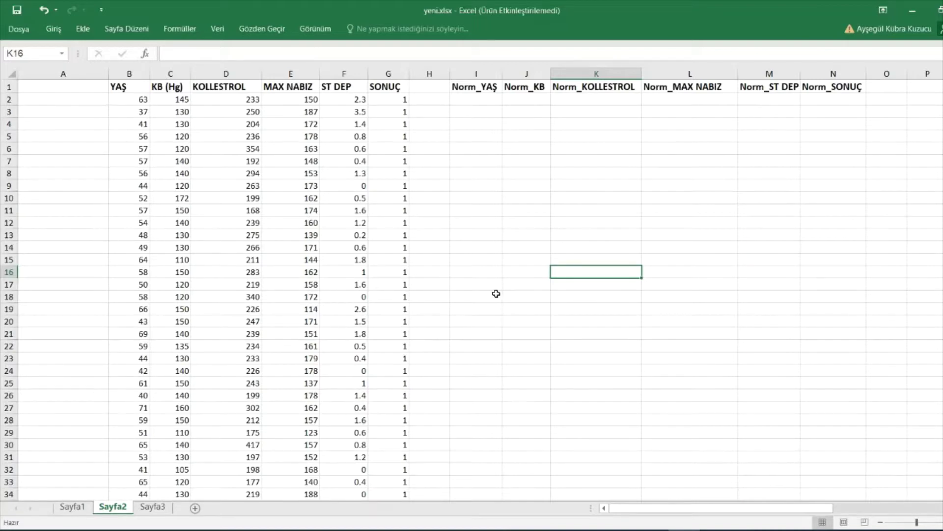
Step: Switch to Chrome to view the UCI Heart Disease Data Set page, select its web address, and return to the Excel workbook
mouse_move(206, 522)
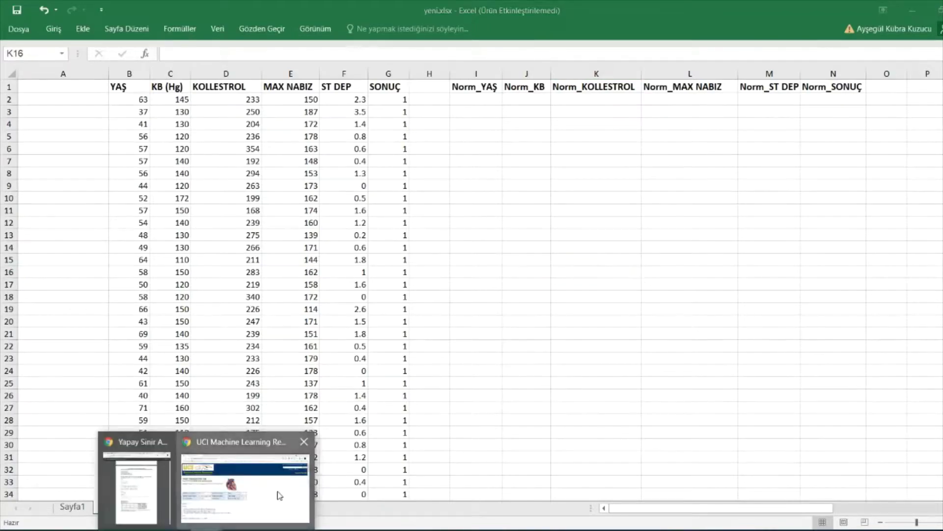
left_click(277, 491)
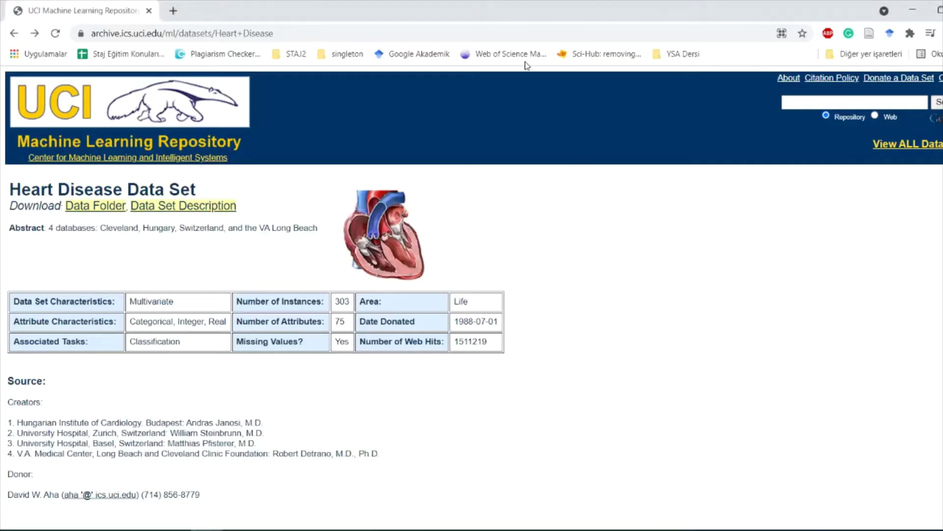
left_click(530, 36)
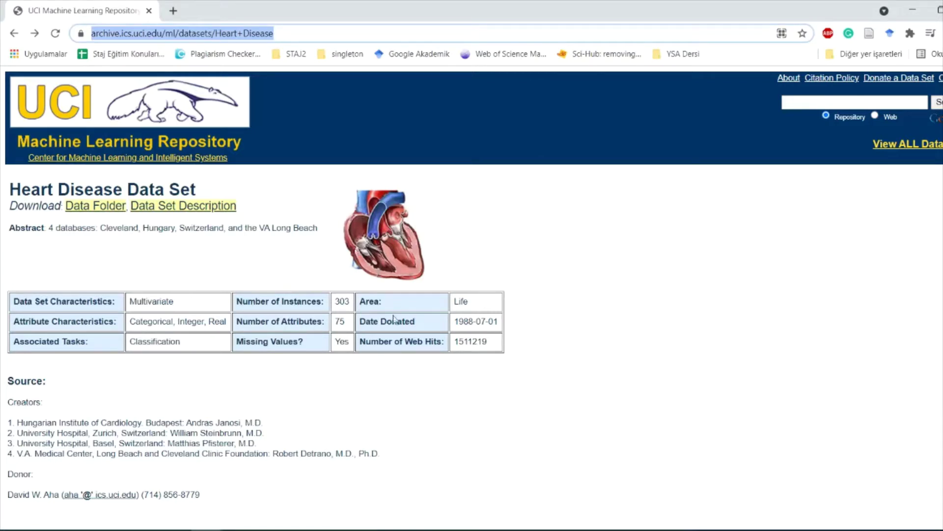
key("alt+Tab")
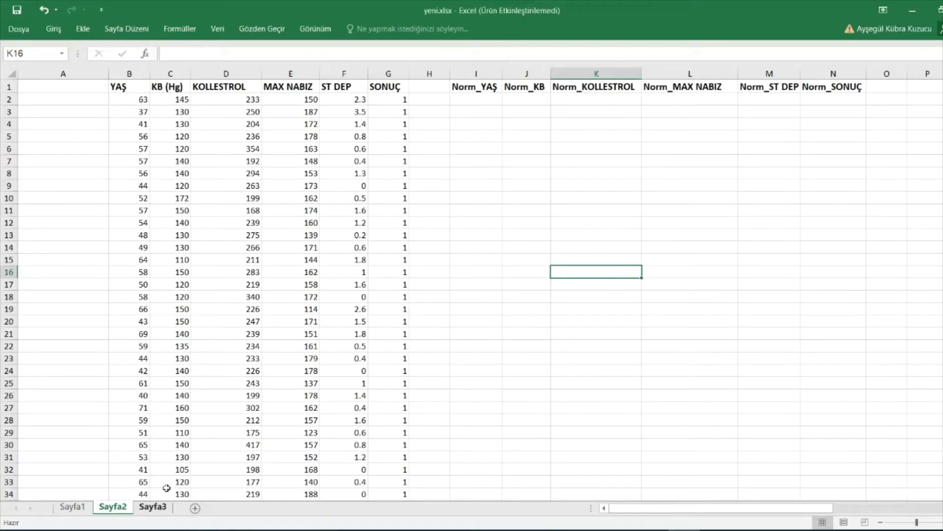
Step: Compare the small data table on Sayfa3 with the full data table on Sayfa2
left_click(154, 506)
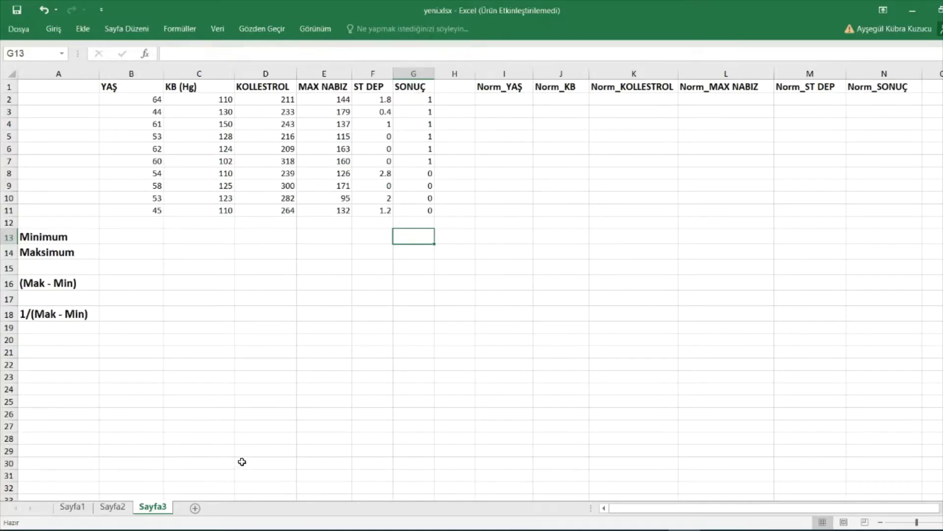
left_click(126, 507)
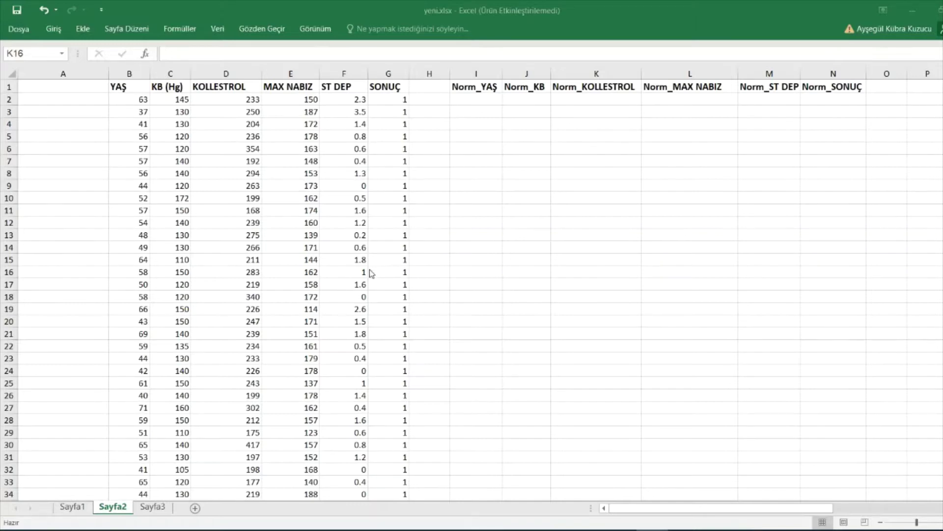
left_click(159, 507)
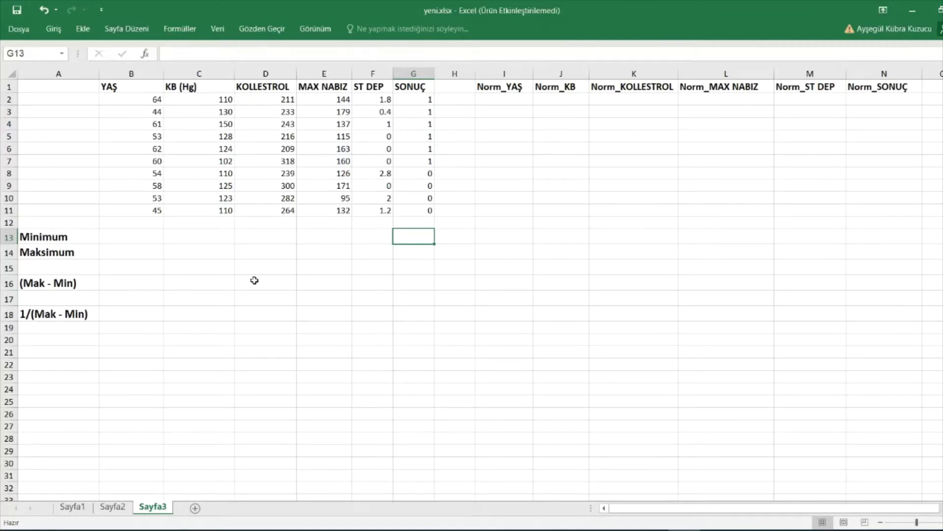
left_click(114, 507)
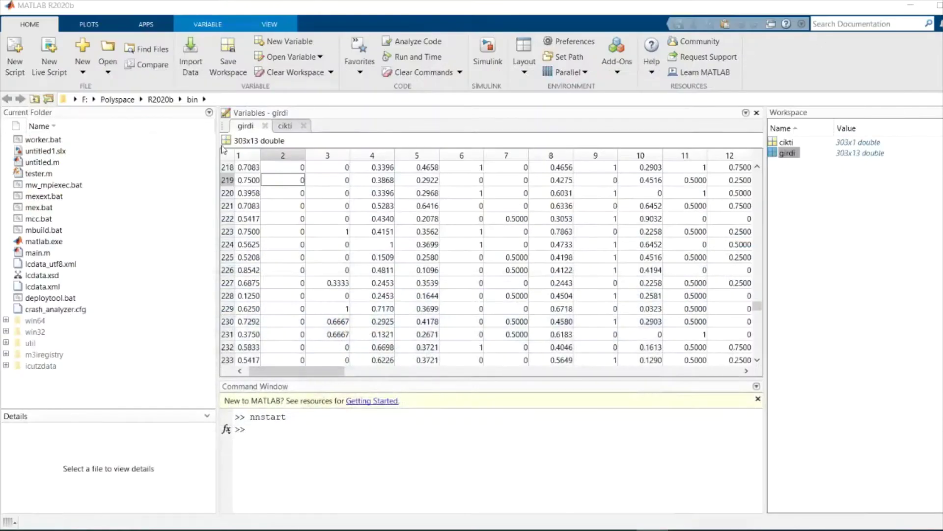
Step: Minimize MATLAB, open norm.PNG from the desktop to read the normalization formulas, and return to the Excel workbook
left_click(910, 6)
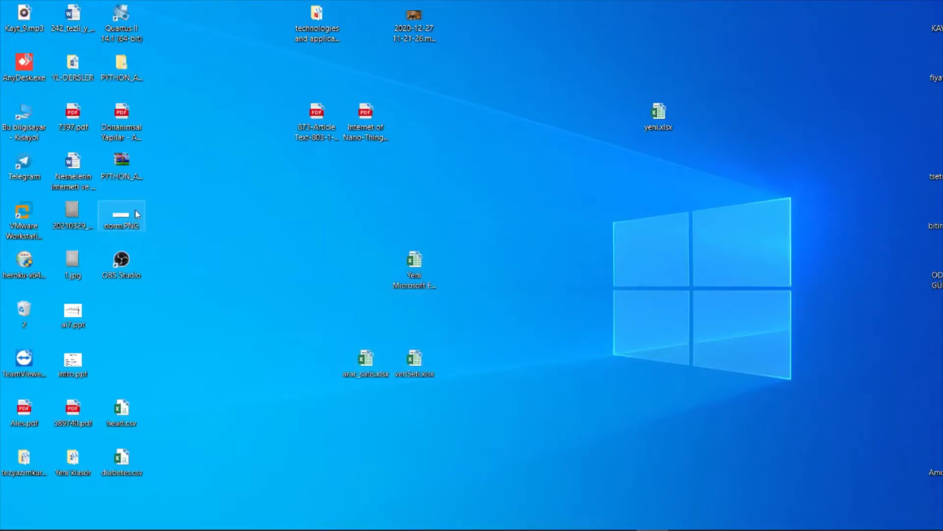
double_click(137, 214)
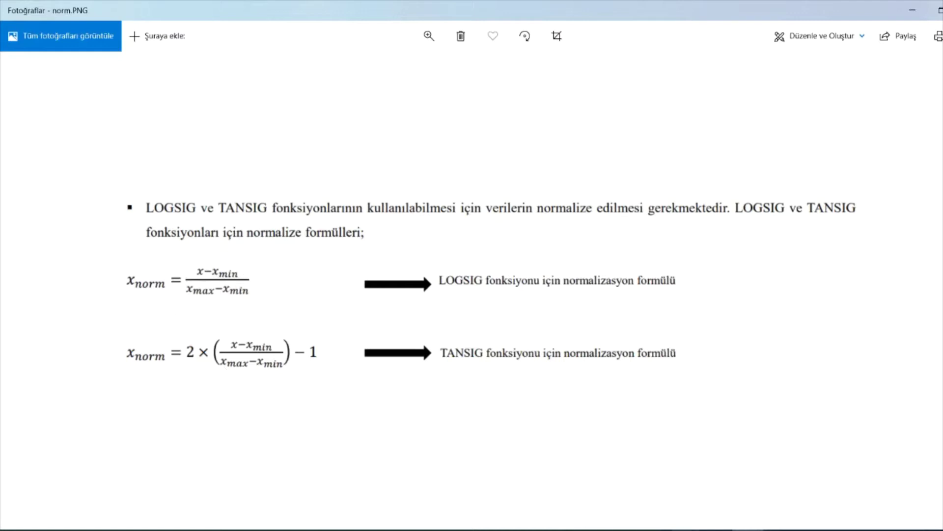
left_click(683, 529)
Step: Enter =MİN(B2:B304) in the Minimum row at B306 and fill it across to G306
scroll(482, 401, "down", 20)
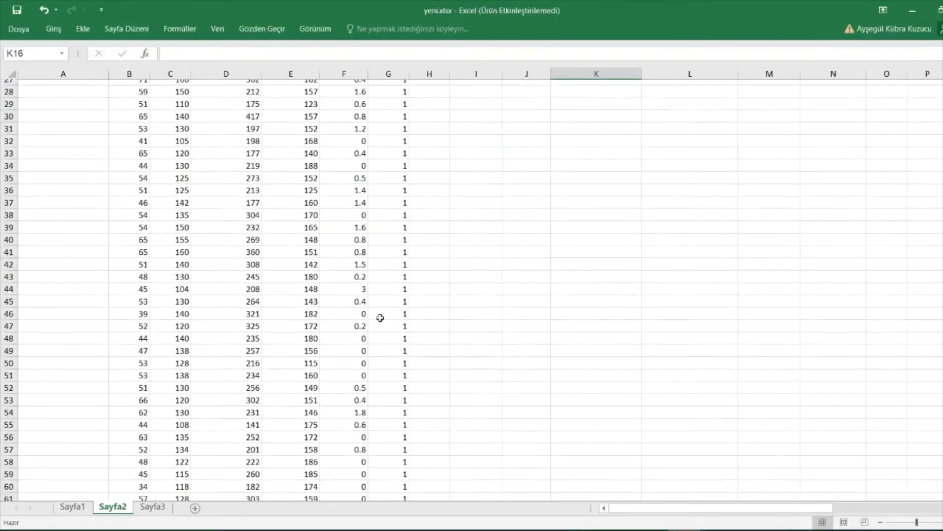
scroll(380, 318, "down", 20)
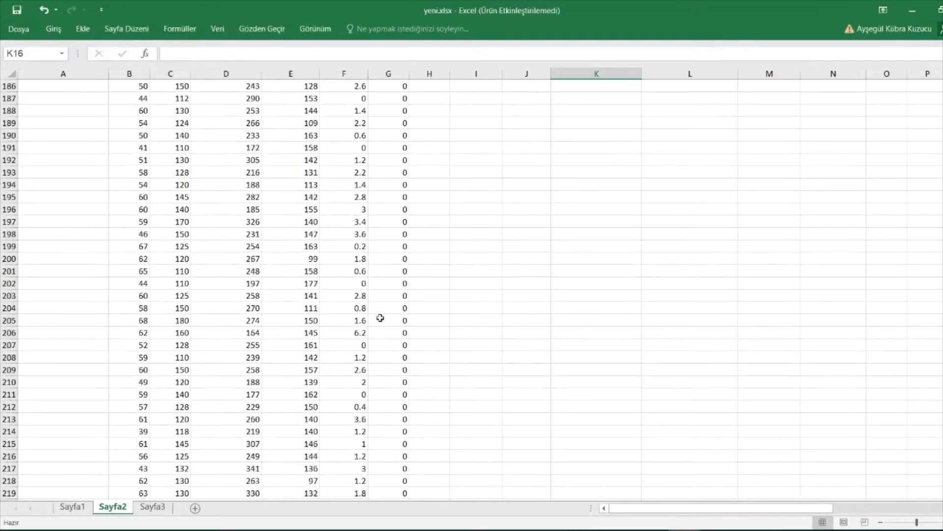
scroll(380, 318, "down", 20)
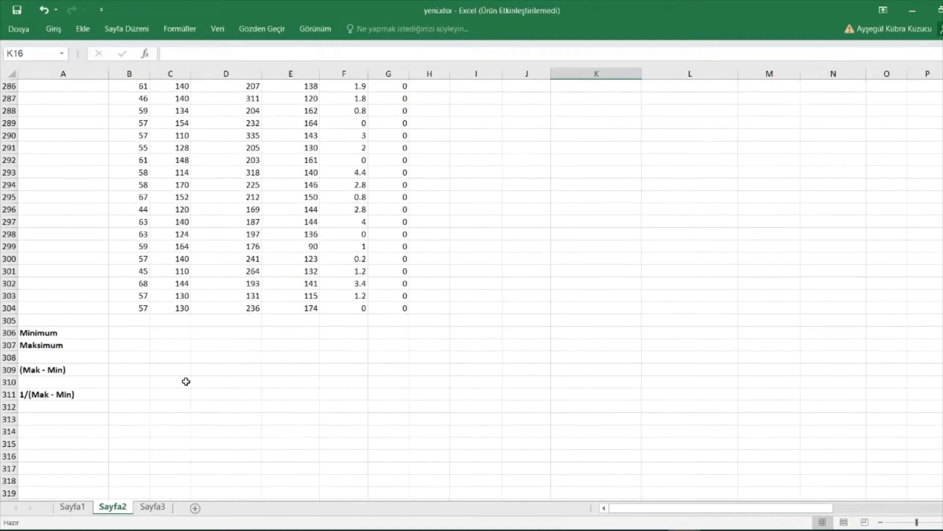
left_click(138, 149)
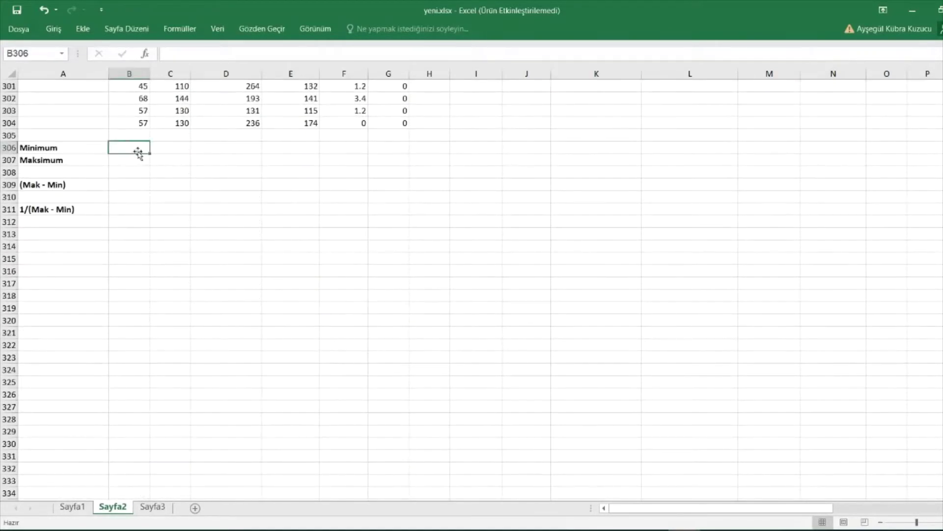
type("=")
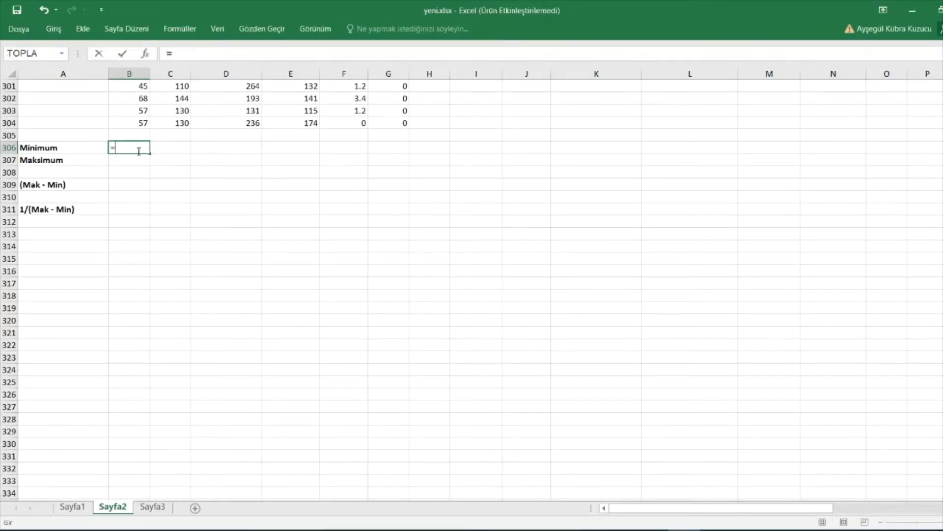
type("m,n(")
scroll(151, 169, "up", 2)
key("BackSpace")
key("BackSpace")
key("BackSpace")
type("in")
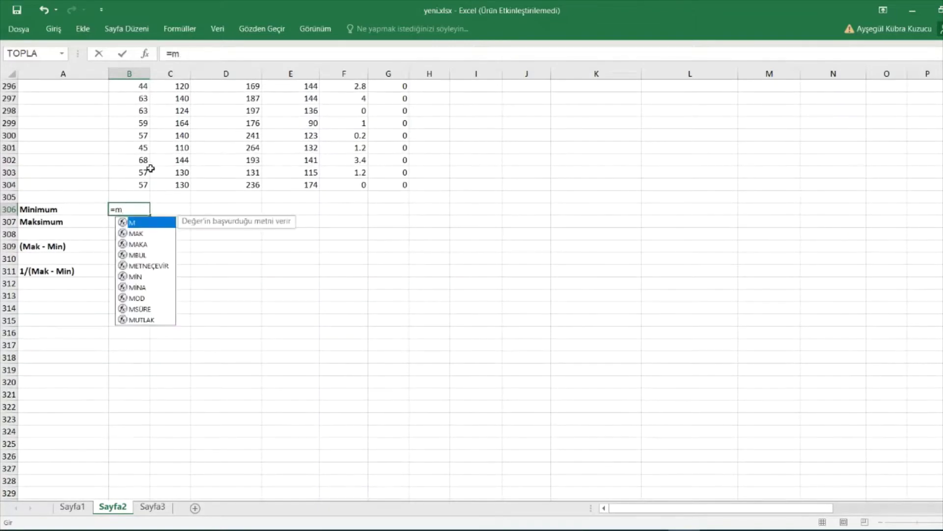
scroll(150, 168, "up", 20)
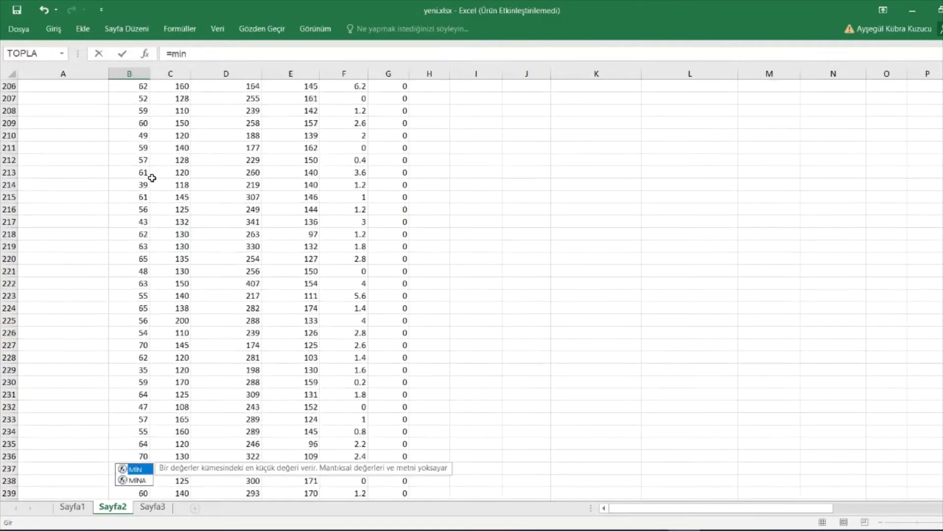
type("(")
scroll(147, 168, "up", 20)
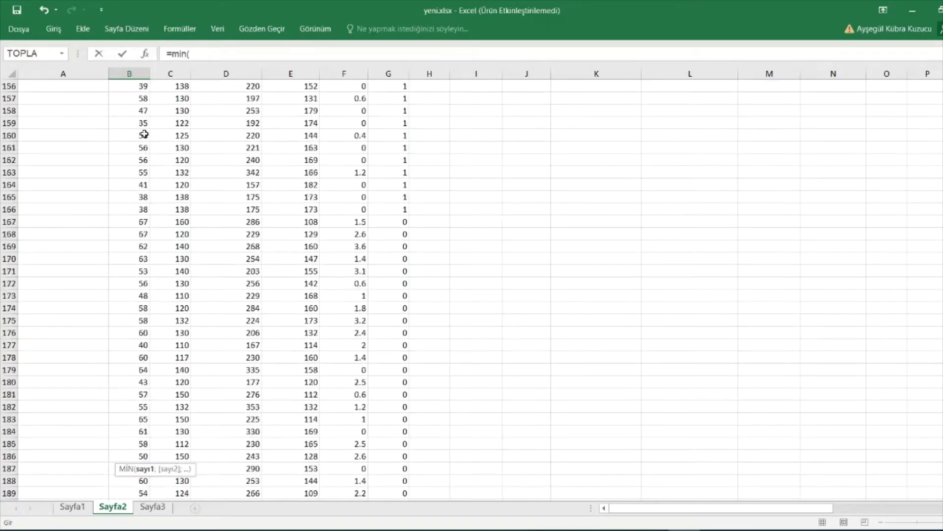
scroll(139, 128, "up", 7)
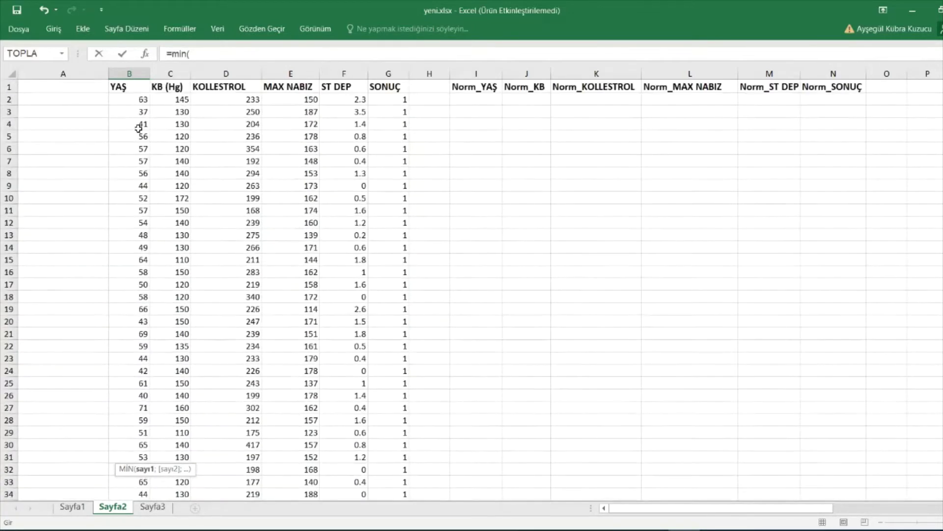
left_click_drag(136, 100, 139, 482)
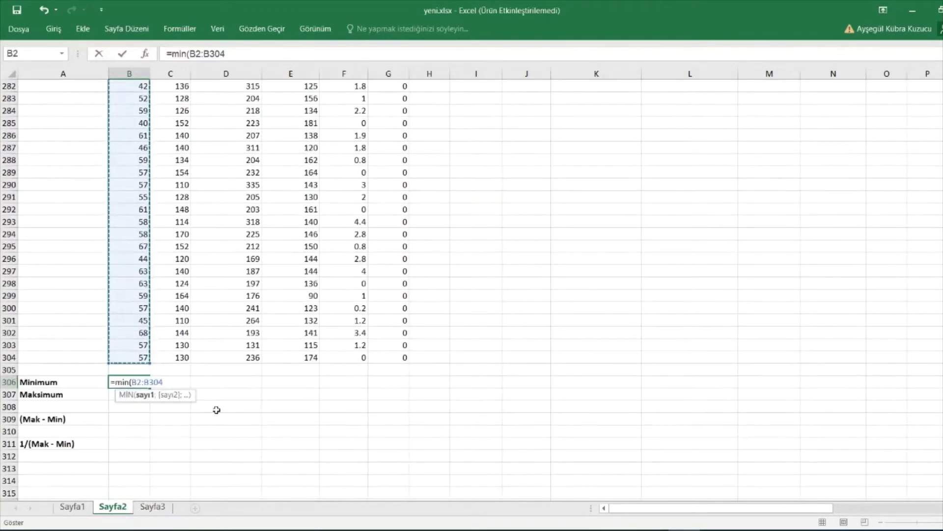
key("Return")
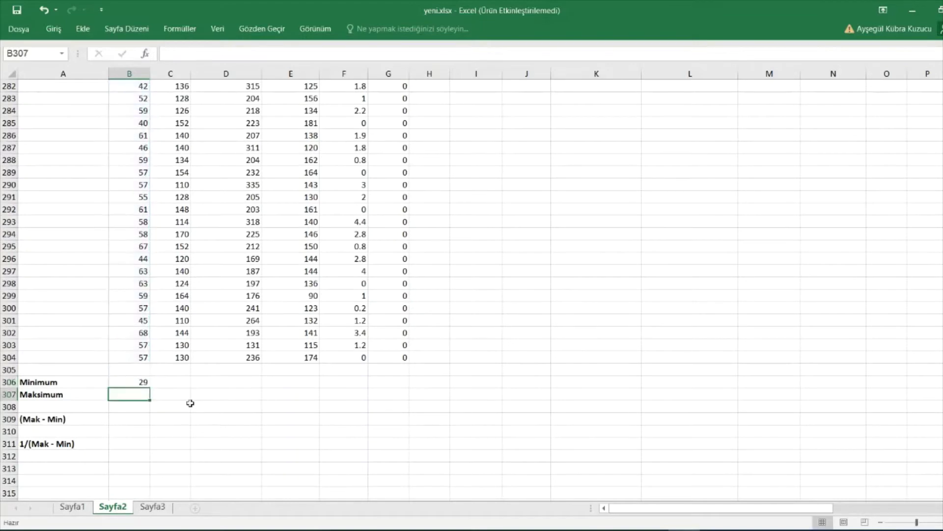
left_click(138, 384)
left_click_drag(155, 390, 411, 402)
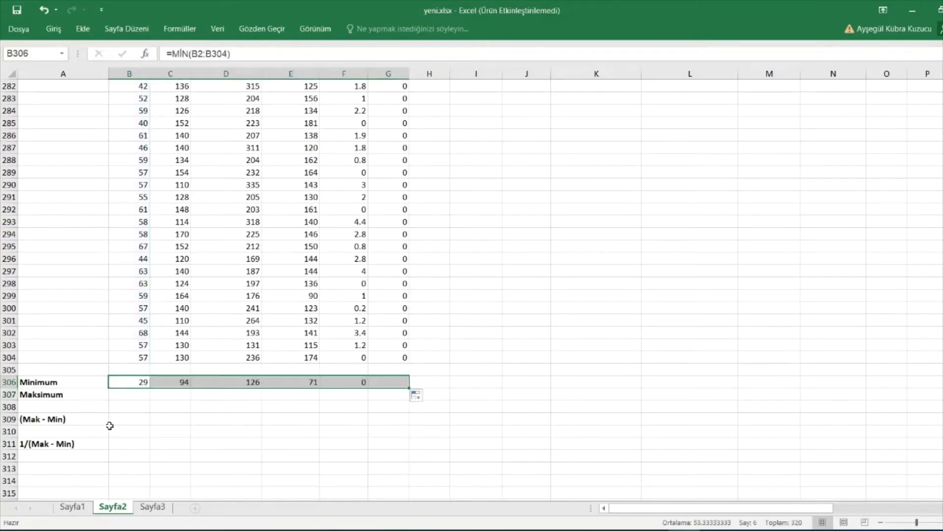
Step: Enter =MAK(B2:B304) in the Maksimum row at B307 and fill it across to G307
left_click(123, 392)
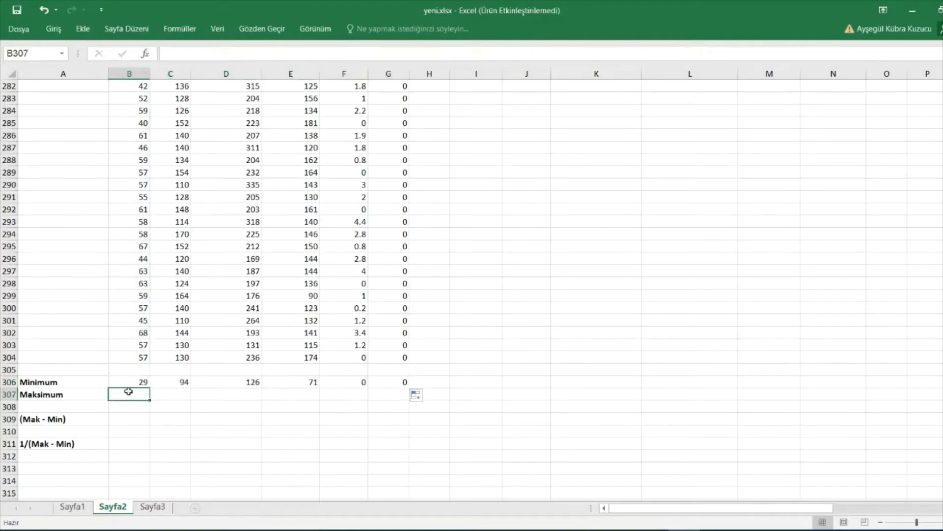
type("=mak")
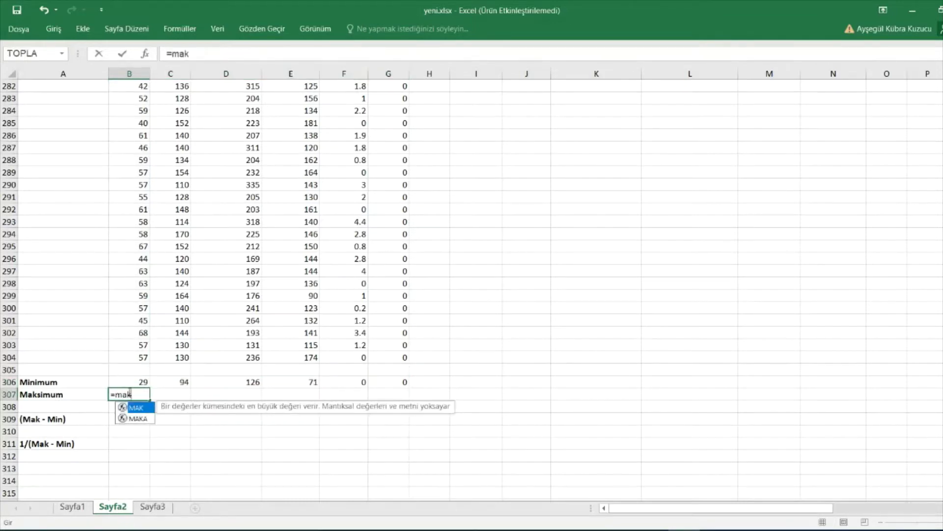
type("(")
scroll(127, 309, "up", 20)
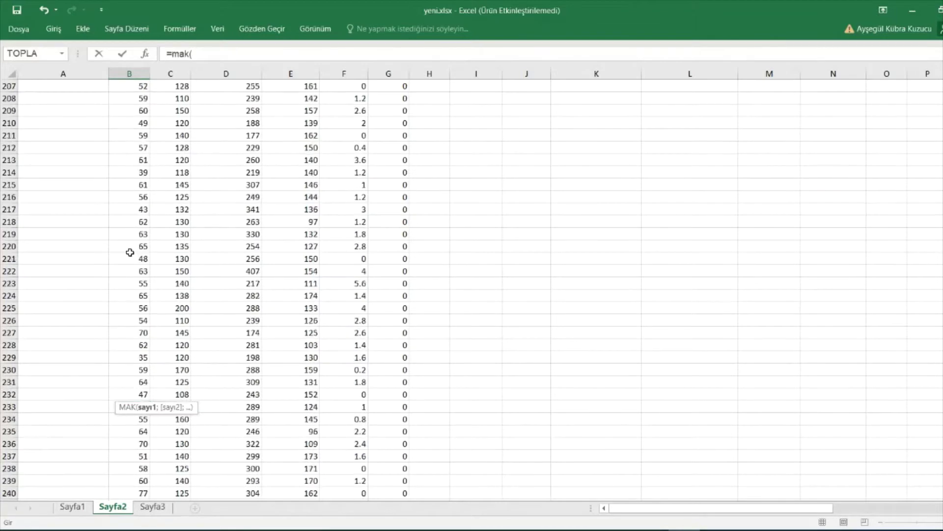
scroll(141, 179, "up", 20)
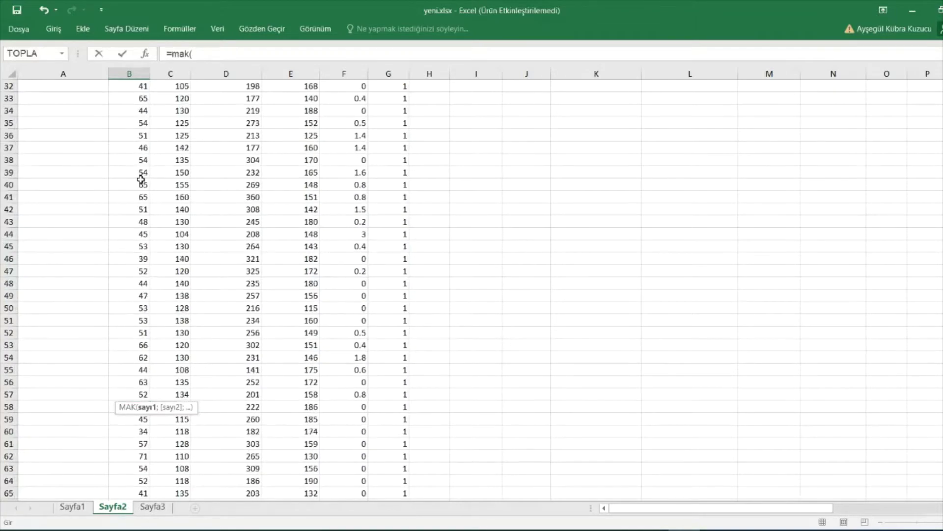
left_click_drag(141, 99, 135, 468)
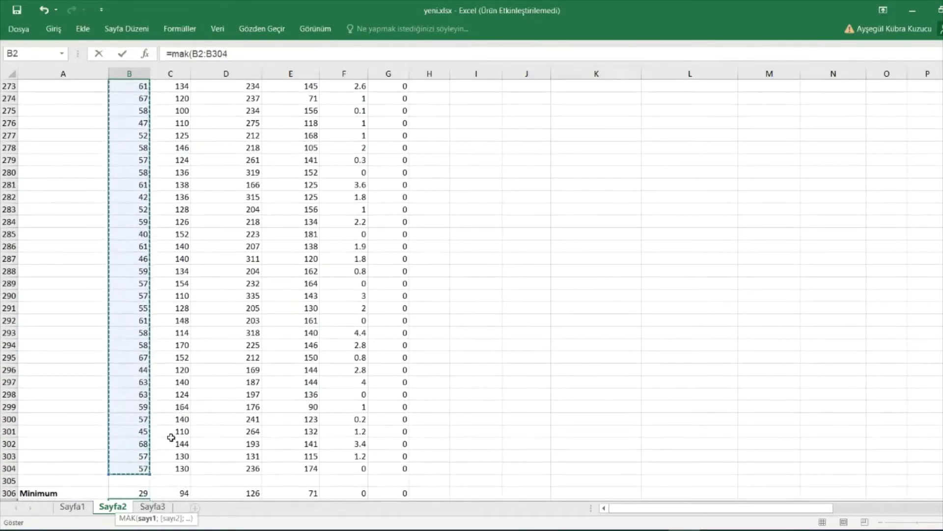
type(")")
key("Return")
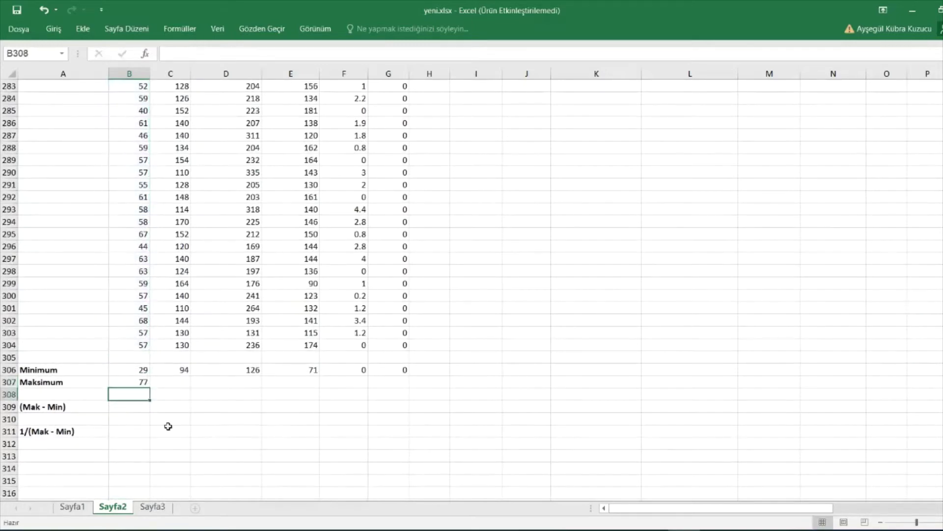
left_click(142, 383)
left_click_drag(149, 388, 404, 404)
Step: Enter =(B307-B306) in the (Mak - Min) row at B309 and fill it across to G309
left_click(130, 405)
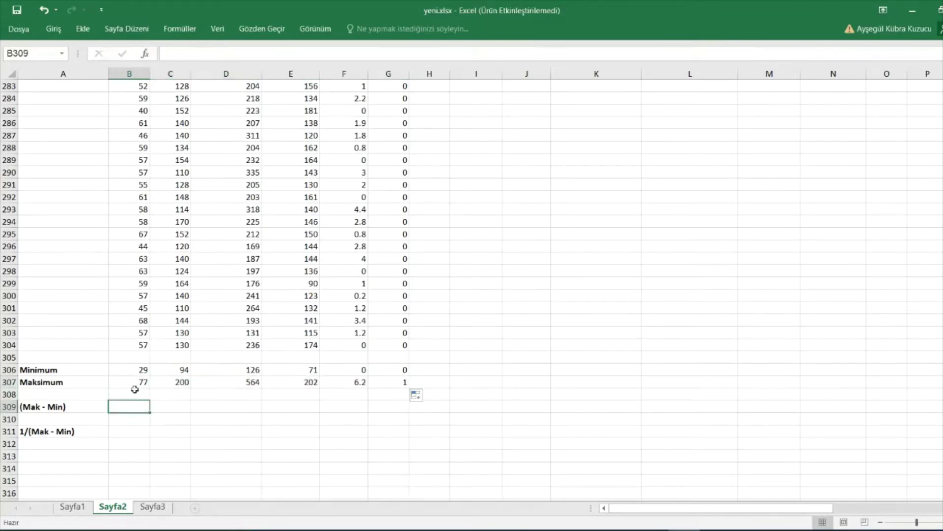
type("=(")
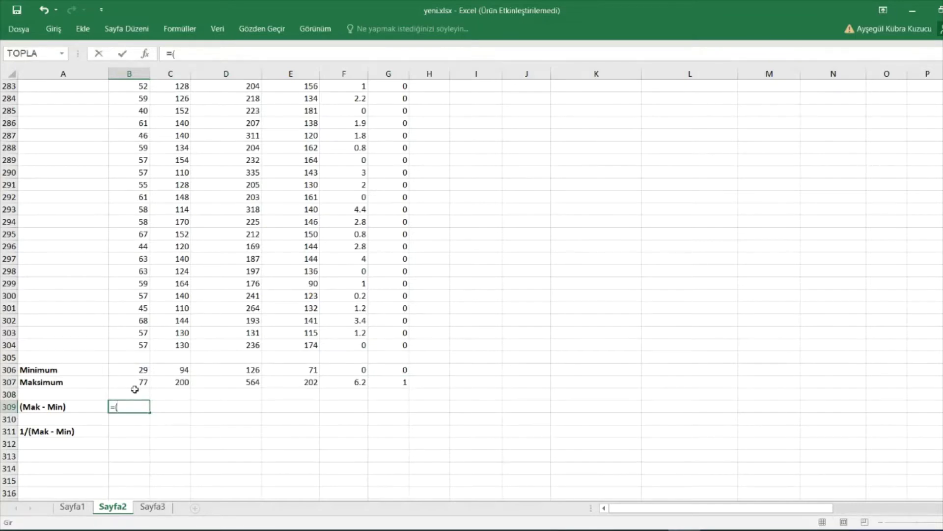
left_click(135, 382)
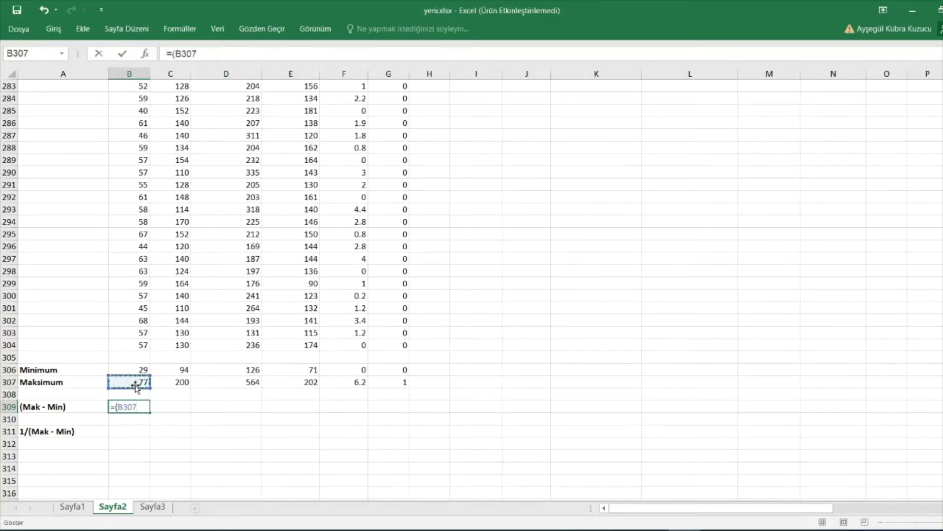
type("-")
left_click(131, 371)
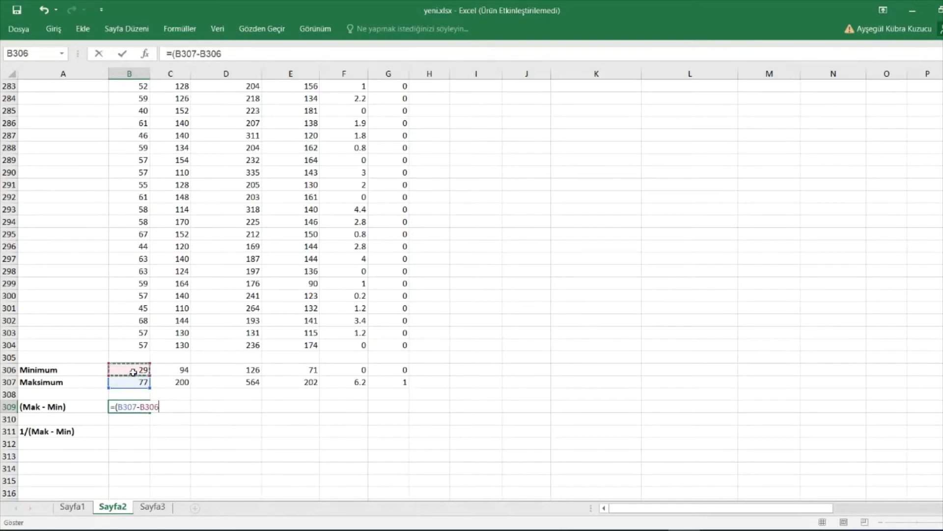
key("Return")
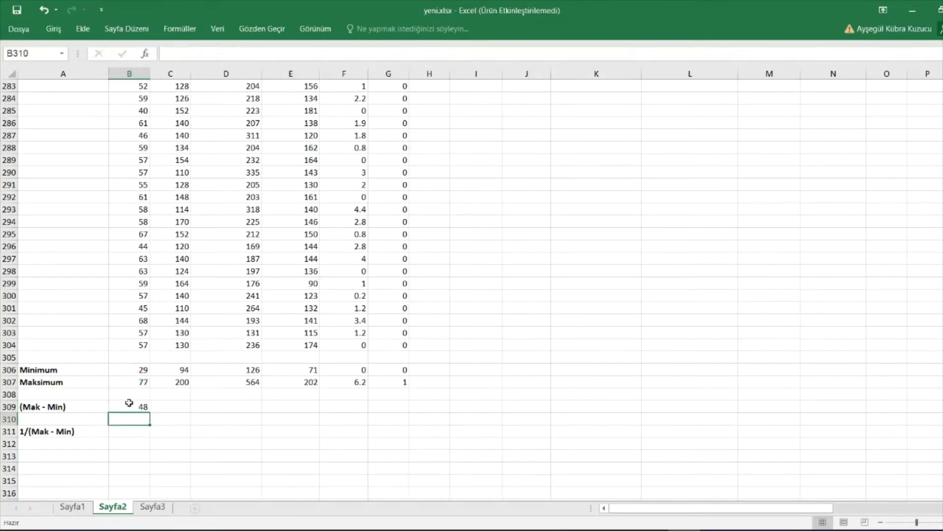
left_click(145, 407)
left_click_drag(149, 411, 393, 415)
Step: Enter =(B309) in the 1/(Mak - Min) row at B311, accepting the proposed formula correction
left_click(116, 432)
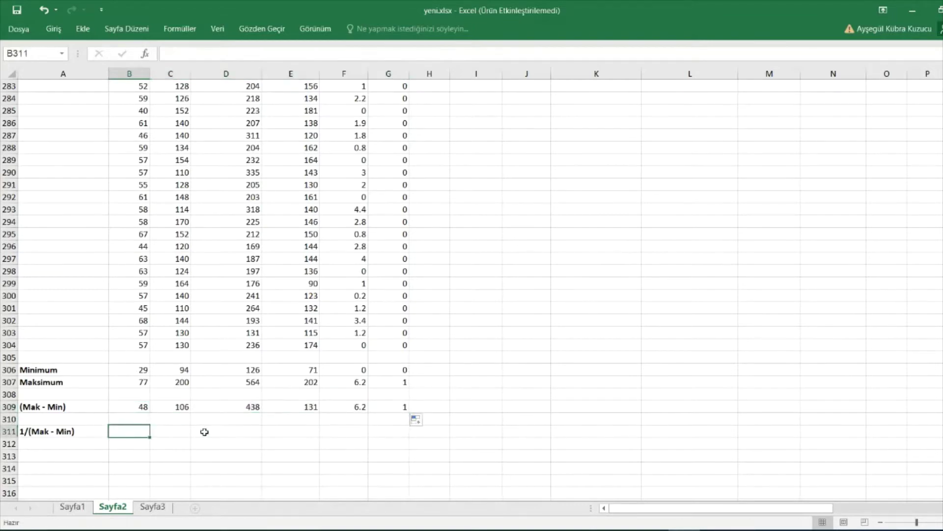
type("1/(")
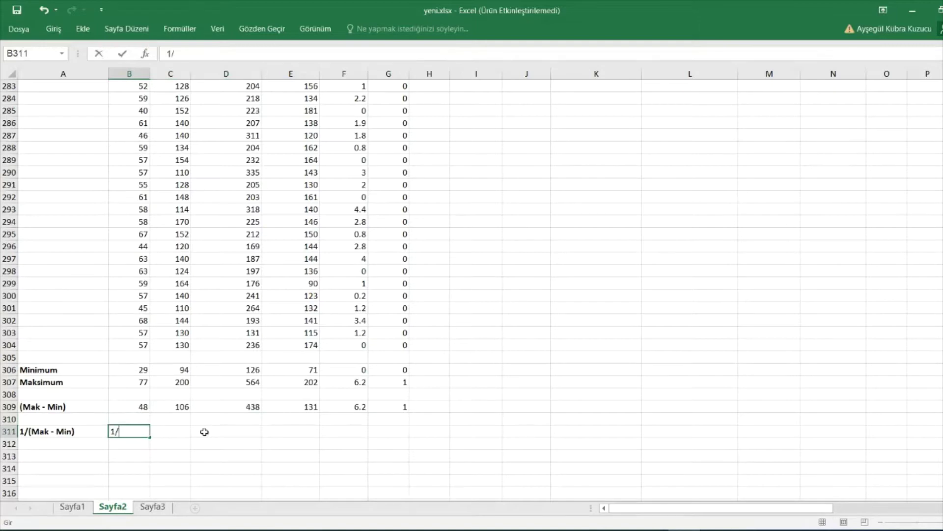
left_click(142, 407)
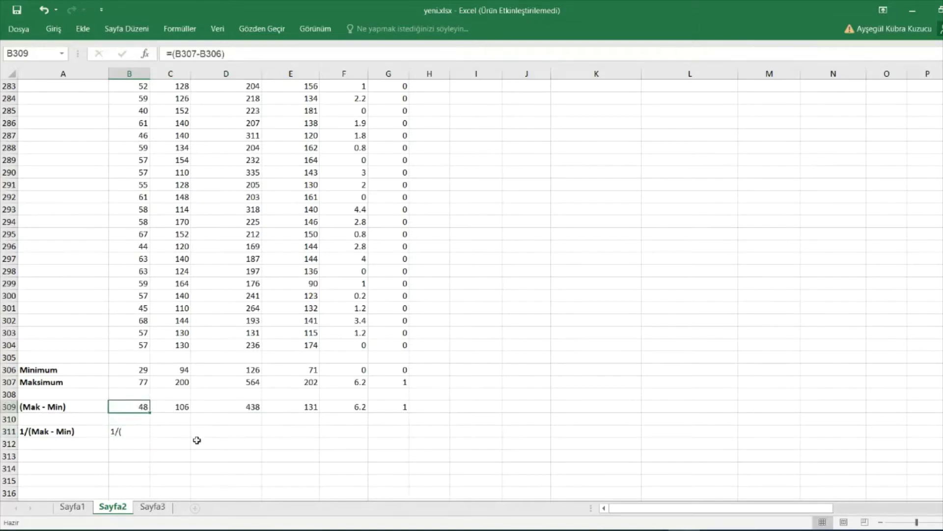
left_click(134, 427)
double_click(119, 432)
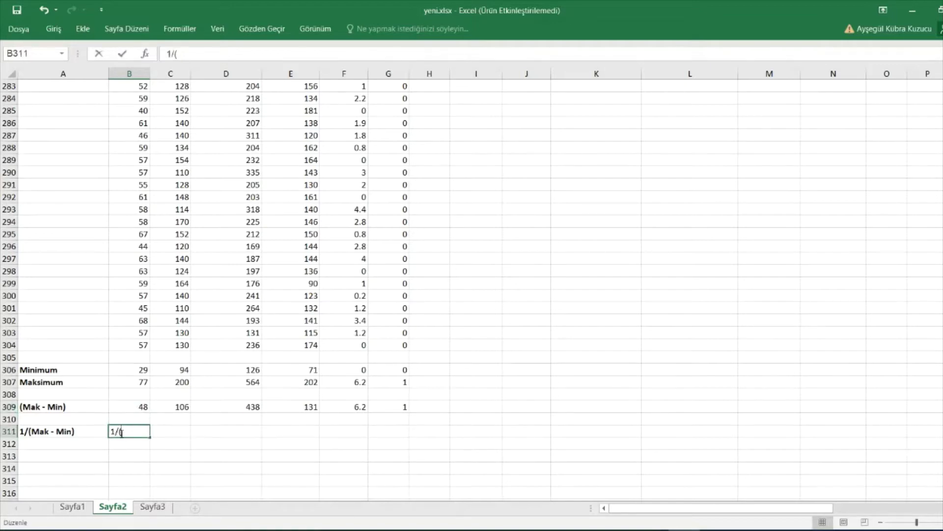
type("=")
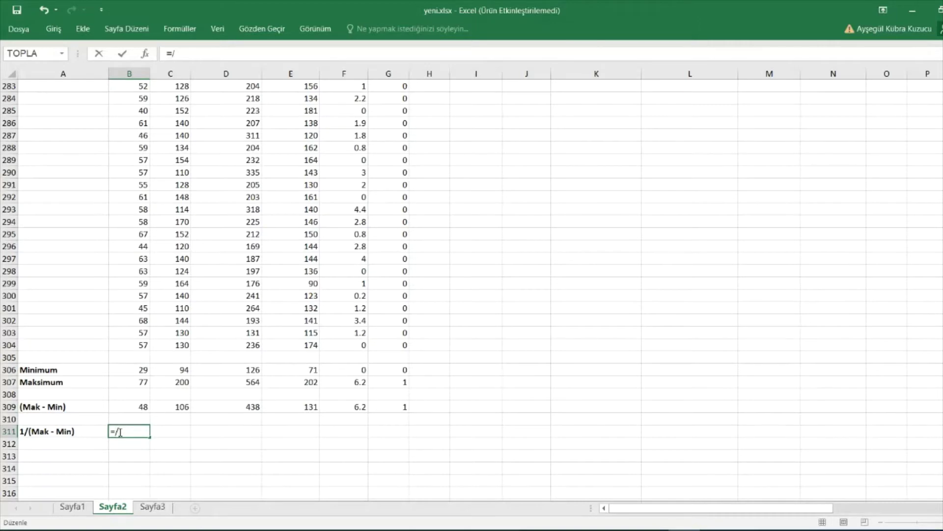
type("/(")
left_click(135, 411)
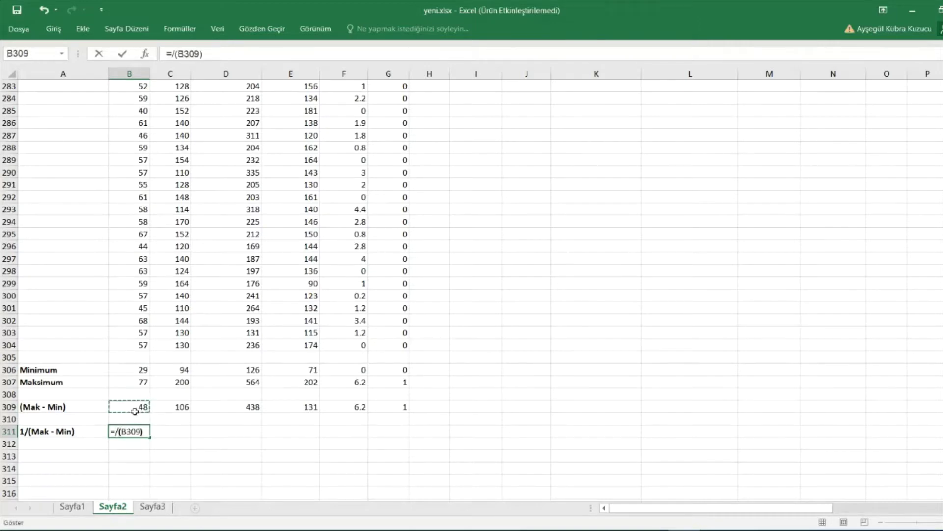
key("Return")
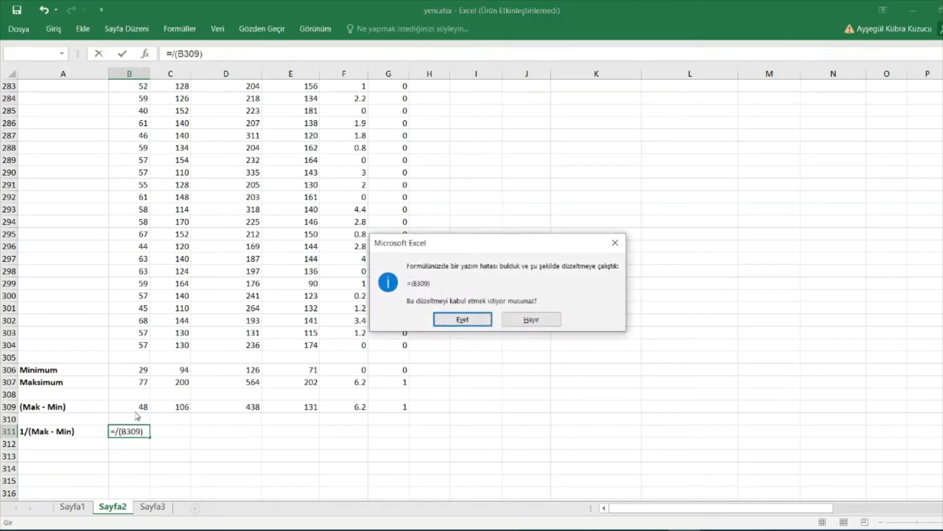
key("Return")
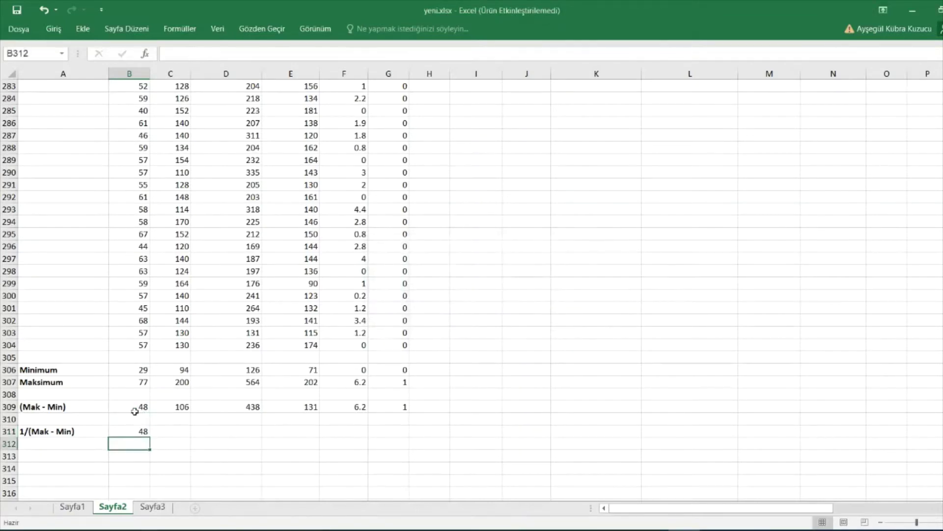
Step: Correct the formula in B311 to =1/(B309) and fill it across to G311
double_click(140, 432)
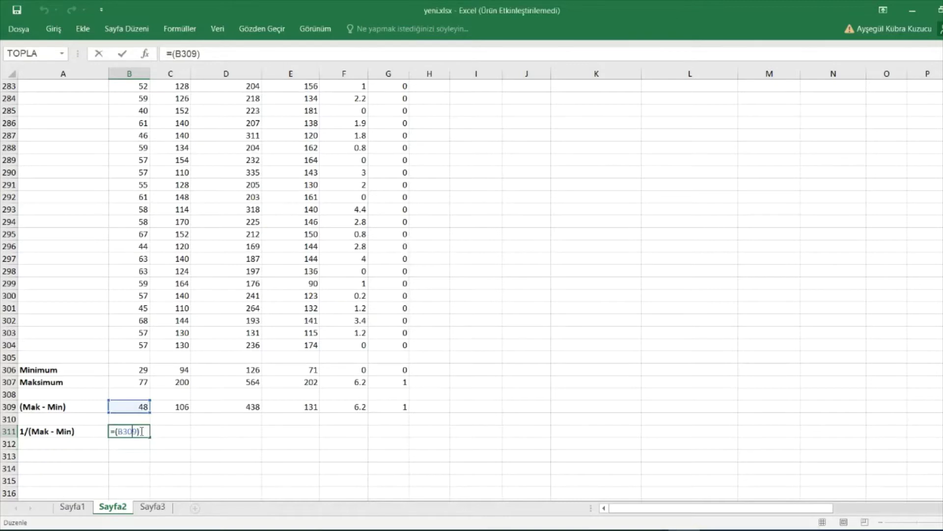
key("Home")
key("Right")
type("1/")
key("Return")
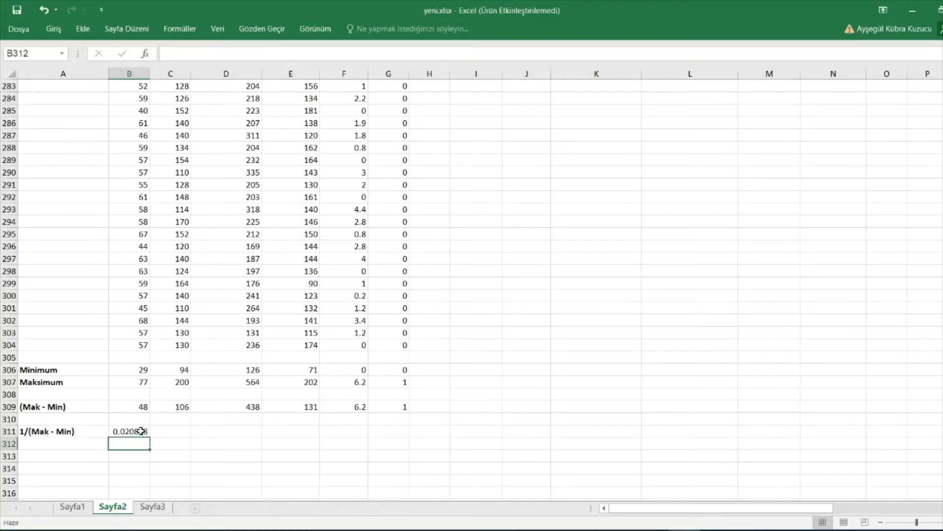
left_click(135, 433)
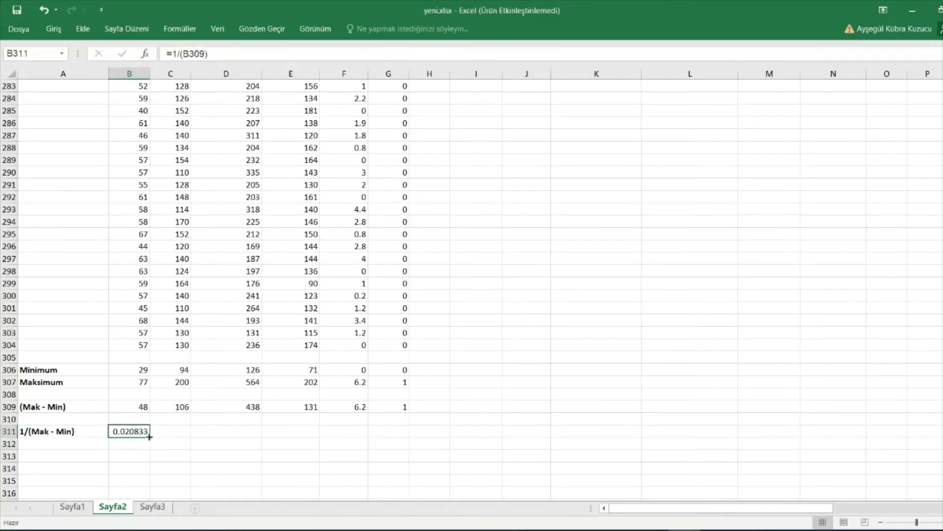
left_click_drag(149, 436, 408, 436)
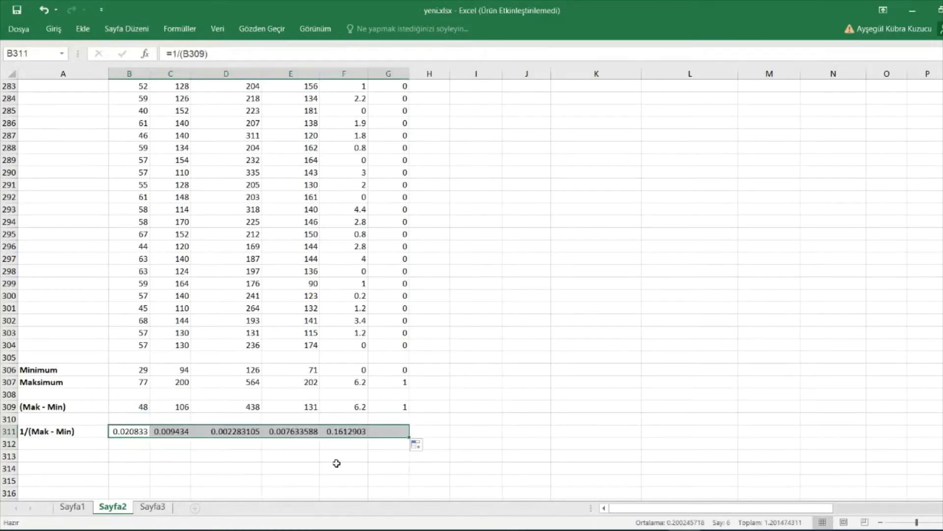
left_click(526, 393)
Step: Start the Norm_YAŞ formula in I2 with an absolute reference to the reciprocal of the age range, =$B$311
scroll(596, 404, "up", 7)
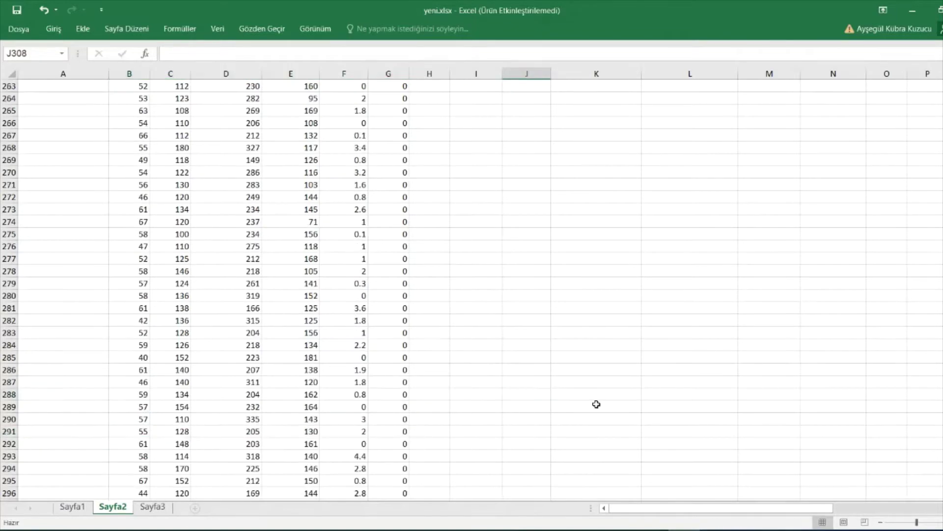
scroll(596, 404, "up", 20)
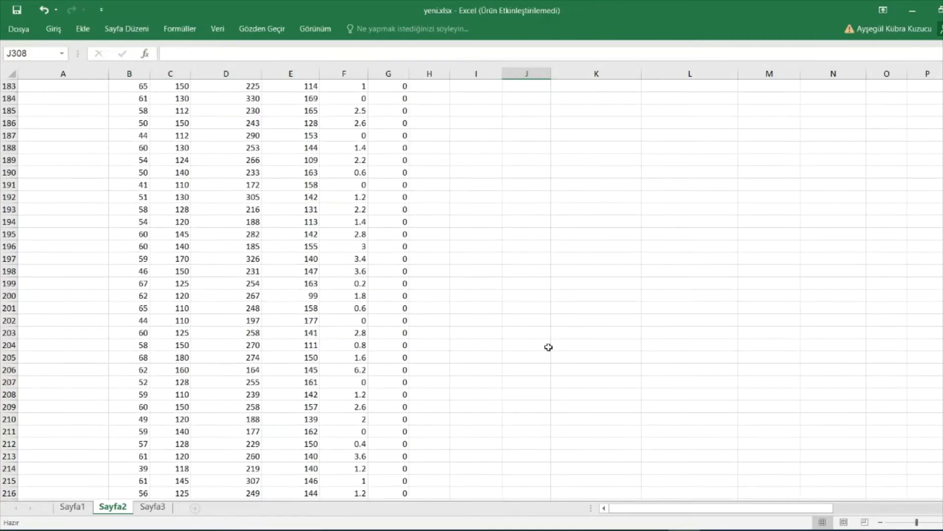
scroll(548, 347, "down", 20)
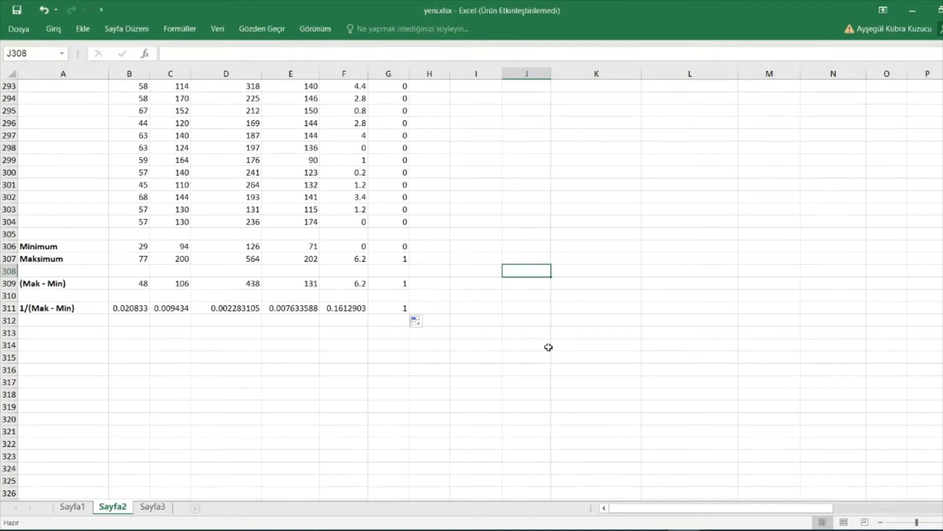
scroll(548, 347, "up", 3)
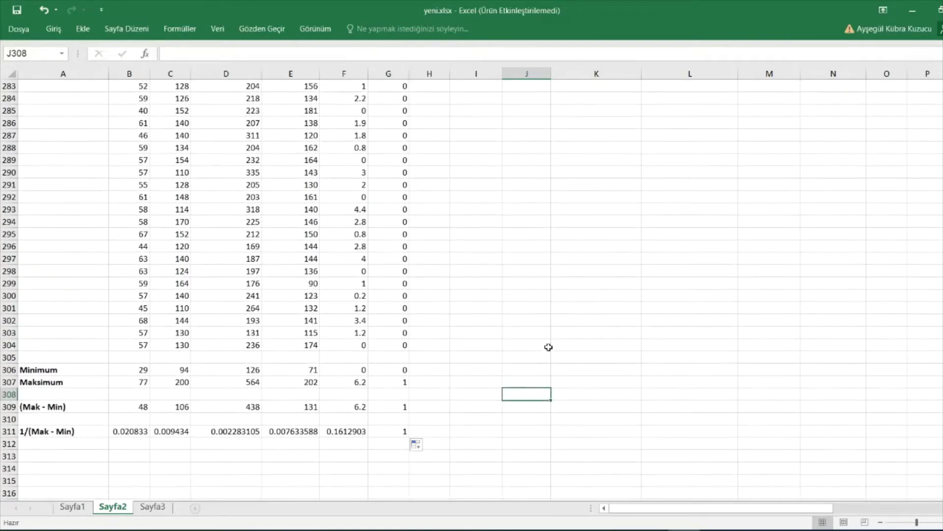
scroll(548, 347, "up", 10)
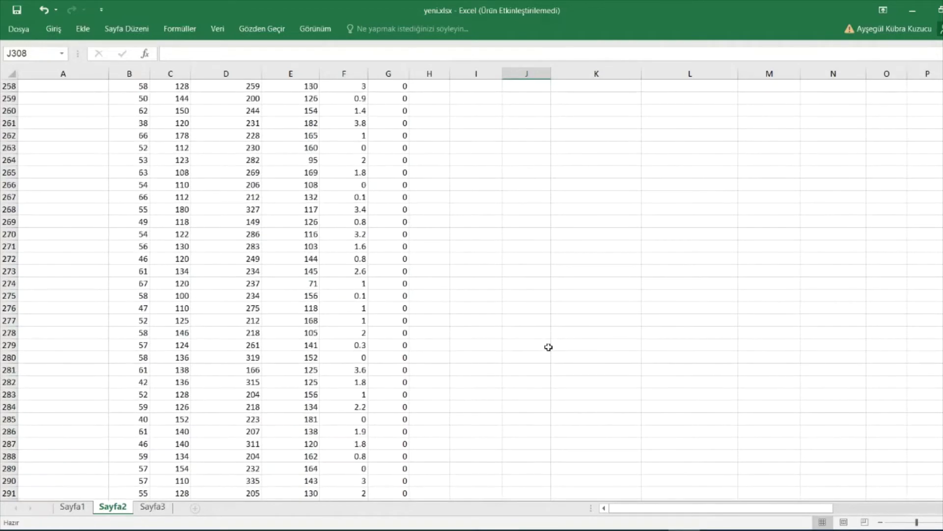
scroll(548, 347, "up", 7)
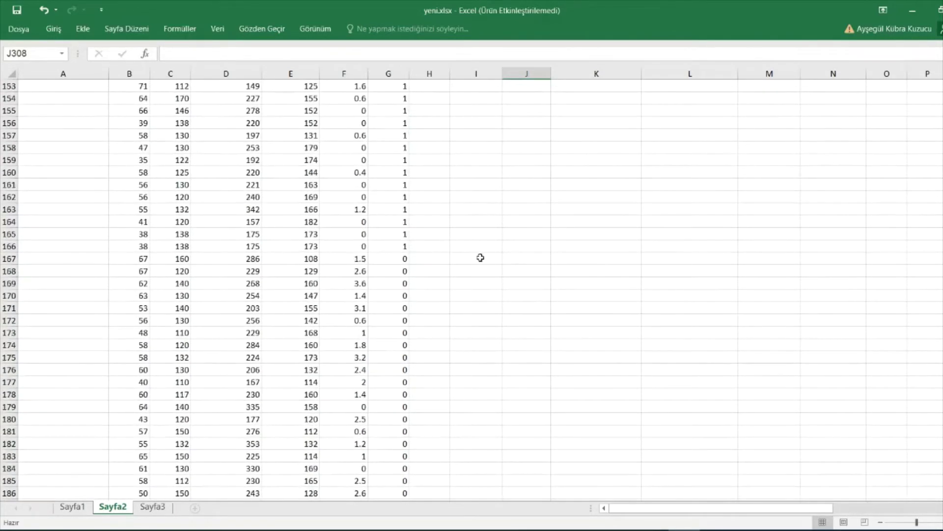
scroll(548, 347, "up", 20)
scroll(481, 251, "up", 16)
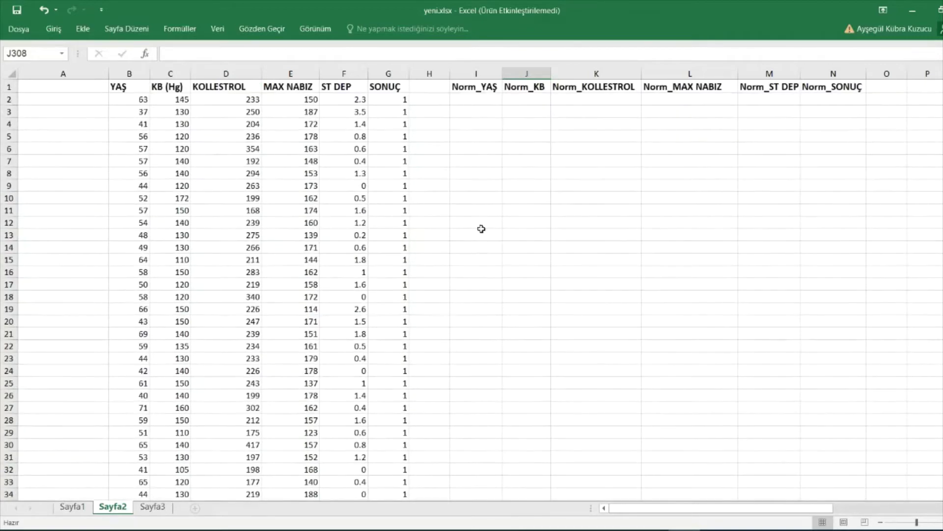
left_click(469, 100)
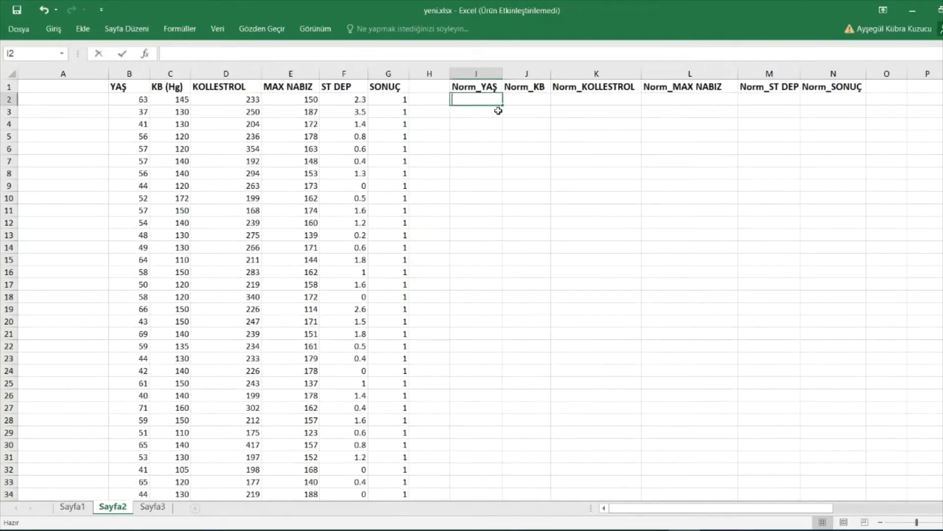
type("=")
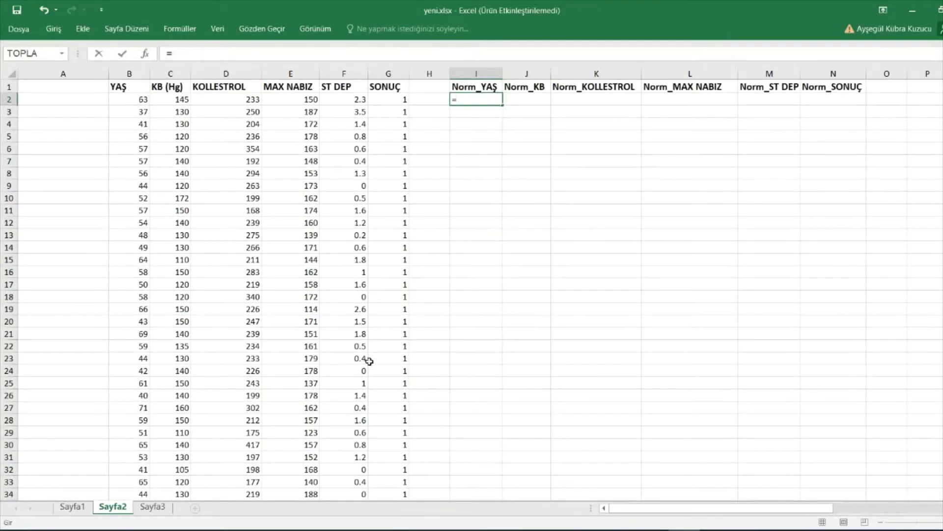
scroll(453, 320, "down", 20)
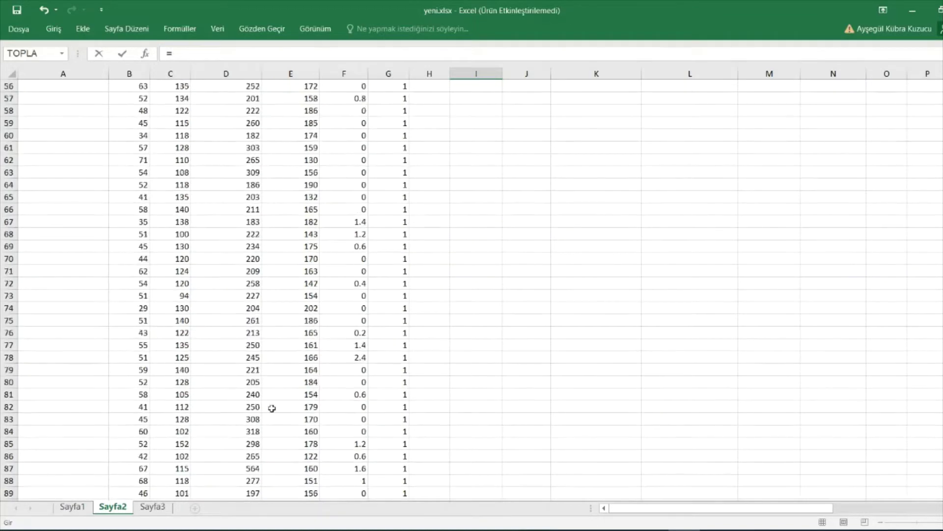
scroll(240, 430, "down", 20)
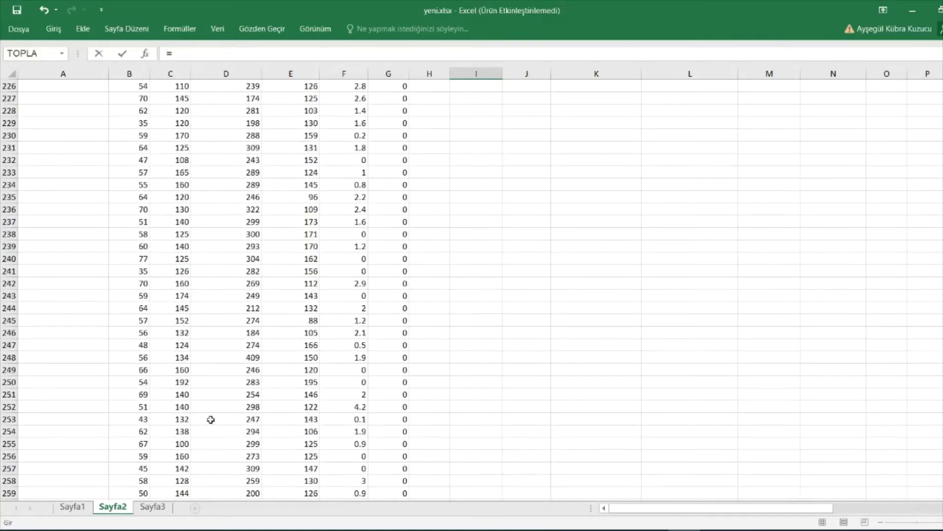
scroll(211, 420, "up", 5)
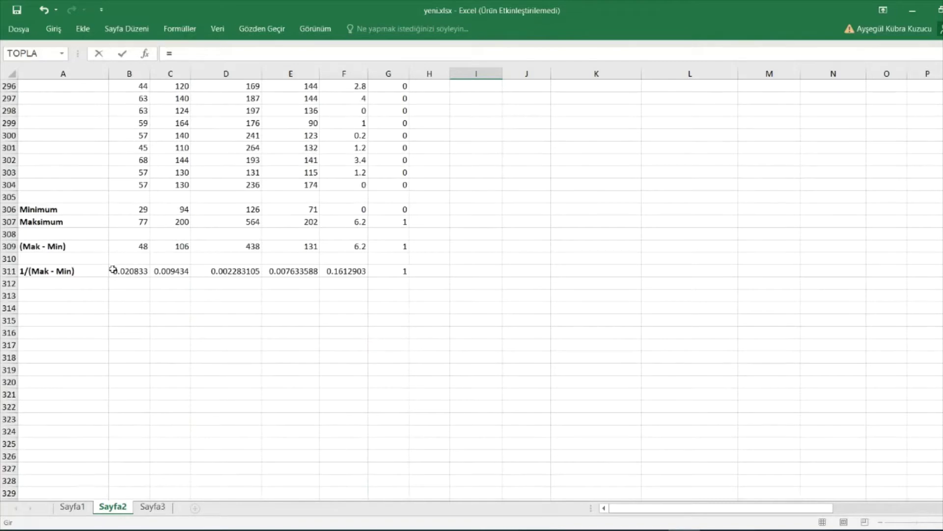
left_click(131, 272)
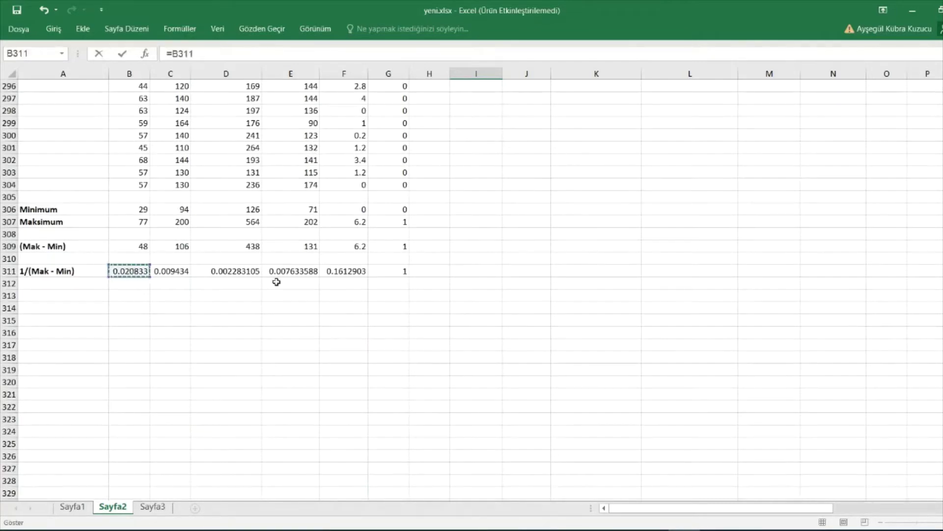
key("F4")
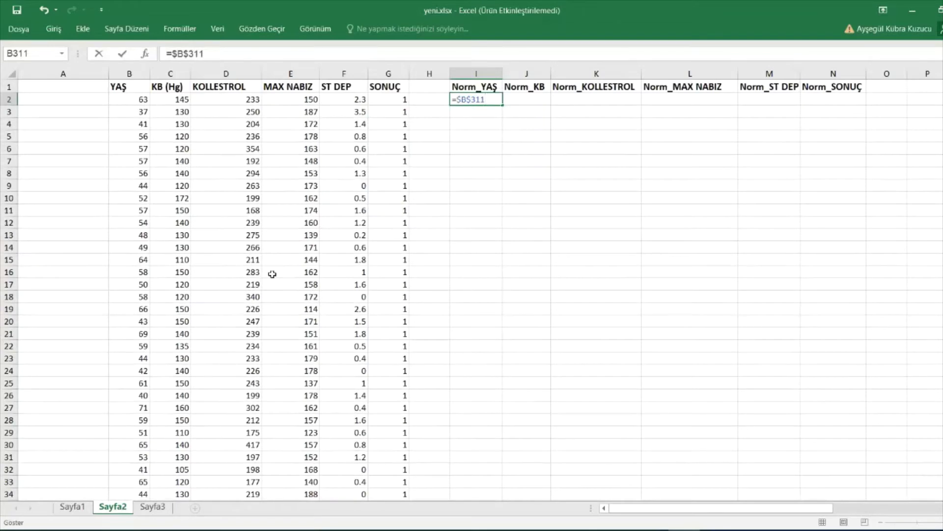
Step: Complete the I2 formula as =$B$311*(B2-$B$306), keeping the reference to the age minimum absolute
type("*")
type("(")
left_click(136, 102)
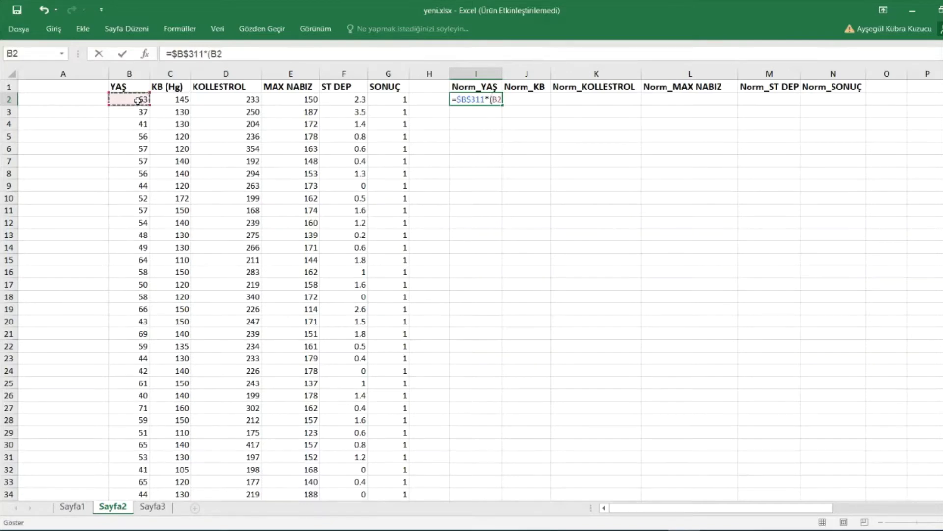
type("-")
scroll(122, 246, "down", 20)
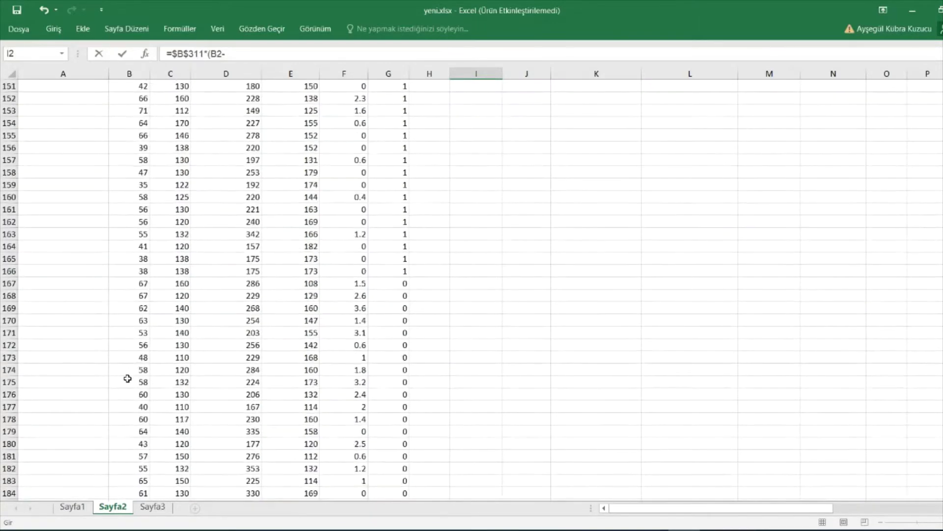
scroll(127, 378, "down", 20)
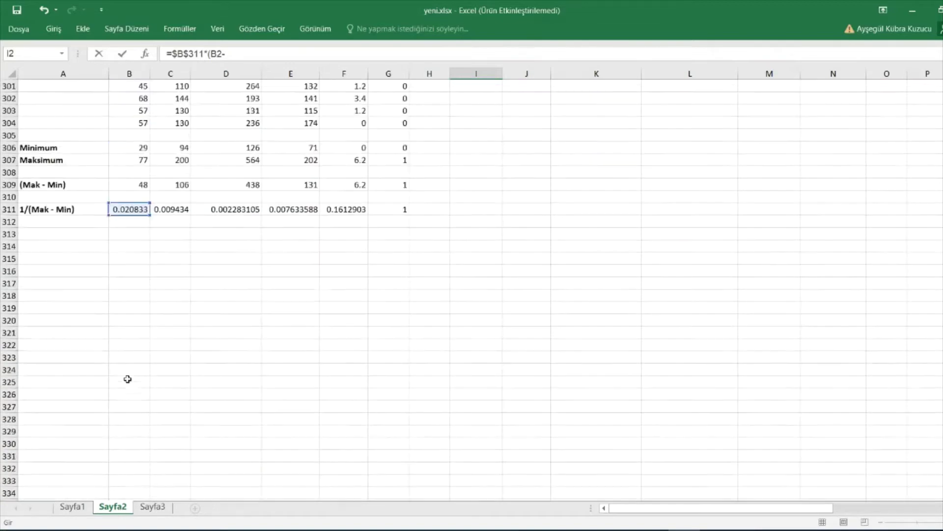
scroll(132, 248, "up", 2)
left_click(141, 212)
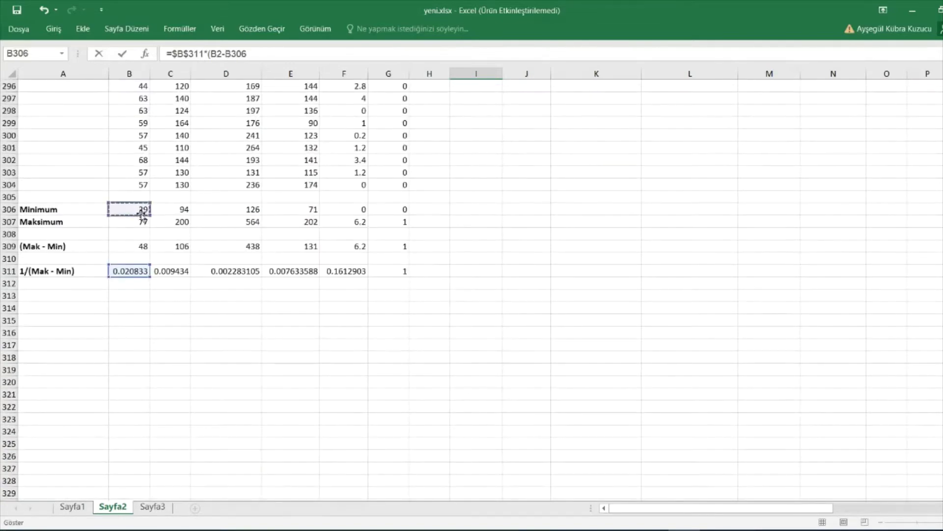
type(")")
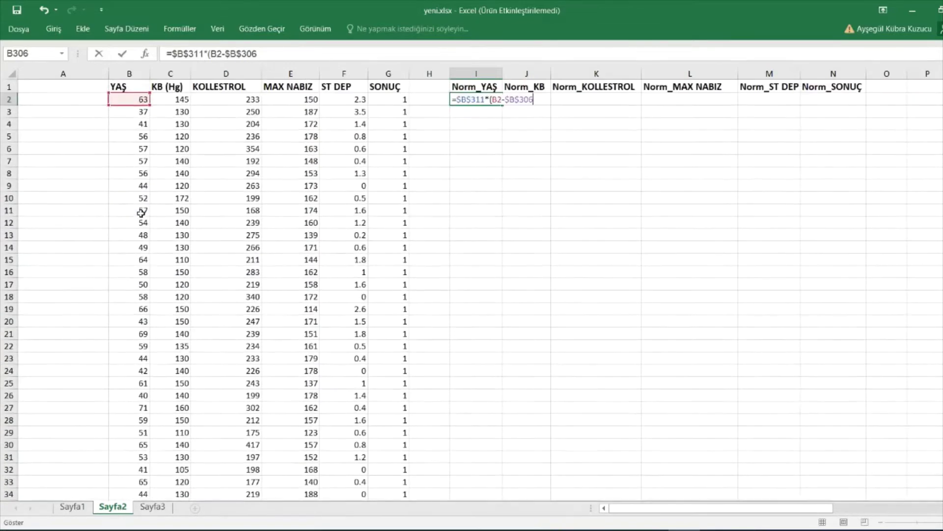
key("Return")
Step: Fill the Norm_YAŞ formula from I2 down to I304 and return to the start of the data
left_click(480, 99)
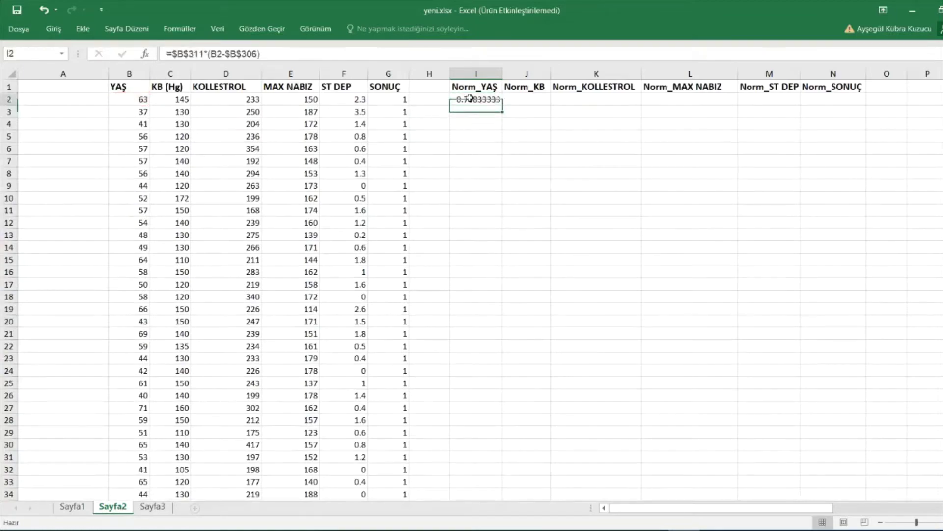
left_click_drag(501, 106, 487, 399)
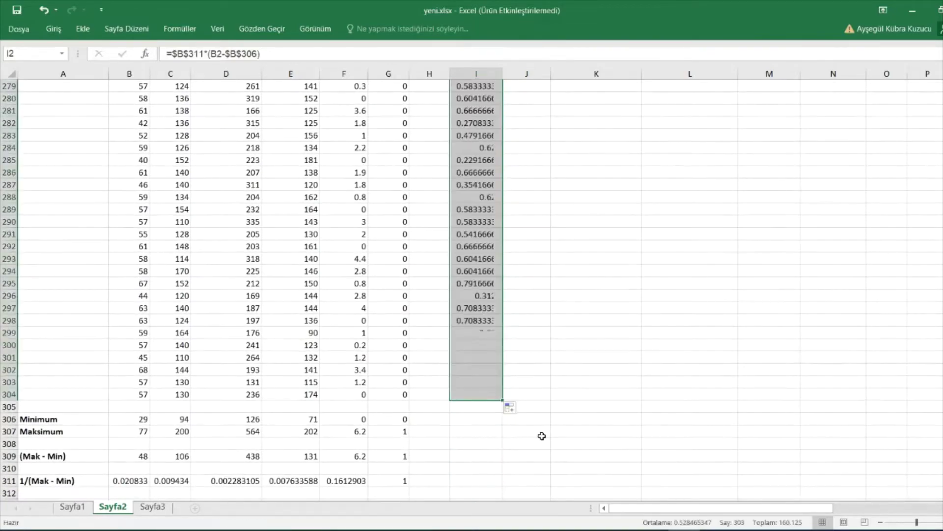
scroll(543, 423, "up", 18)
scroll(548, 396, "up", 20)
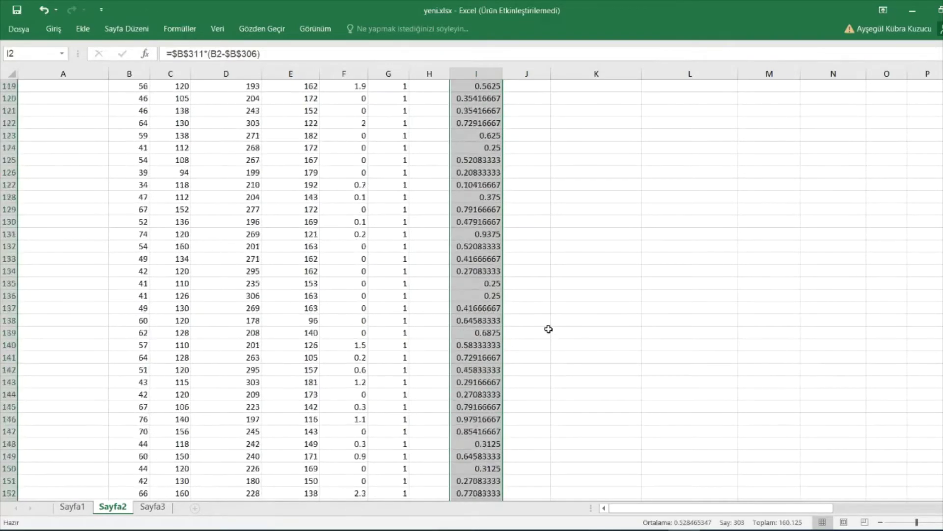
scroll(548, 328, "up", 13)
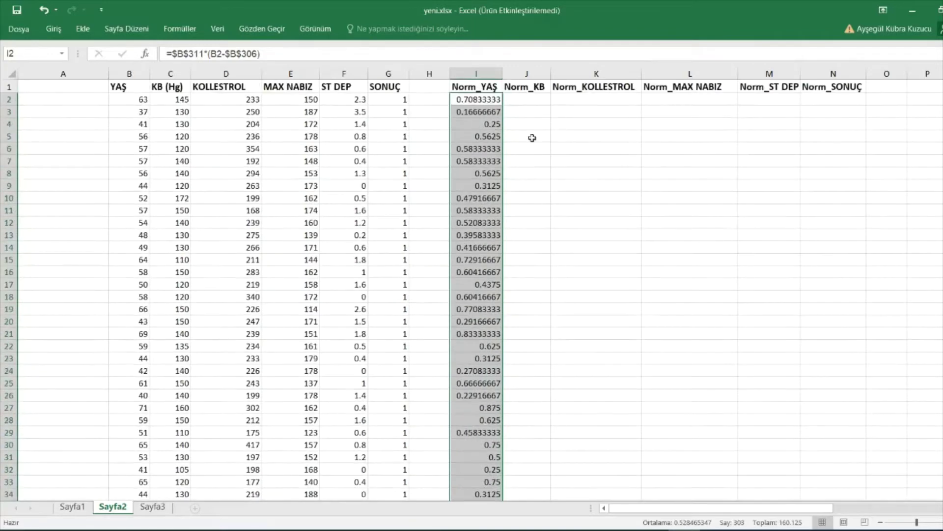
Step: Start the Norm_KB formula in J2 with an absolute reference to the reciprocal of the blood pressure range, =$C$311
left_click(529, 102)
type("=")
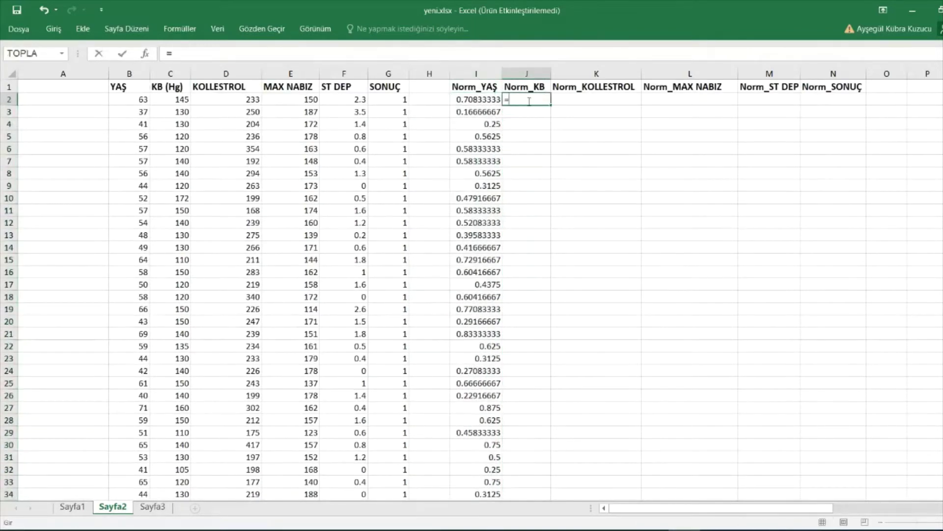
scroll(453, 150, "down", 20)
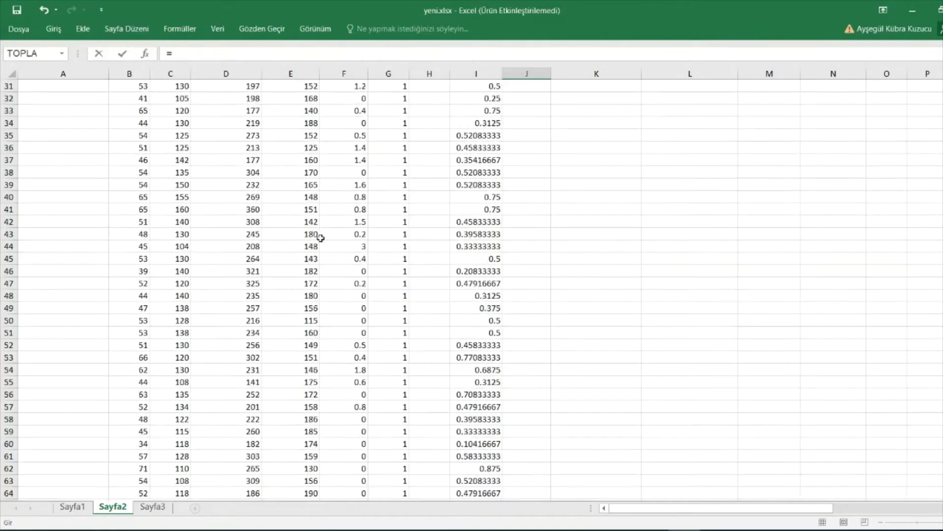
scroll(349, 294, "down", 20)
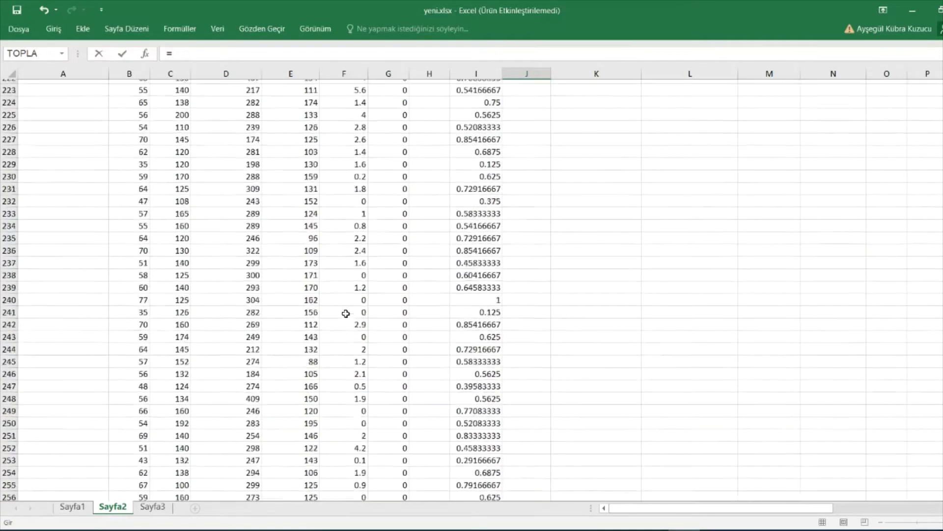
scroll(346, 314, "down", 10)
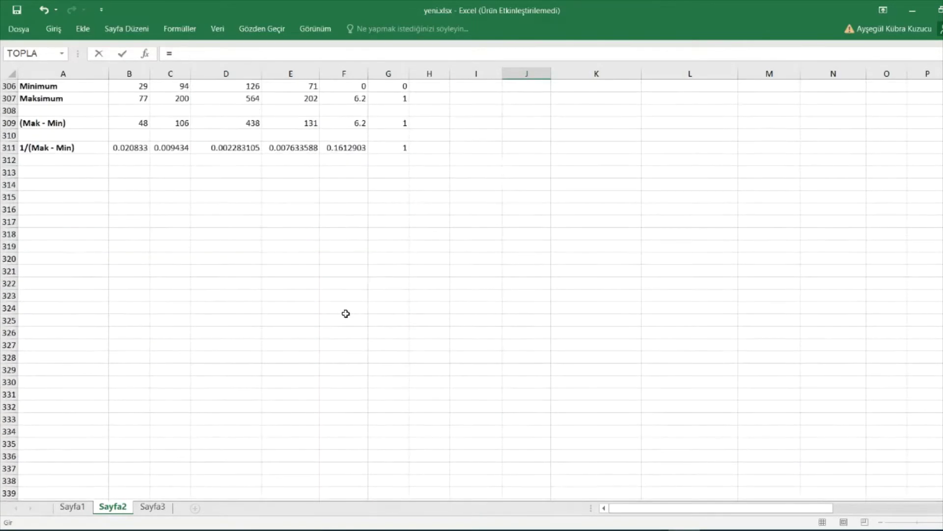
scroll(345, 307, "up", 7)
left_click(188, 272)
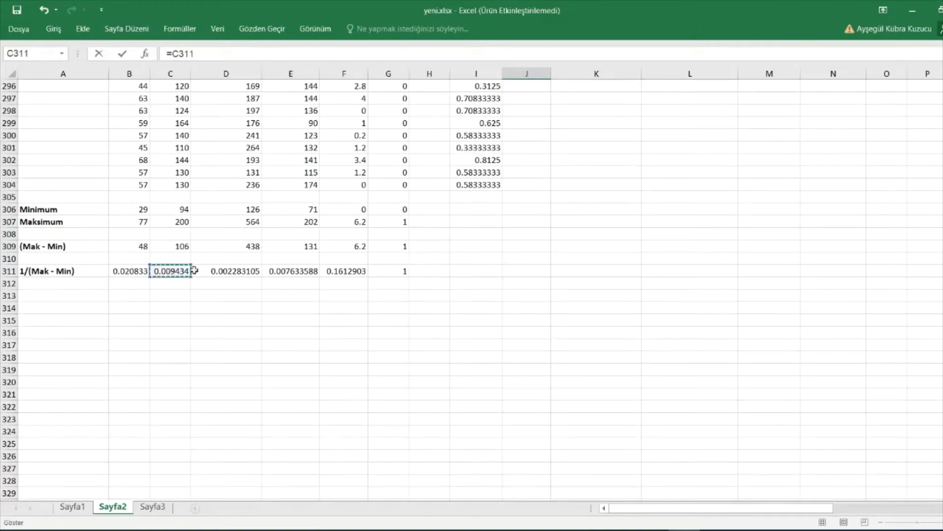
key("F4")
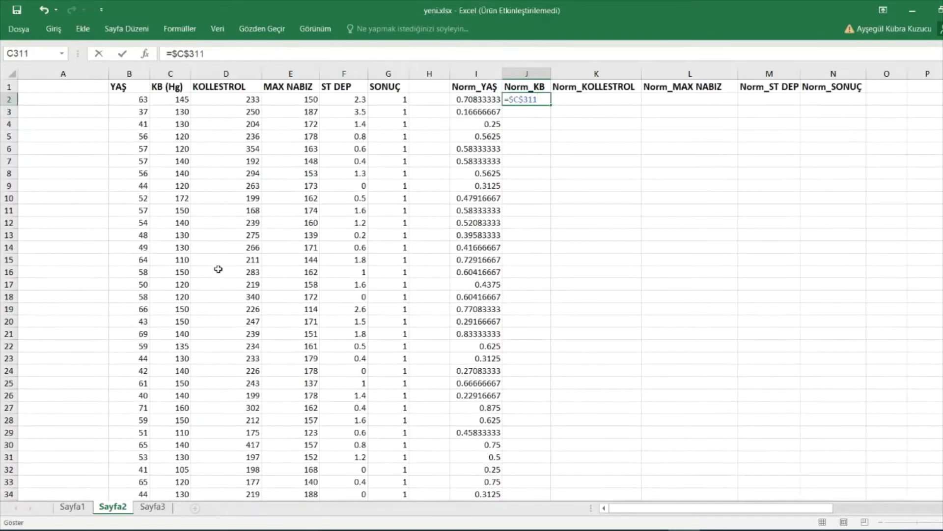
Step: Complete the J2 formula as =$C$311*(C2-$C$306), keeping the reference to the blood pressure minimum absolute
type("*(")
left_click(168, 99)
type("-")
scroll(168, 99, "down", 20)
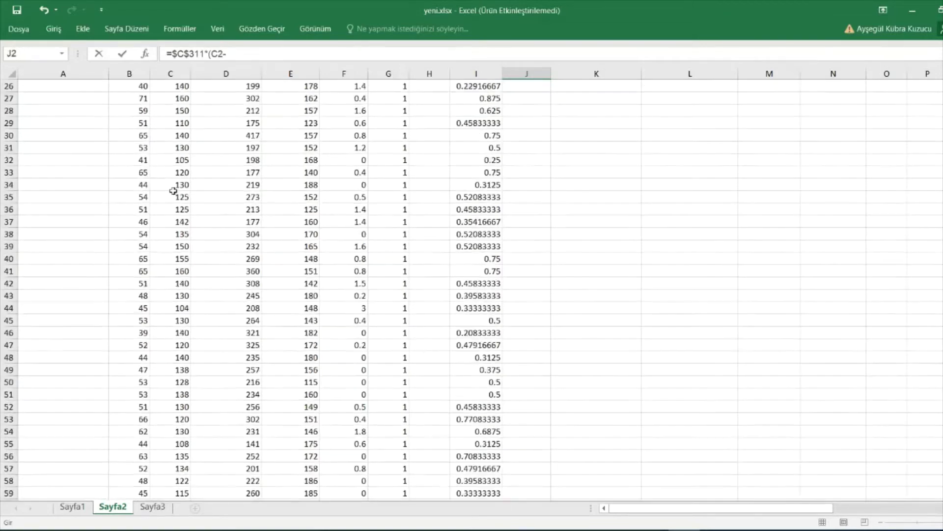
scroll(158, 384, "down", 20)
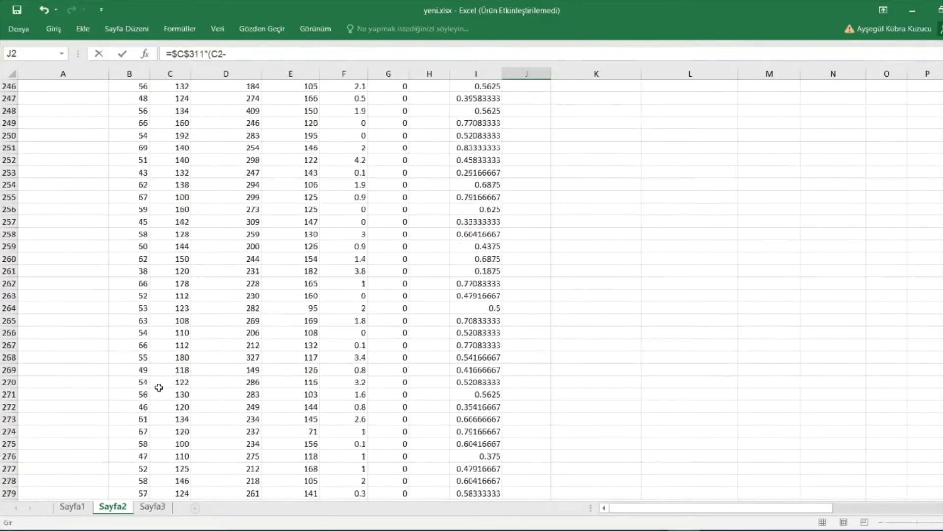
scroll(176, 347, "up", 2)
left_click(183, 333)
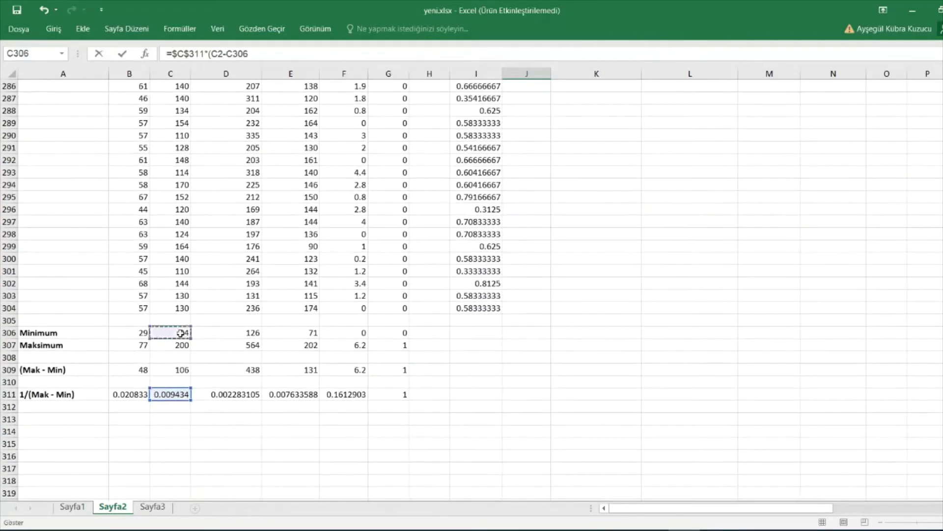
key("F4")
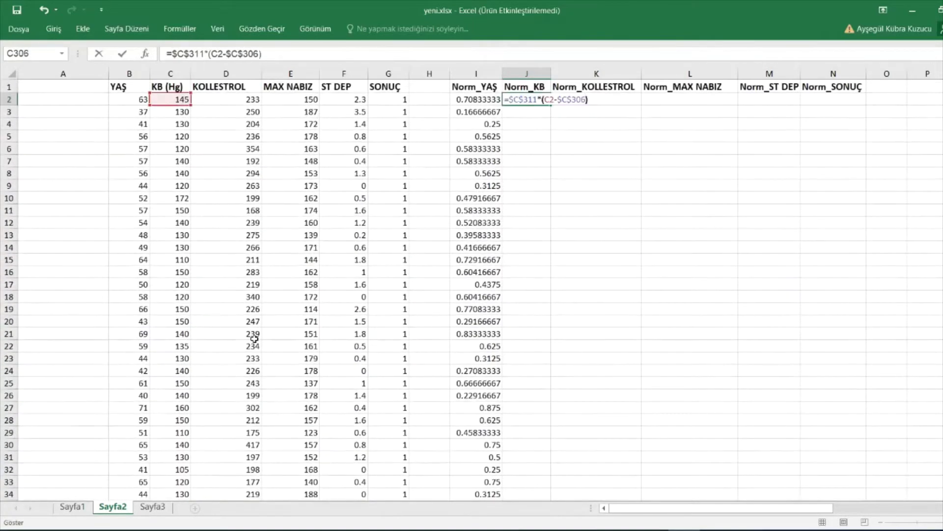
key("Return")
Step: Fill the Norm_KB formula from J2 down to J304 and return to the start of the data
left_click(545, 97)
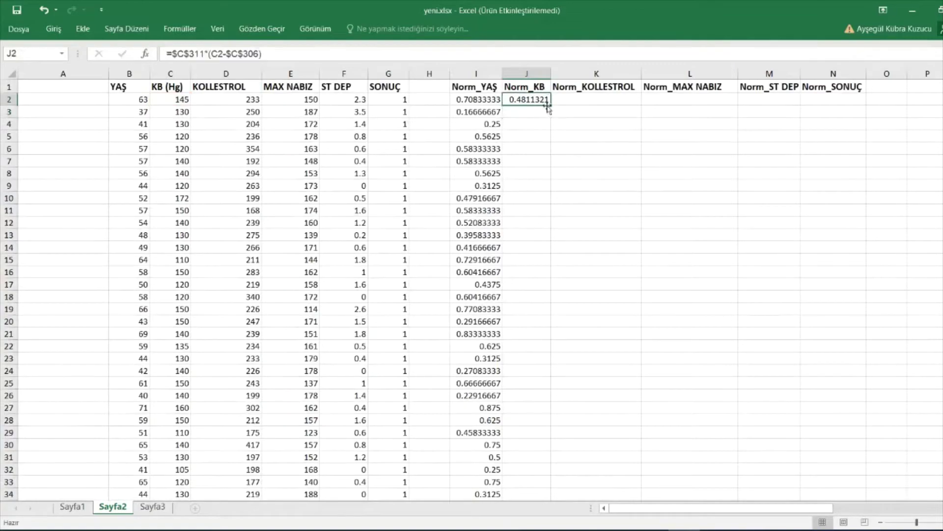
left_click_drag(550, 105, 538, 457)
scroll(675, 448, "up", 6)
scroll(675, 448, "up", 20)
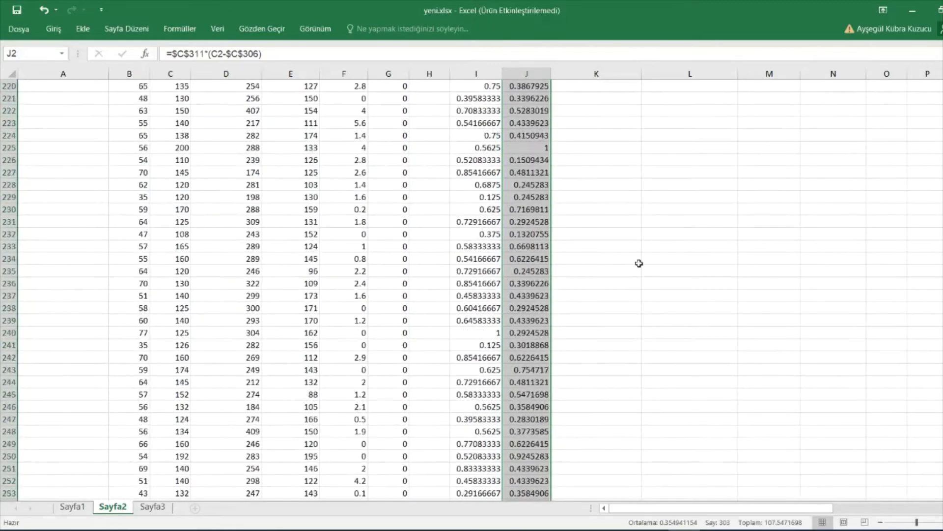
scroll(613, 226, "up", 20)
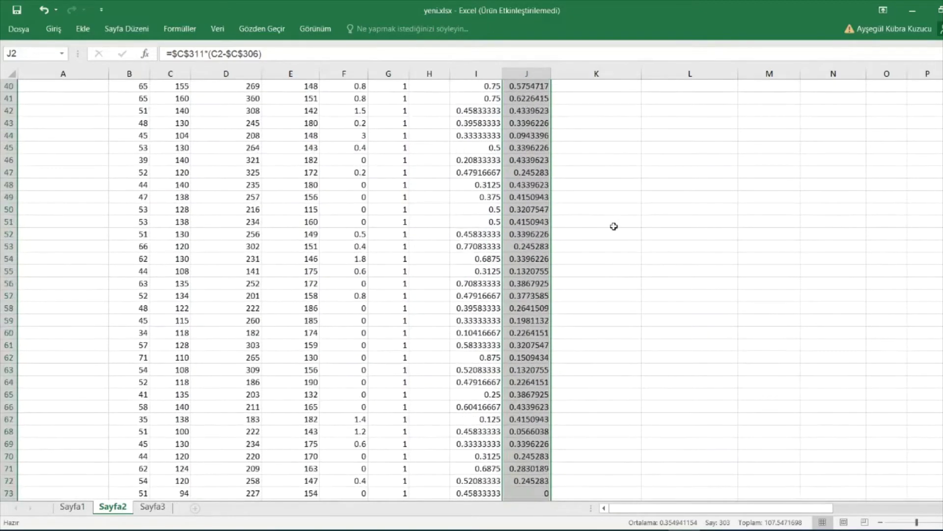
Step: Start the Norm_KOLLESTROL formula in K2 with an absolute reference to the reciprocal of the cholesterol range, =$D$311
left_click(613, 103)
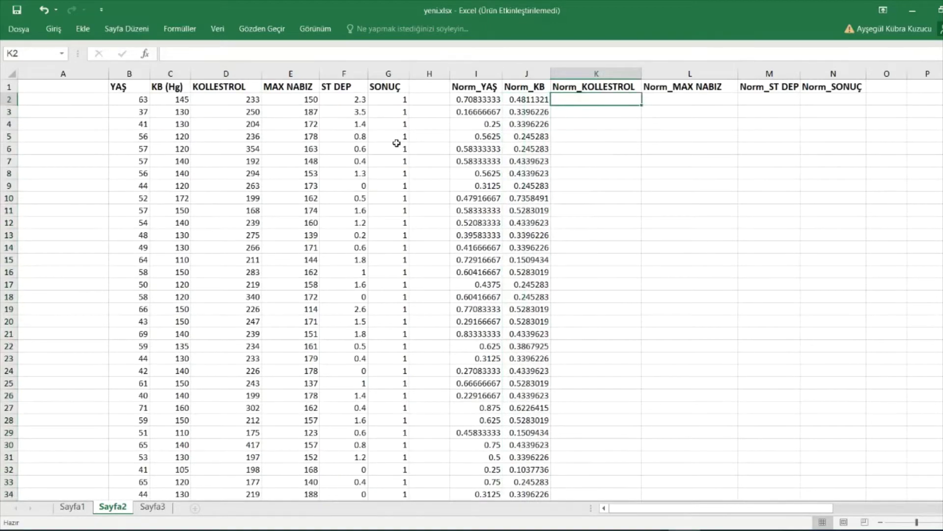
type("=")
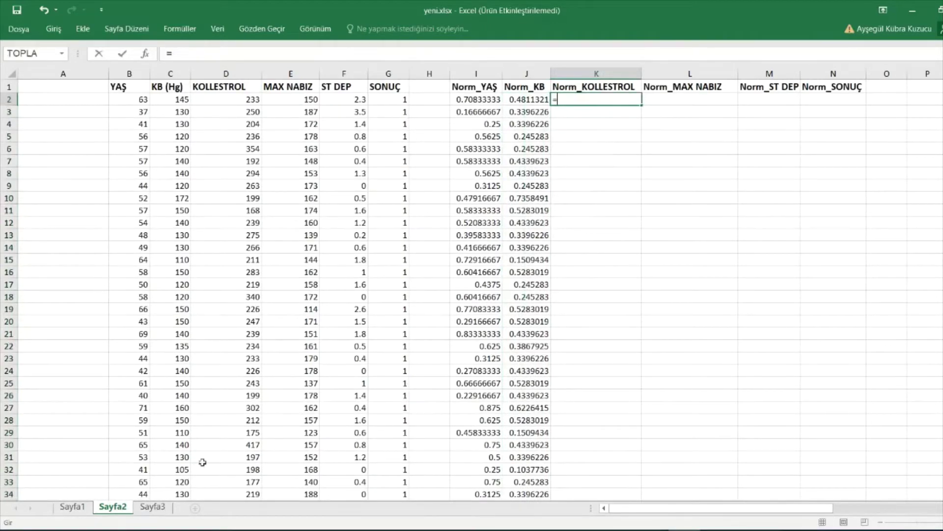
scroll(202, 462, "down", 20)
scroll(236, 409, "down", 20)
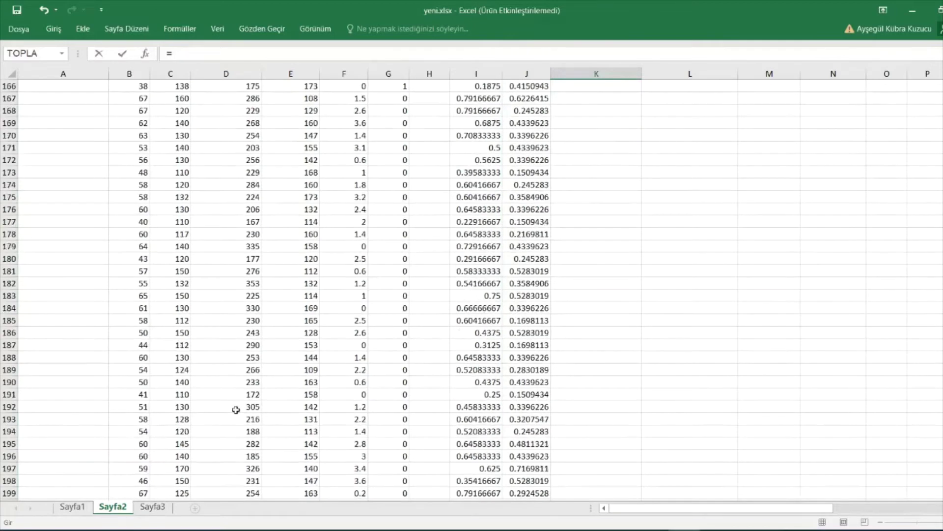
scroll(236, 410, "down", 13)
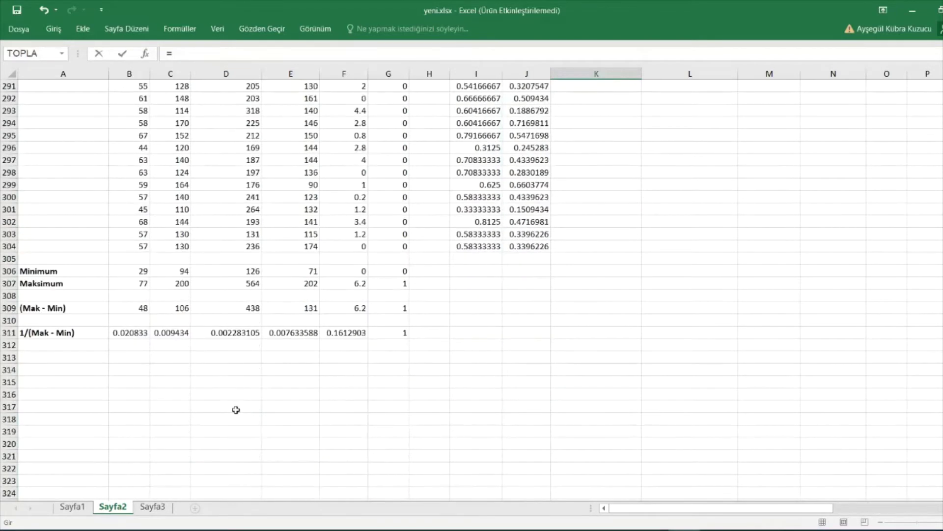
left_click(223, 208)
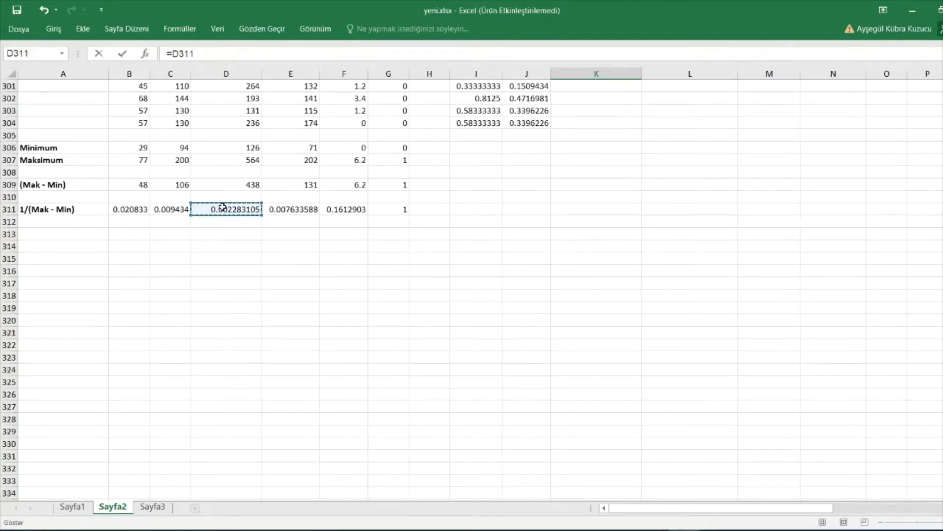
key("F4")
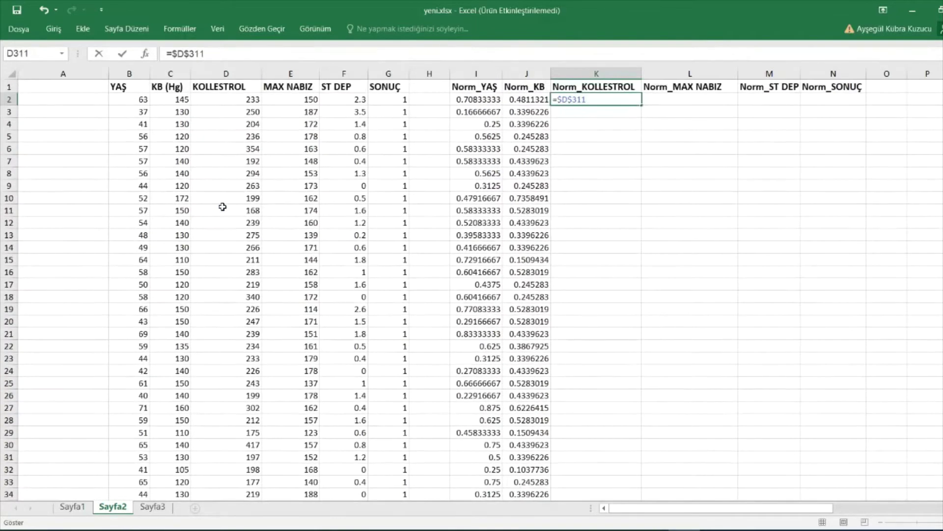
Step: Complete the K2 formula as =$D$311*(D2-$D$306), keeping the reference to the cholesterol minimum absolute
type("*(")
left_click(243, 104)
type("-")
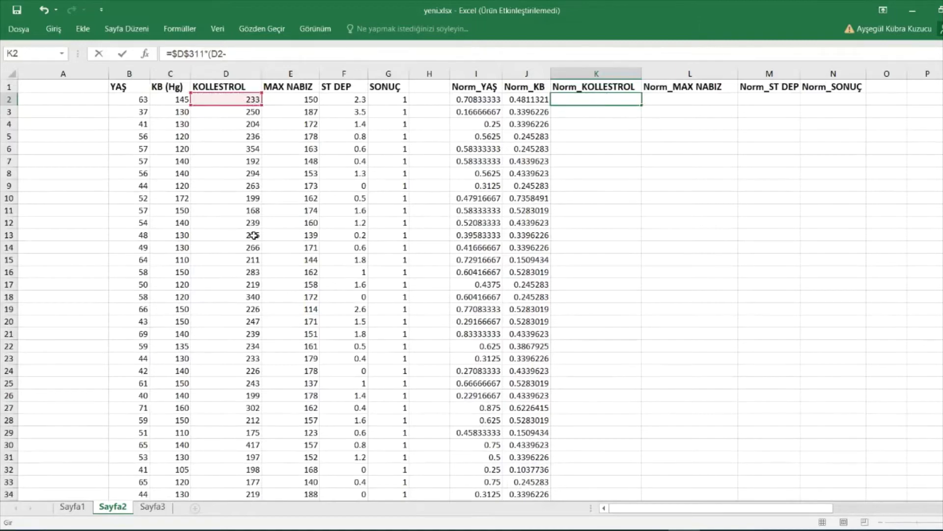
scroll(253, 236, "down", 20)
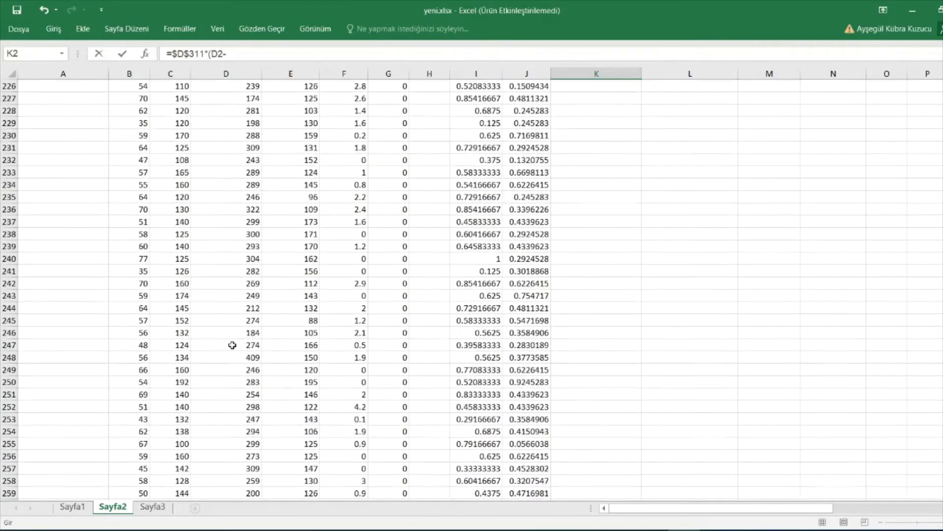
scroll(232, 345, "down", 20)
left_click(228, 269)
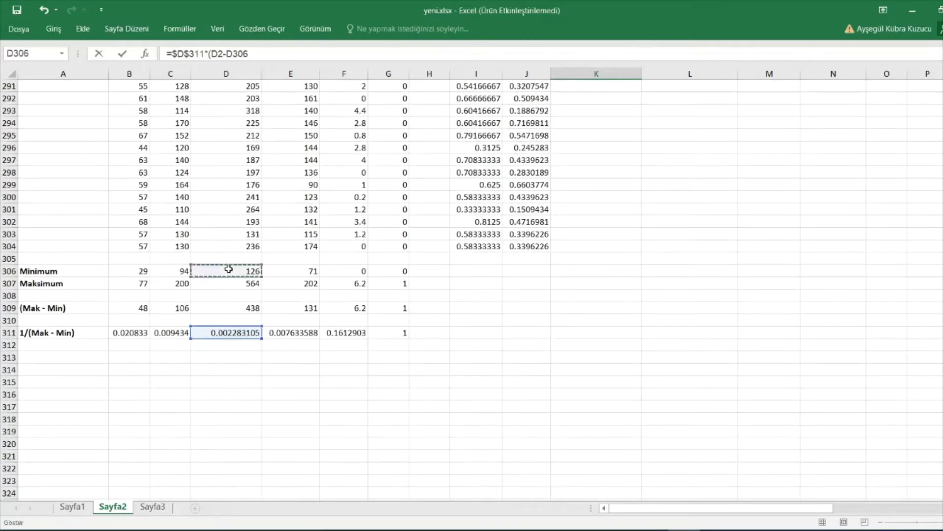
type(")")
key("F4")
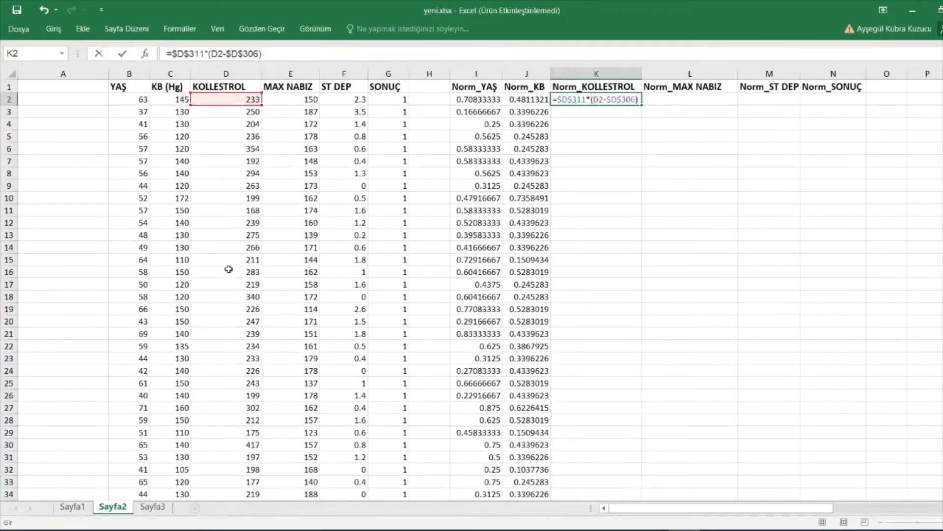
key("Return")
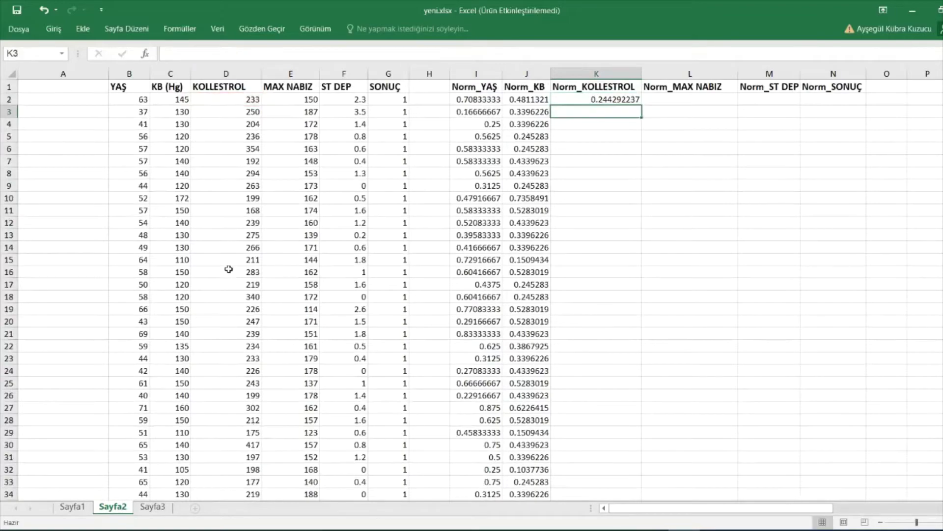
Step: Fill the Norm_KOLLESTROL formula from K2 down to K304 and return to the start of the data
left_click(588, 101)
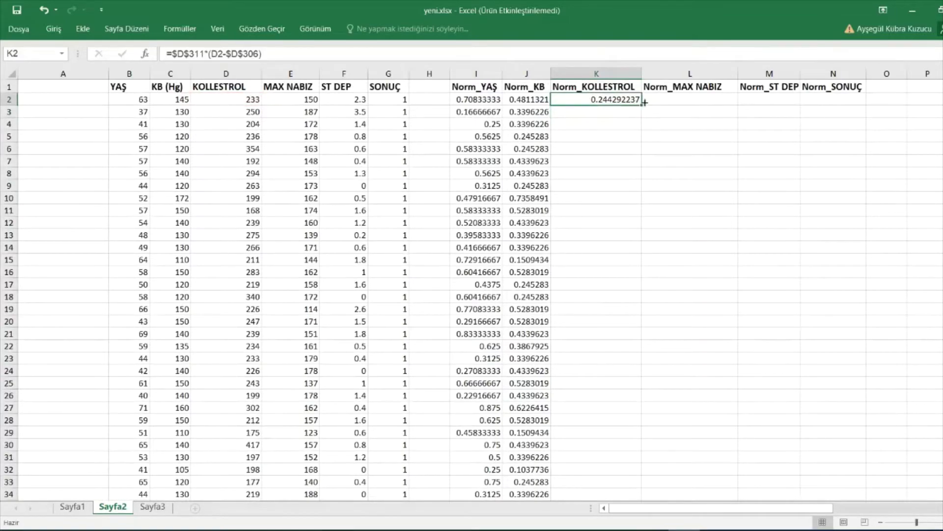
left_click_drag(641, 105, 612, 473)
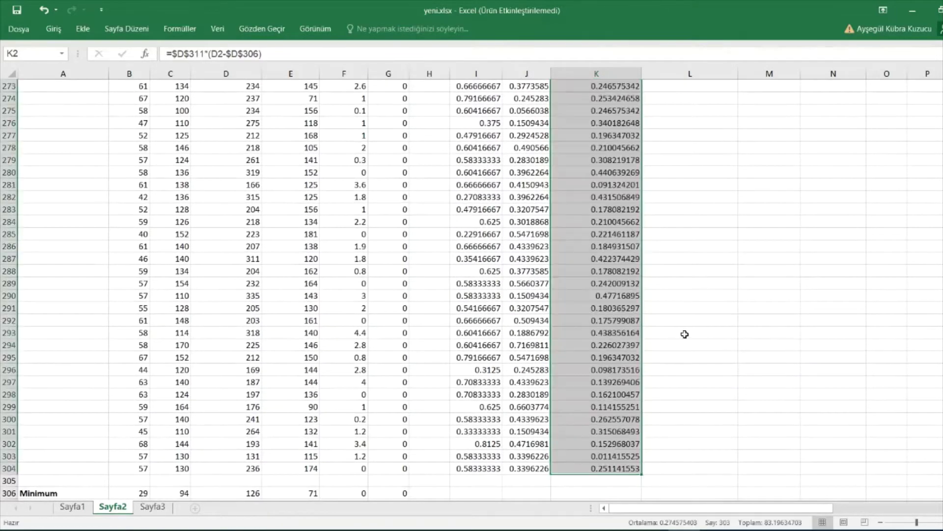
scroll(685, 334, "up", 20)
scroll(685, 334, "up", 20)
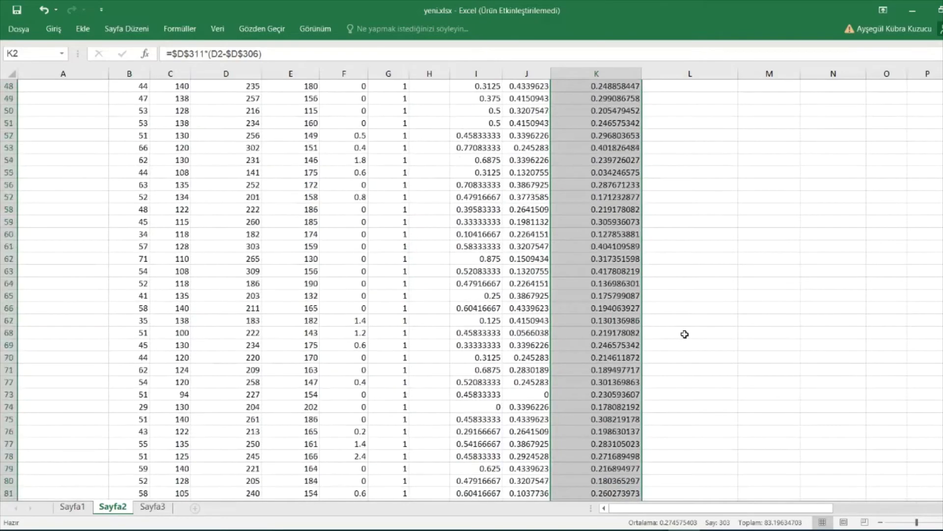
Step: Start the Norm_MAX NABIZ formula in L2 with an absolute reference to the reciprocal of the maximum pulse range, =$E$311
left_click(684, 100)
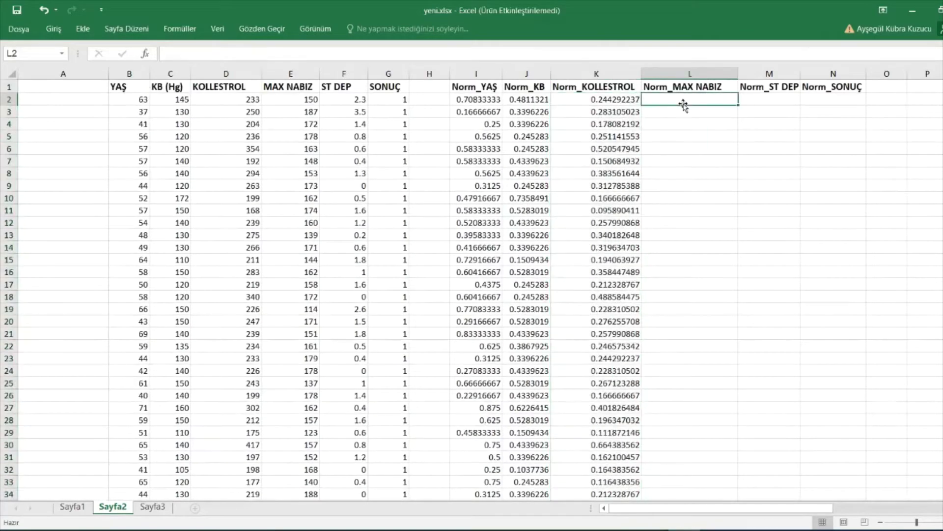
type("=")
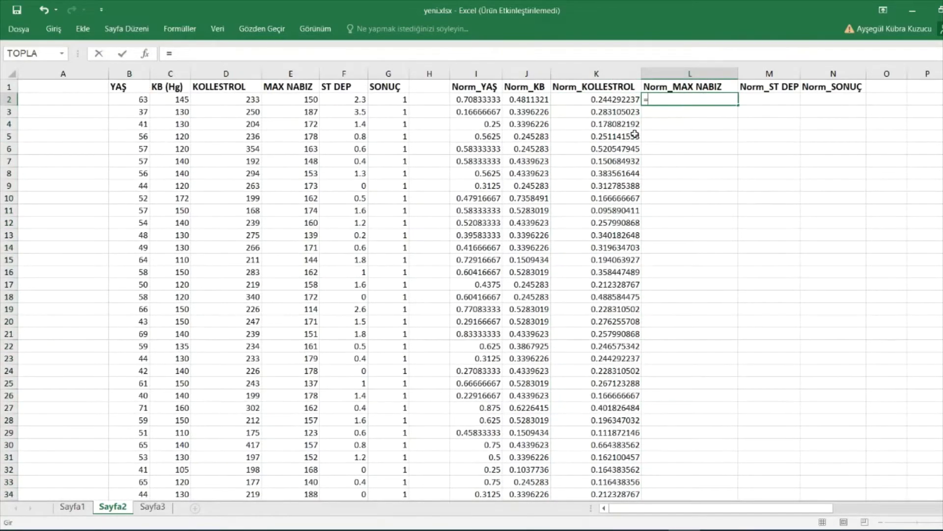
scroll(635, 134, "down", 20)
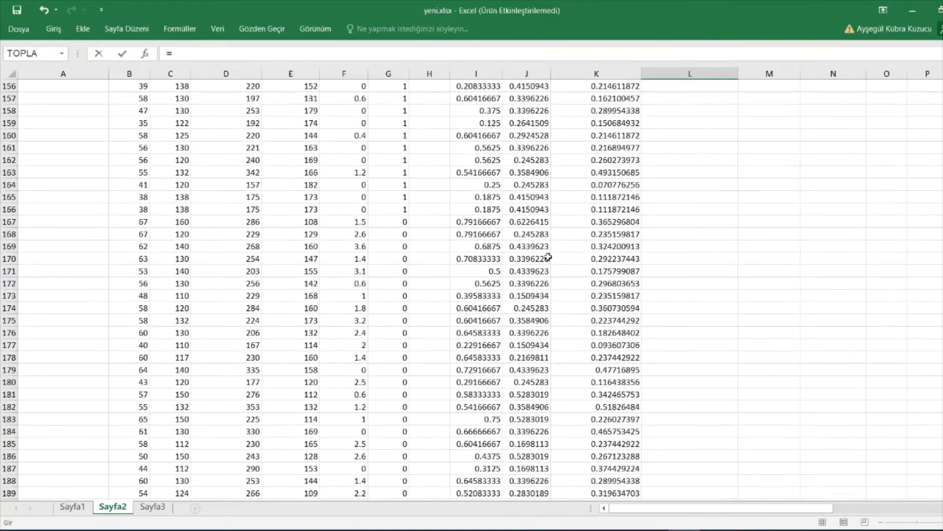
scroll(548, 257, "down", 17)
scroll(415, 304, "down", 5)
scroll(416, 305, "up", 18)
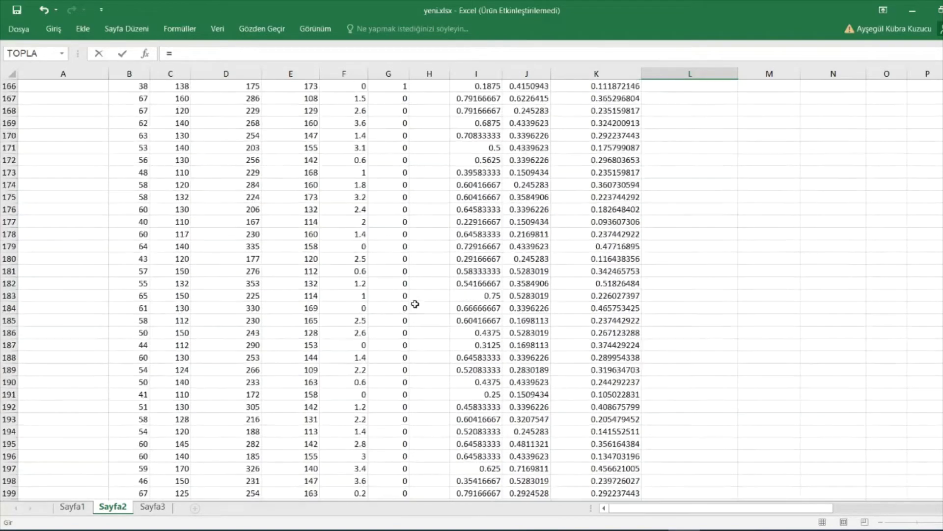
scroll(472, 290, "up", 20)
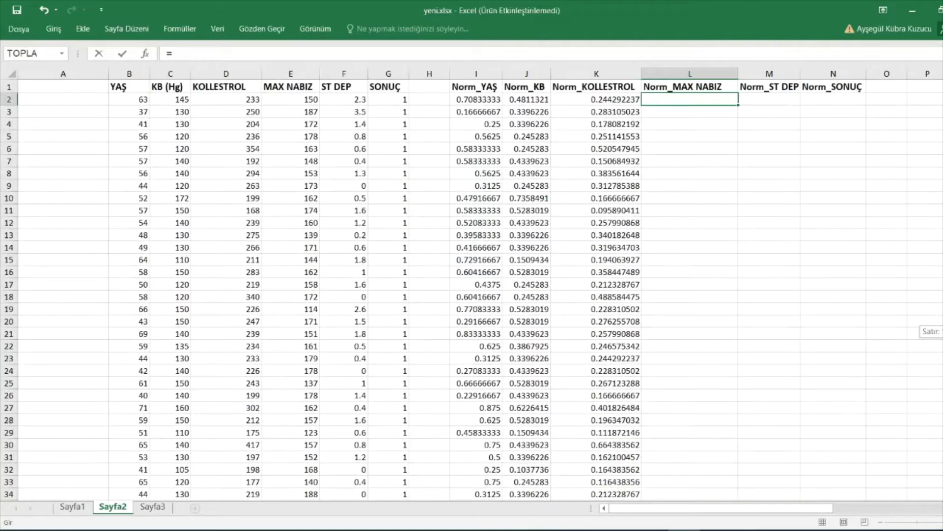
scroll(471, 290, "down", 20)
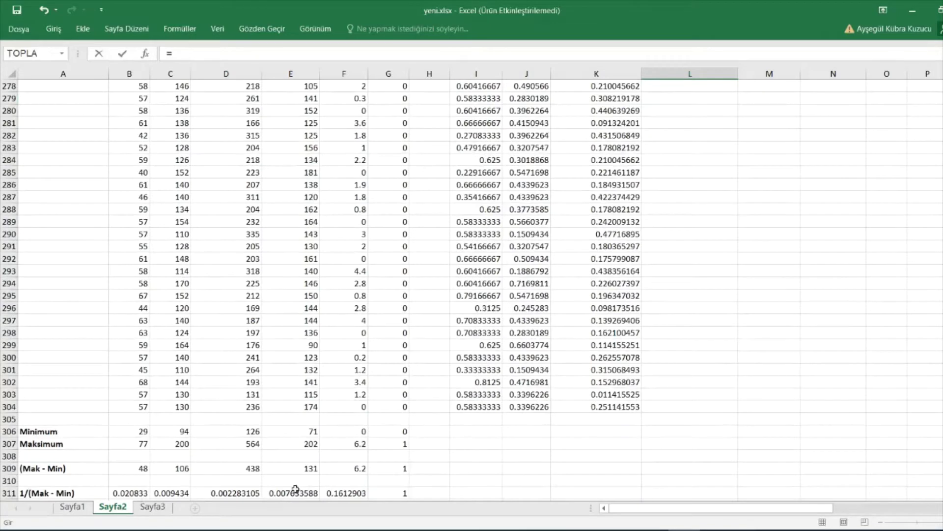
left_click(295, 493)
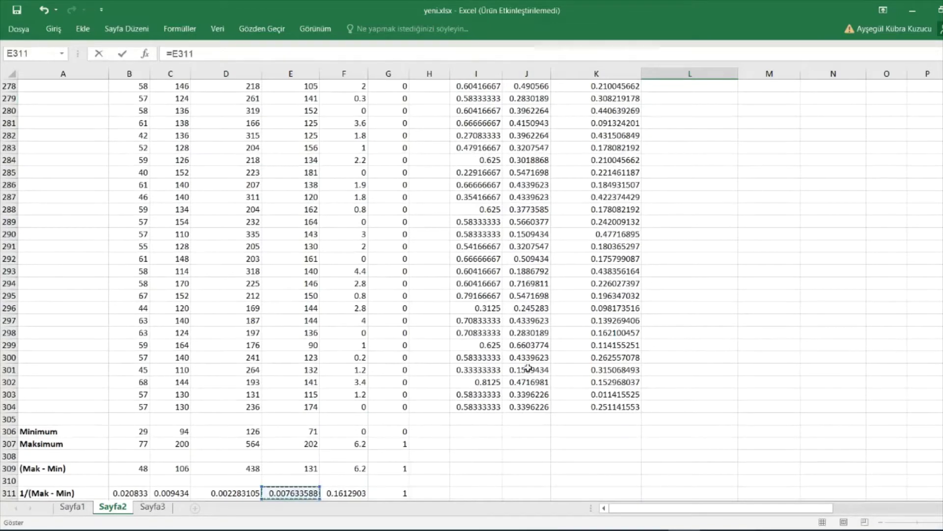
key("F4")
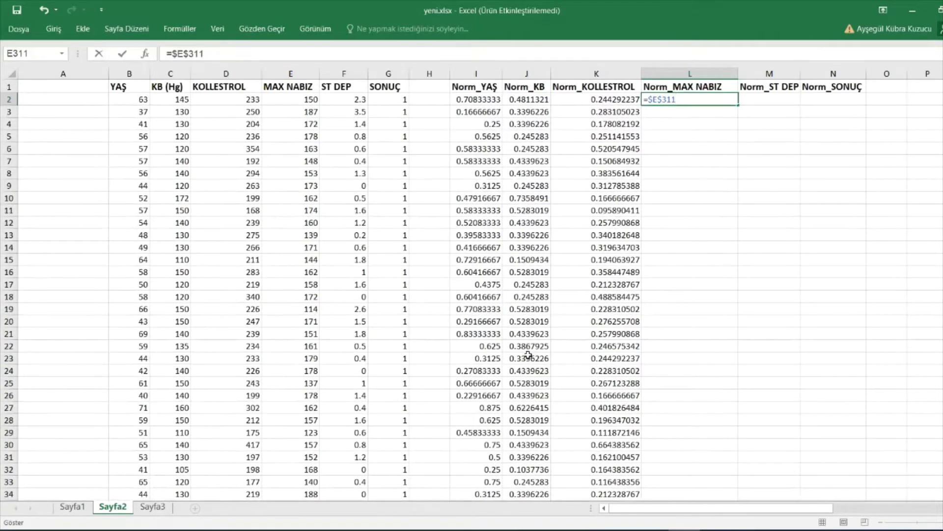
Step: Complete the L2 formula as =$E$311*(E2-$E$306), keeping the reference to the maximum pulse column's minimum absolute
type("*(")
left_click(305, 100)
type("-")
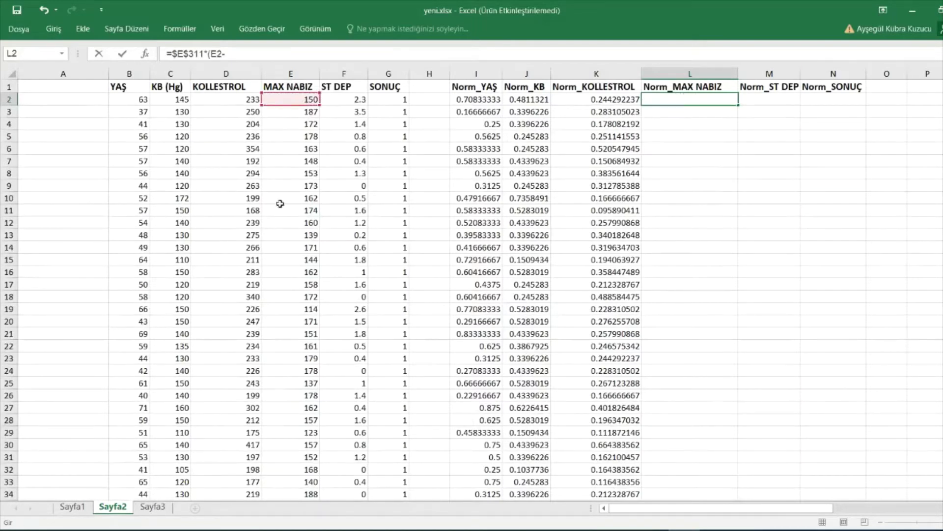
scroll(280, 204, "down", 20)
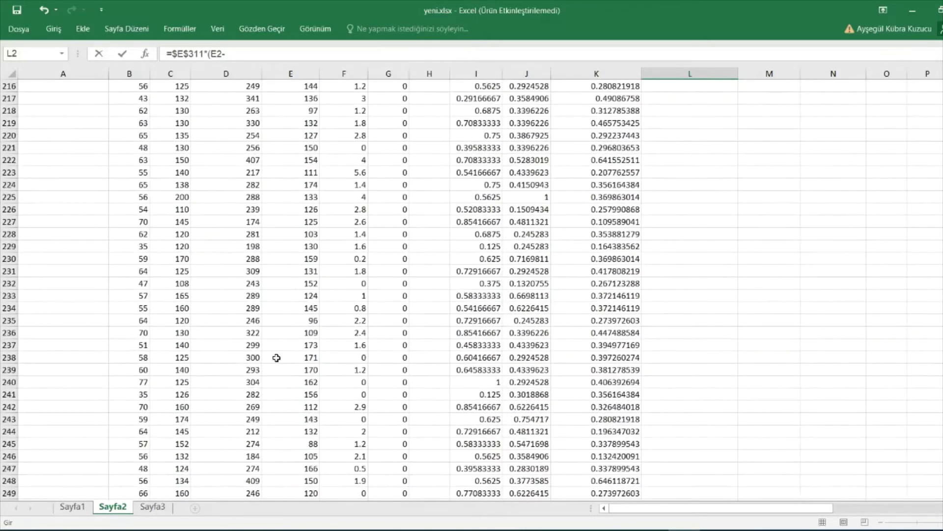
scroll(277, 358, "down", 20)
scroll(277, 357, "up", 2)
left_click(291, 272)
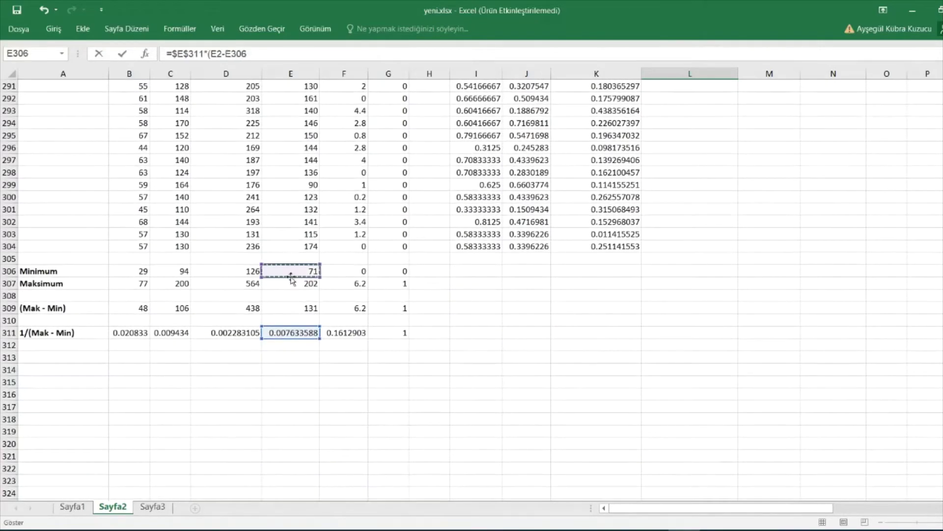
type(")")
key("Return")
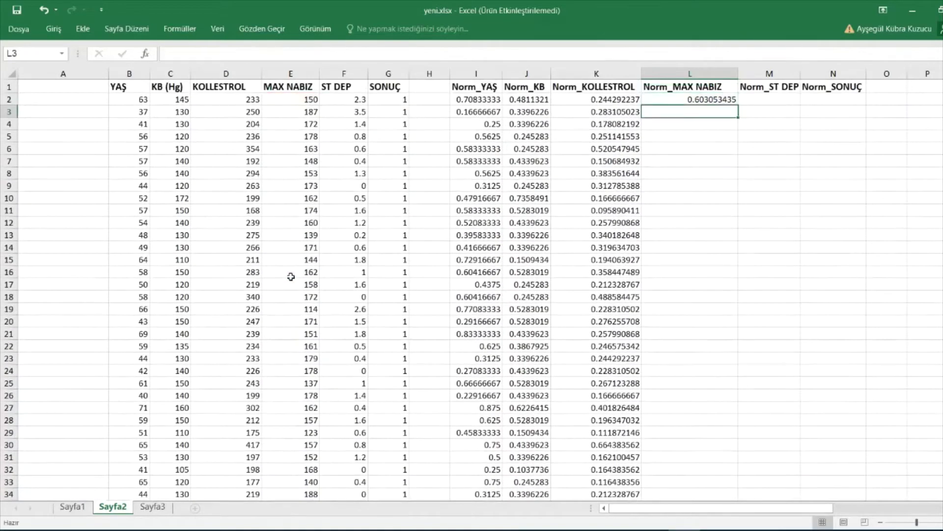
Step: Fill the Norm_MAX NABIZ formula from L2 down to L304 and return to the start of the data
left_click(685, 95)
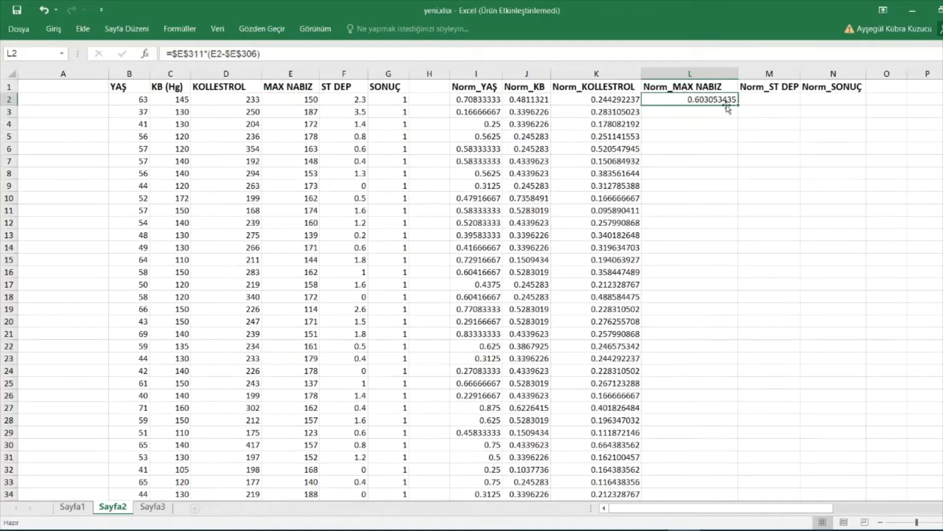
left_click_drag(737, 105, 708, 481)
scroll(691, 420, "up", 20)
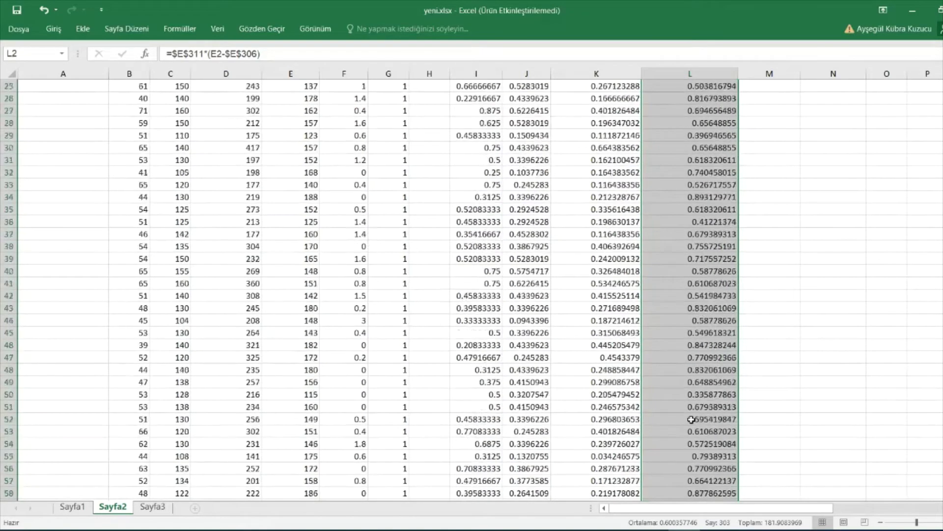
scroll(691, 419, "up", 20)
Step: Start the Norm_ST DEP formula in M2 with an absolute reference to the reciprocal of the ST DEP range, =$F$311
left_click(759, 99)
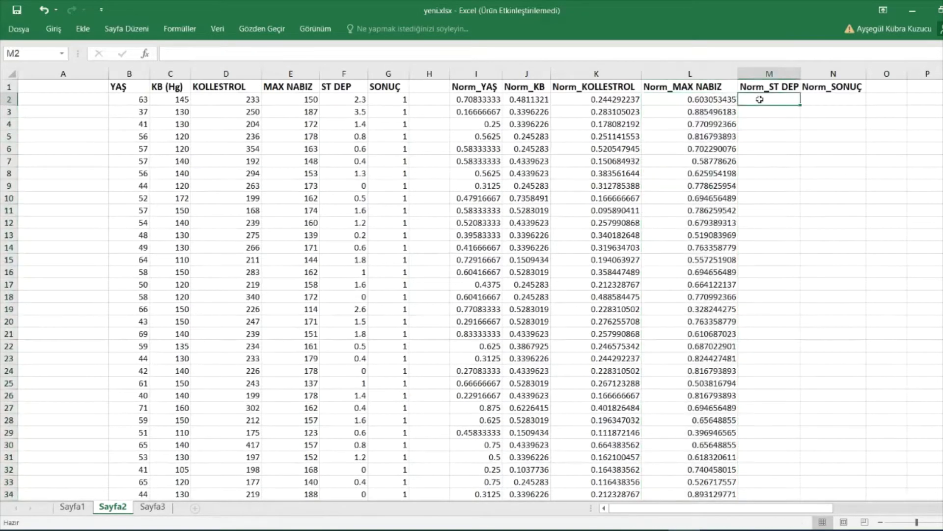
type("=")
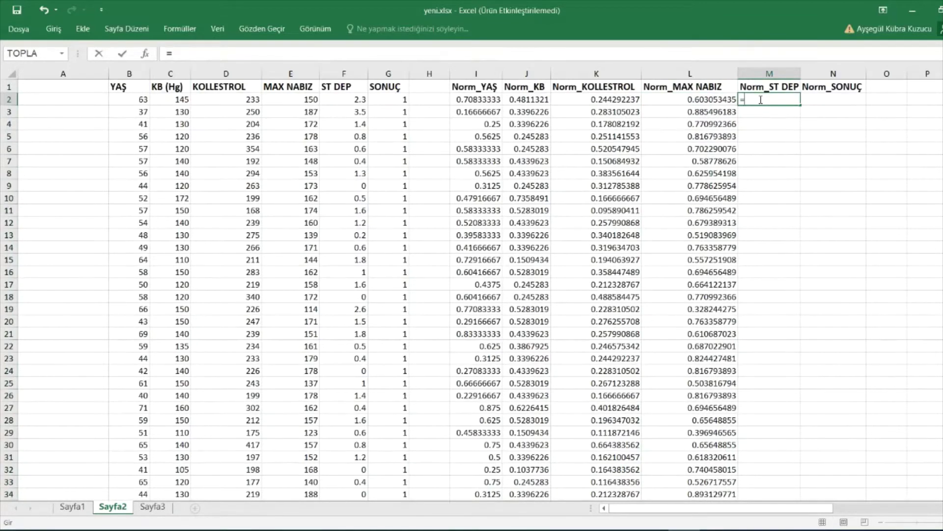
scroll(639, 275, "down", 20)
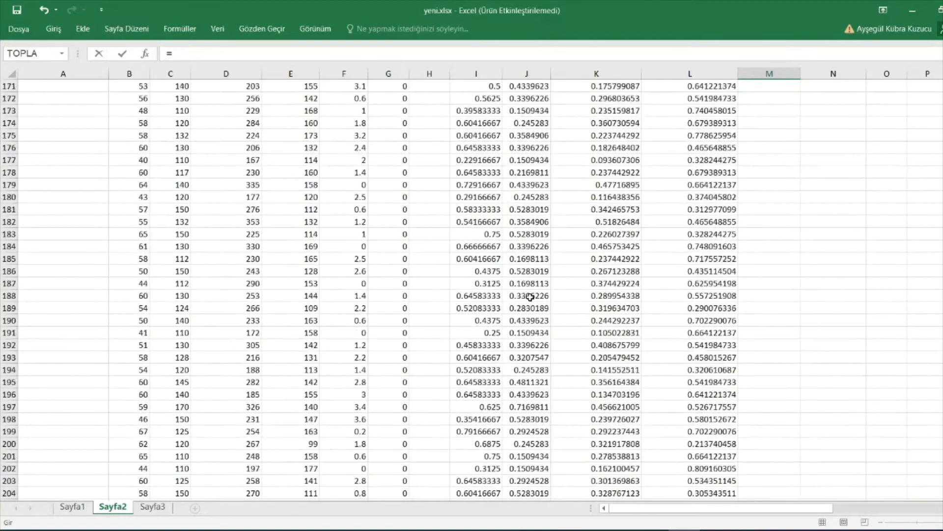
scroll(530, 296, "down", 20)
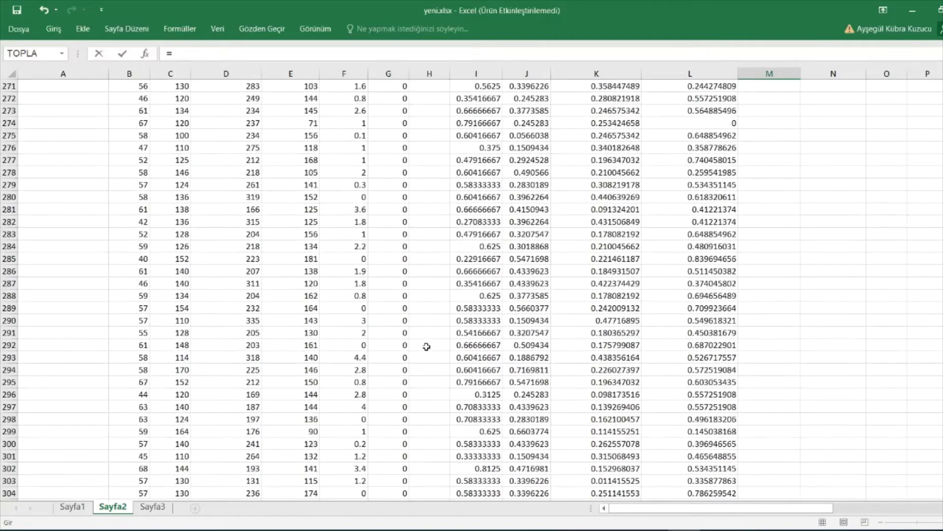
scroll(426, 347, "down", 12)
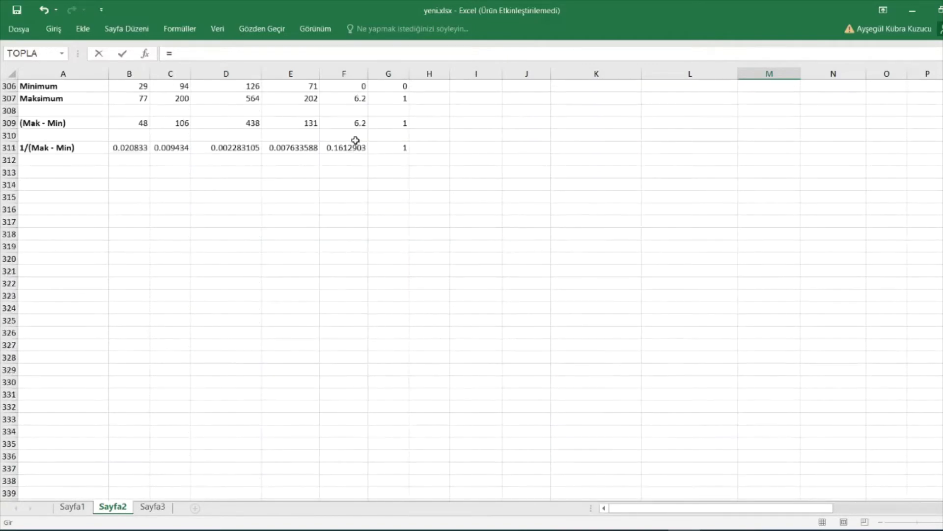
left_click(356, 147)
key("F4")
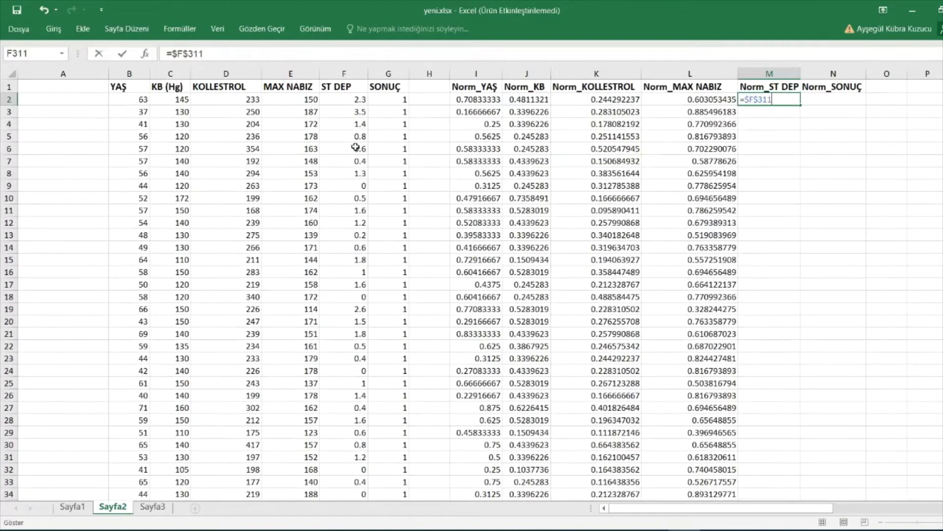
Step: Complete the M2 formula as =$F$311*(F2-$F$306), keeping the reference to the ST DEP minimum absolute
type("*(")
left_click(338, 101)
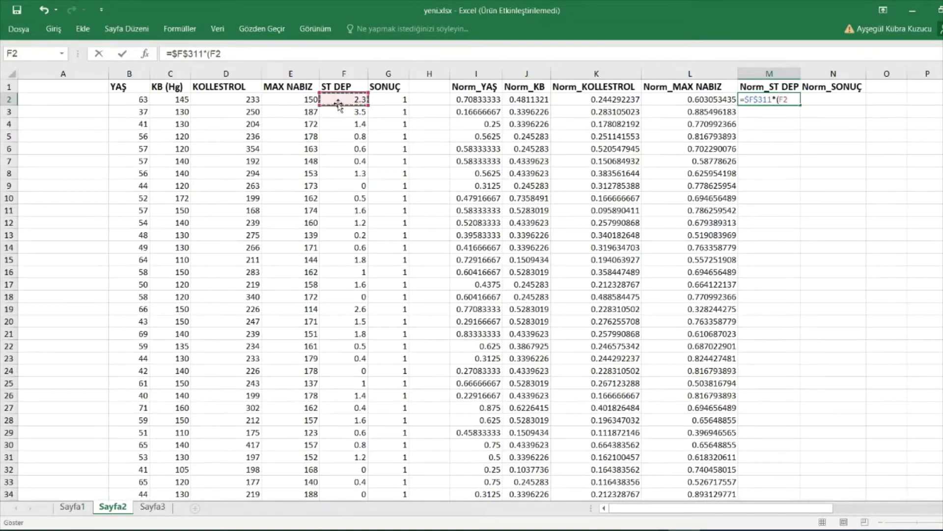
type("-")
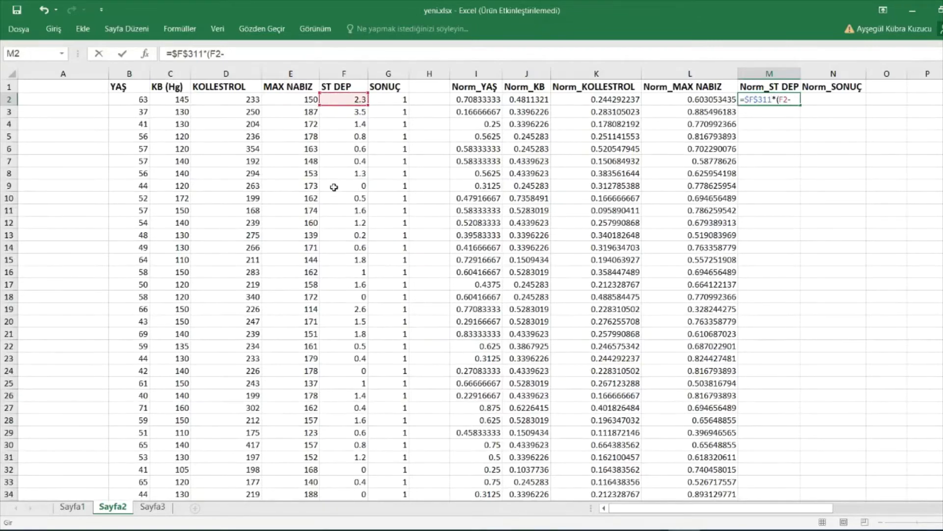
scroll(332, 182, "down", 20)
scroll(334, 187, "down", 20)
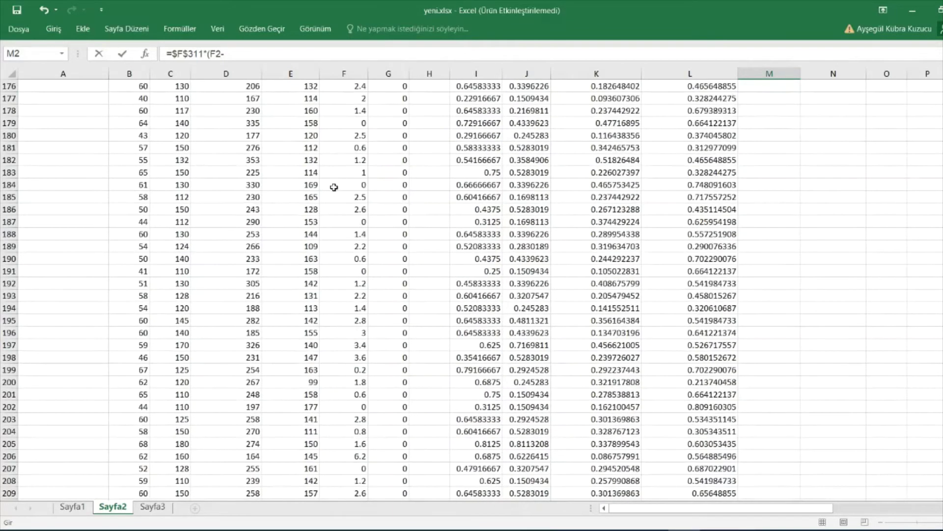
scroll(334, 187, "down", 5)
scroll(333, 262, "up", 2)
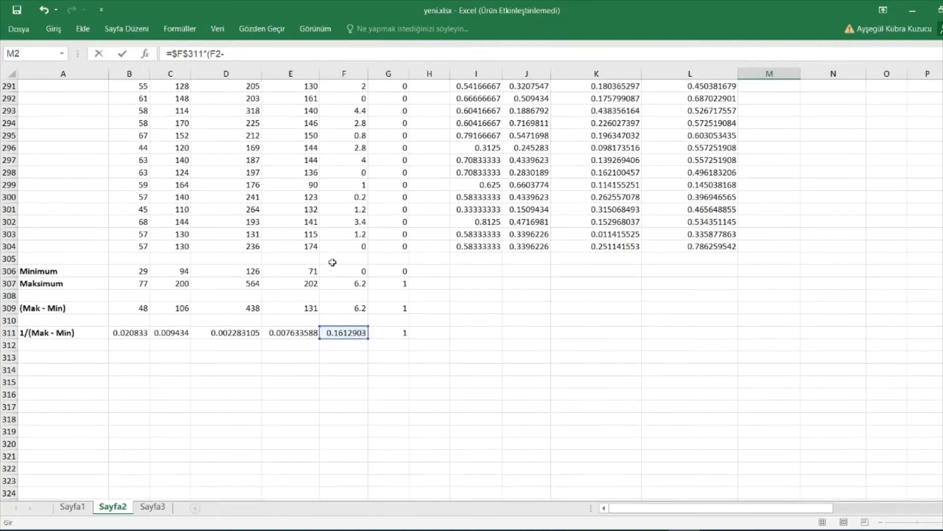
left_click(330, 269)
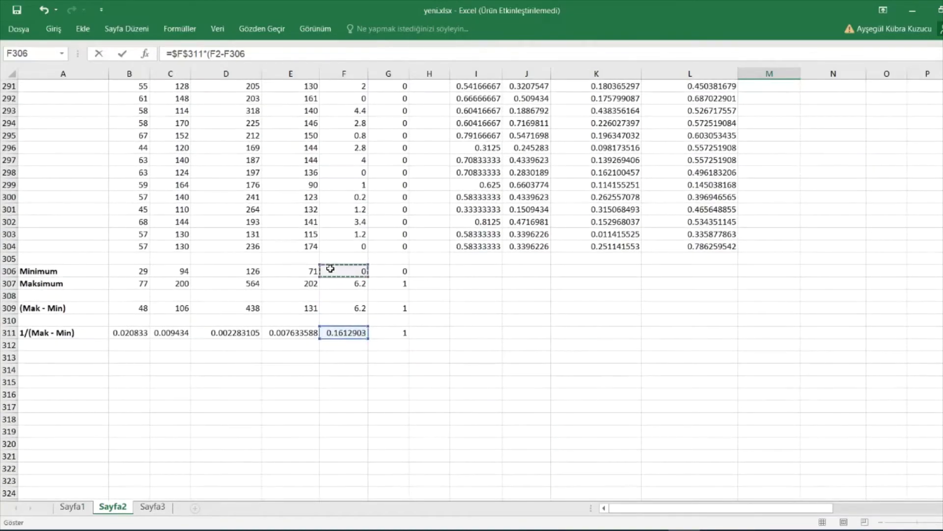
key("F4")
type(")")
key("Return")
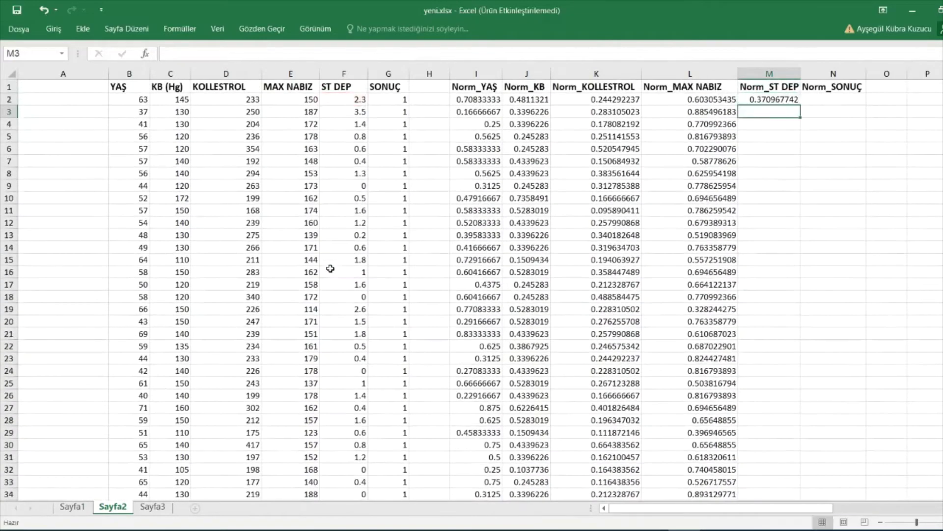
Step: Fill the Norm_ST DEP formula from M2 down to M304 and return to the start of the data
left_click(791, 100)
left_click_drag(800, 105, 751, 406)
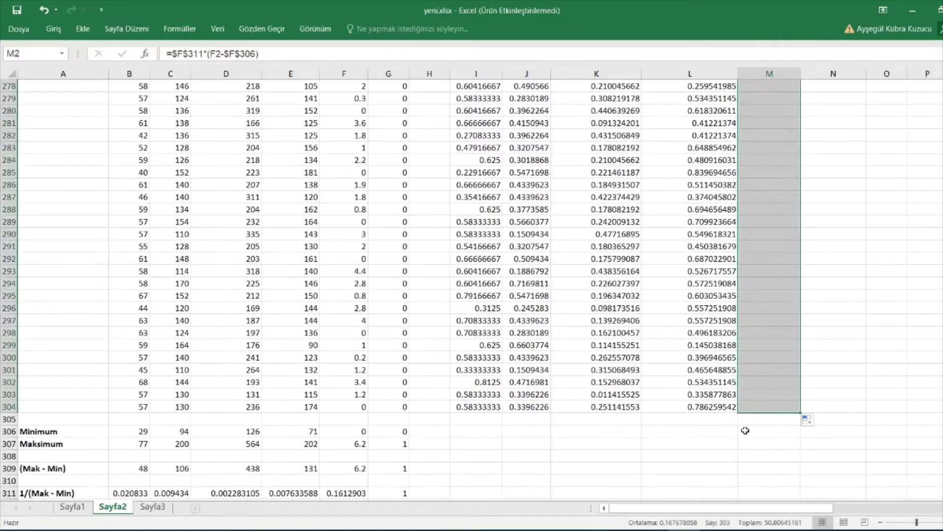
scroll(745, 430, "up", 7)
scroll(746, 430, "up", 17)
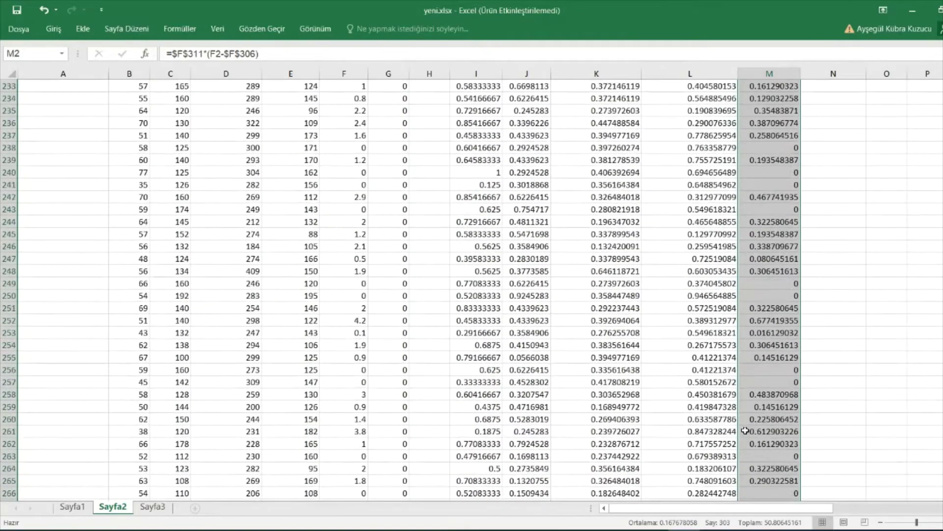
scroll(745, 431, "up", 20)
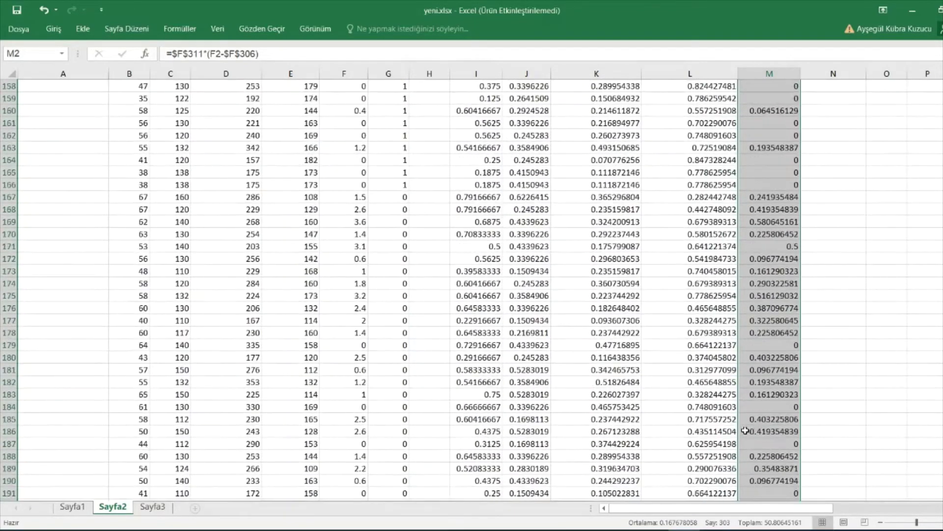
scroll(746, 431, "up", 20)
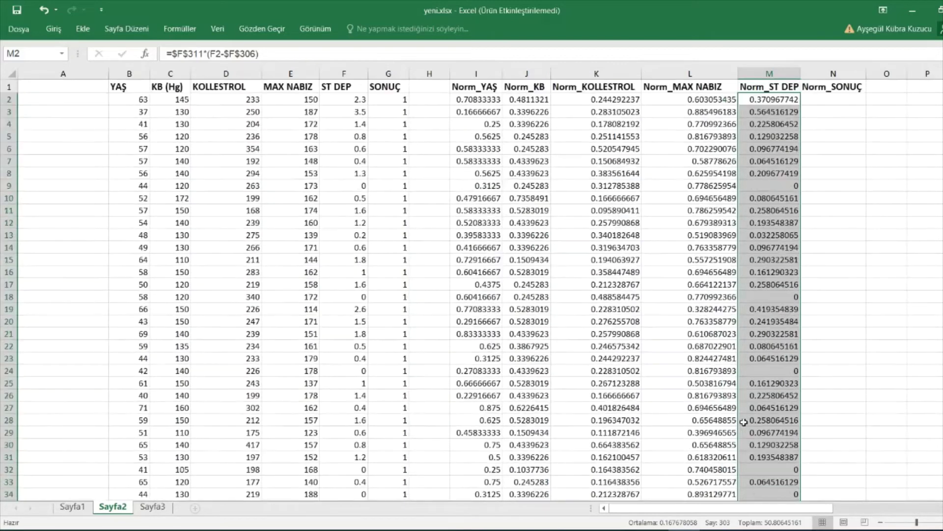
Step: Start the Norm_SONUÇ formula in N2 with an absolute reference to the reciprocal of the SONUÇ range, =$G$311
left_click(830, 100)
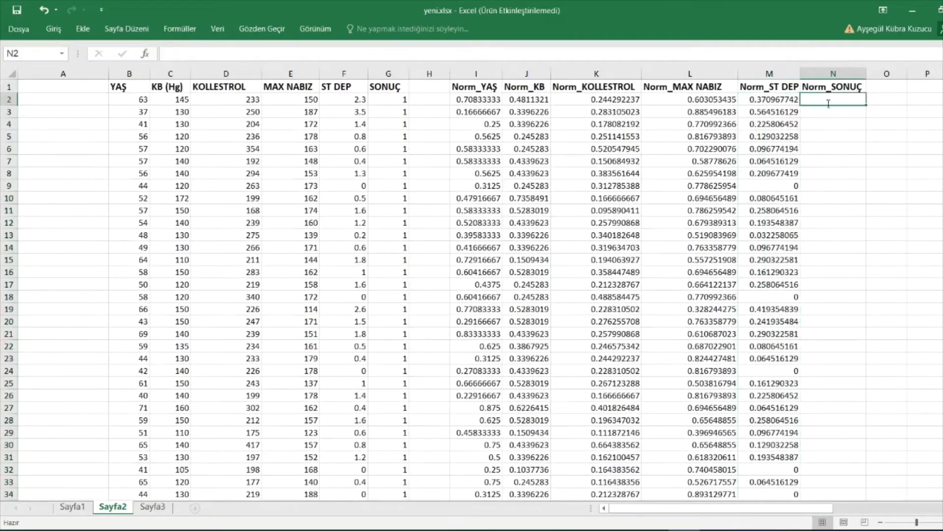
type("=")
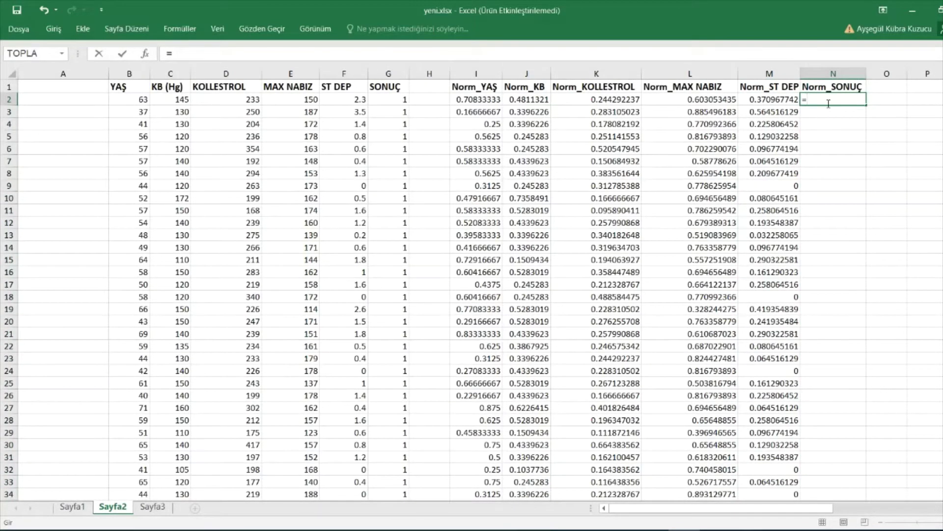
scroll(718, 179, "down", 20)
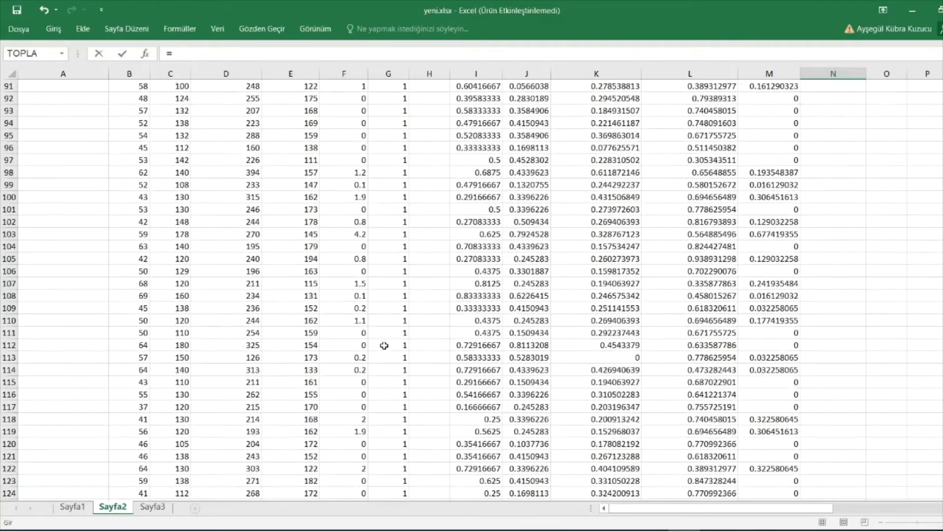
scroll(383, 345, "down", 20)
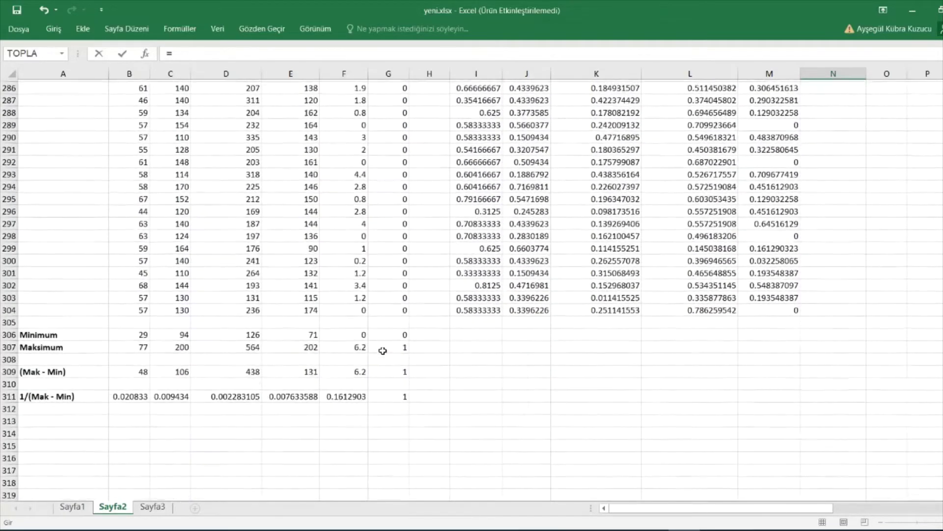
left_click(398, 339)
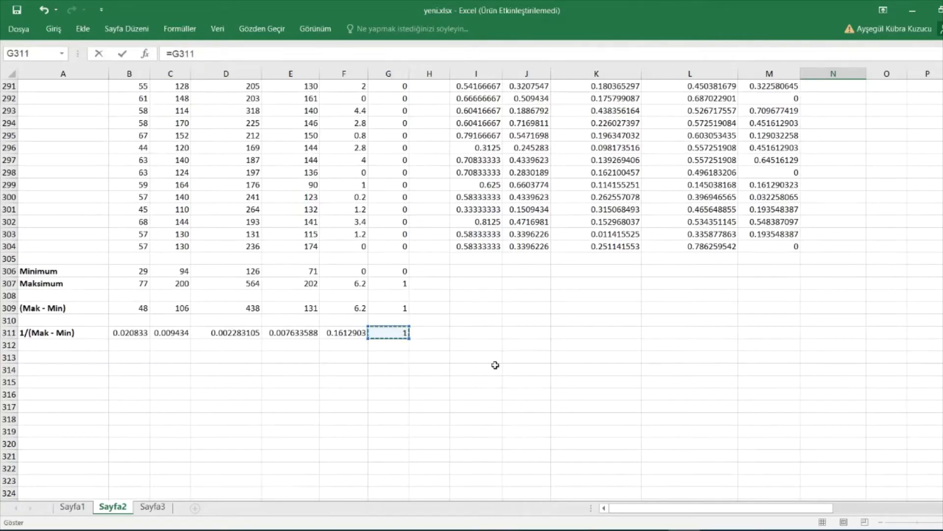
key("F4")
Step: Complete the N2 formula as =$G$311*(G2-$G$306), keeping the reference to the SONUÇ minimum absolute
type("*")
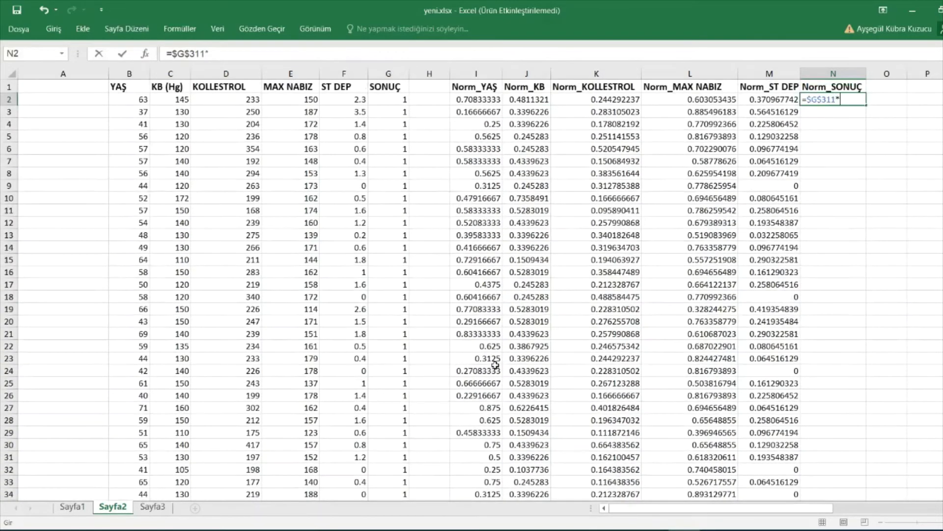
left_click(395, 99)
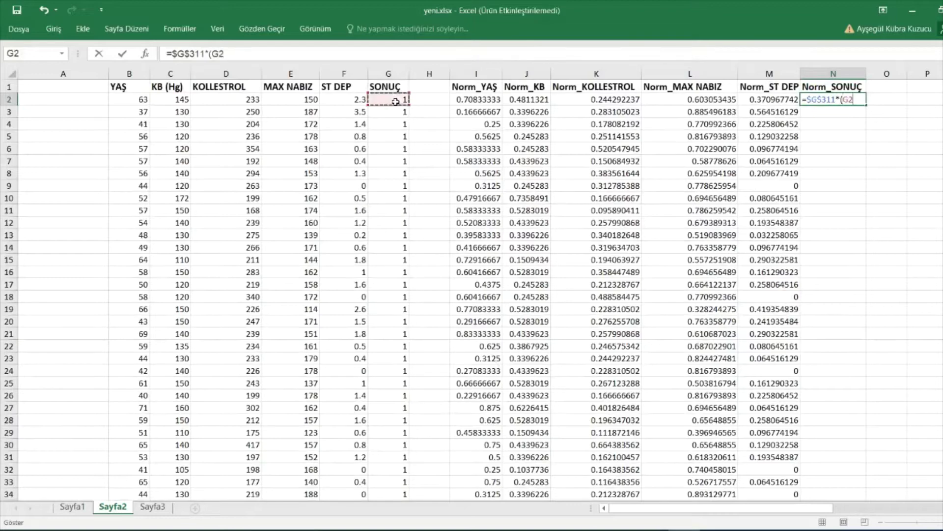
type("-")
scroll(385, 221, "down", 20)
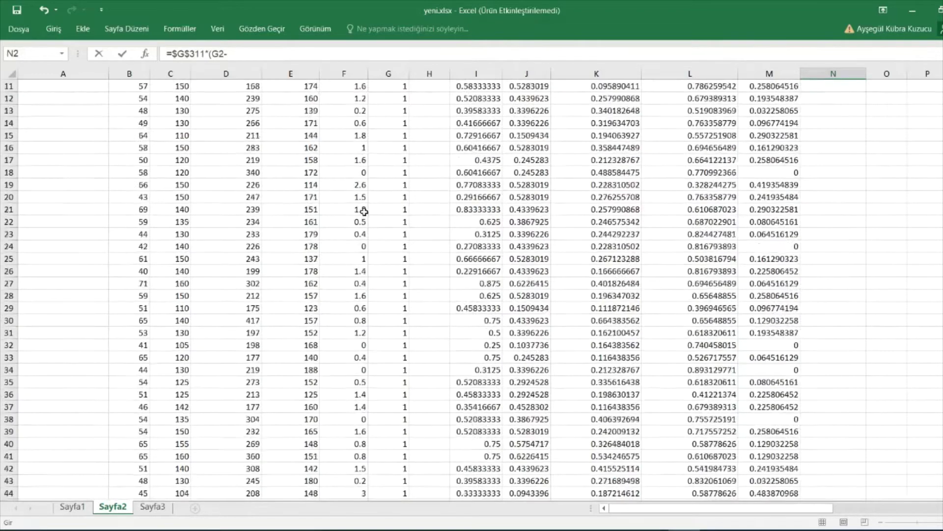
scroll(380, 300, "down", 20)
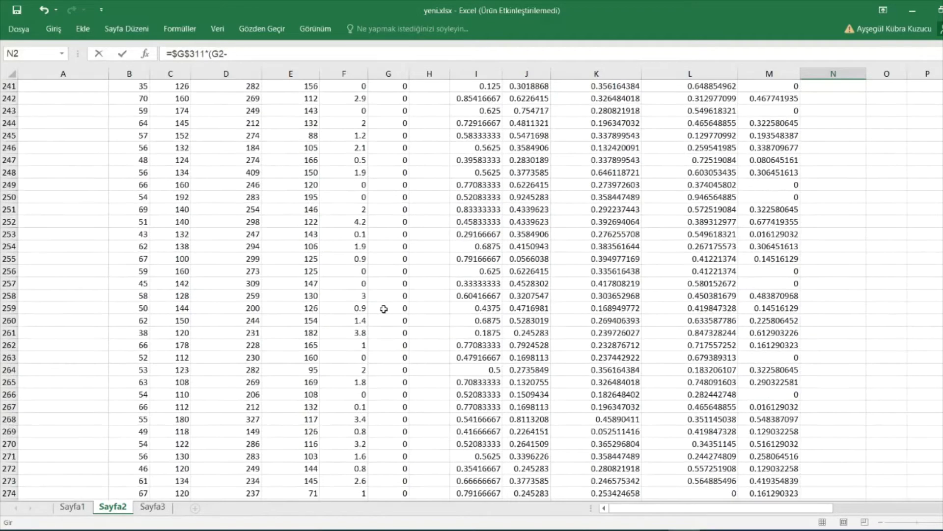
scroll(390, 309, "up", 3)
left_click(401, 269)
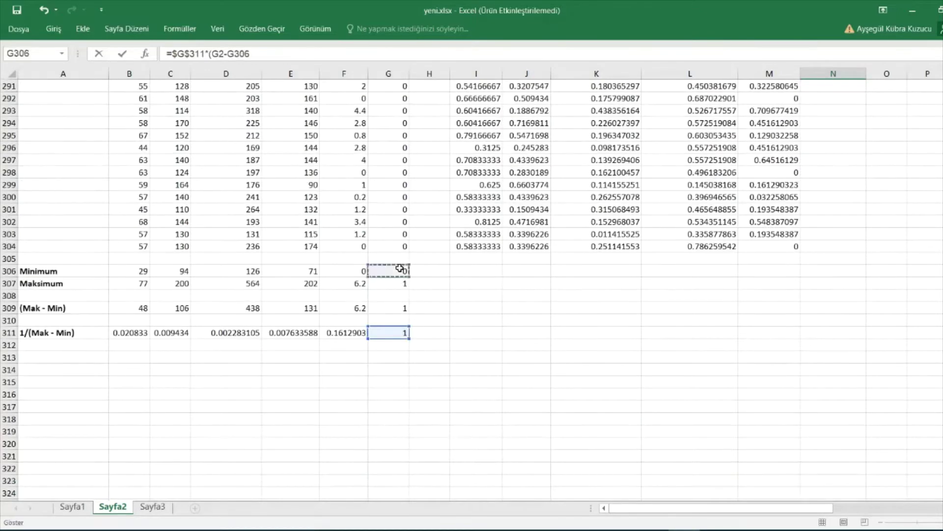
key("F4")
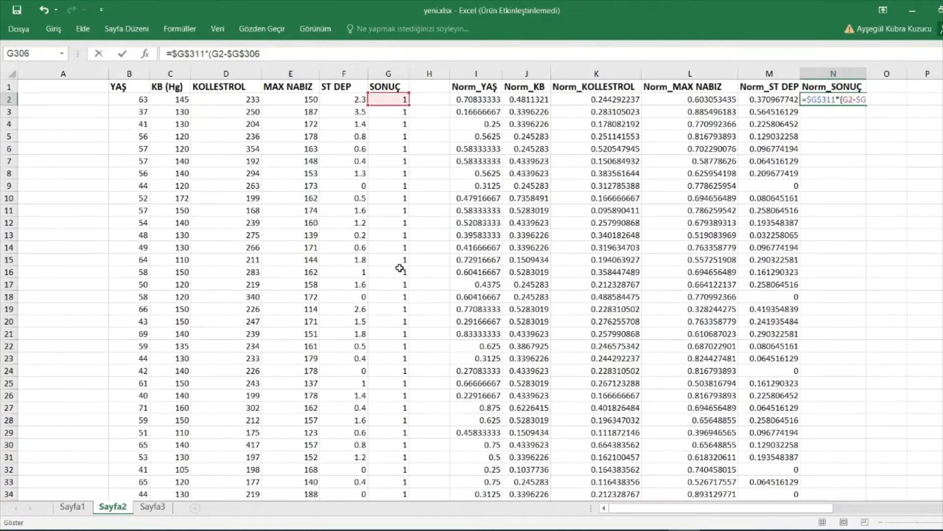
type(")")
key("Return")
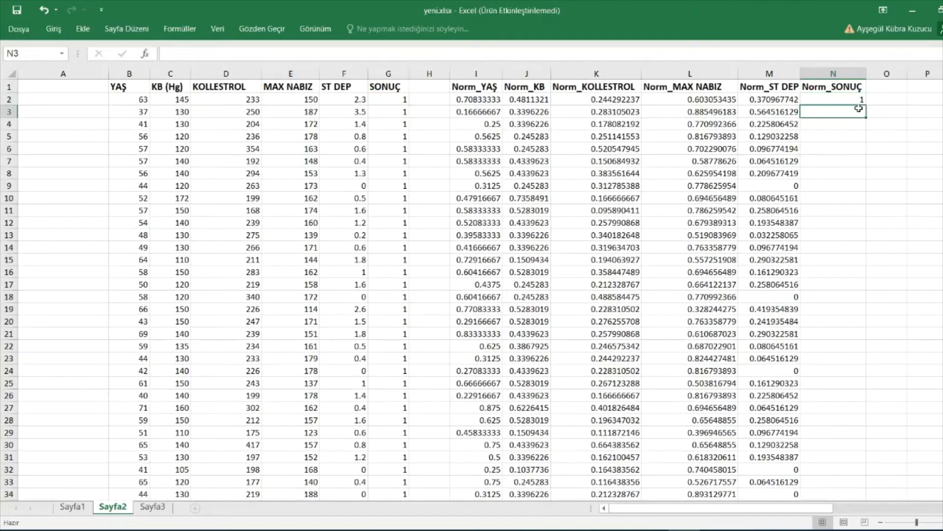
Step: Fill the Norm_SONUÇ formula from N2 down to N304
left_click(863, 98)
left_click_drag(865, 102, 850, 459)
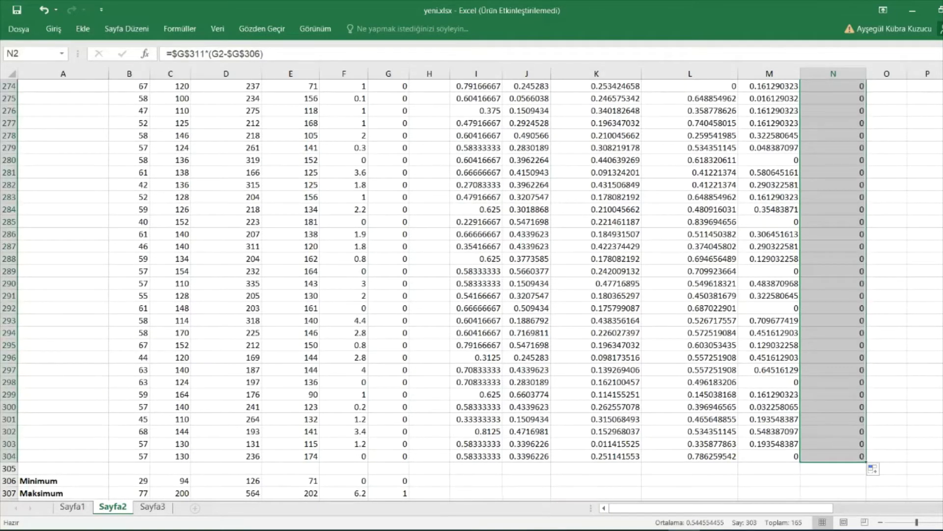
key("alt+Tab")
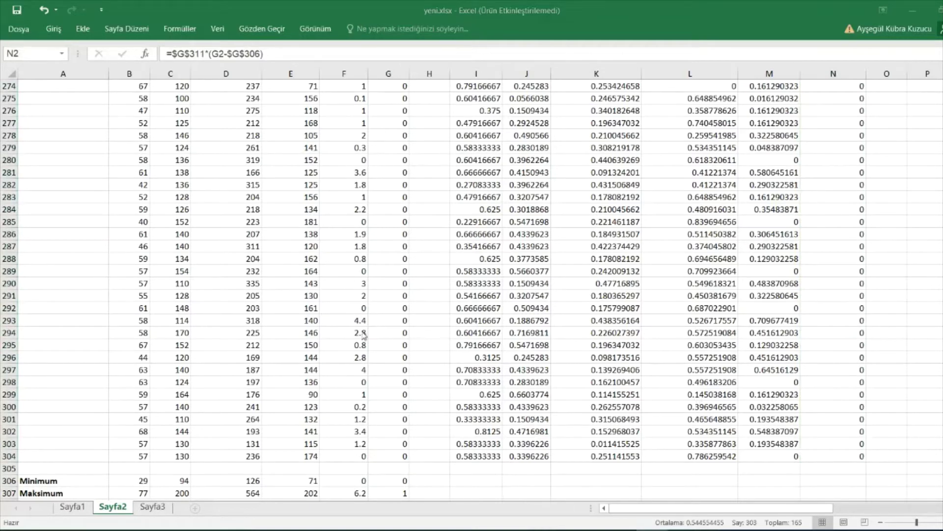
key("alt+Tab")
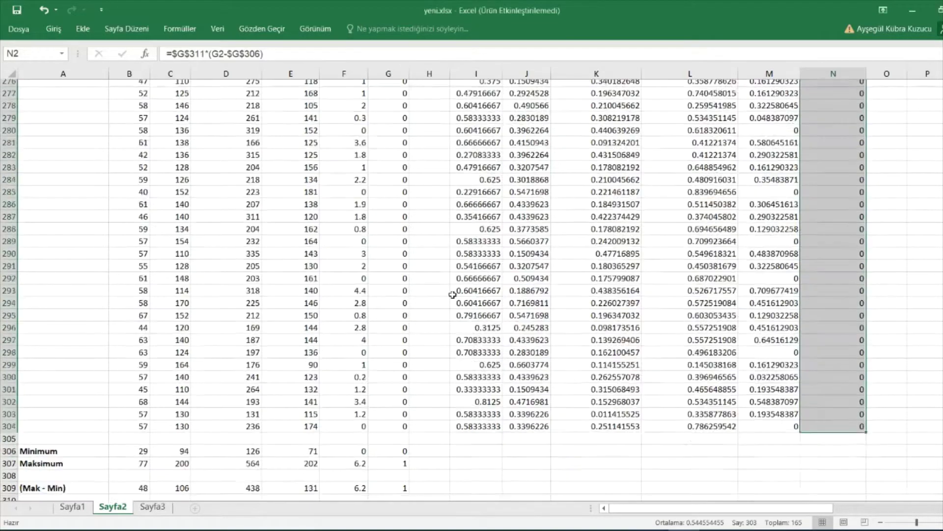
scroll(438, 289, "down", 2)
scroll(452, 295, "up", 4)
scroll(453, 295, "up", 20)
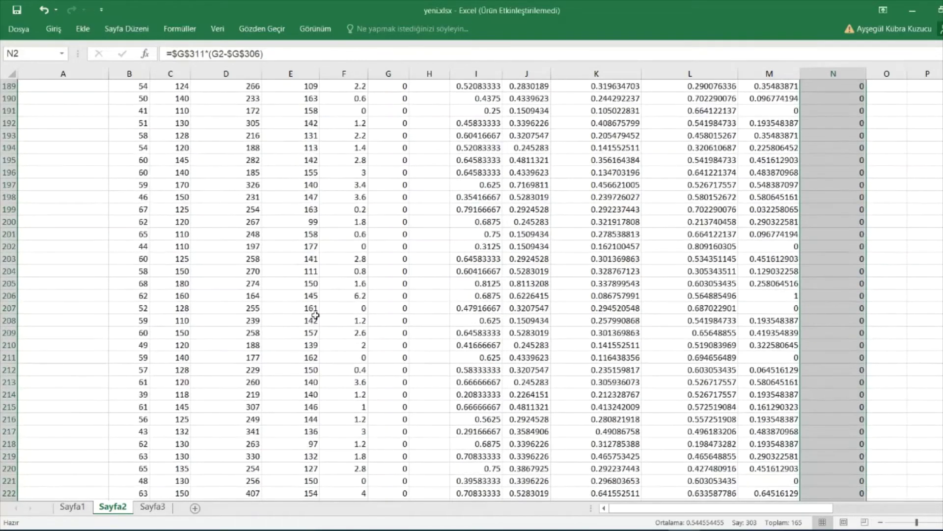
Step: On Sayfa3, enter =min(B2:B11) in B13 for the YAŞ minimum and fill it across to G13
left_click(172, 509)
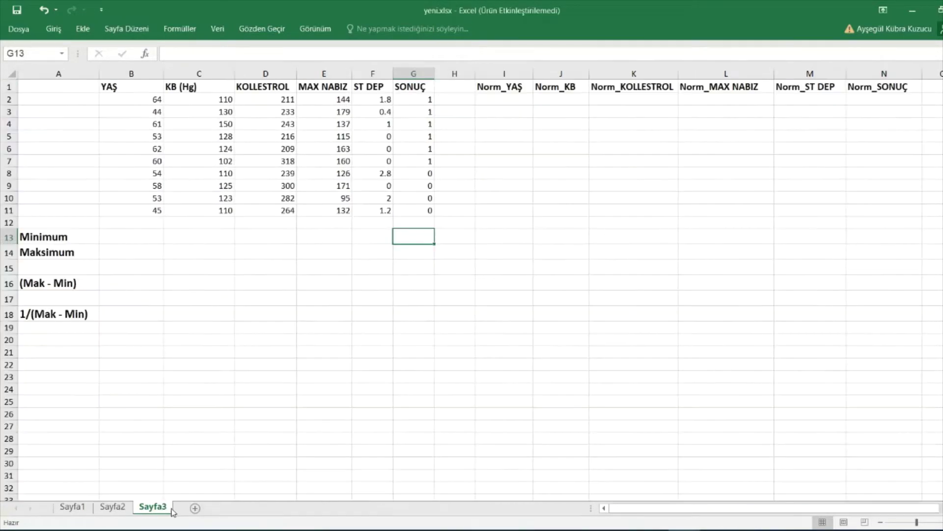
left_click(151, 239)
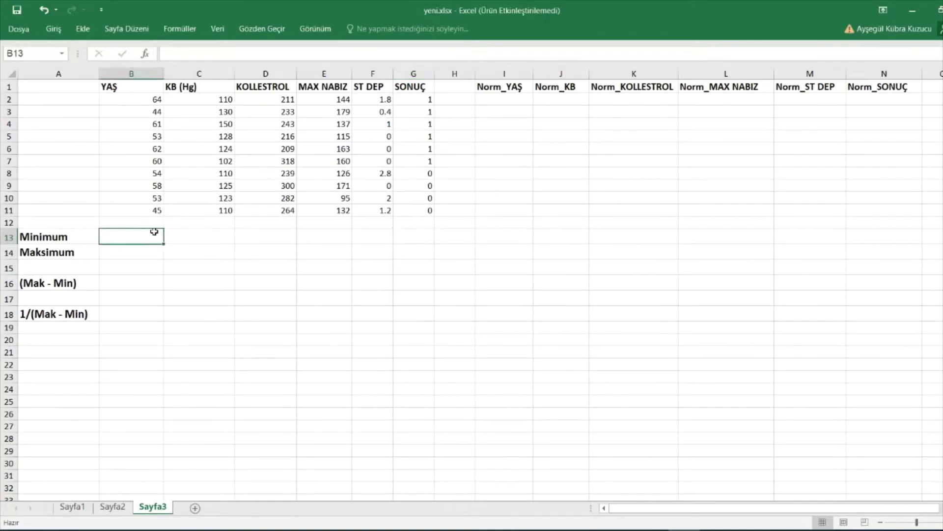
type("mi")
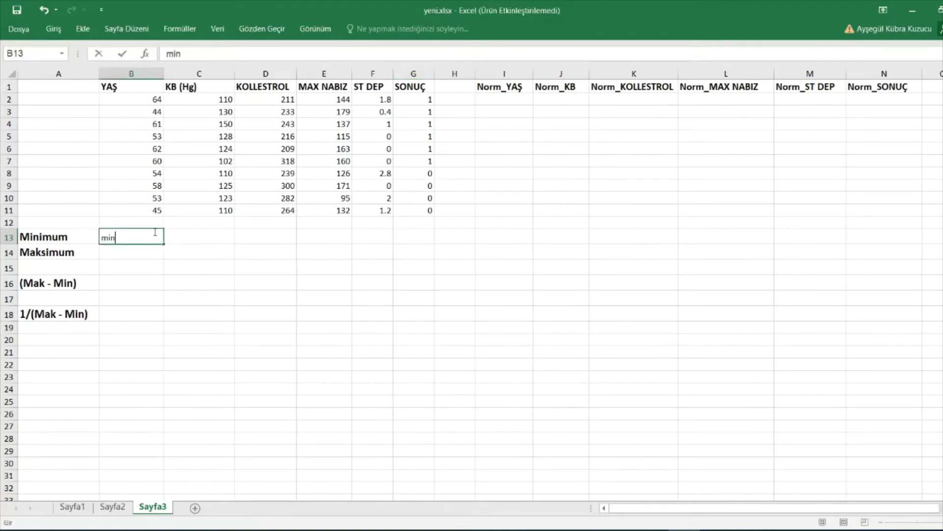
type("n")
key("BackSpace")
key("BackSpace")
key("BackSpace")
type("=min")
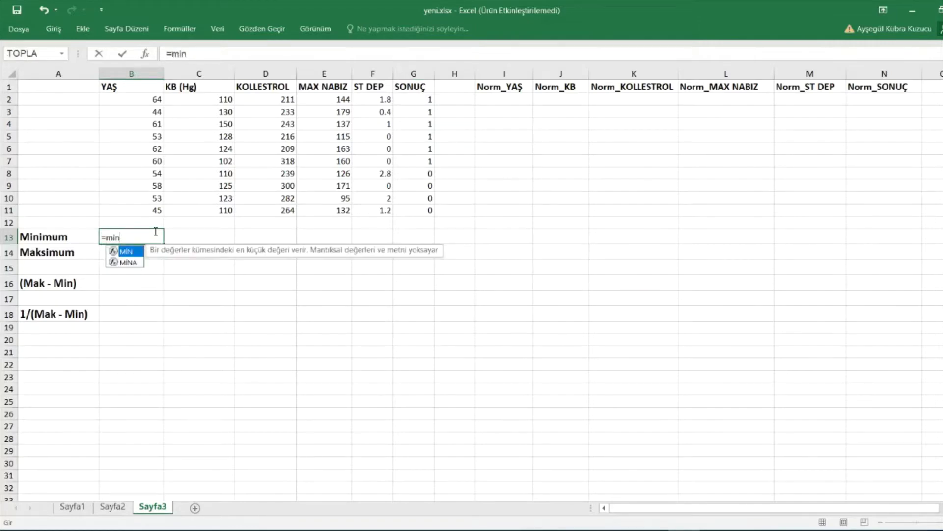
type("(")
left_click_drag(144, 99, 139, 215)
key("Return")
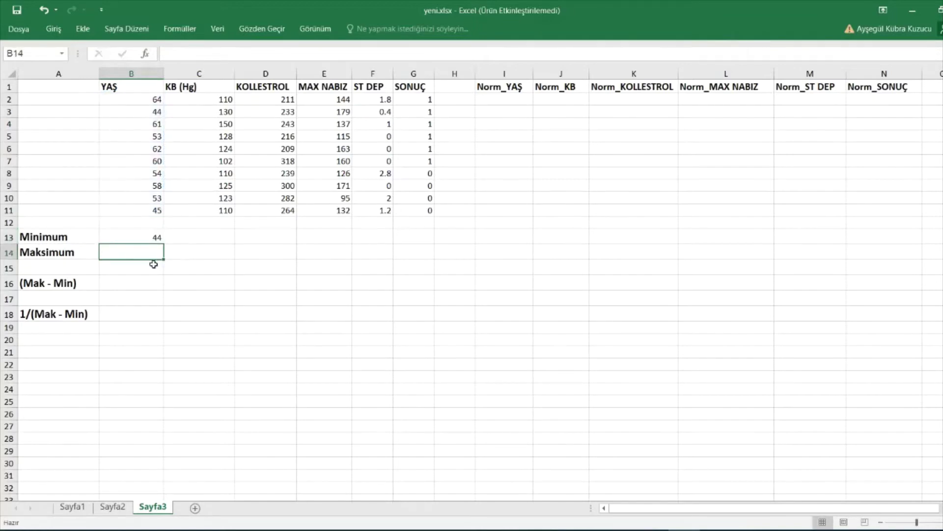
left_click(160, 239)
left_click_drag(162, 241, 432, 241)
left_click(117, 253)
left_click_drag(143, 100, 150, 226)
left_click(150, 278)
Step: Enter =mak(B2:B11) in B14 for the YAŞ maximum
left_click(138, 250)
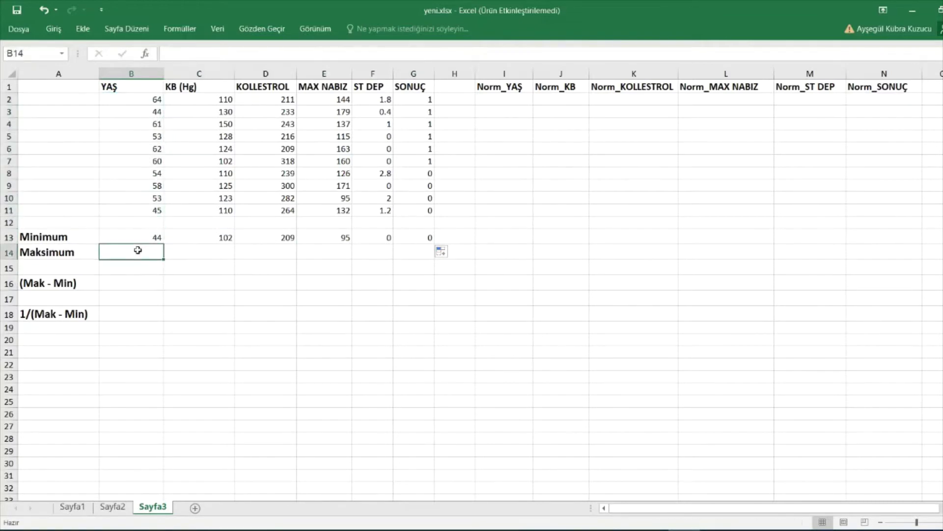
double_click(138, 250)
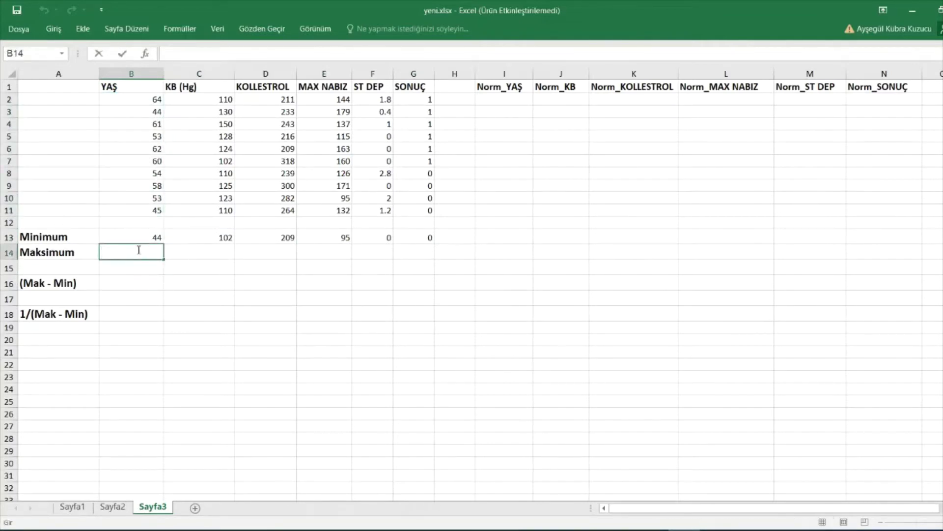
type("=")
key("BackSpace")
type("=ma")
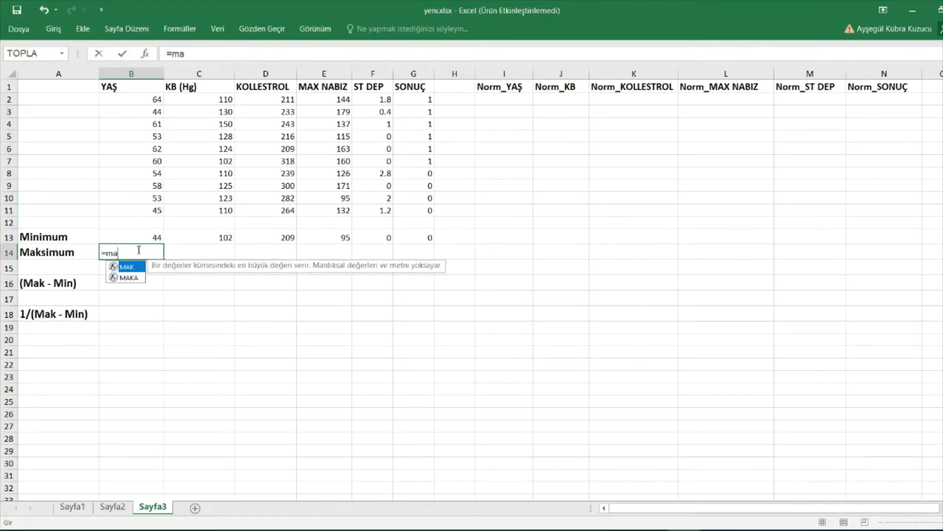
type("k(")
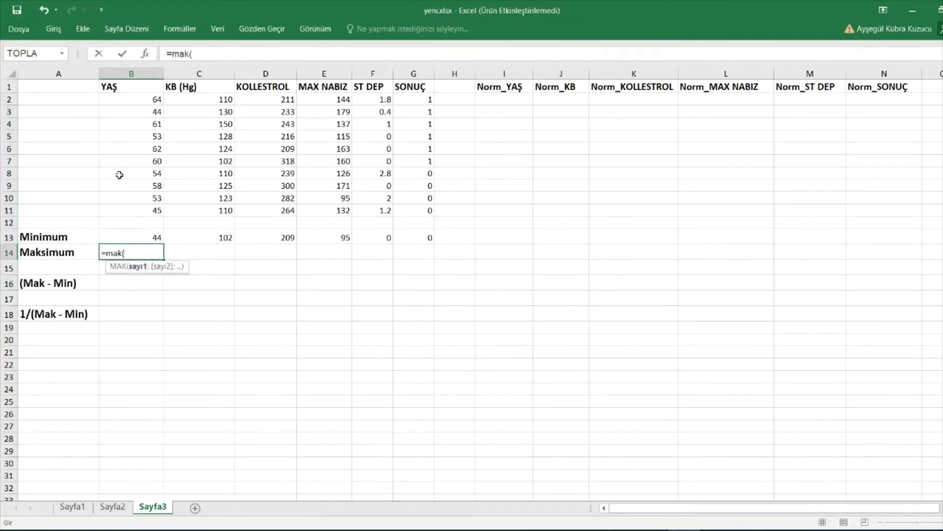
left_click_drag(145, 102, 158, 211)
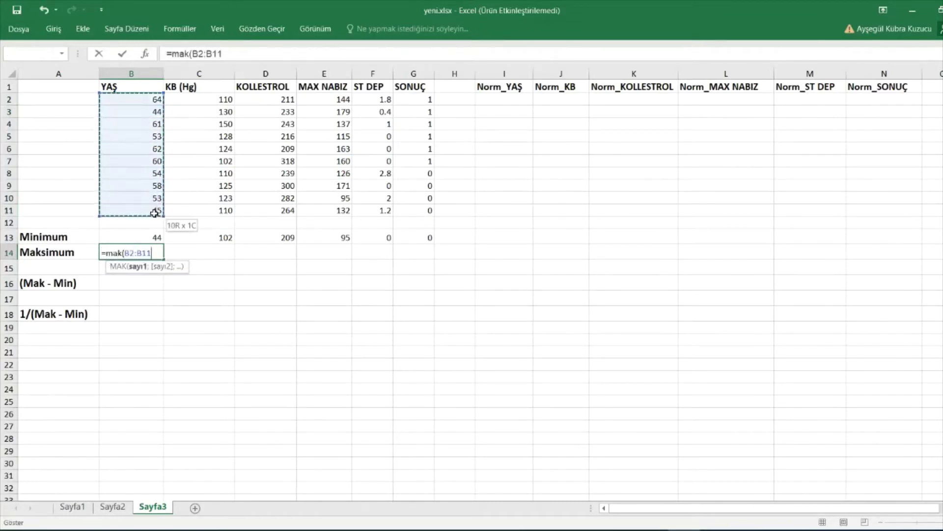
key("Return")
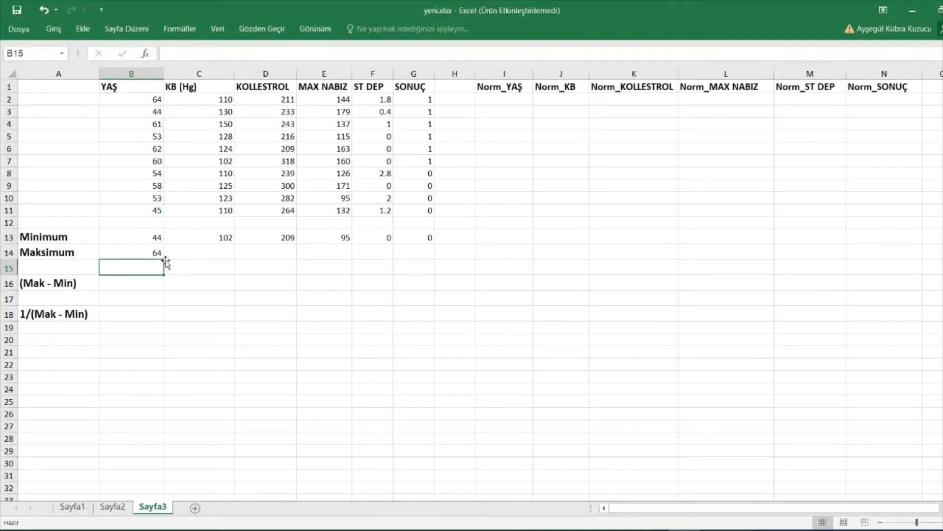
Step: Fill the maximum formula from B14 across to G14
left_click(156, 255)
left_click(162, 263)
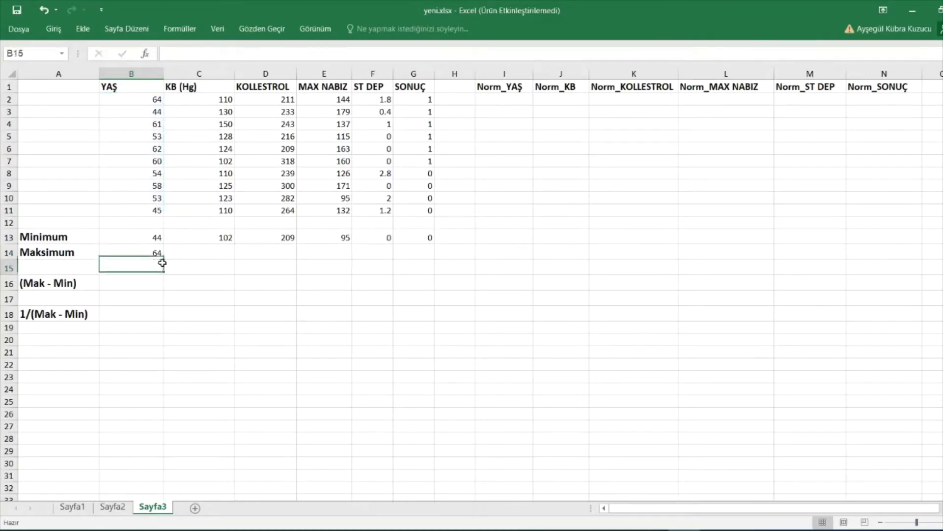
left_click(160, 253)
left_click_drag(163, 257, 433, 265)
Step: Enter the range formula =(B14-B13) in B16 and fill it across to G16
left_click(139, 286)
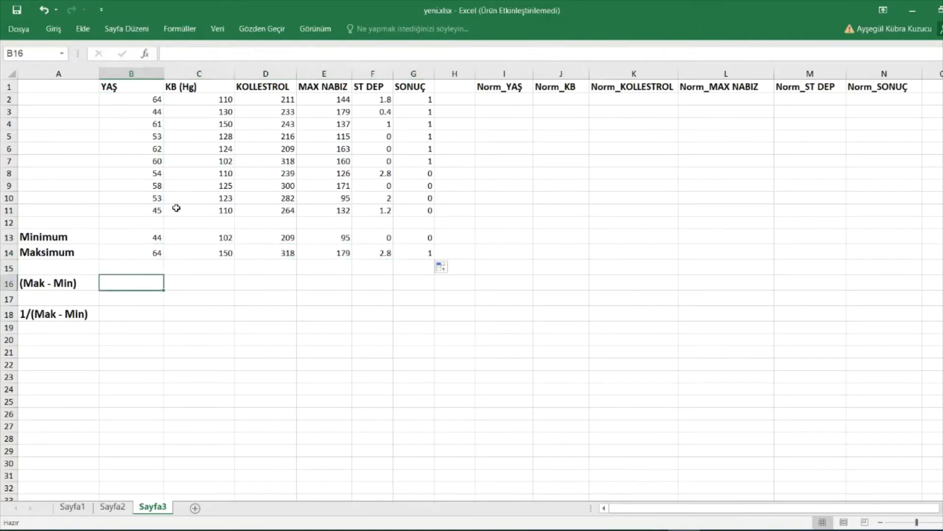
type("=(")
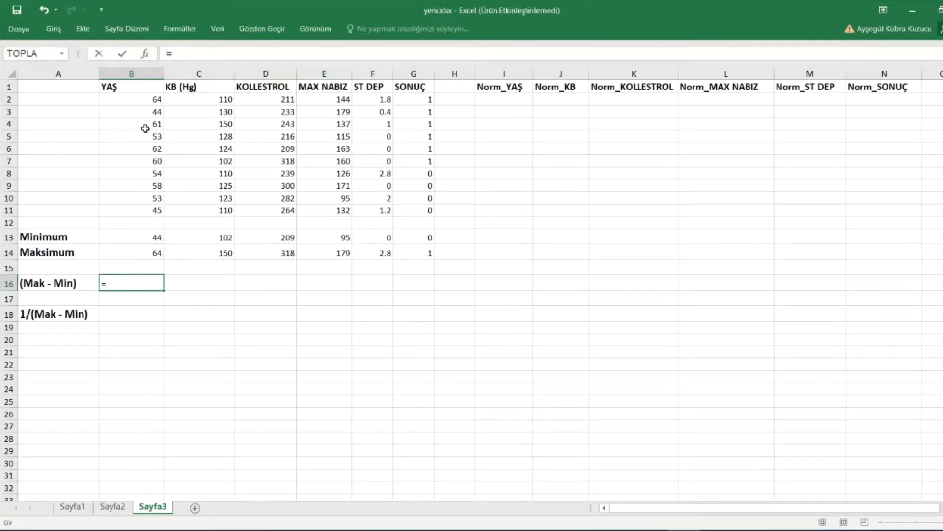
left_click(138, 254)
type("-")
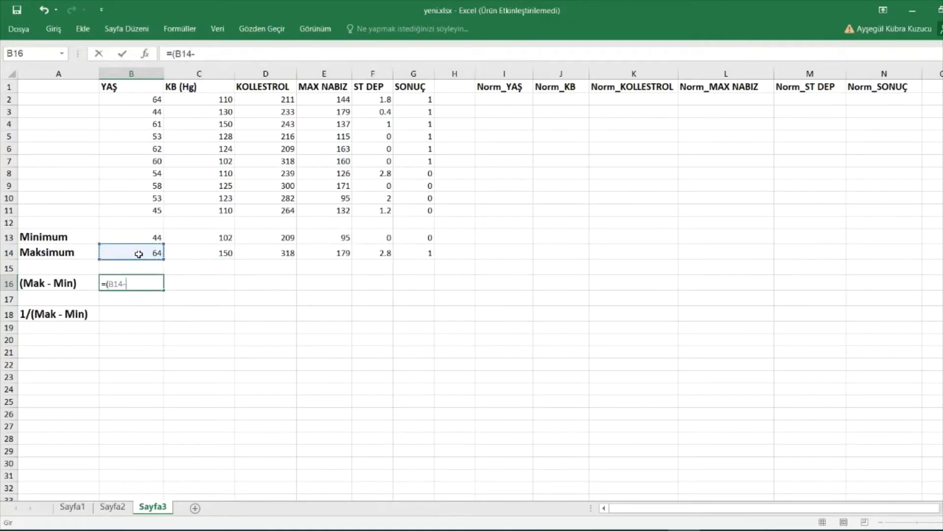
left_click(144, 238)
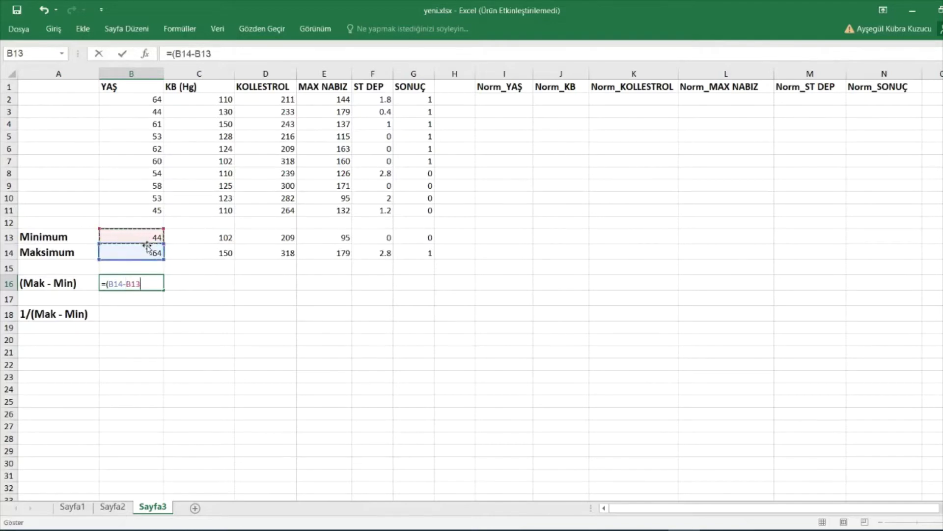
key("Return")
left_click(147, 283)
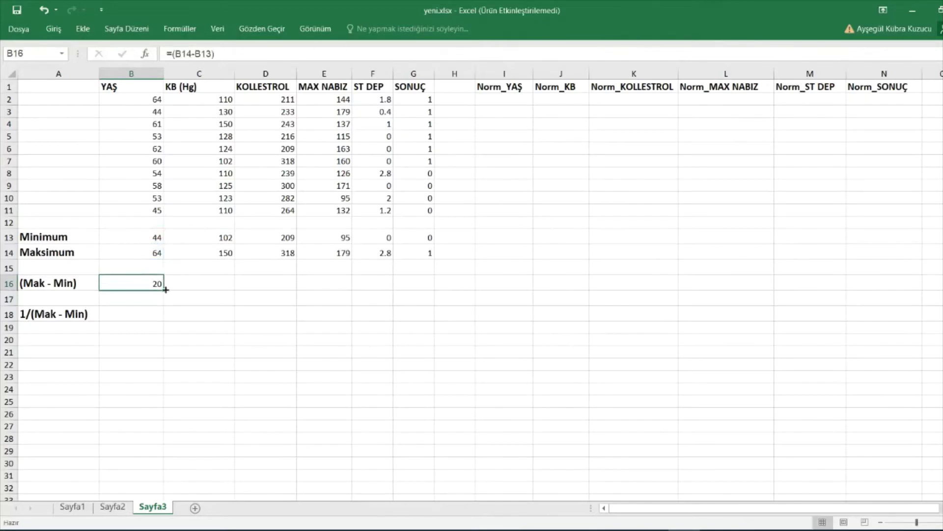
left_click_drag(165, 290, 428, 294)
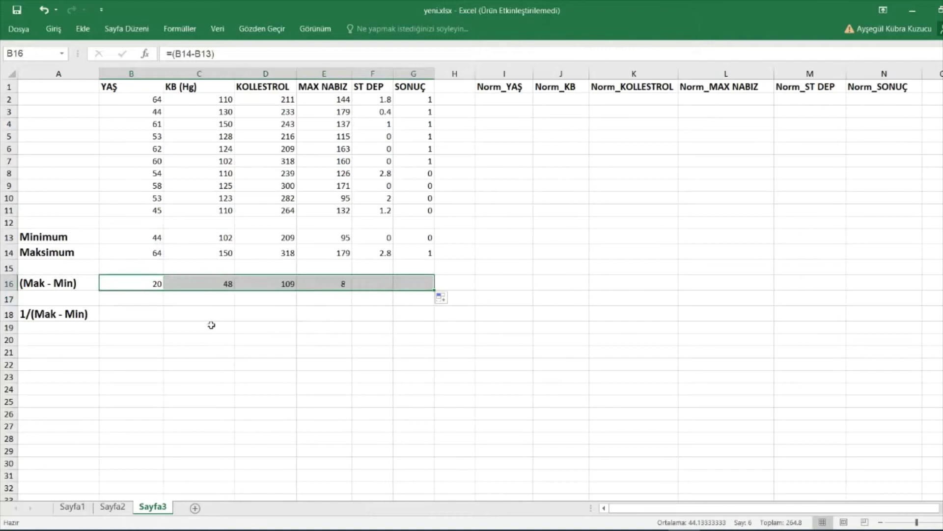
Step: Enter =1/A16 in B18 on the 1/(Mak - Min) row
left_click(141, 317)
type("=1/")
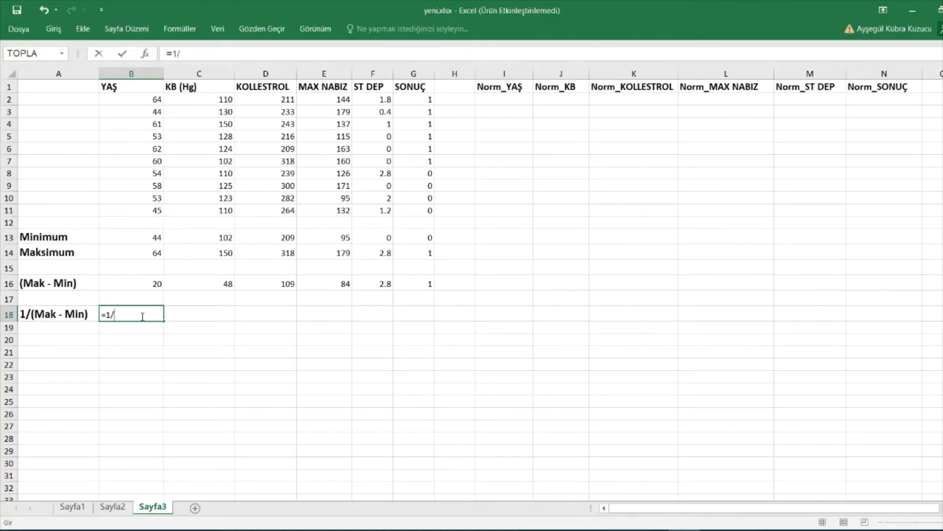
left_click(56, 284)
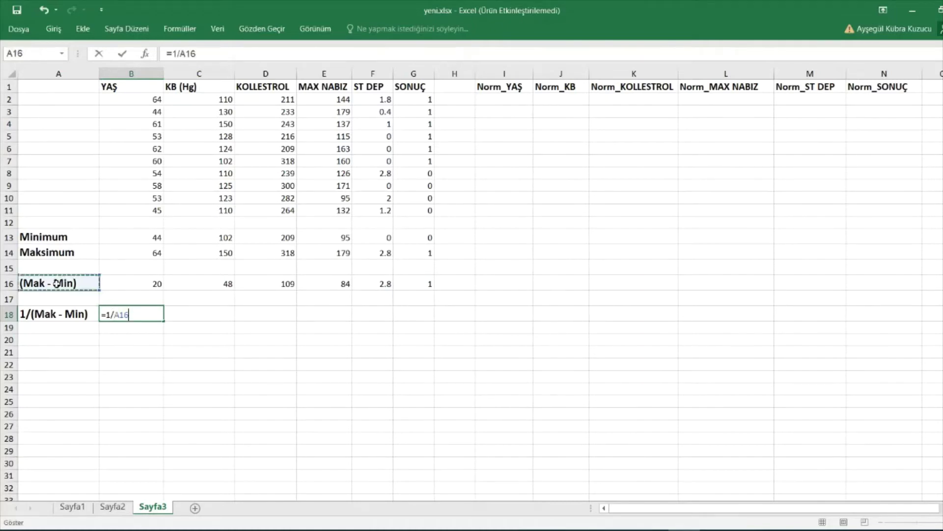
key("Return")
Step: Rewrite the B18 formula with its A16 reference in parentheses, as =1/(A16)
left_click(141, 315)
double_click(141, 315)
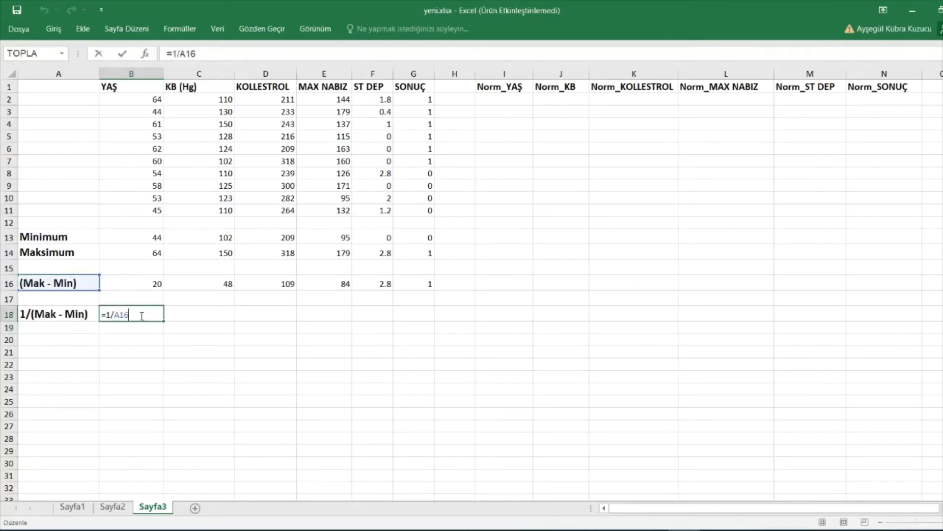
key("BackSpace")
key("BackSpace")
key("BackSpace")
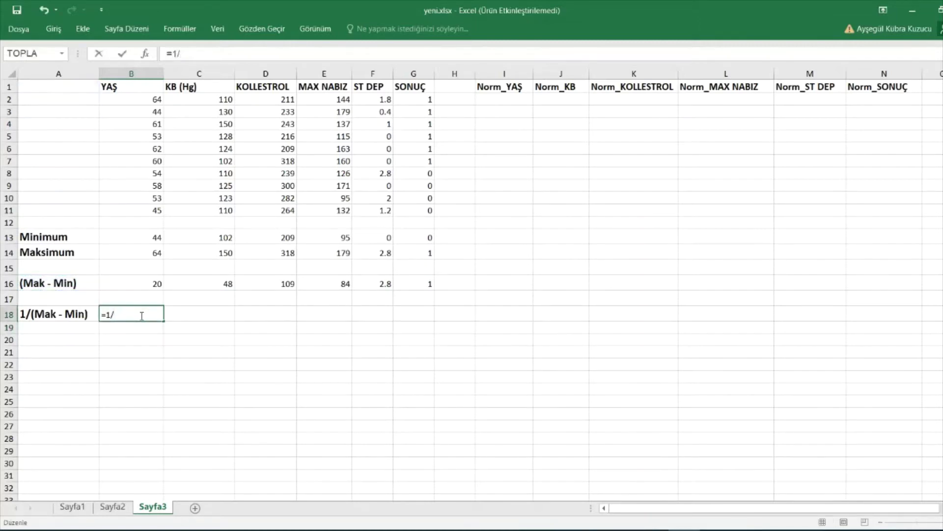
type("(")
left_click(73, 283)
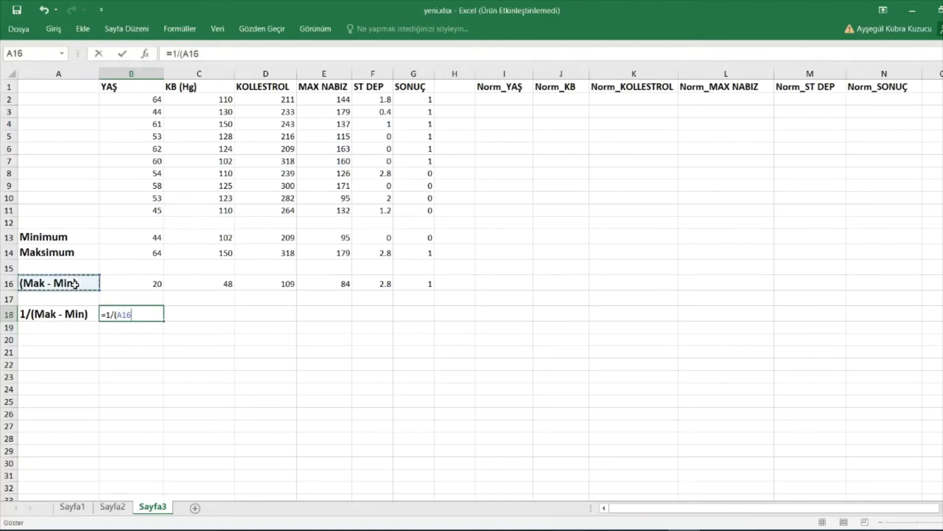
key("ctrl+Return")
key("Return")
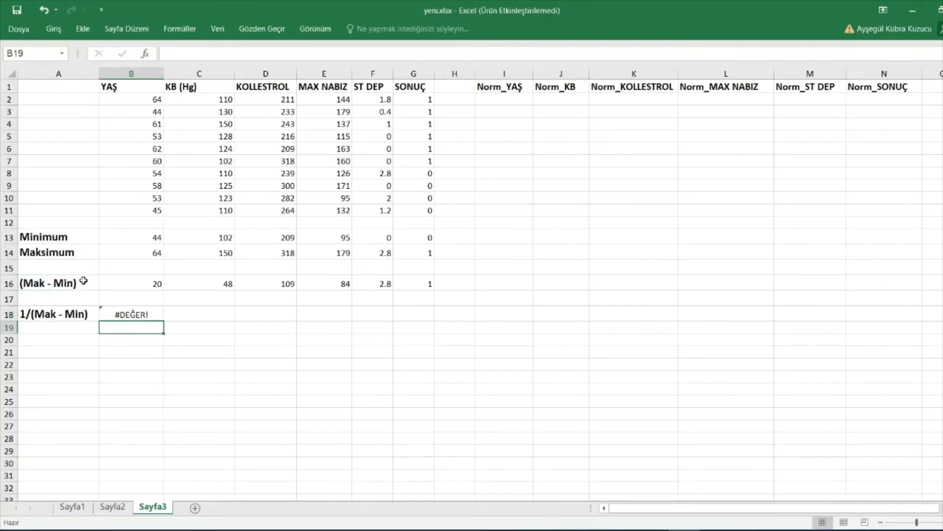
Step: Correct the B18 formula to =1/(B16) and fill it across to G18
double_click(137, 315)
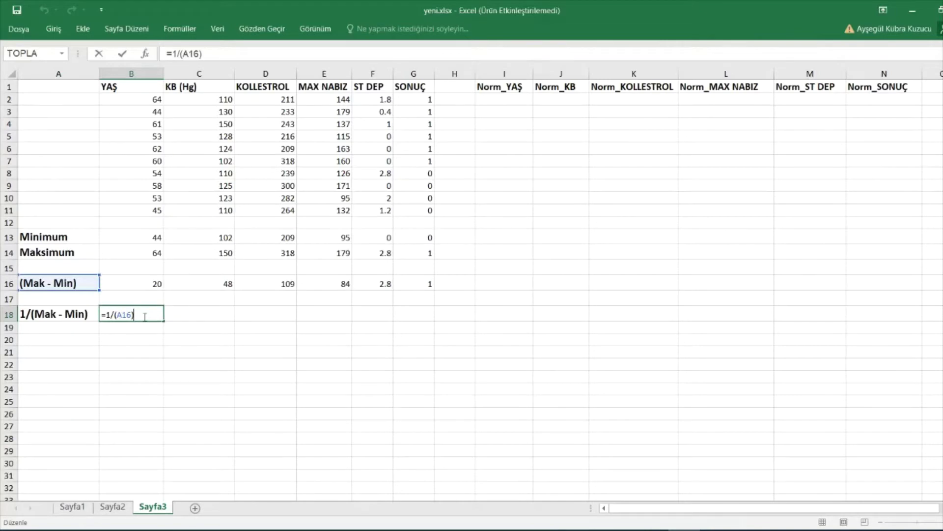
key("BackSpace")
key("BackSpace")
key("BackSpace")
key("BackSpace")
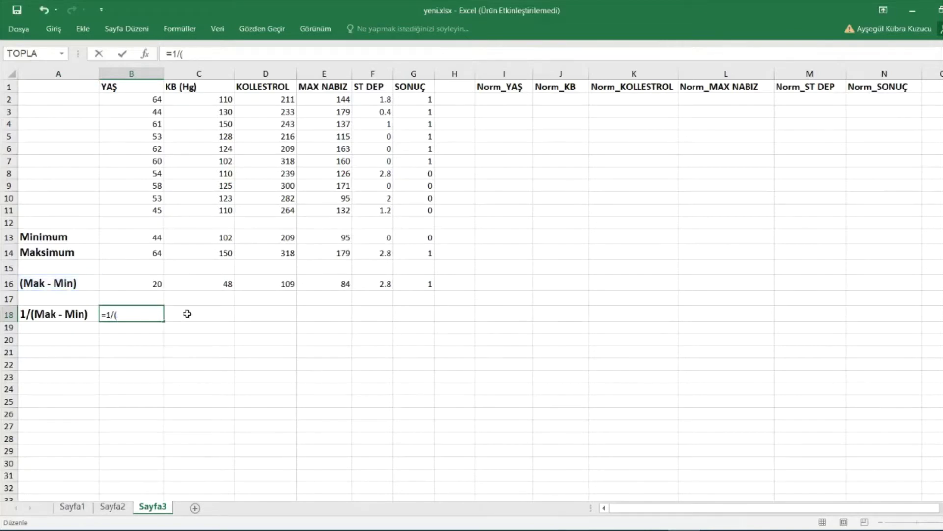
left_click(150, 283)
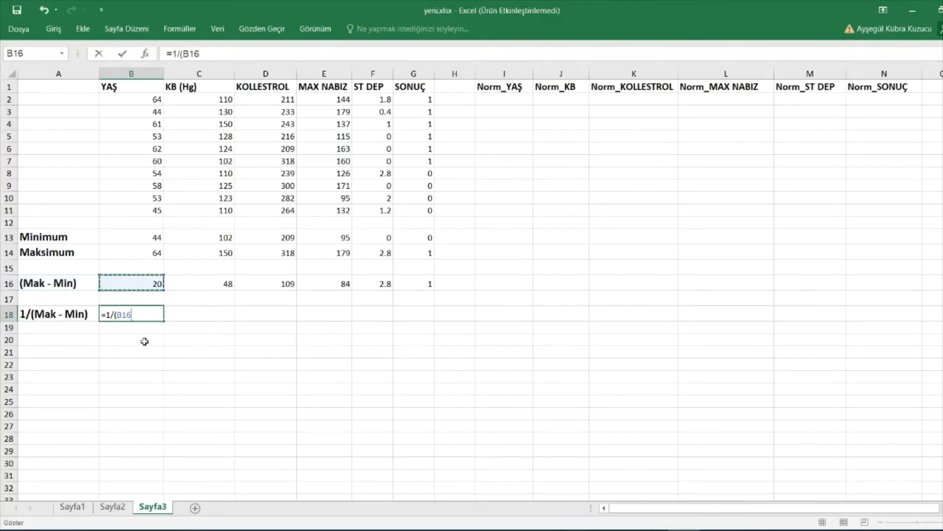
key("Return")
left_click(164, 319)
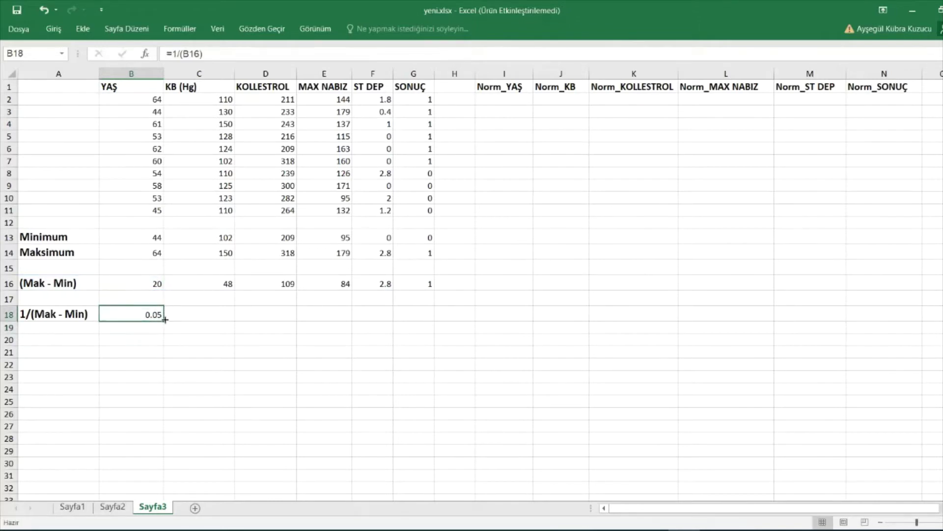
left_click_drag(165, 319, 421, 321)
Step: Try filling the Norm_YAŞ cells I2:I11 with =$B$18*(B2-B13), and clear them again
left_click(508, 100)
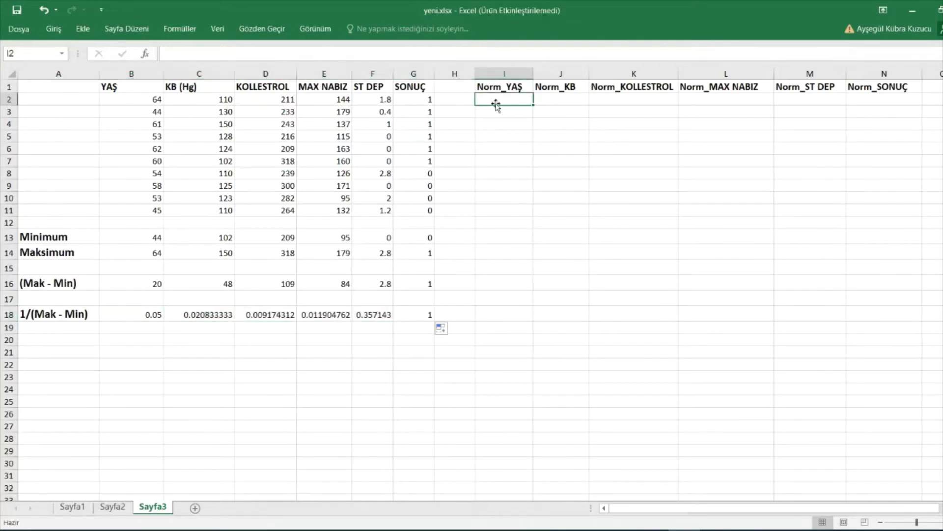
type("=")
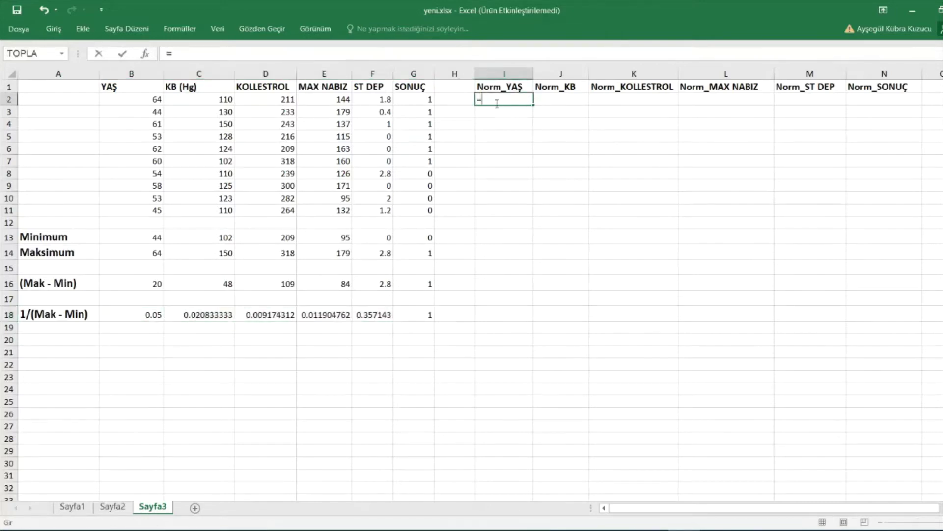
left_click(158, 316)
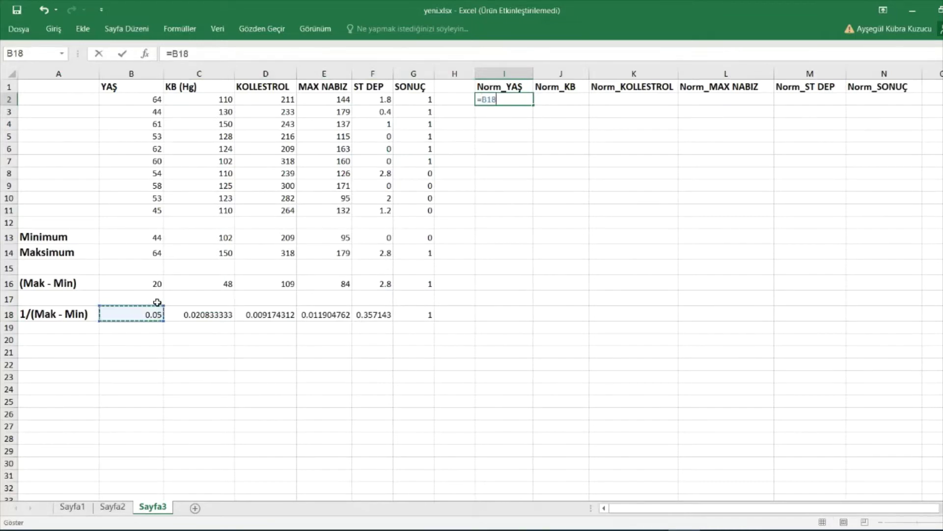
key("F4")
type("*(")
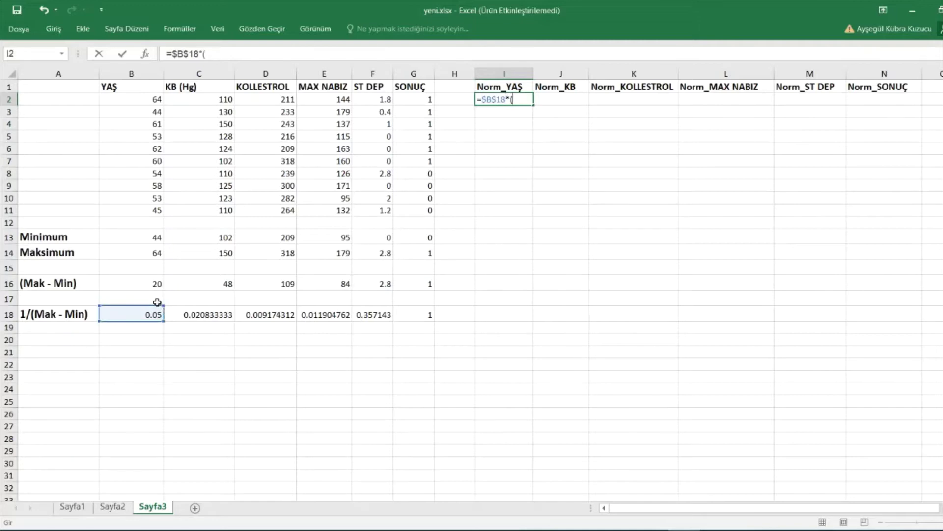
left_click(155, 101)
type("-")
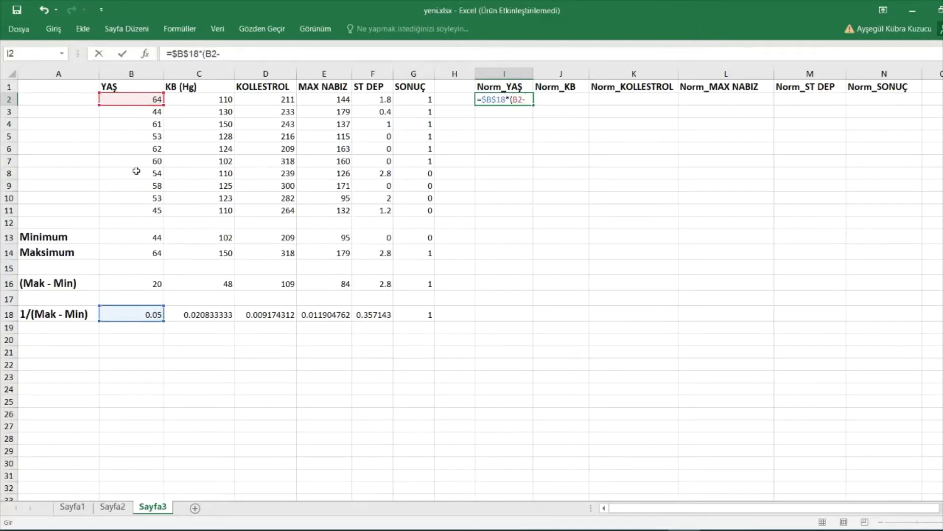
left_click(134, 234)
type(")")
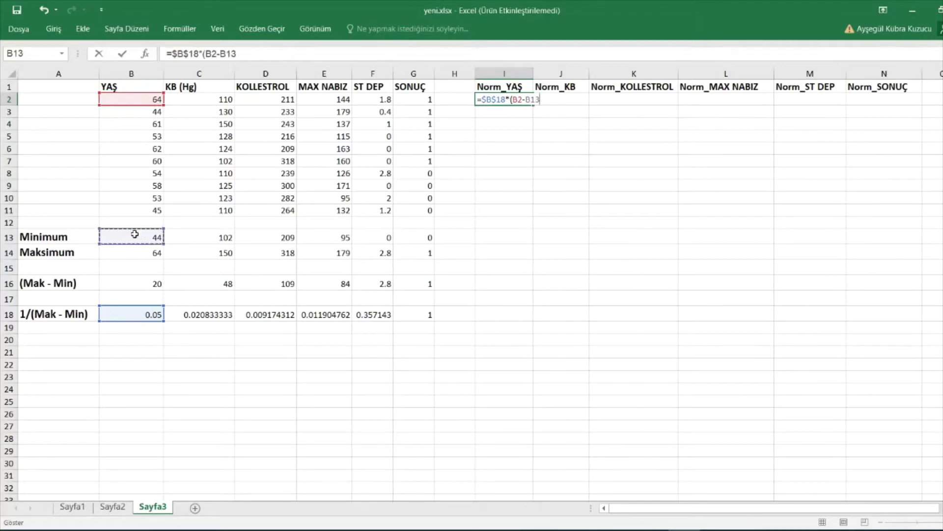
key("Return")
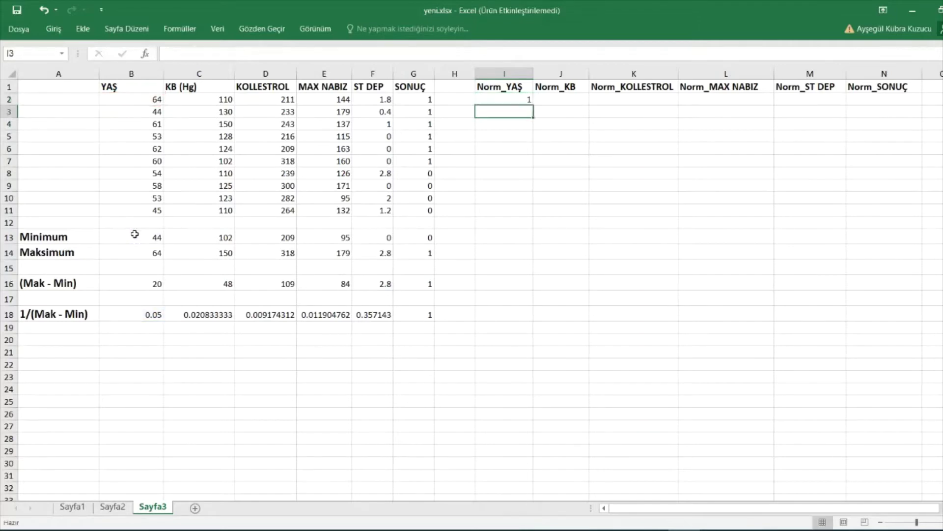
left_click(491, 99)
left_click_drag(534, 104, 532, 216)
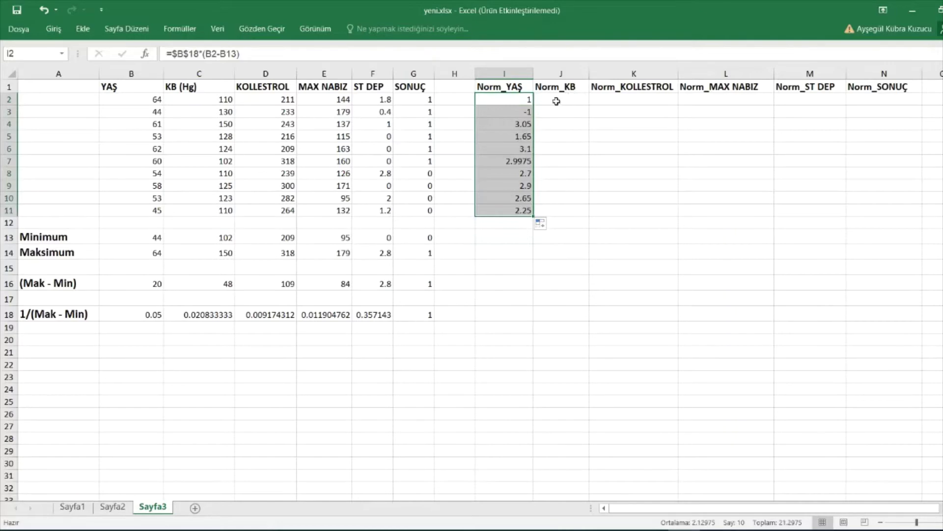
key("Delete")
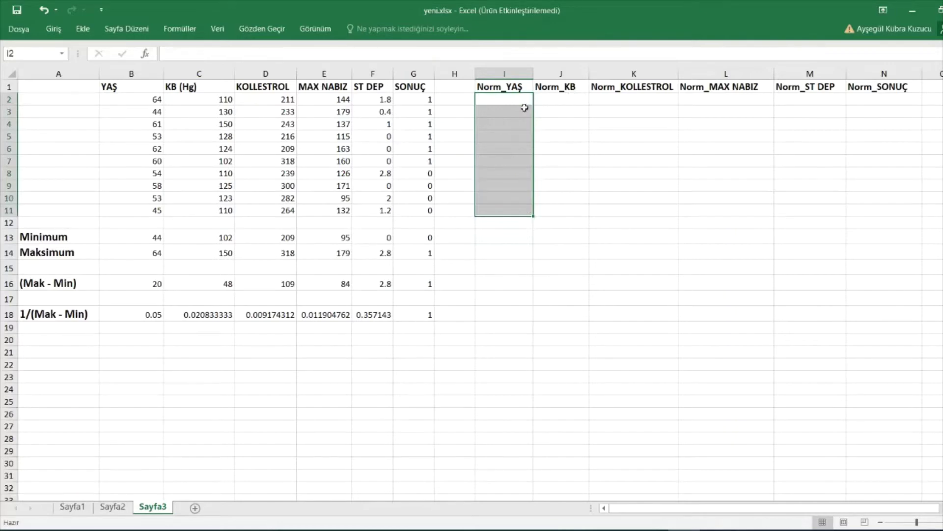
Step: Enter =$B$18*(B2-$B$13) in I2 under Norm_YAŞ and fill it down to I11
double_click(506, 99)
type("=")
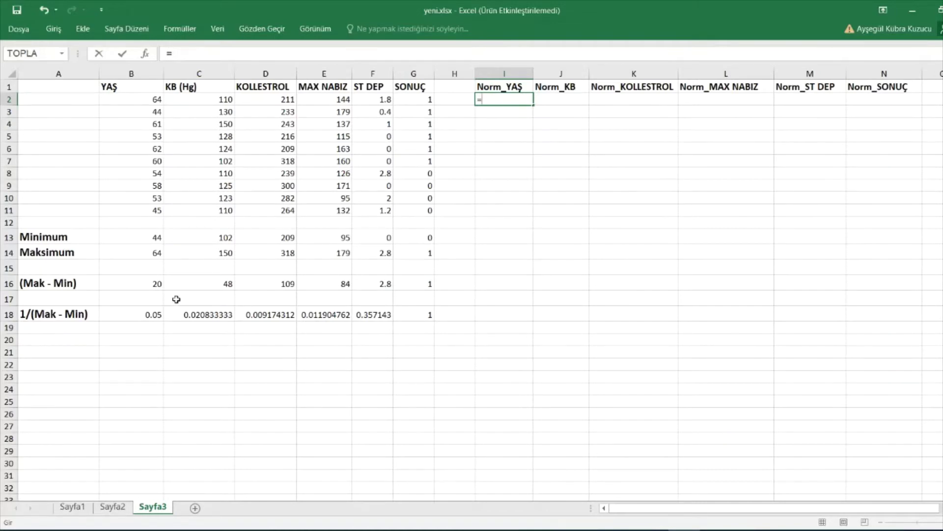
left_click(144, 317)
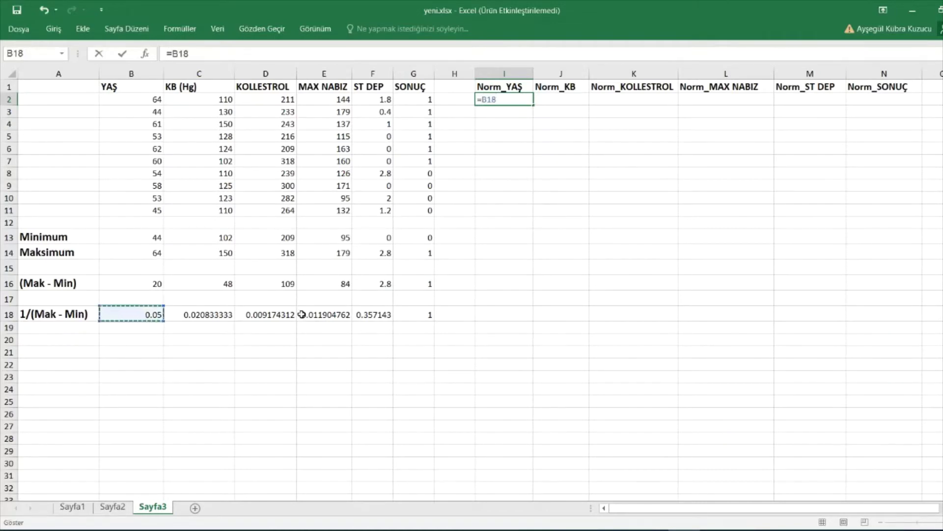
key("F4")
type("*")
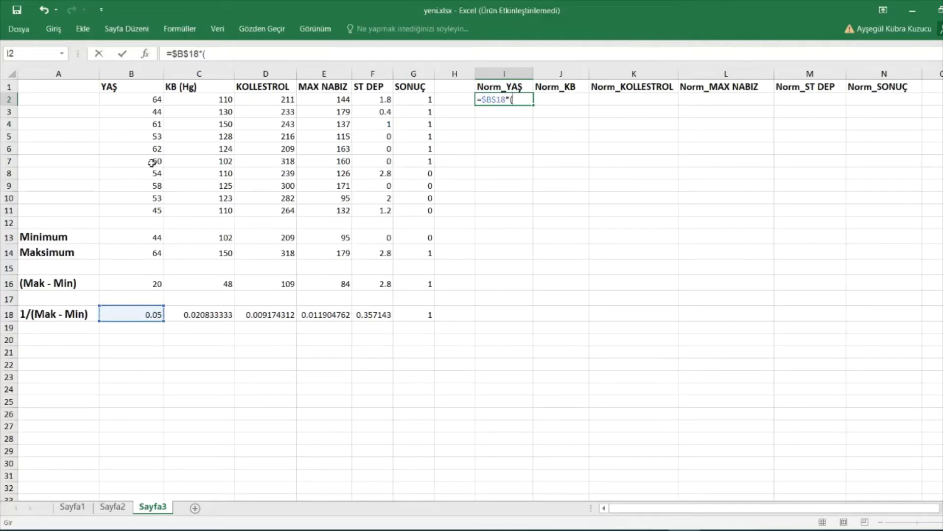
type("(")
left_click(151, 102)
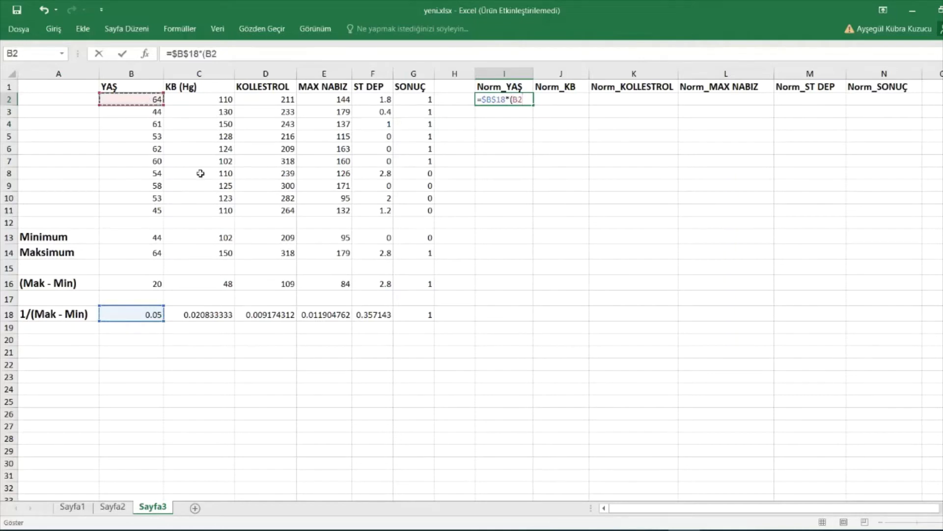
type("-")
left_click(157, 240)
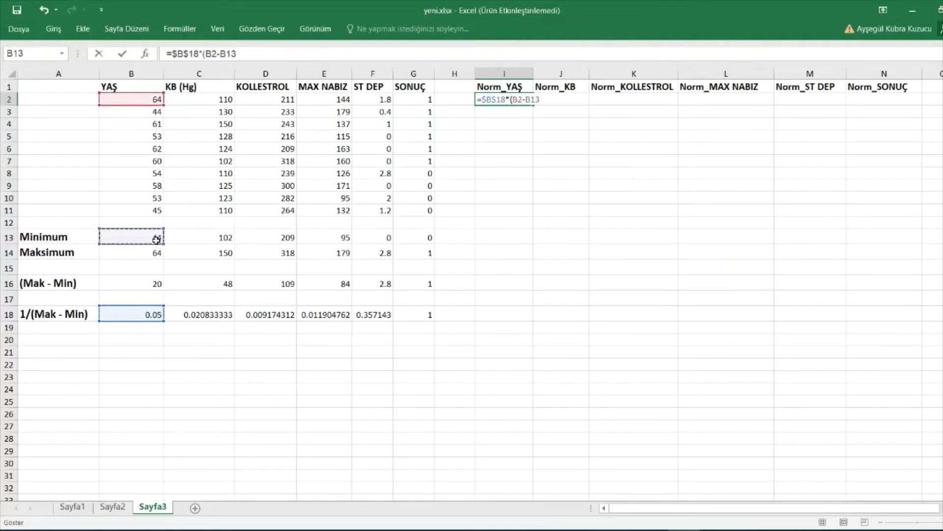
key("F4")
type(")")
key("Return")
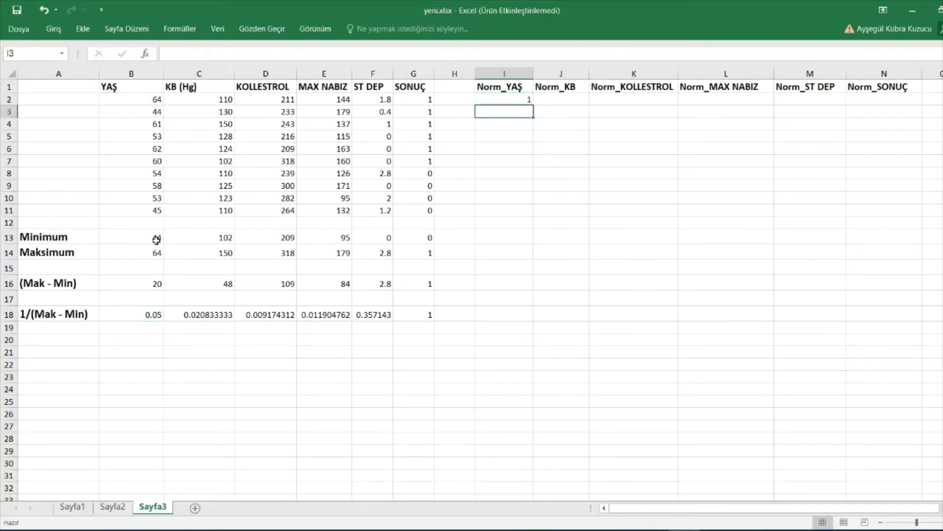
left_click(529, 100)
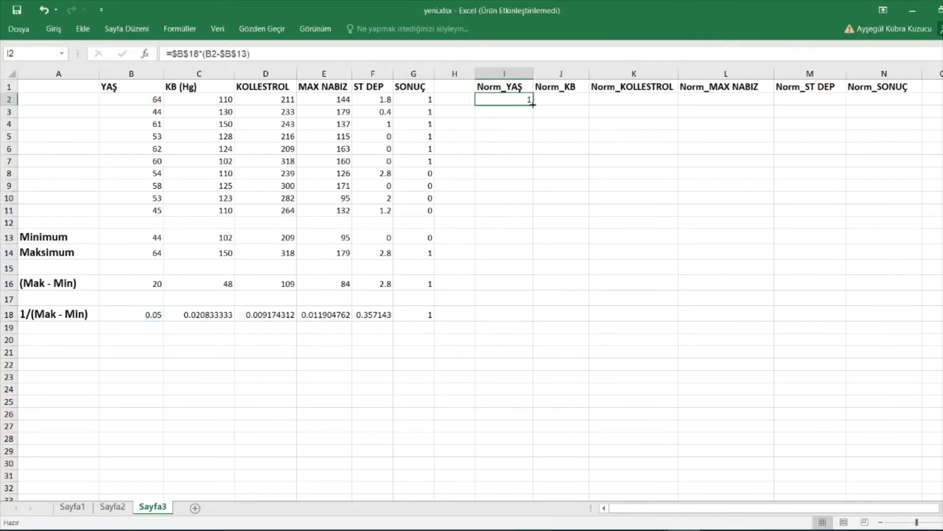
left_click_drag(533, 105, 535, 216)
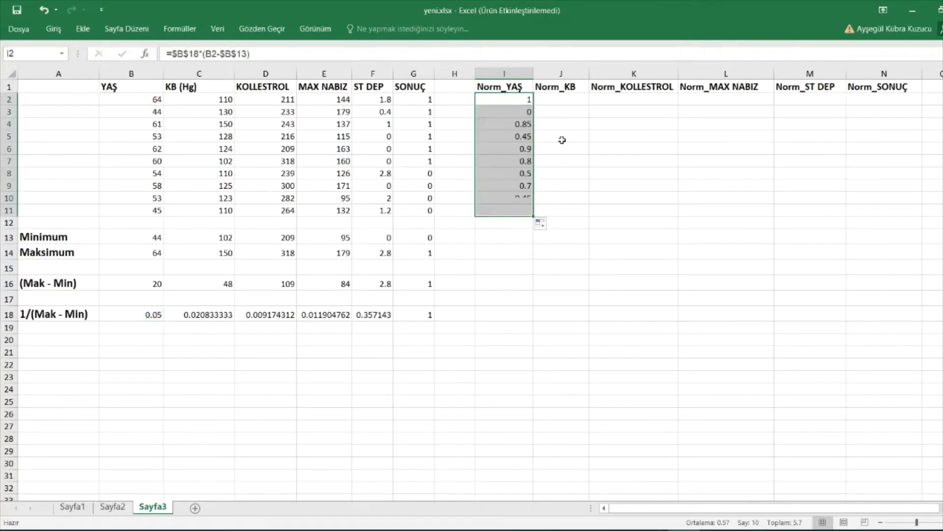
Step: Enter =$C$18*(C2-$C$13) in J2 under Norm_KB and fill it down to J11
left_click(565, 100)
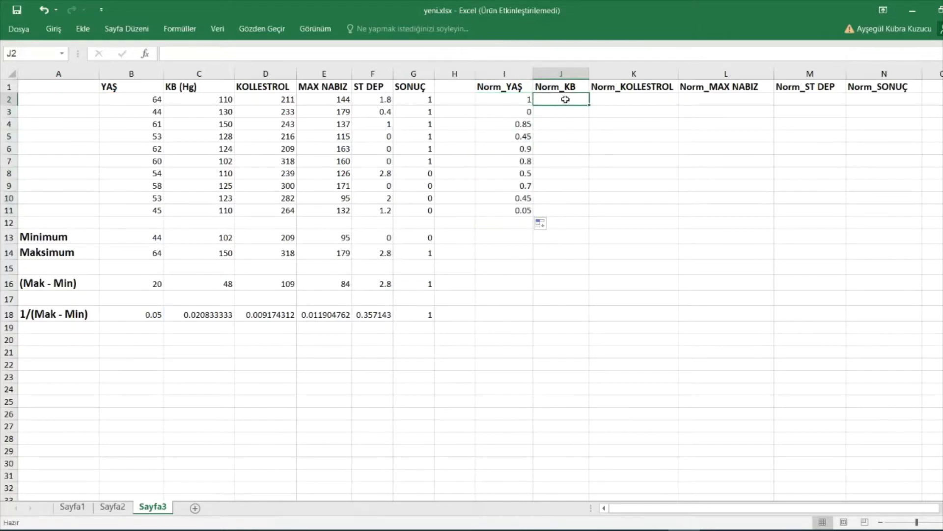
type("=")
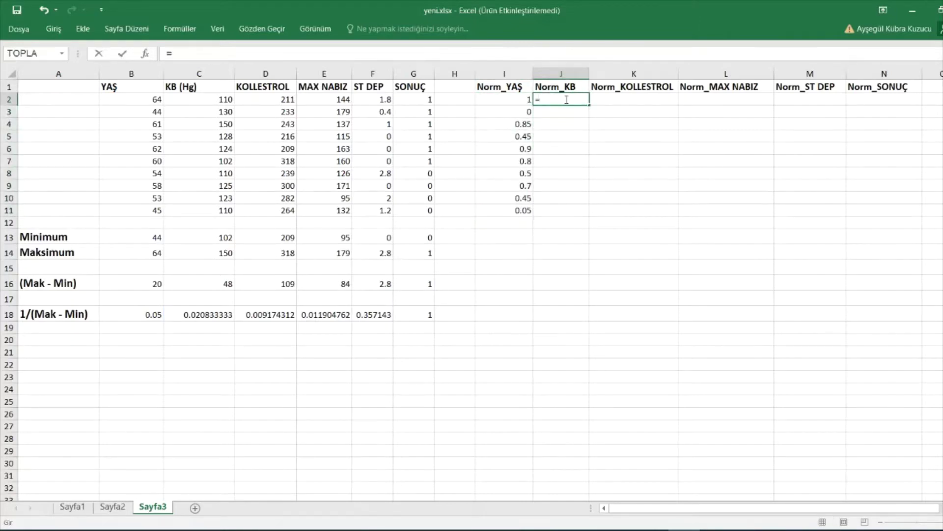
left_click(224, 315)
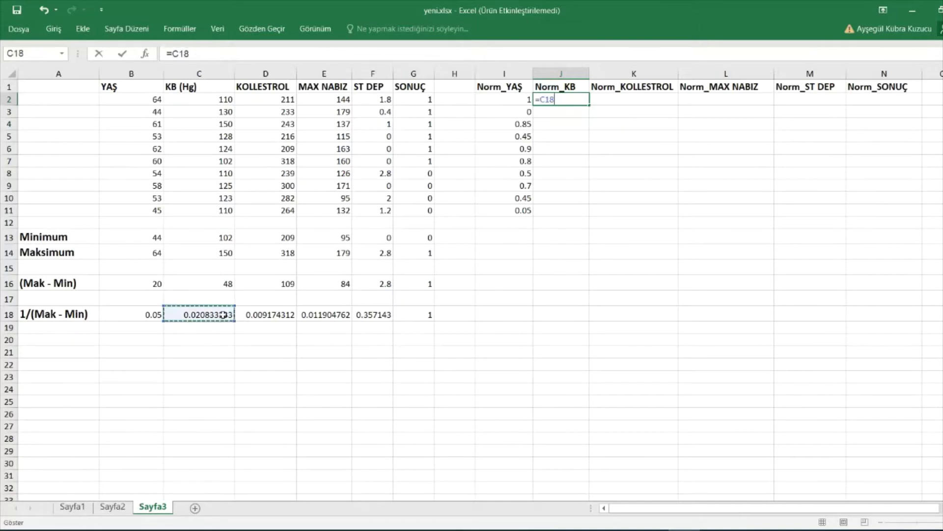
key("F4")
type("*")
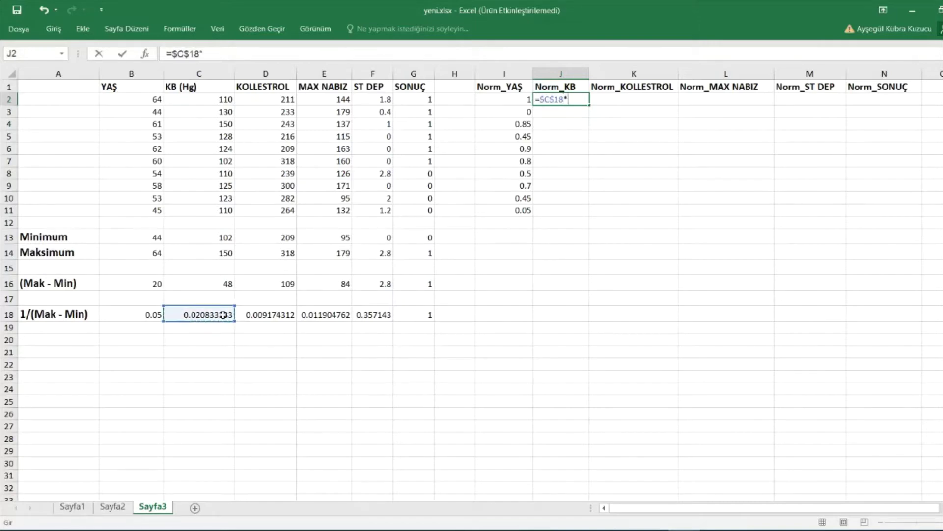
type("(")
left_click(234, 100)
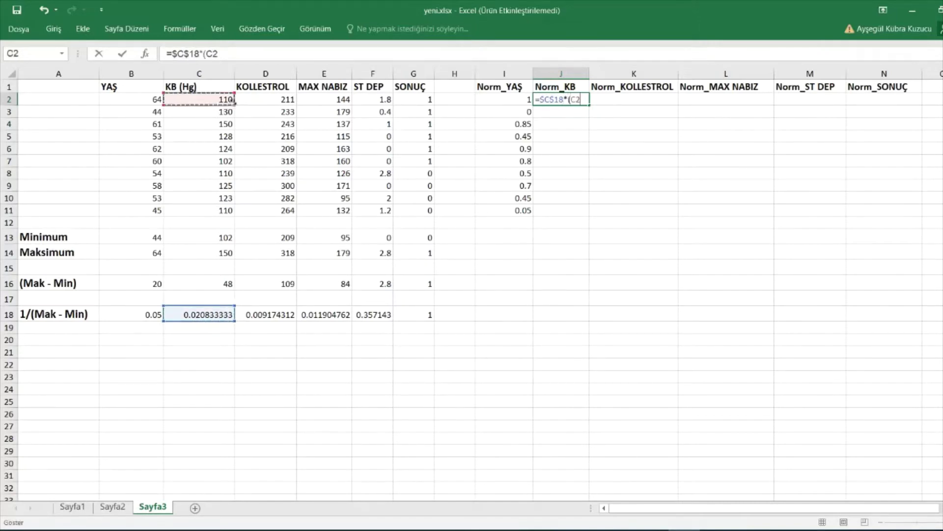
type("-")
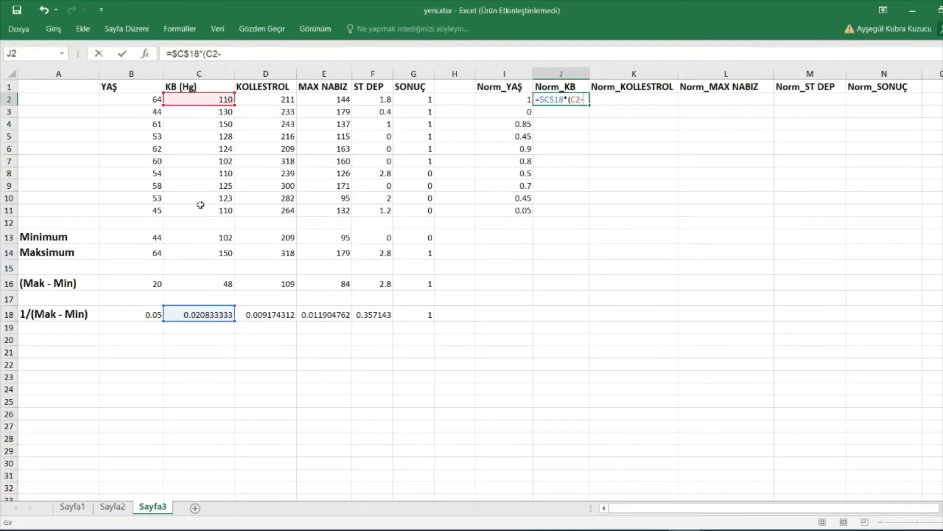
left_click(203, 239)
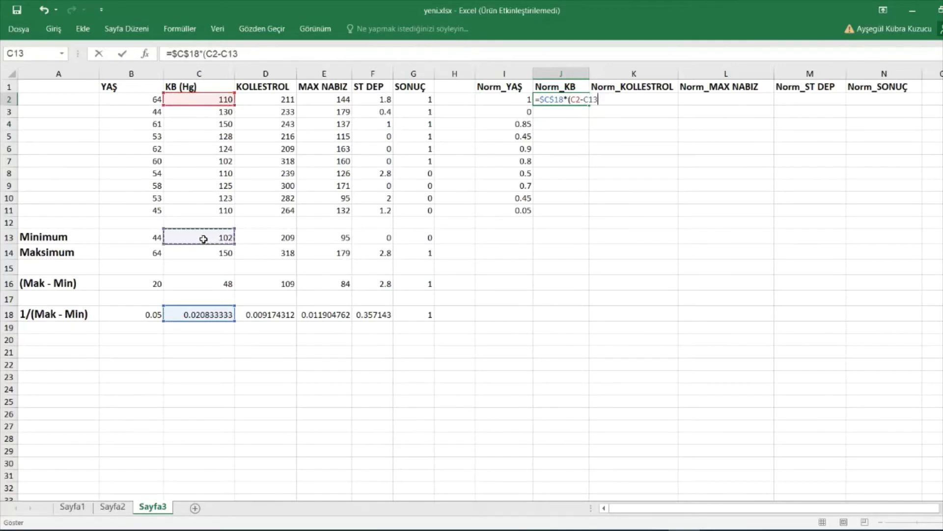
key("F4")
type(")")
key("Return")
left_click(565, 104)
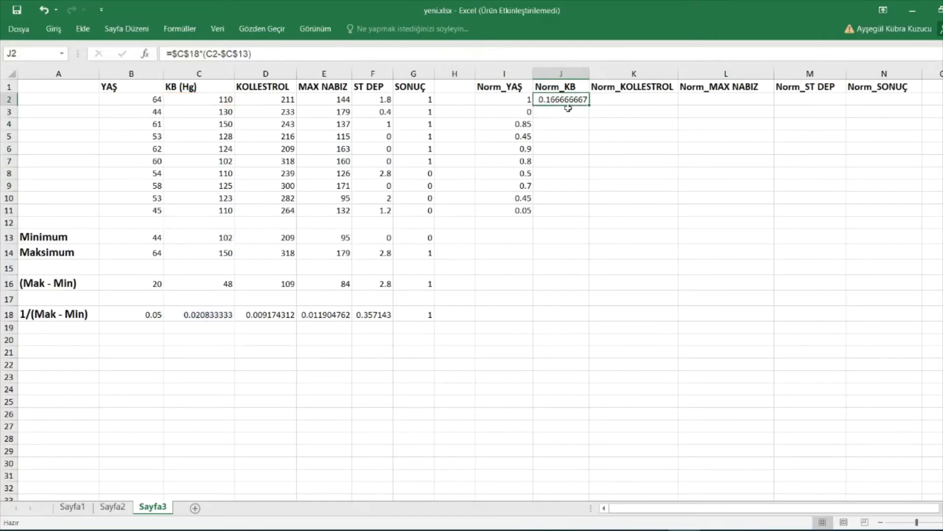
left_click_drag(590, 107, 590, 216)
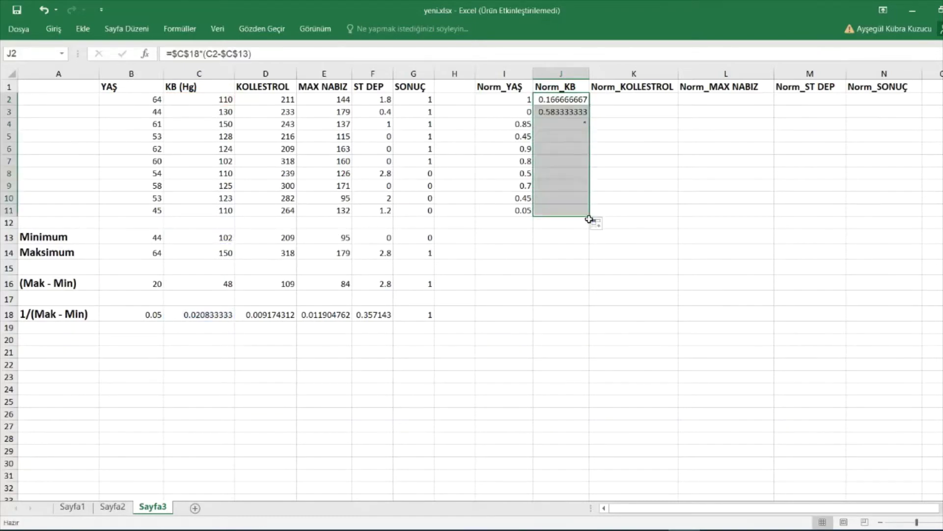
Step: Enter =$D$18*(D2-$D$13) in K2 under Norm_KOLLESTROL and fill it down to K11
left_click(630, 102)
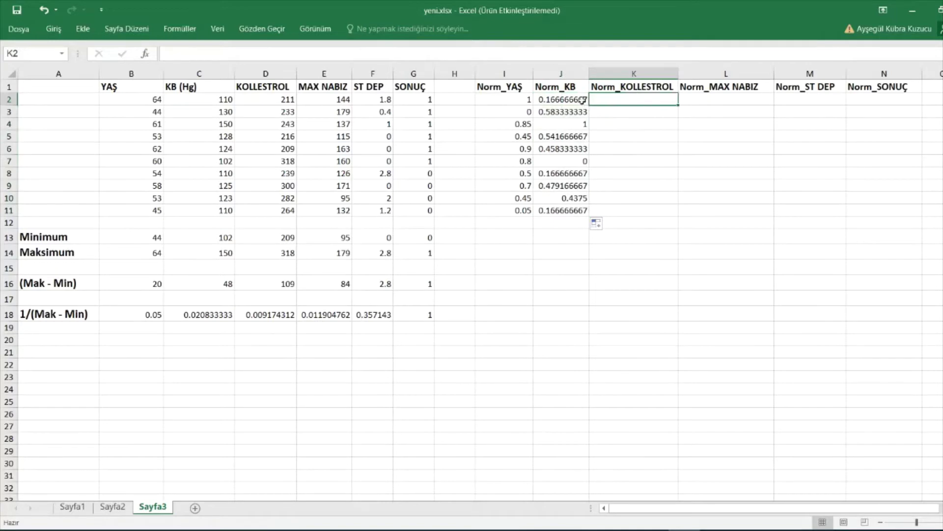
double_click(601, 100)
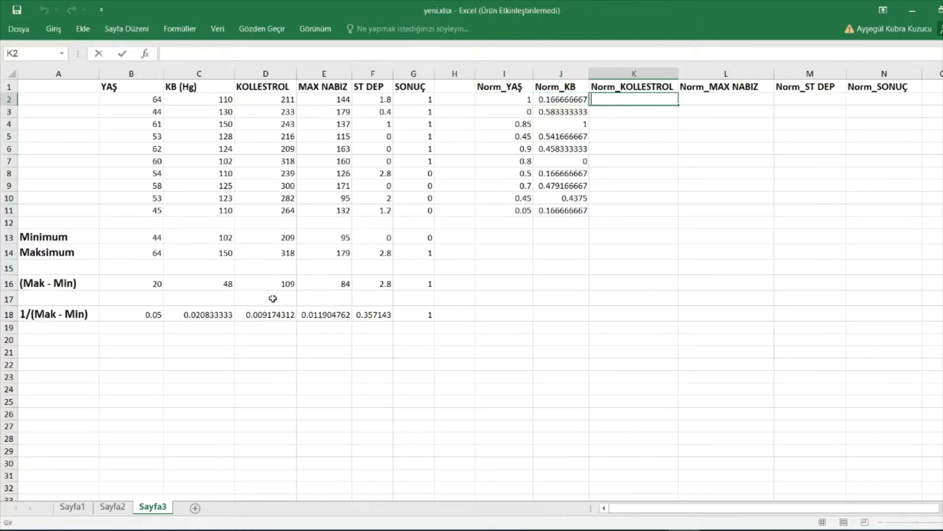
type("=")
left_click(266, 312)
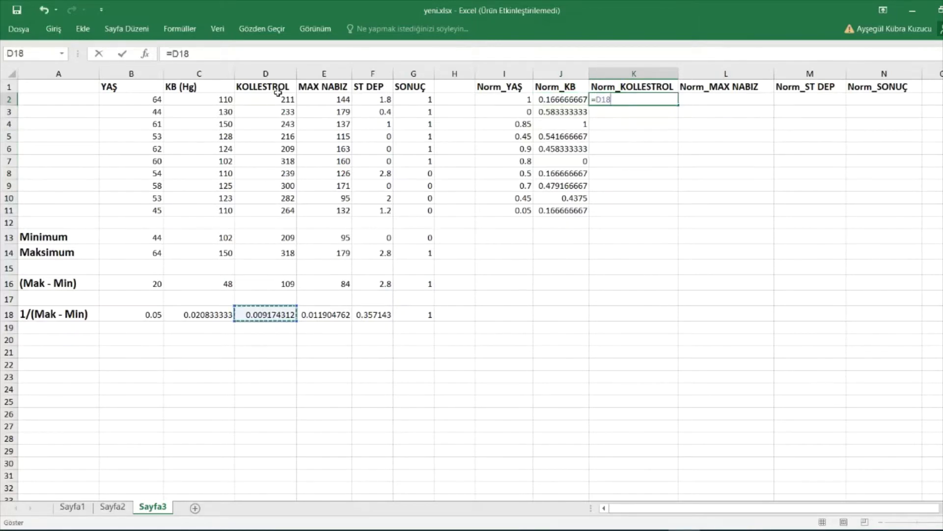
key("F4")
type("*(")
left_click(279, 98)
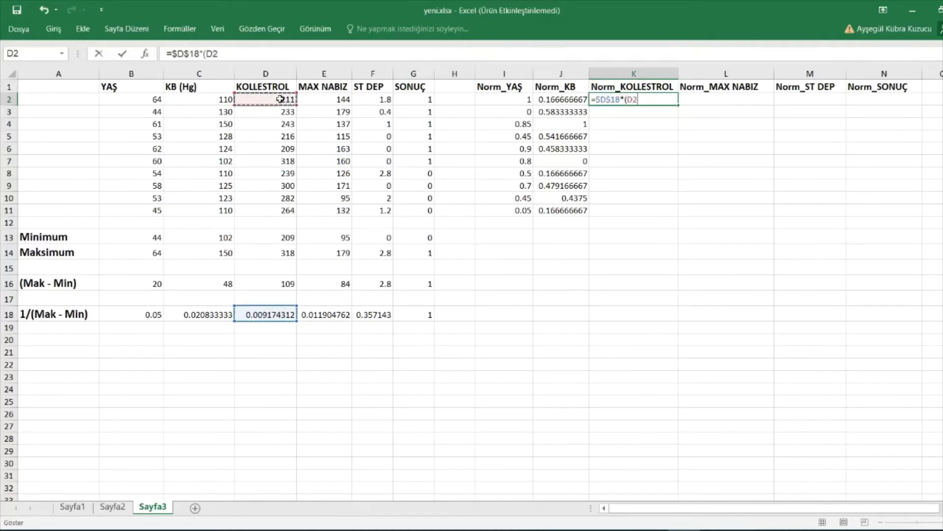
type("-")
left_click(270, 238)
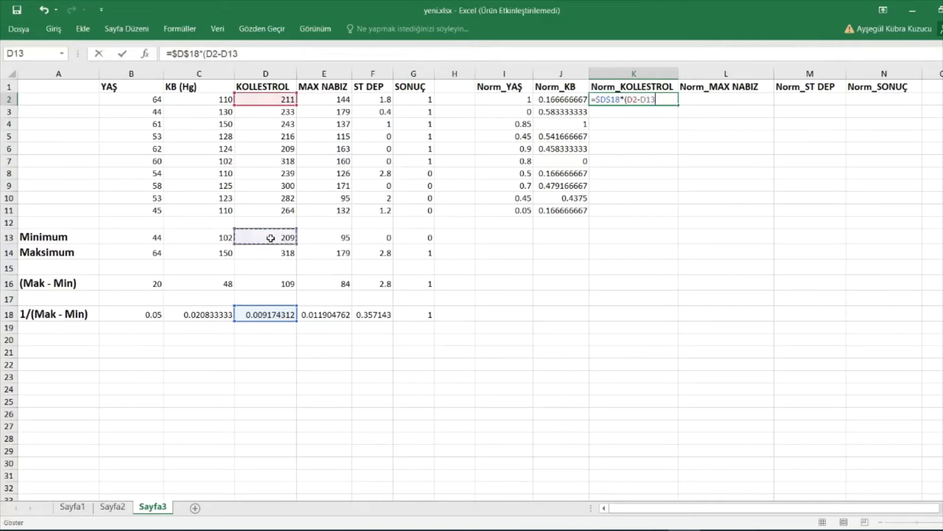
key("F4")
type(")")
key("Return")
left_click(638, 101)
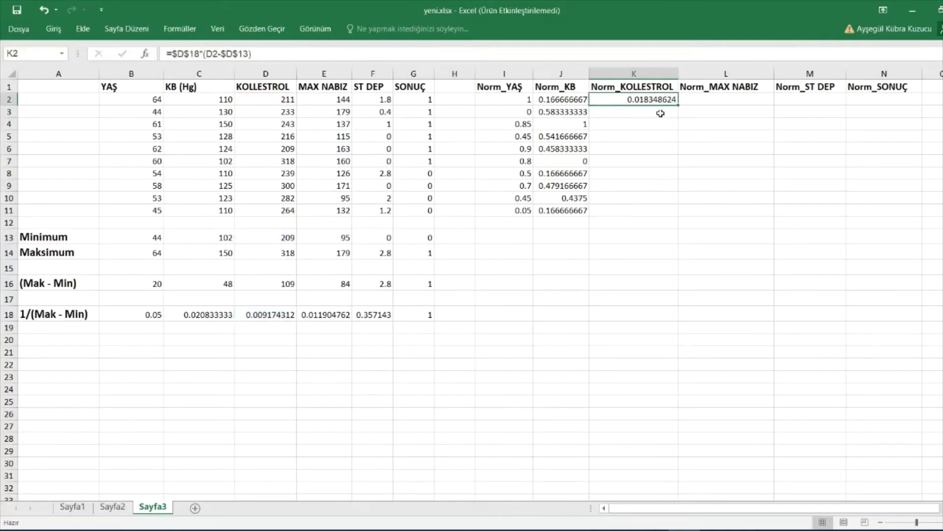
left_click_drag(679, 105, 686, 214)
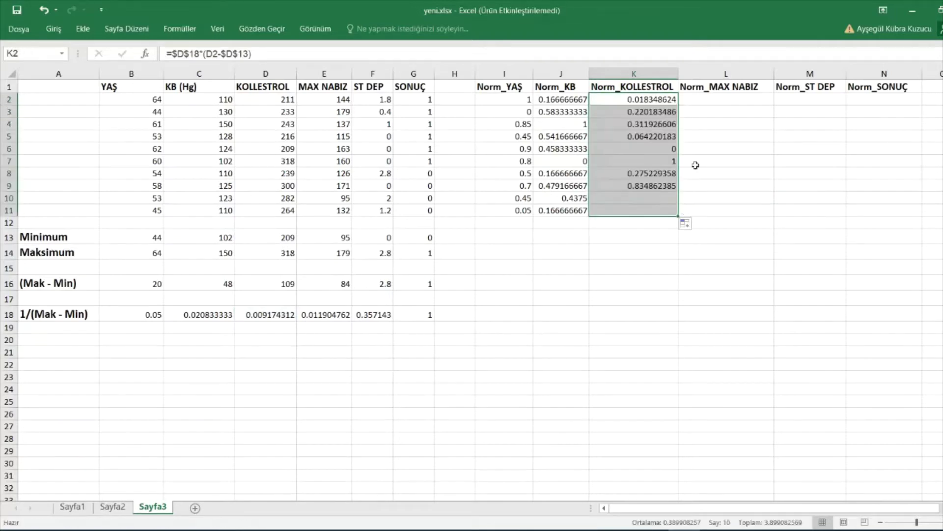
Step: Enter =$E$18*(E2-$E$13) in L2 under Norm_MAX NABIZ and fill it down to L11
left_click(721, 104)
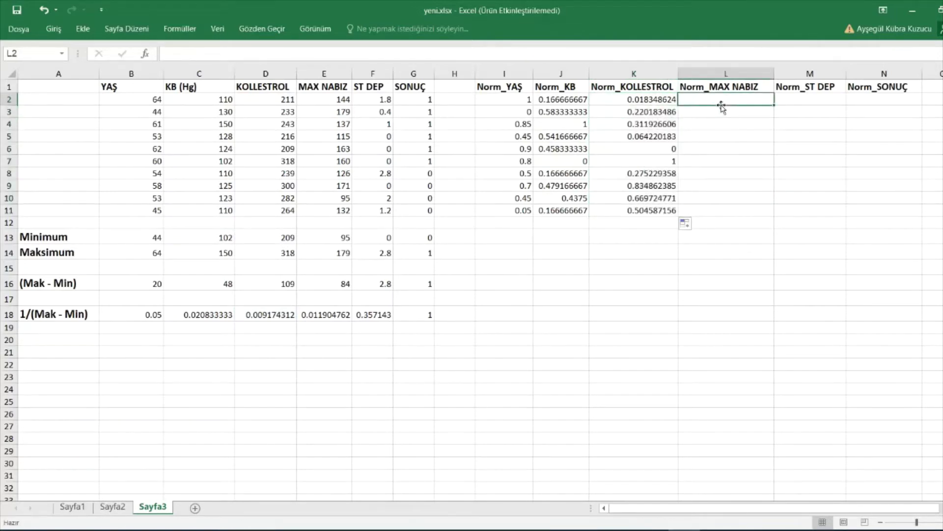
type("=")
left_click(325, 313)
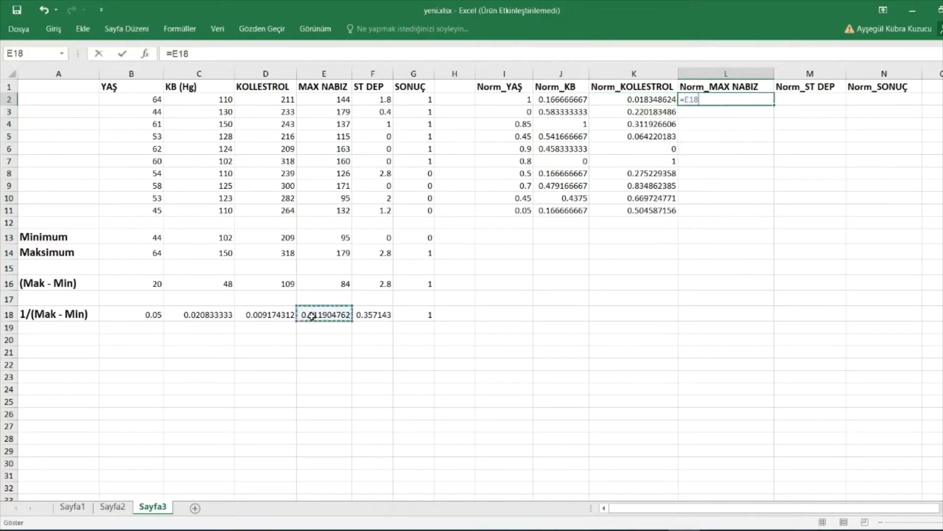
key("F4")
type("*(")
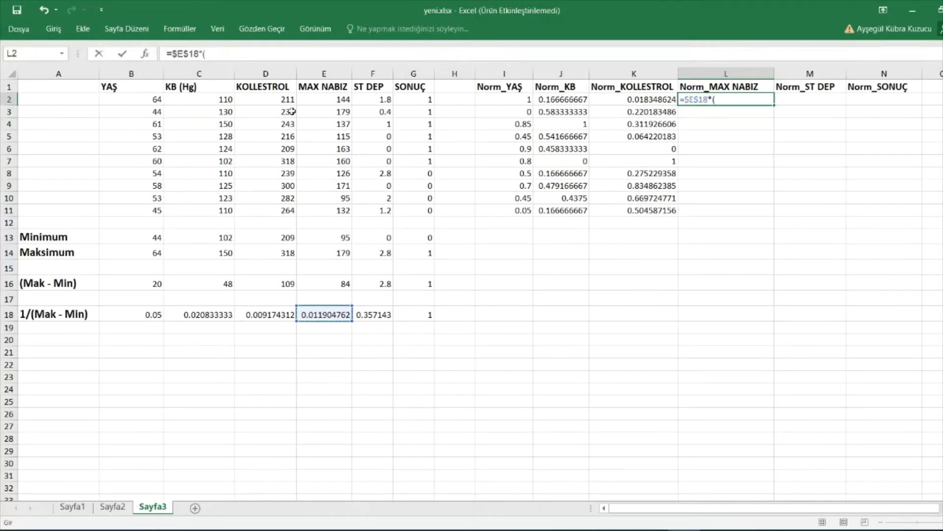
left_click(333, 101)
type("-")
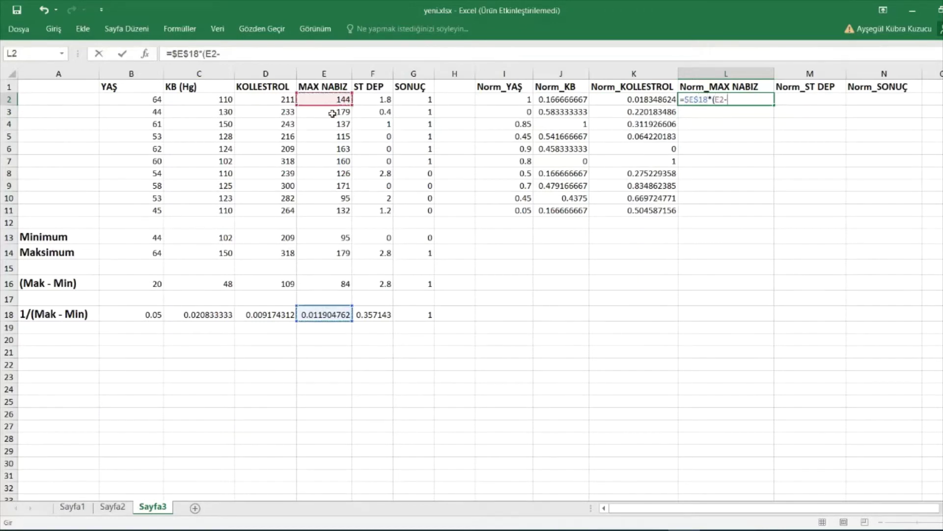
left_click(333, 237)
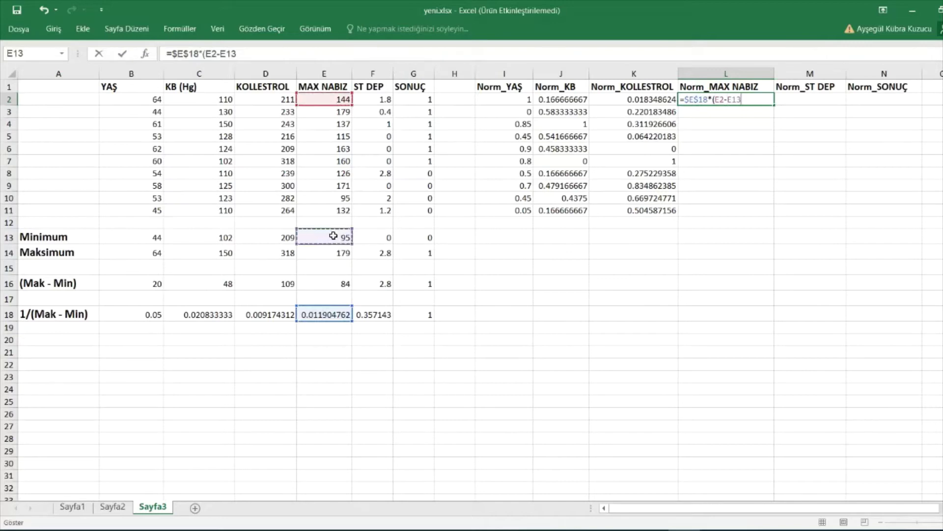
key("F4")
type(")")
key("Return")
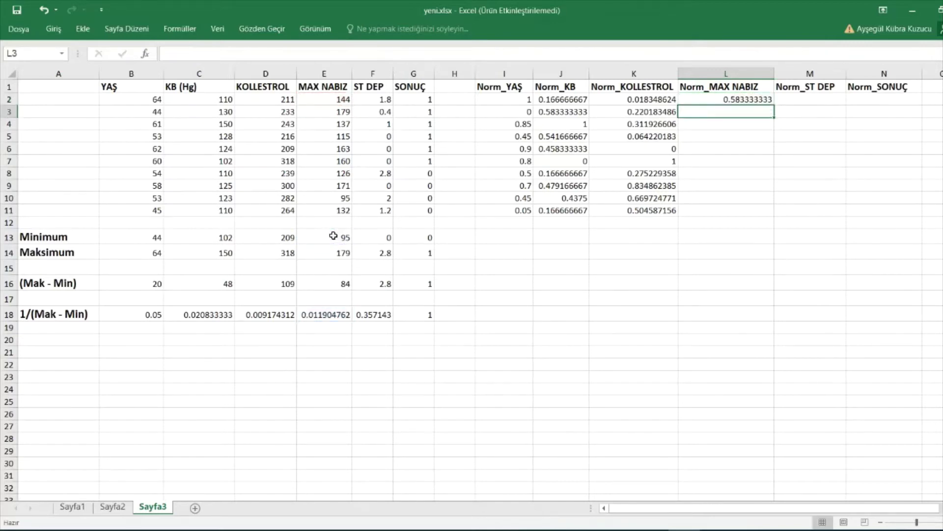
left_click(759, 101)
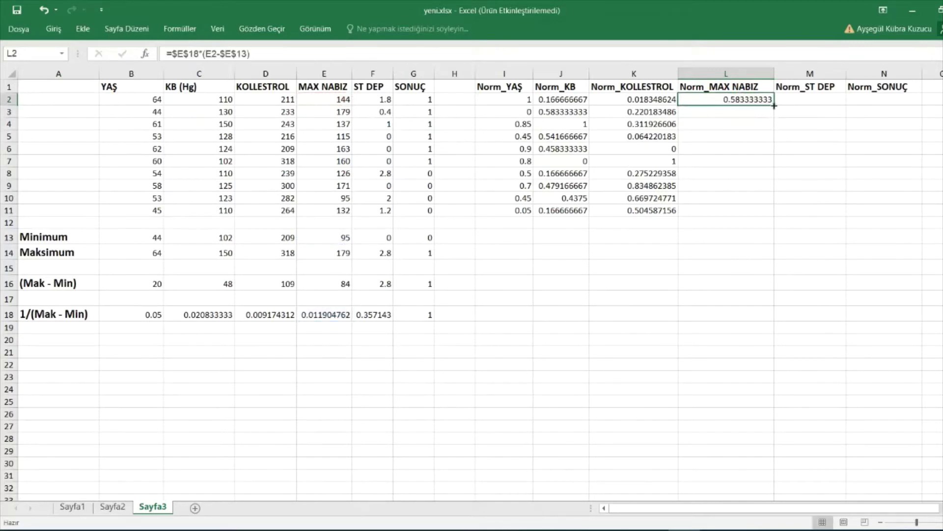
left_click_drag(775, 105, 769, 214)
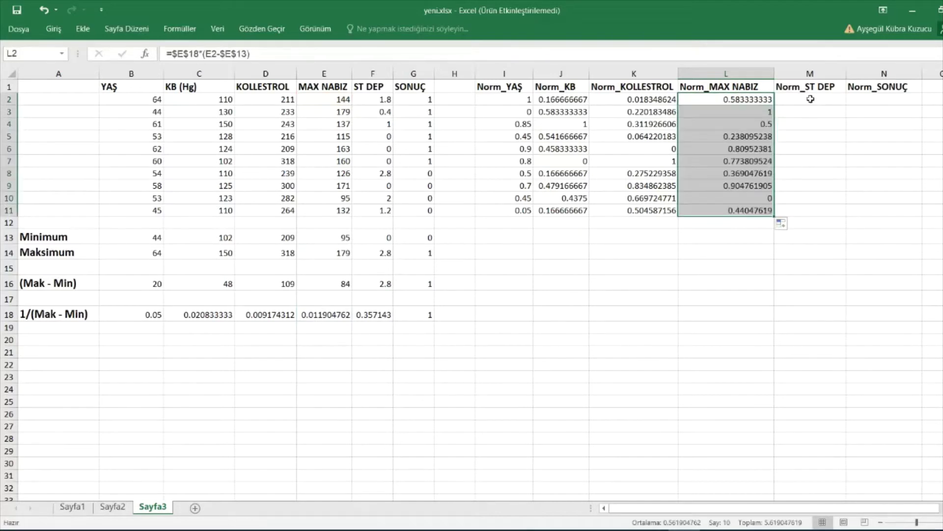
Step: Enter =$F$18*(F2-$F$13) in M2 under Norm_ST DEP and select that cell for filling down
left_click(810, 99)
type("=")
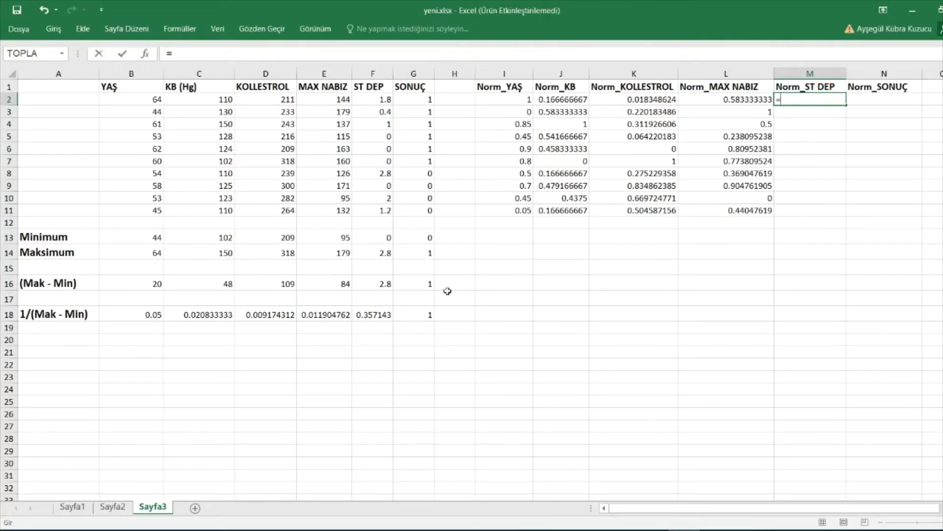
left_click(372, 314)
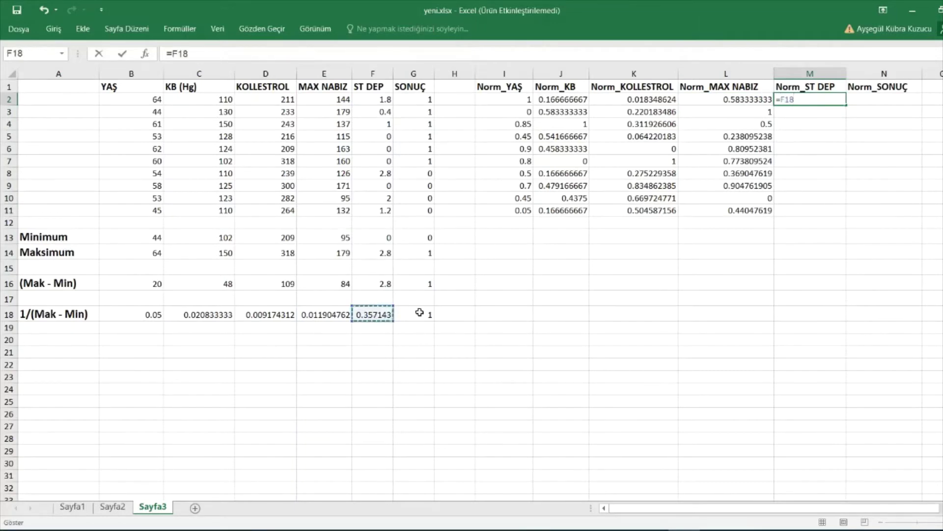
key("F4")
type("*")
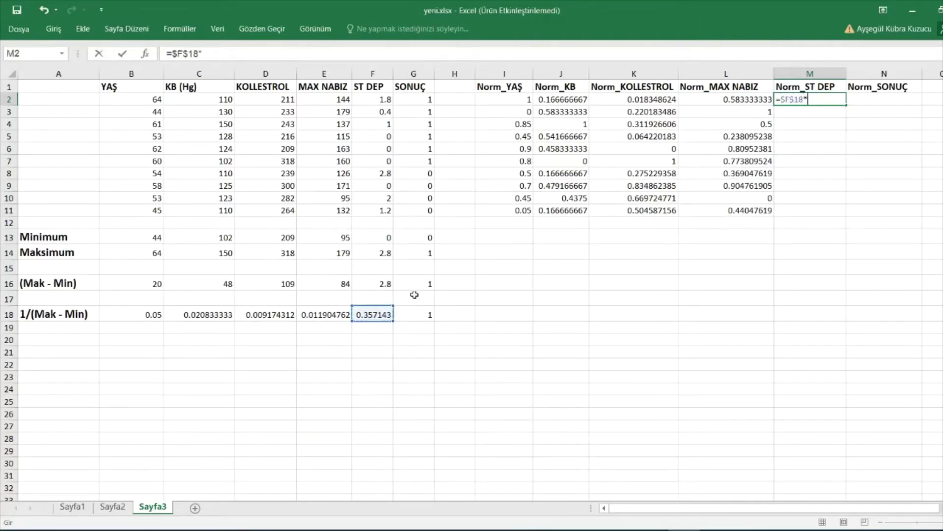
type("(")
left_click(387, 101)
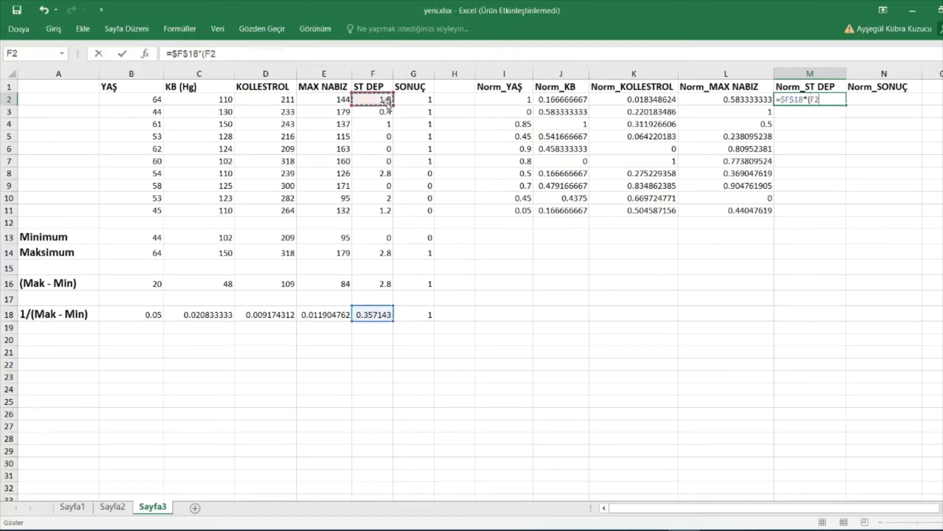
type("-")
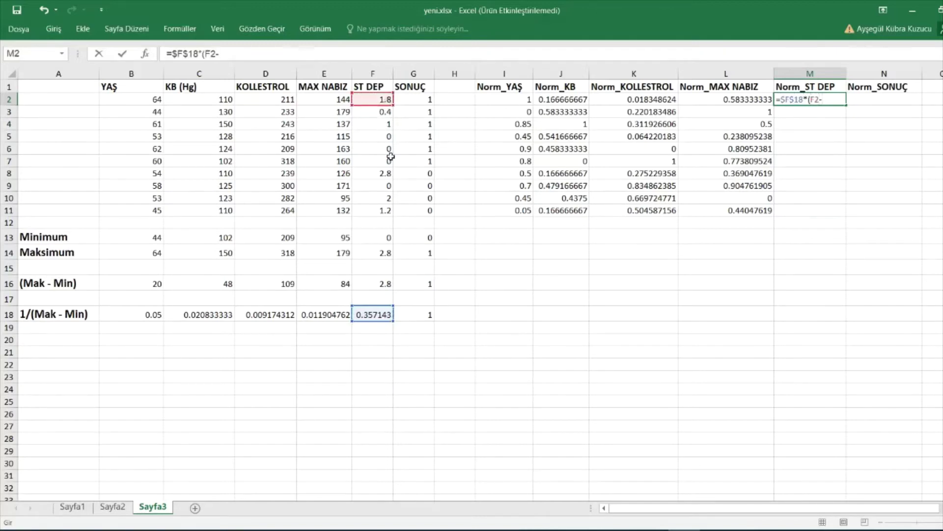
left_click(369, 238)
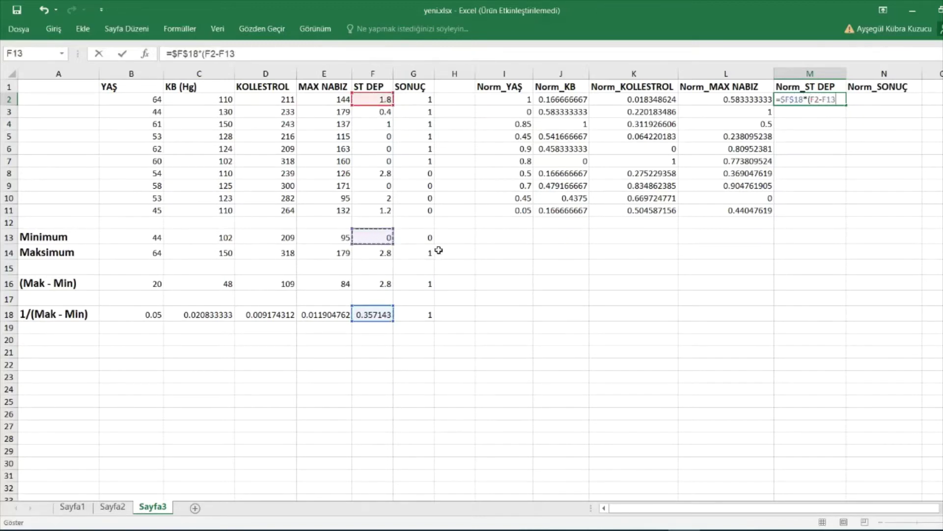
key("F4")
type(")")
key("Return")
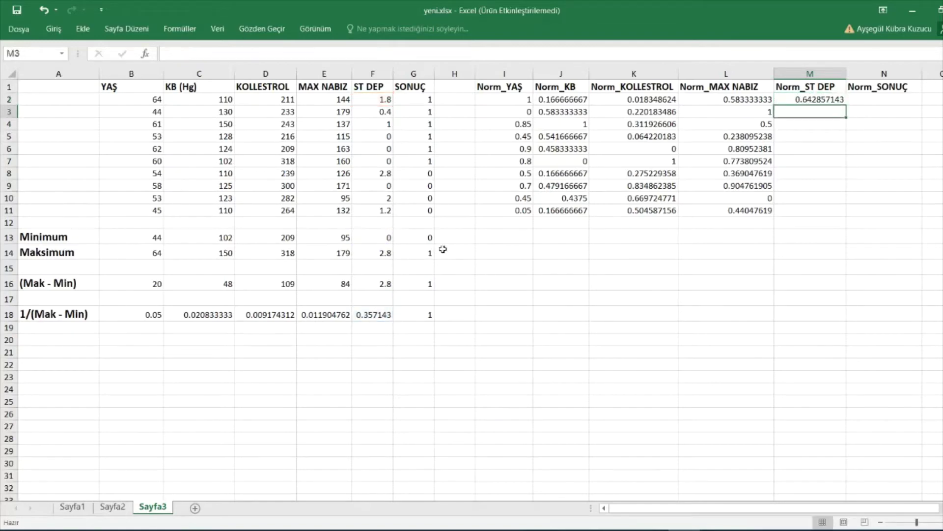
left_click(801, 100)
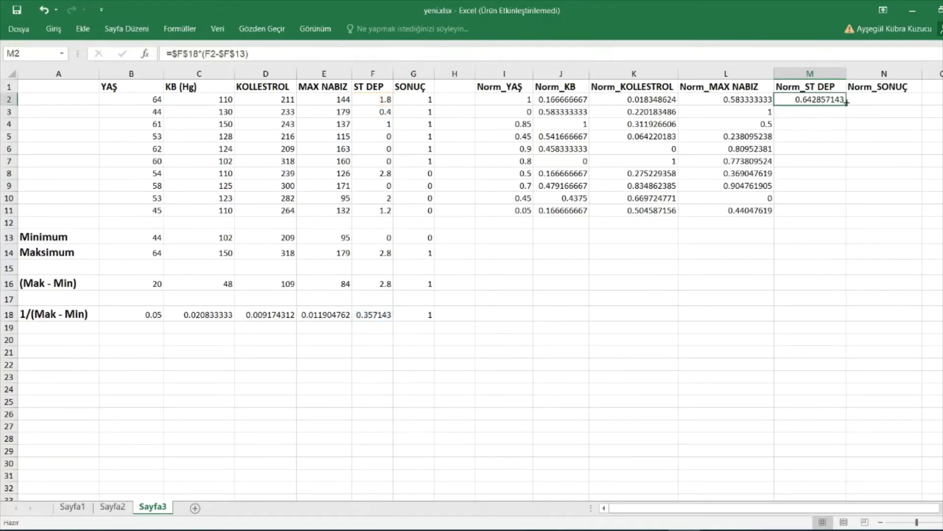
Step: Fill the Norm_ST DEP formula in M2 down to M11
left_click_drag(847, 102, 847, 217)
Step: Enter =$G$18*(G2-$G$13) in N2 under Norm_SONUÇ and fill it down to N11
left_click(883, 100)
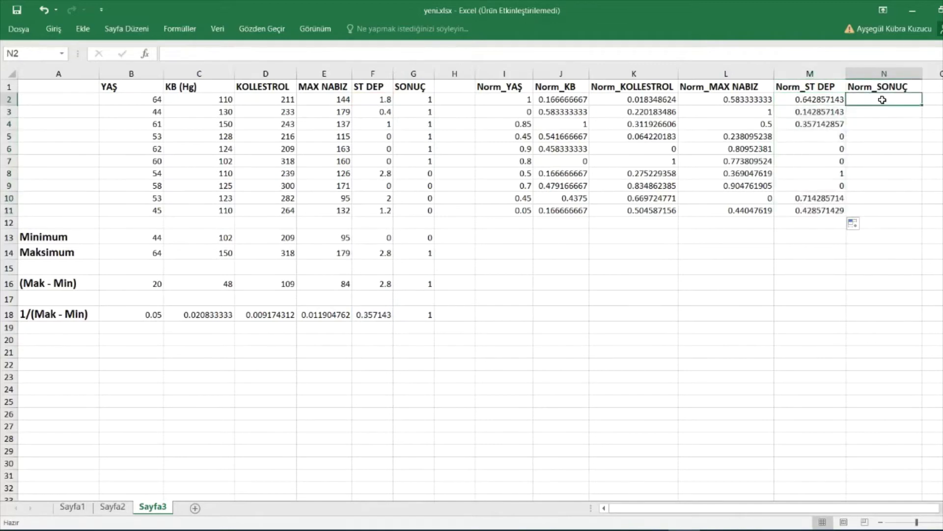
double_click(883, 99)
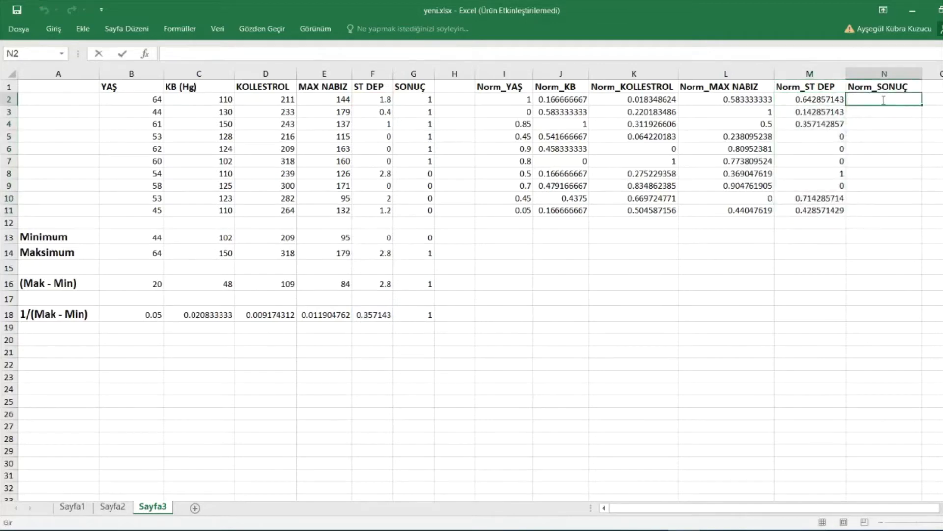
type("=")
left_click(427, 313)
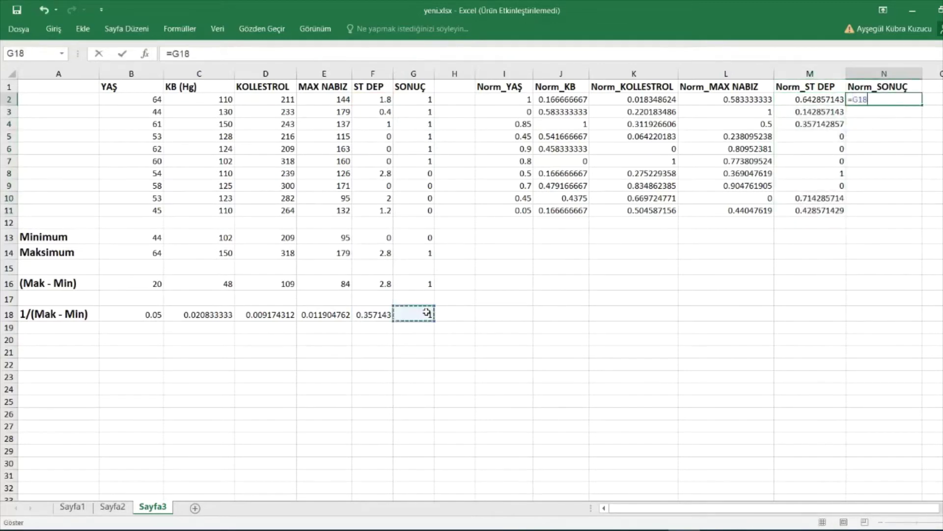
key("F4")
type("*(")
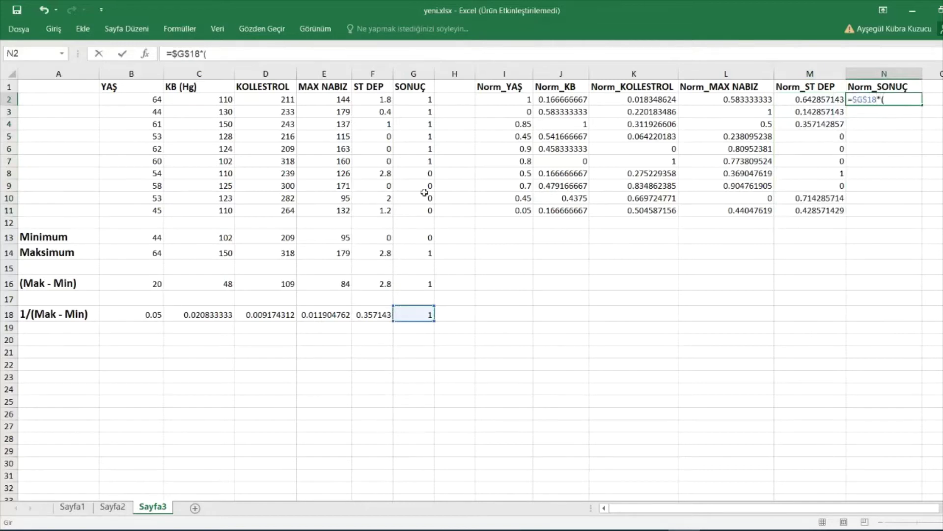
left_click(421, 99)
type("-")
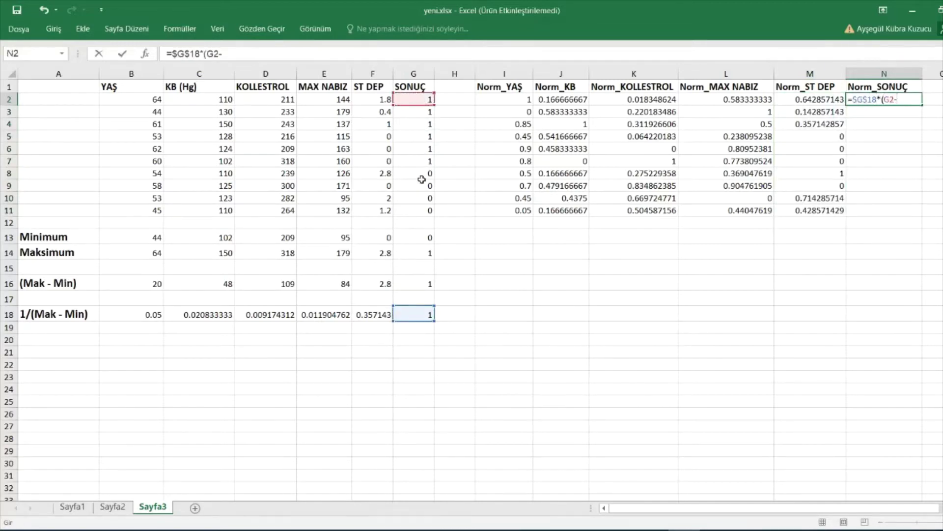
left_click(422, 237)
type("-")
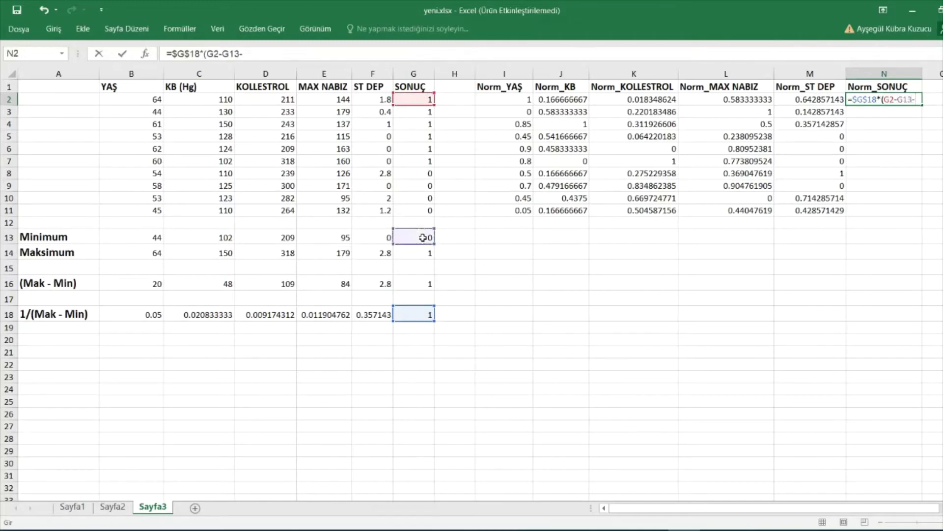
key("F4")
type(")")
key("Return")
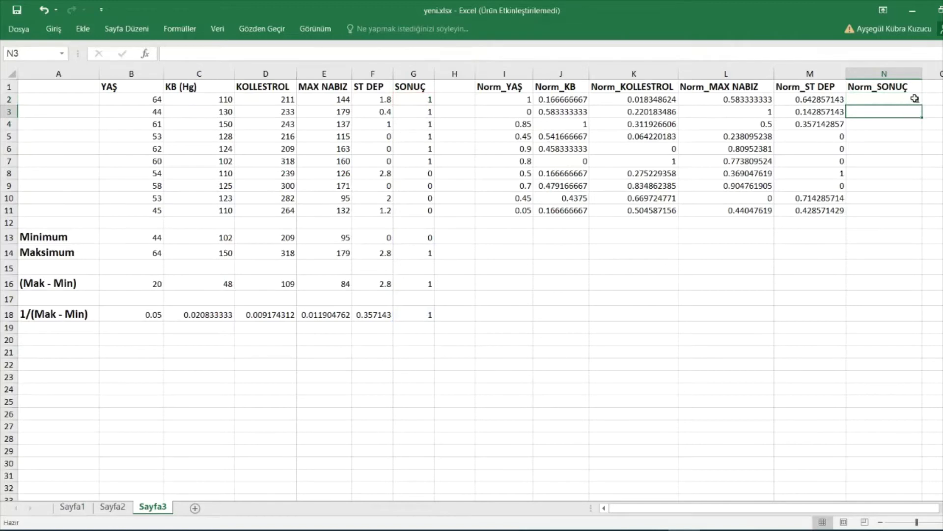
left_click(914, 99)
left_click_drag(922, 106, 920, 215)
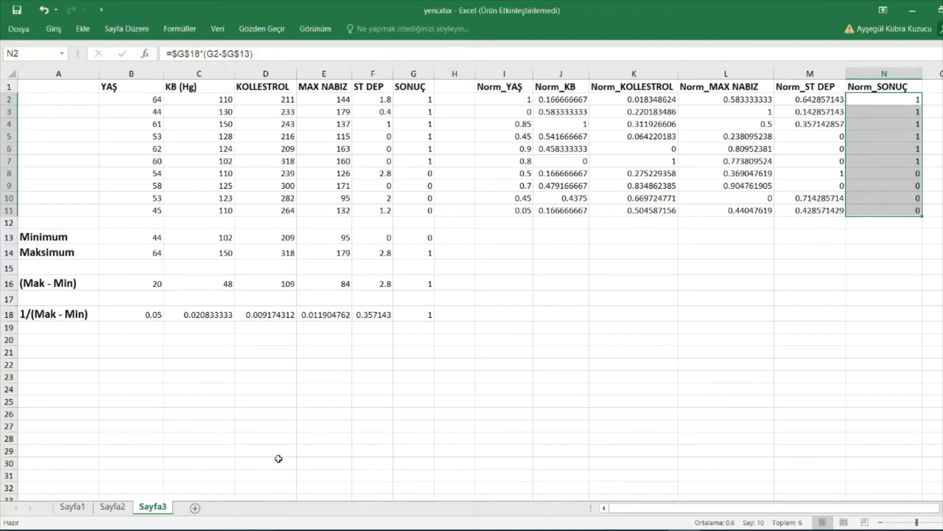
Step: Examine the Minimum and Maksimum formulas for column B beneath the full data set on Sayfa2
left_click(126, 507)
scroll(285, 380, "down", 20)
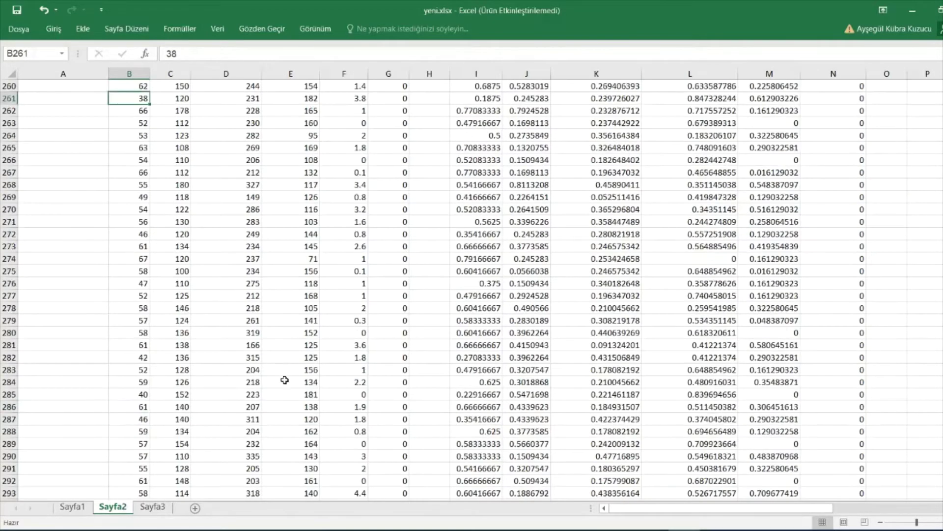
scroll(284, 381, "up", 10)
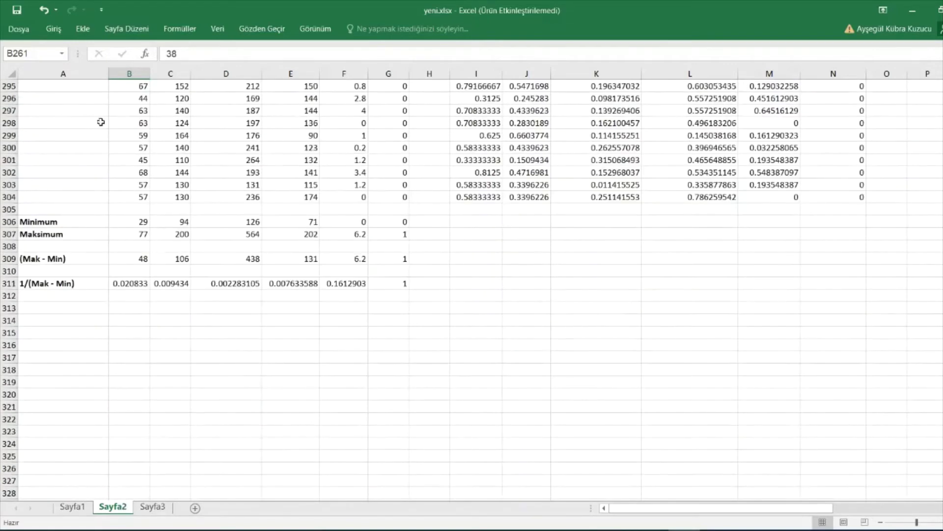
left_click(146, 223)
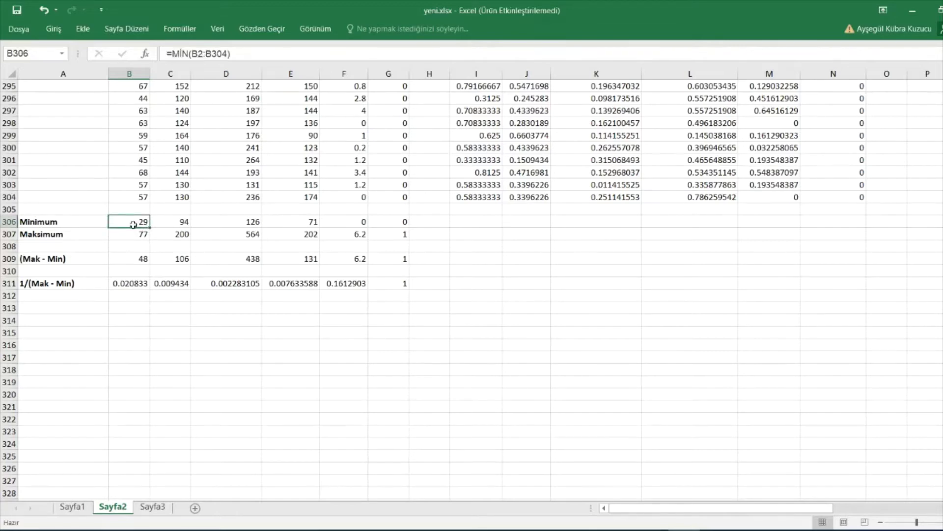
left_click(135, 231)
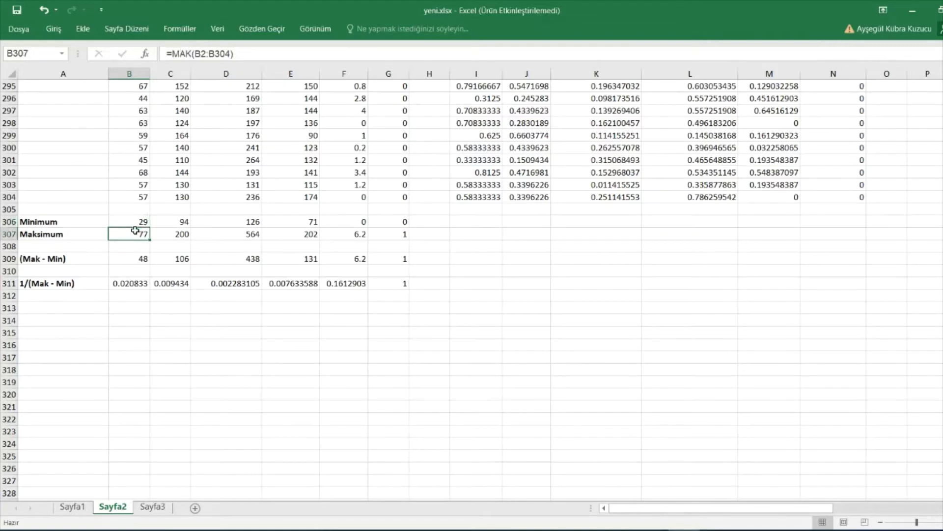
Step: Find the row holding column B's minimum on Sayfa2 and inspect its normalized value in column I
scroll(135, 230, "up", 2)
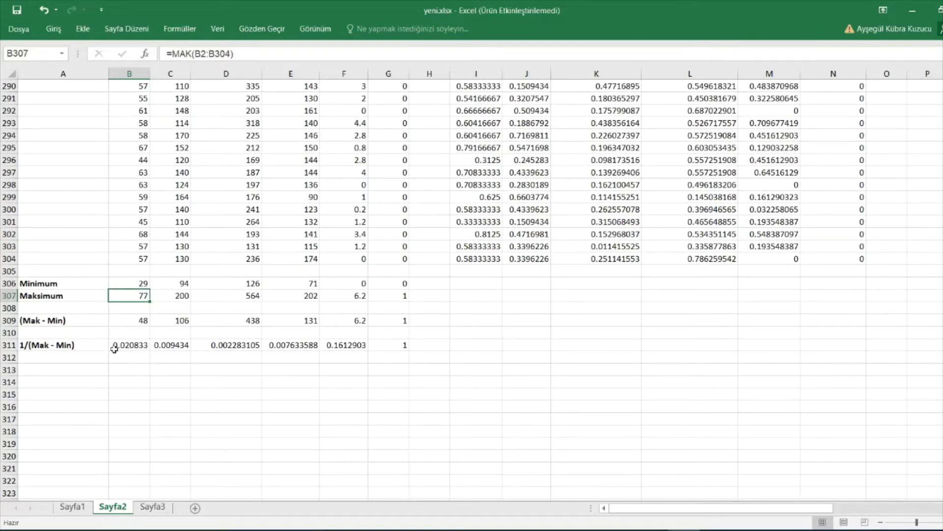
scroll(147, 330, "up", 3)
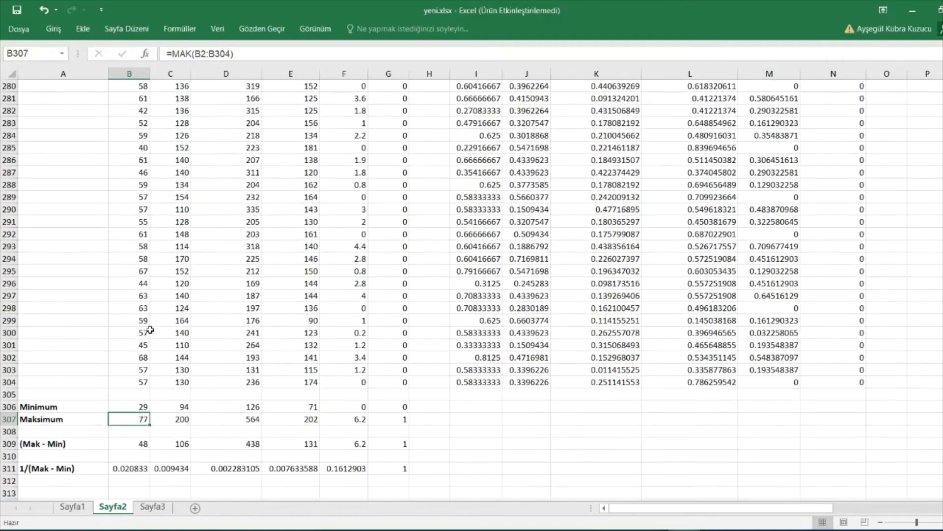
left_click(133, 408)
scroll(147, 344, "up", 12)
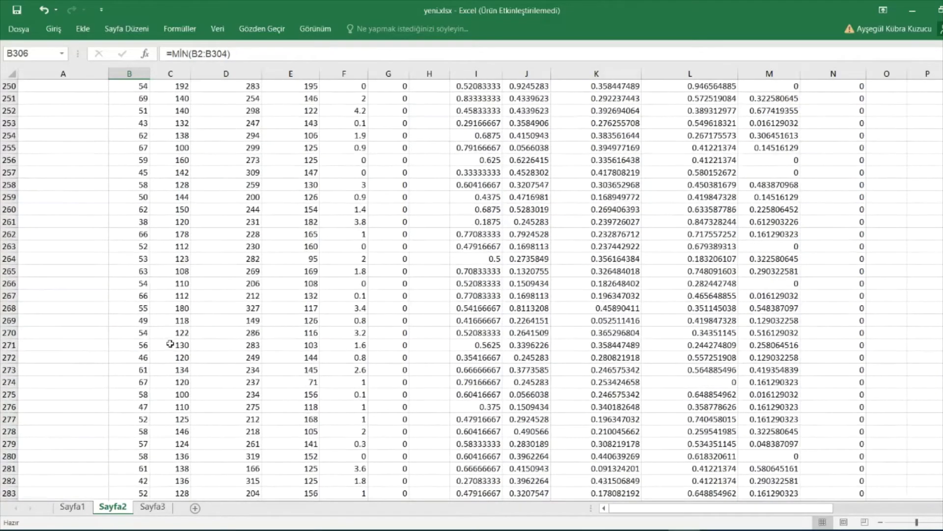
scroll(127, 325, "up", 20)
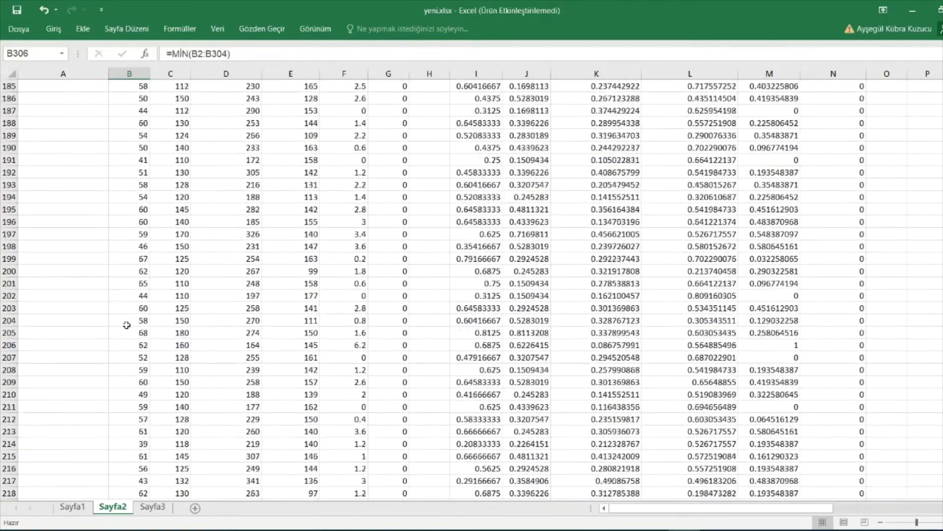
scroll(127, 325, "up", 20)
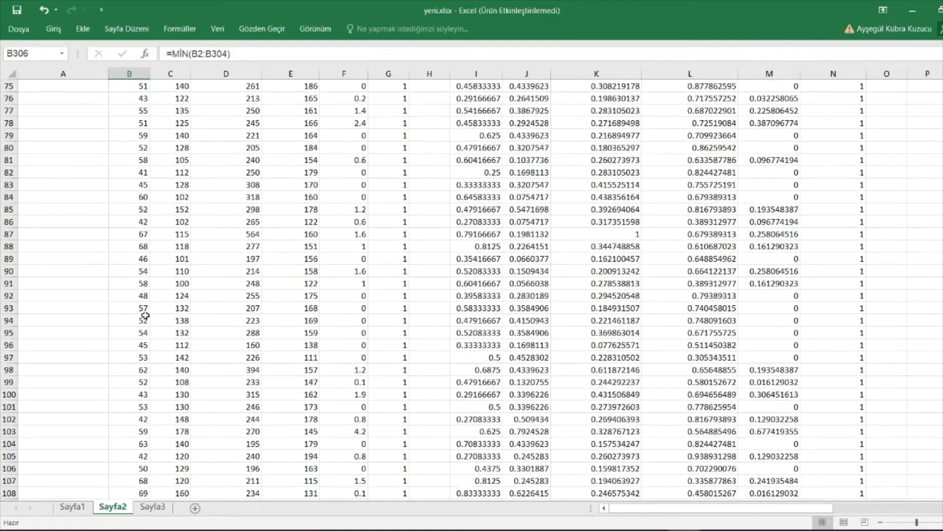
scroll(146, 315, "up", 7)
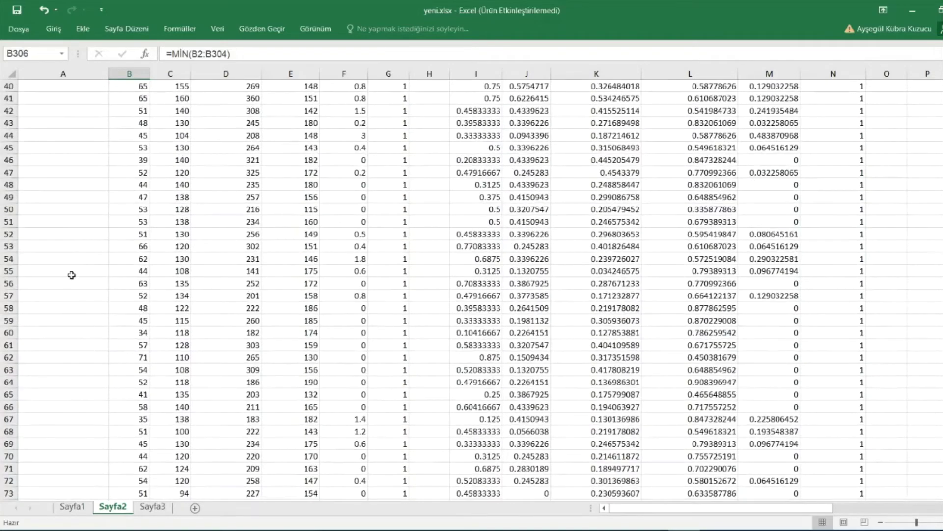
scroll(134, 386, "down", 3)
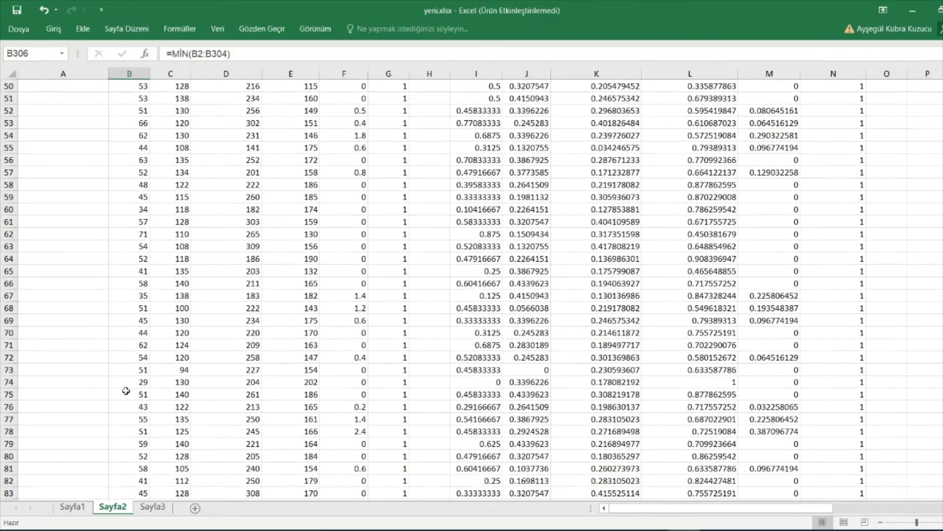
left_click(132, 382)
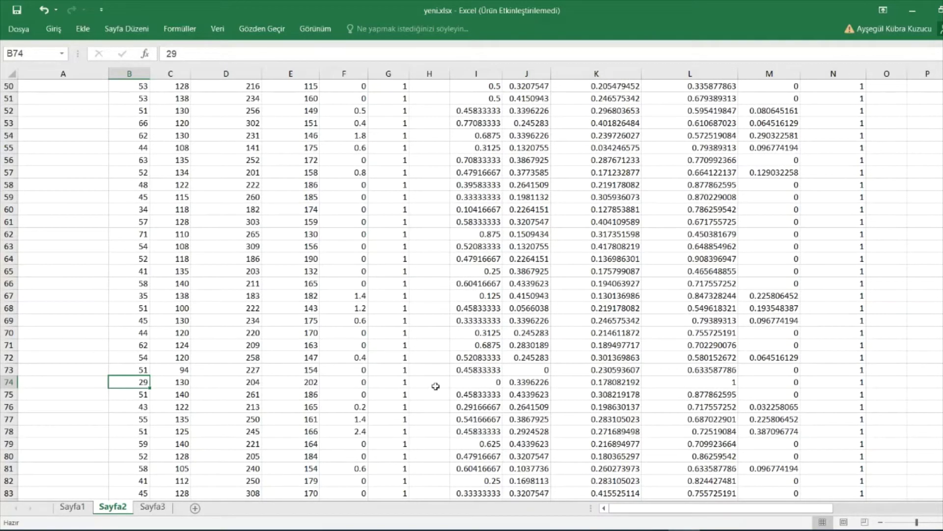
left_click_drag(435, 384, 506, 385)
left_click(480, 384)
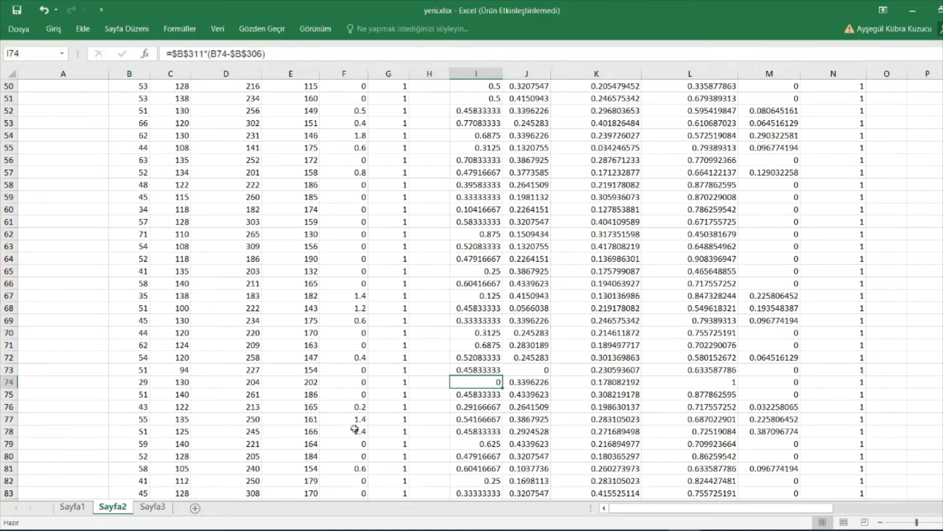
Step: Find the row holding column B's maximum and inspect its normalized value in column I and another one a few rows below
scroll(270, 392, "down", 20)
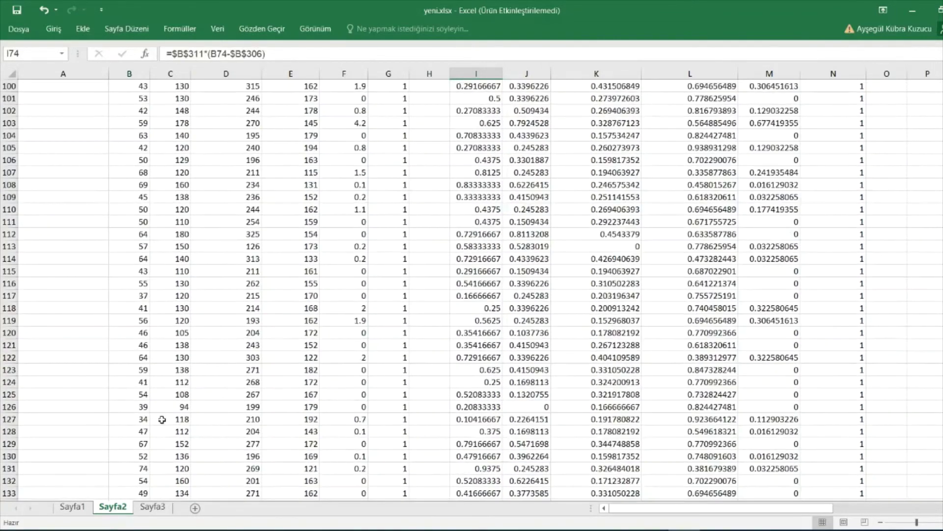
scroll(163, 419, "down", 20)
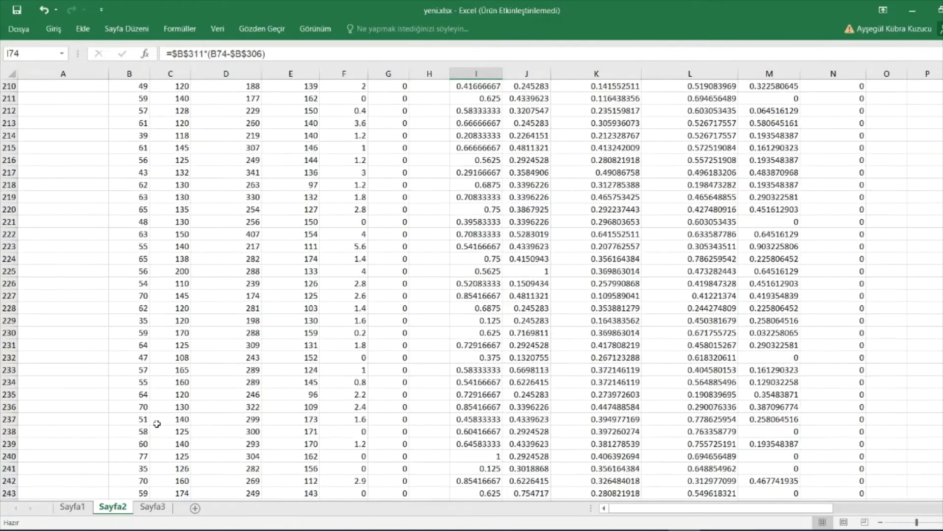
left_click(143, 334)
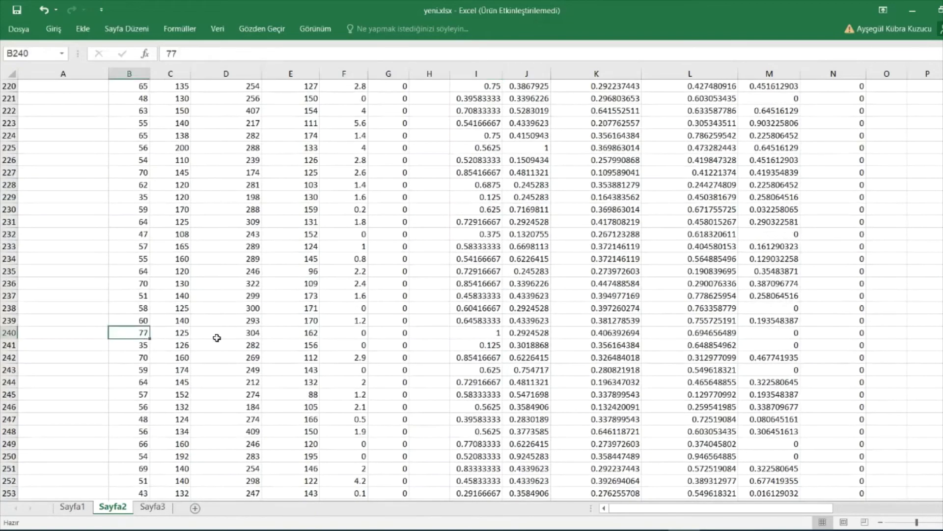
left_click(457, 337)
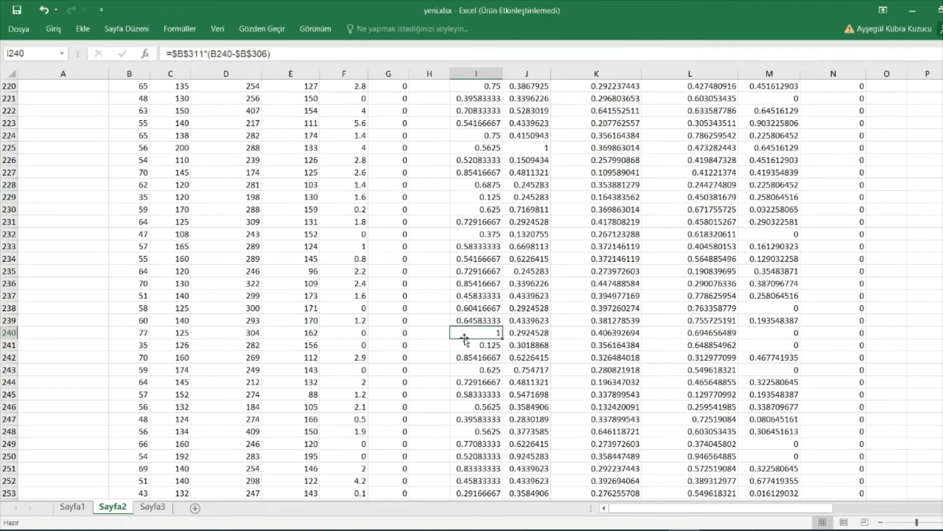
left_click(471, 374)
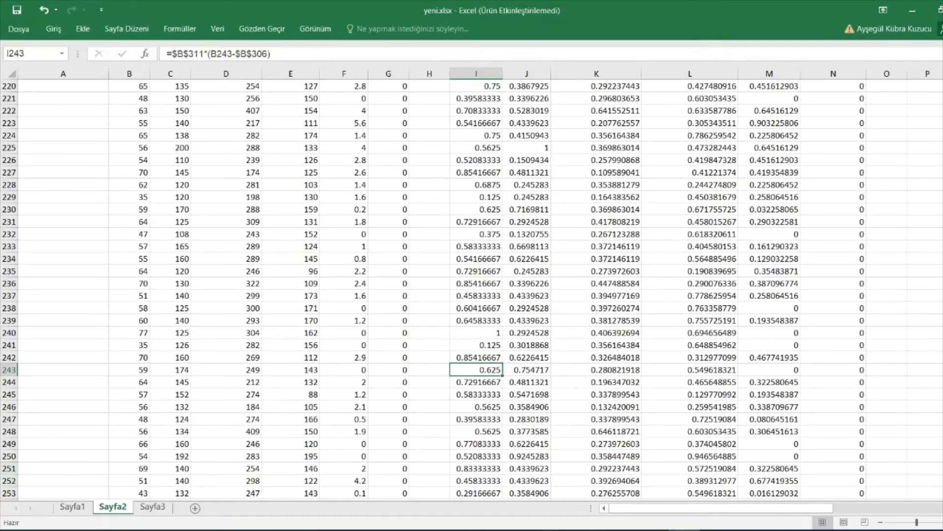
Step: Switch to MATLAB, remove all workspace variables with clear all; and close the Variables editor
key("alt+Tab")
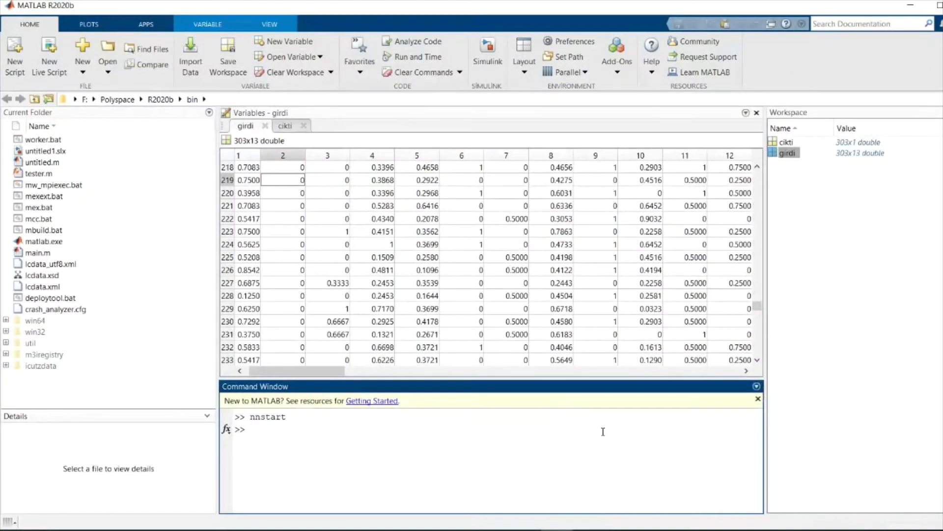
type("clear all;")
key("Return")
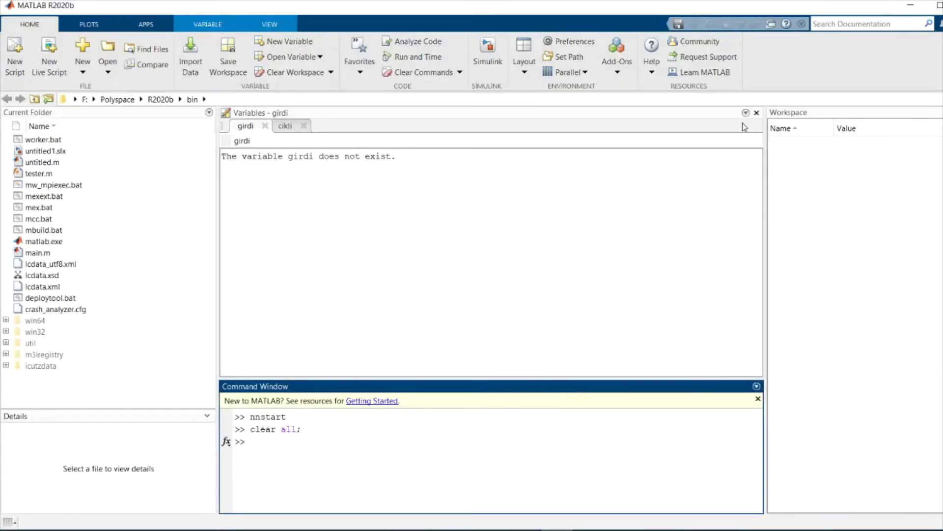
left_click(757, 113)
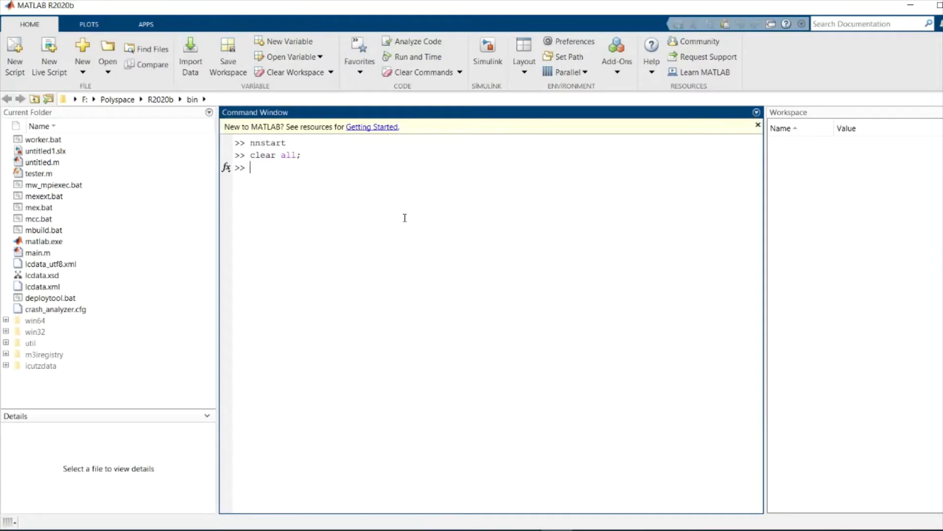
Step: Clear the Command Window with clc and create an empty array with girdi=[]
type("clc")
key("Return")
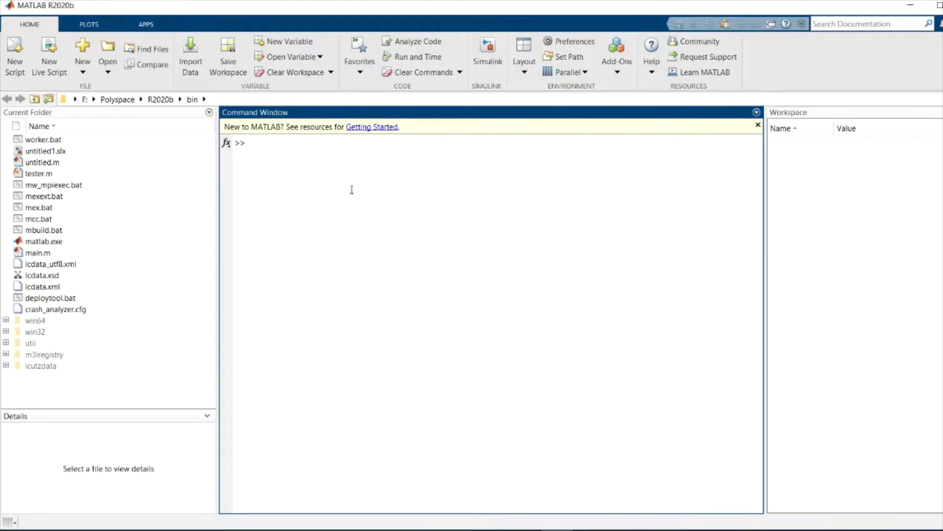
type("girdi=[]")
key("Return")
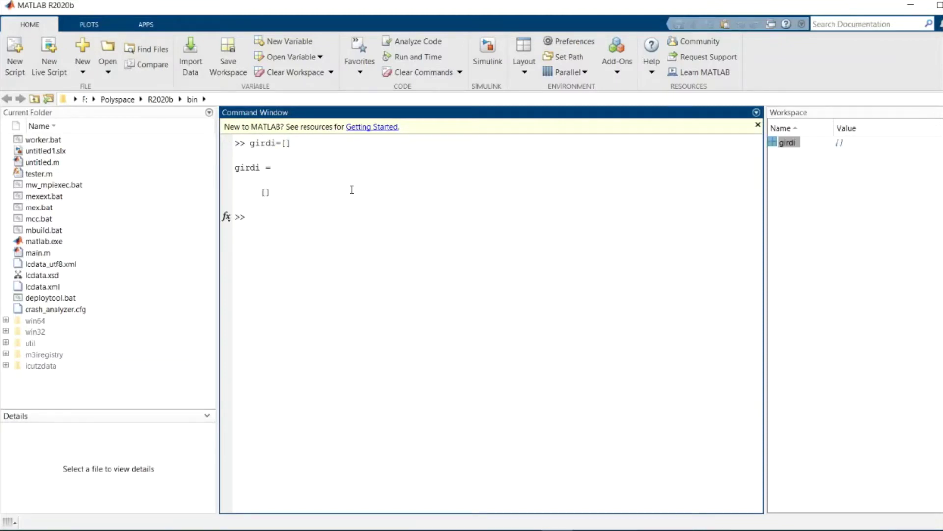
Step: Try to define sonuc with the lines sonuc = [9 and sonuc=[], and clear the Command Window with clc
type("sonuc = [9")
key("Return")
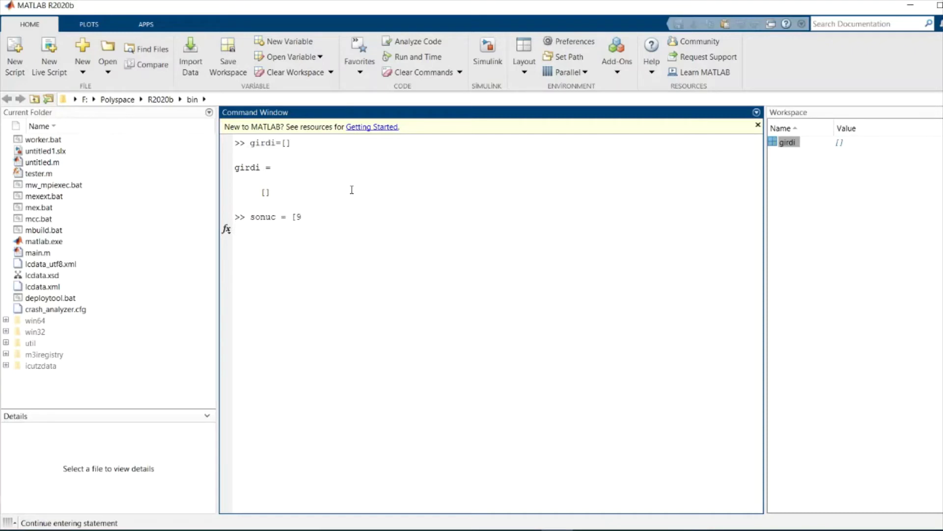
type("sonuc=[]")
key("Return")
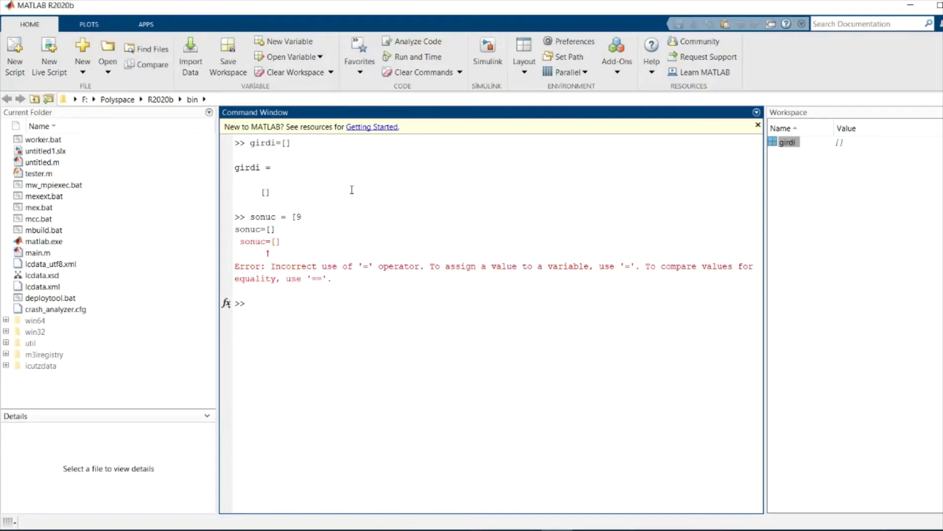
type("clc")
key("Return")
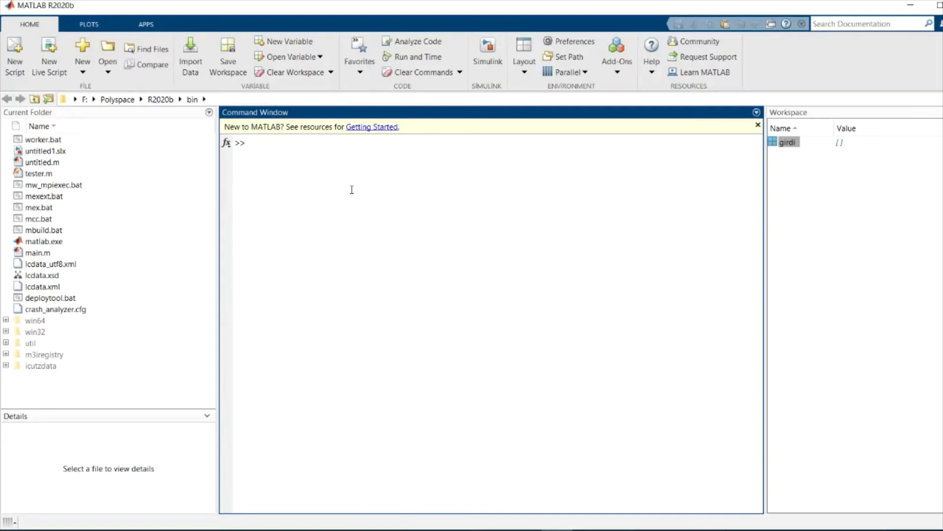
Step: Create an empty array with sonuc =[]
type("sonuc =[]")
key("Return")
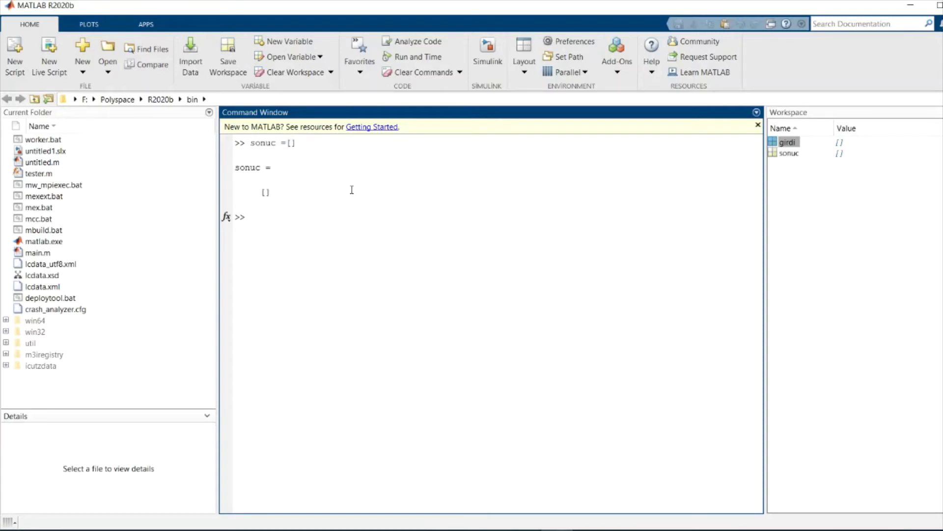
Step: Create two more empty arrays with testgirdi=[] and testsonuc=[]
type("testgirdi=[]")
key("Return")
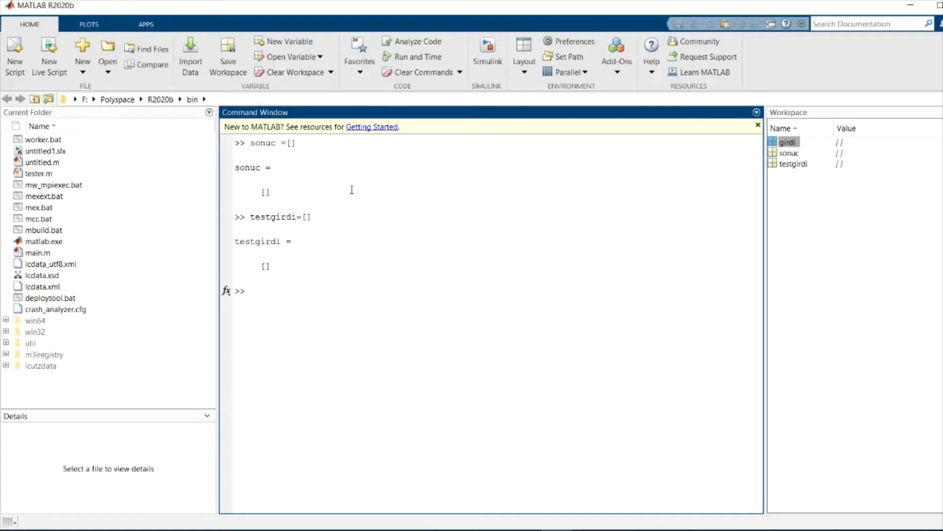
type("testsonuc=[]")
key("Return")
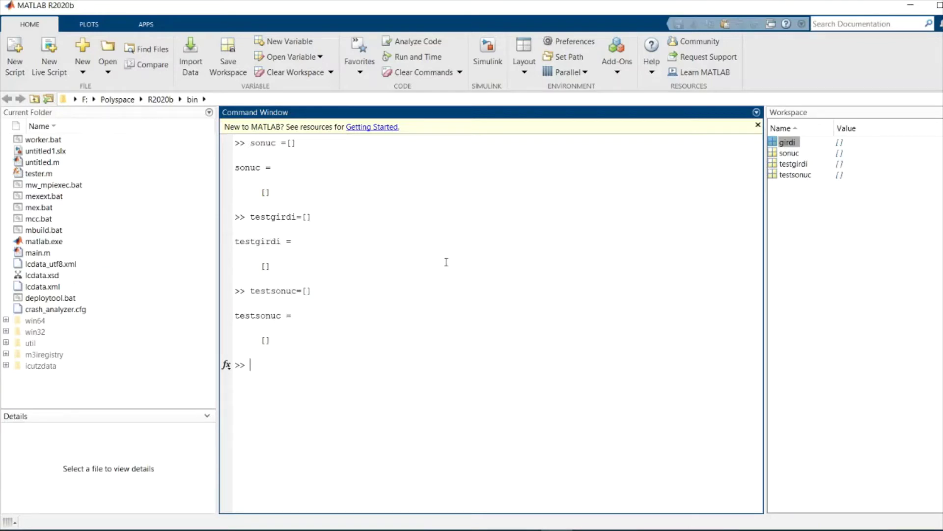
Step: Open girdi for editing and fill it with the normalized input values in I2:M304 copied from the Excel sheet Sayfa2
double_click(787, 142)
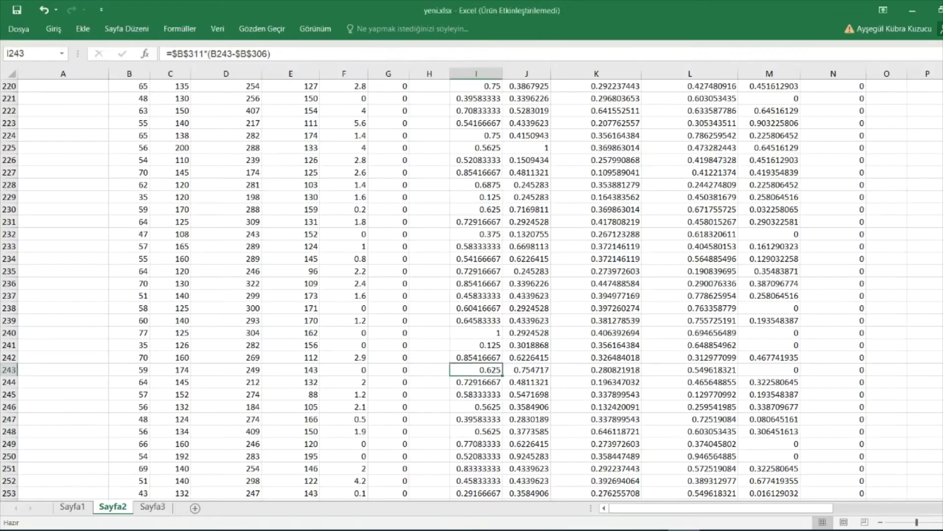
scroll(377, 414, "up", 20)
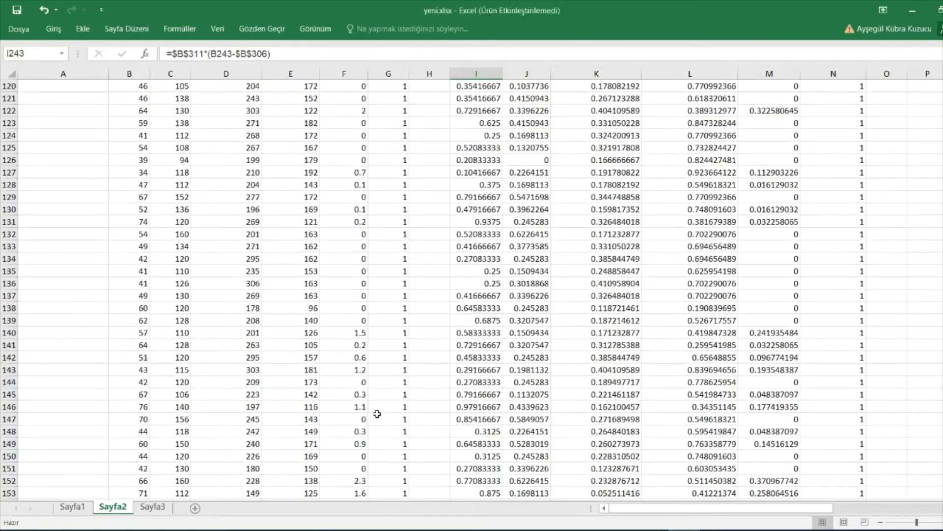
scroll(377, 414, "up", 20)
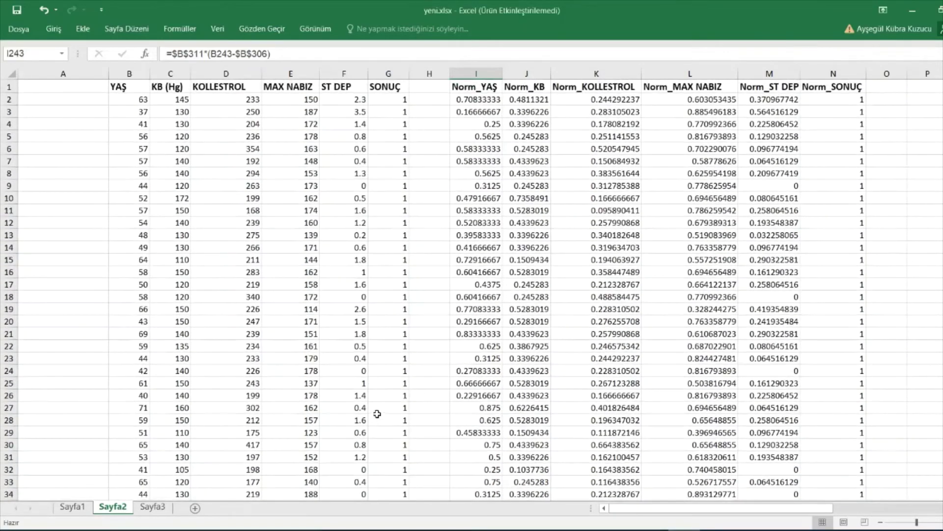
left_click_drag(469, 102, 768, 420)
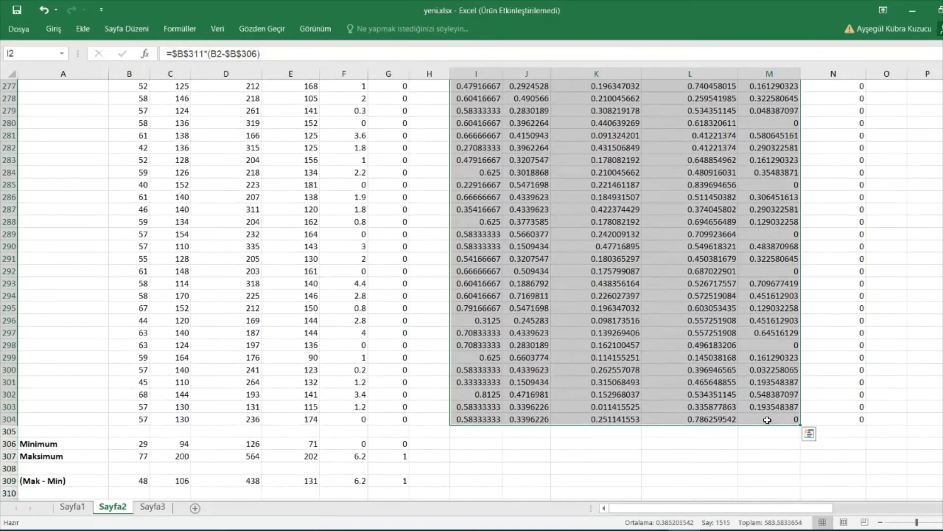
key("ctrl+c")
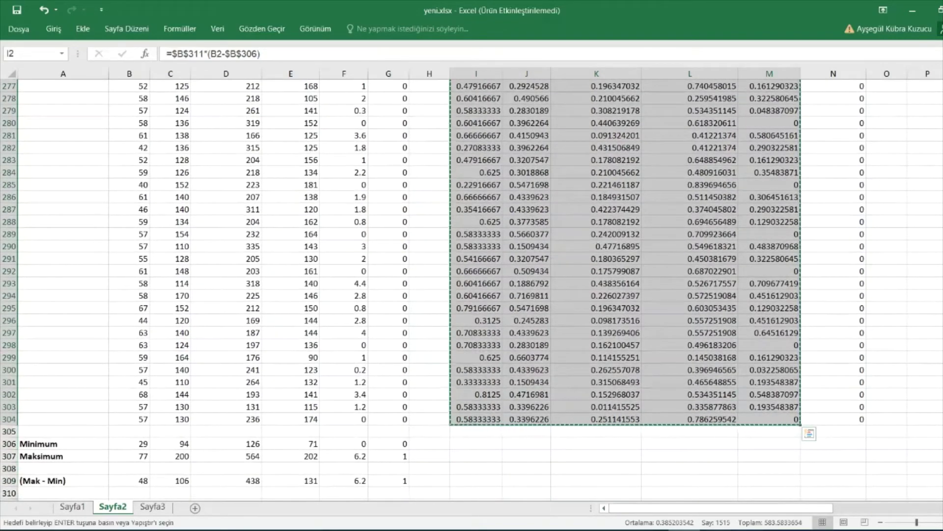
key("alt+Tab")
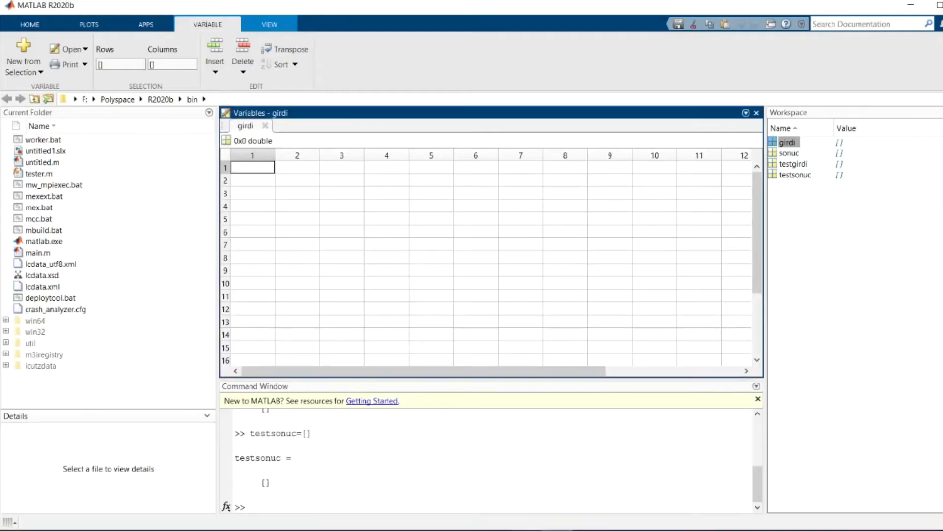
key("ctrl+v")
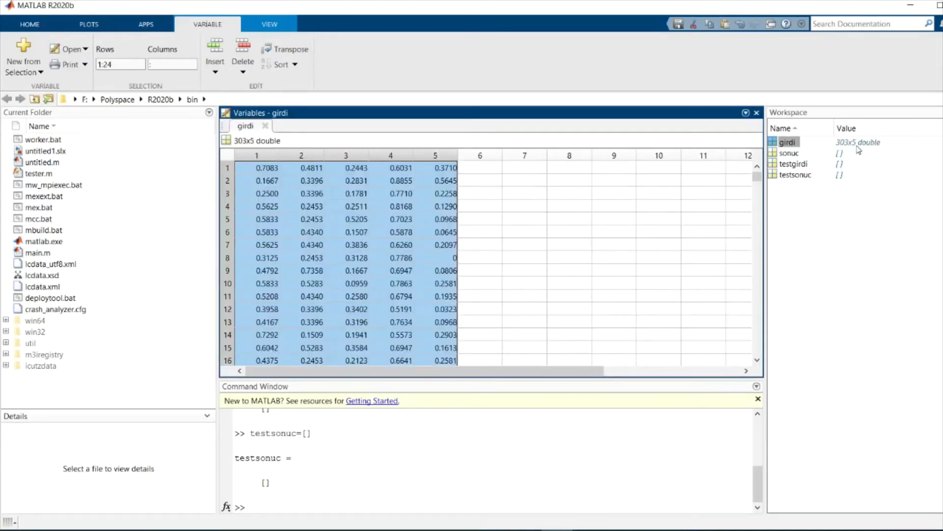
left_click(915, 268)
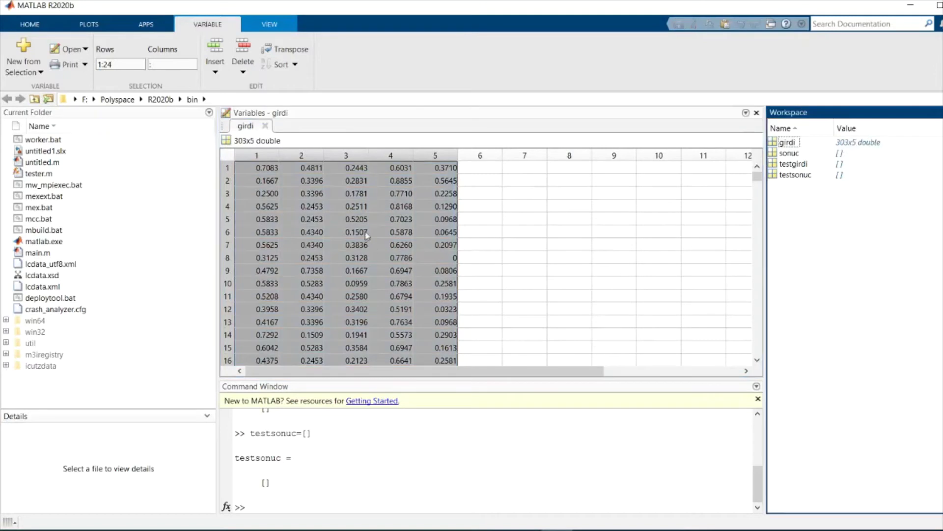
Step: Open sonuc for editing and fill it with the Norm_SONUÇ values in N2:N304 copied from the Excel sheet Sayfa2
left_click(791, 154)
double_click(791, 153)
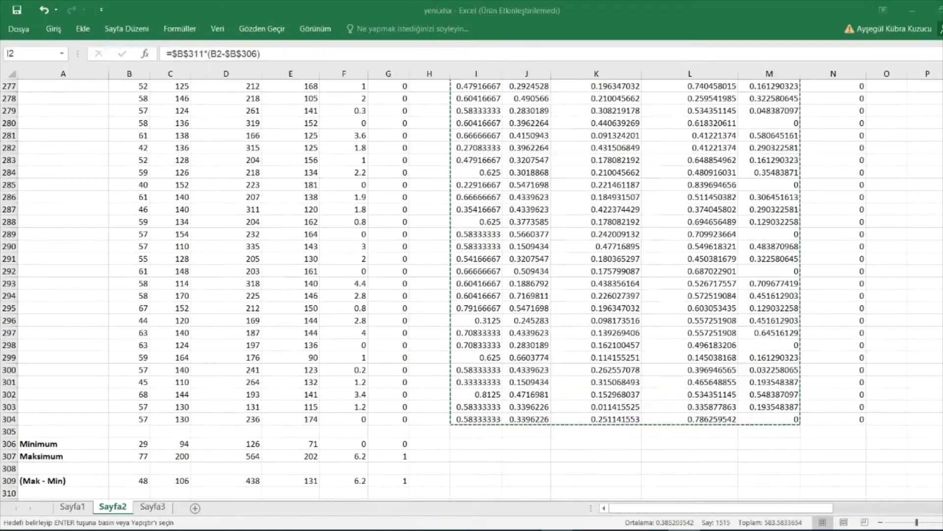
key("ctrl+c")
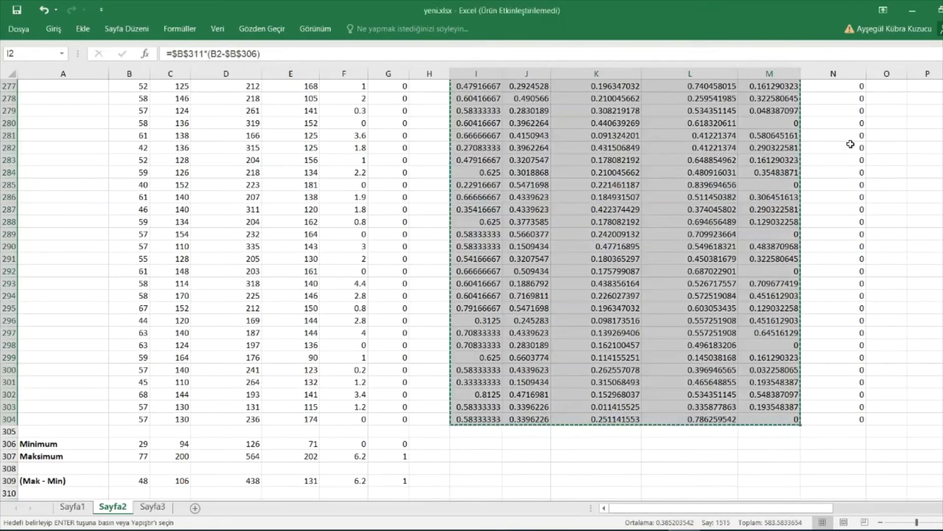
left_click_drag(841, 357, 779, 1)
left_click_drag(778, 1, 813, 99)
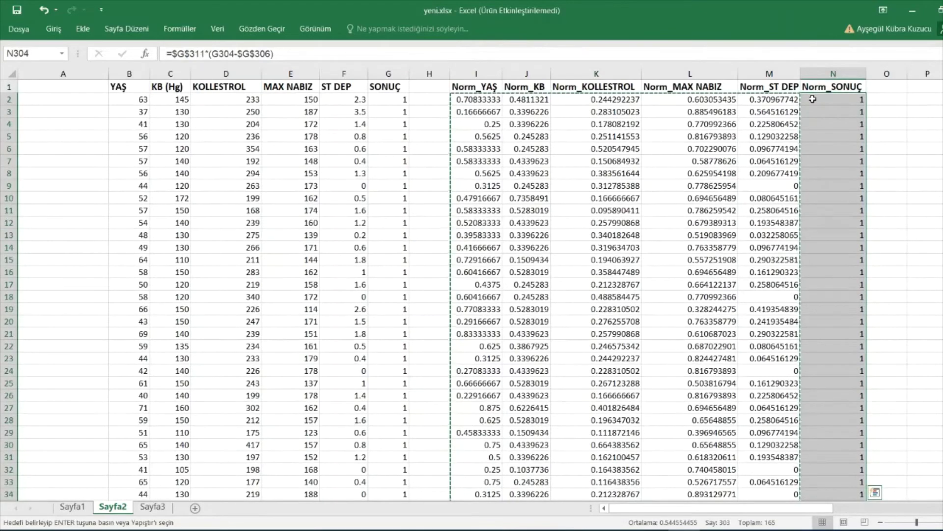
key("alt+Tab")
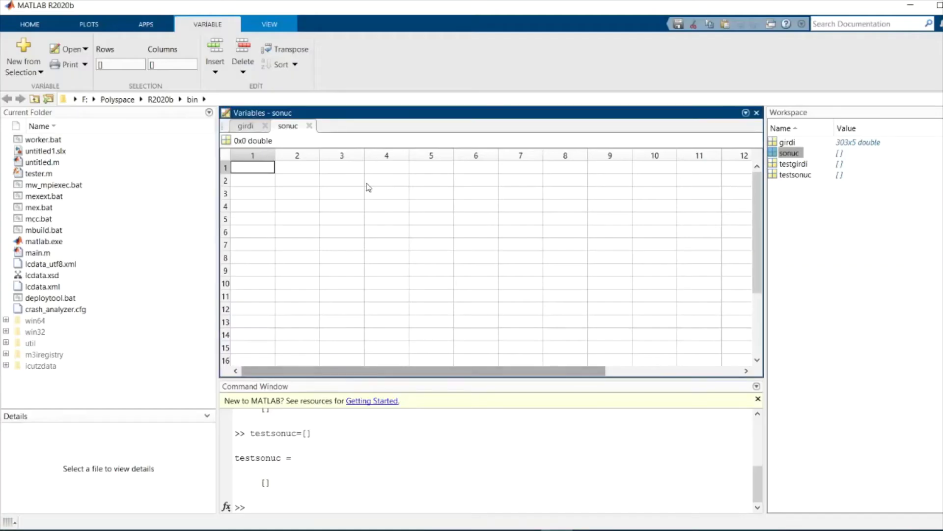
key("ctrl+v")
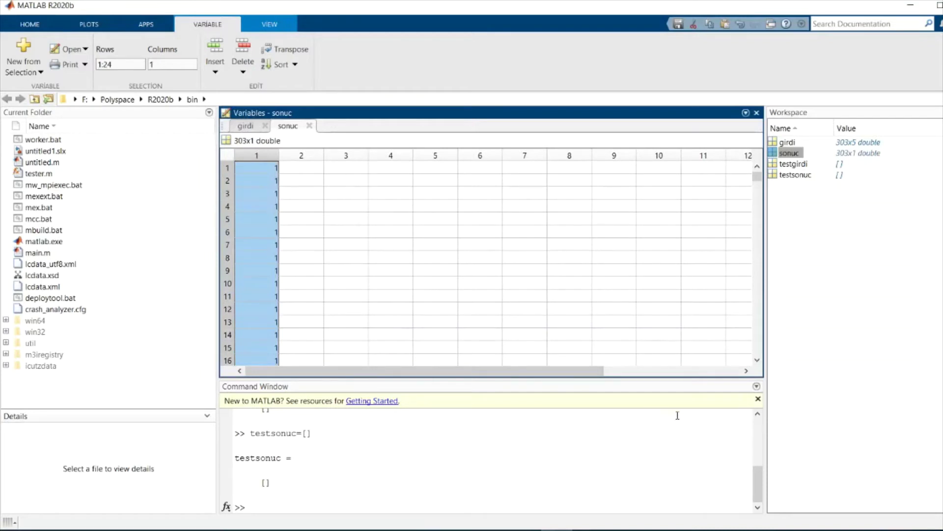
Step: Copy the normalized test inputs in I2:M11 from the Excel sheet Sayfa3 and paste them into the MATLAB variable testgirdi
key("alt+Tab")
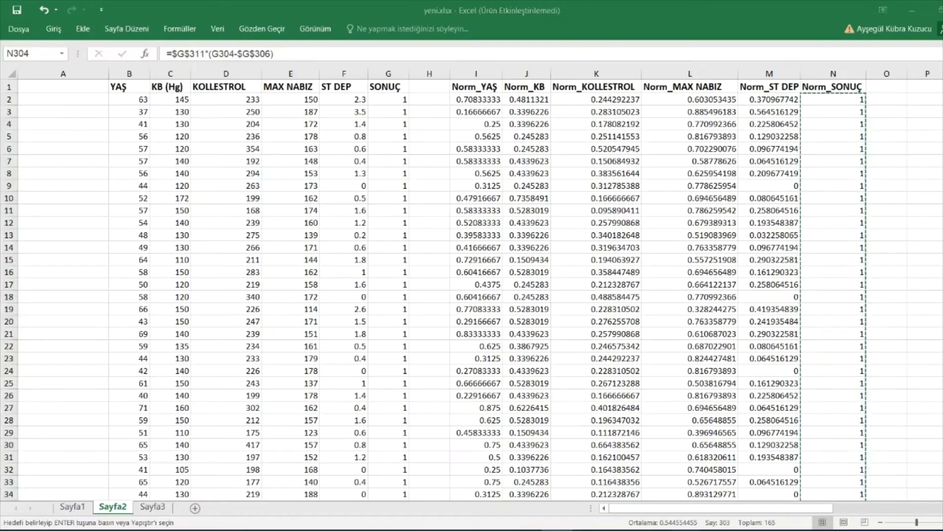
left_click(147, 508)
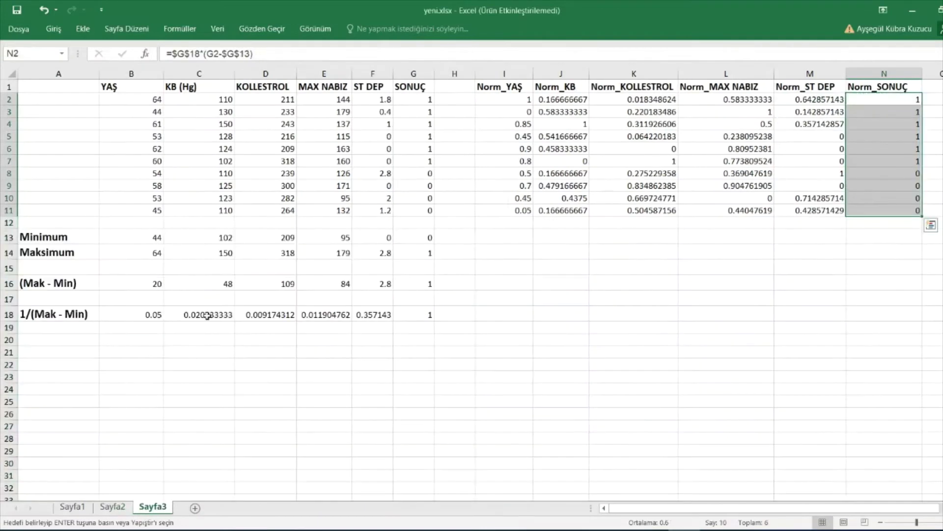
left_click(521, 175)
left_click(506, 101)
left_click_drag(528, 126, 816, 211)
key("ctrl+c")
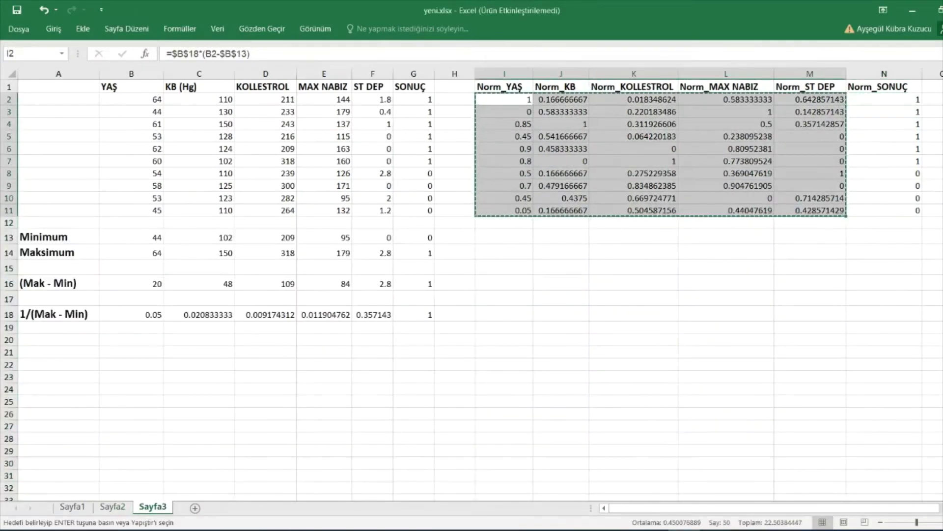
key("alt+Tab")
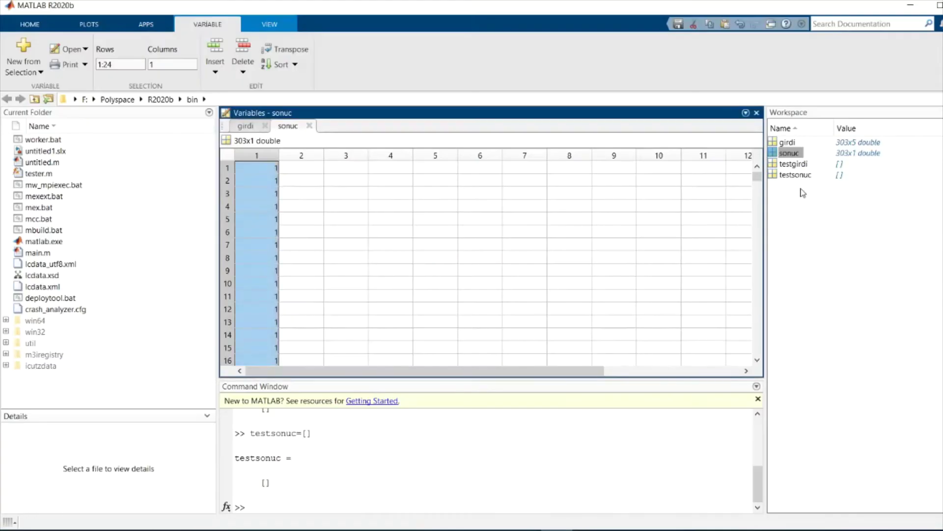
double_click(793, 164)
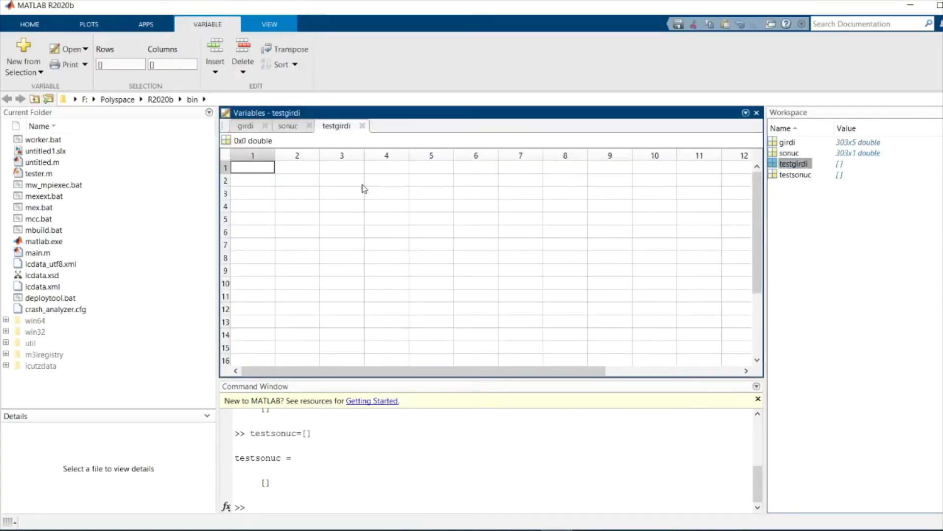
key("ctrl+v")
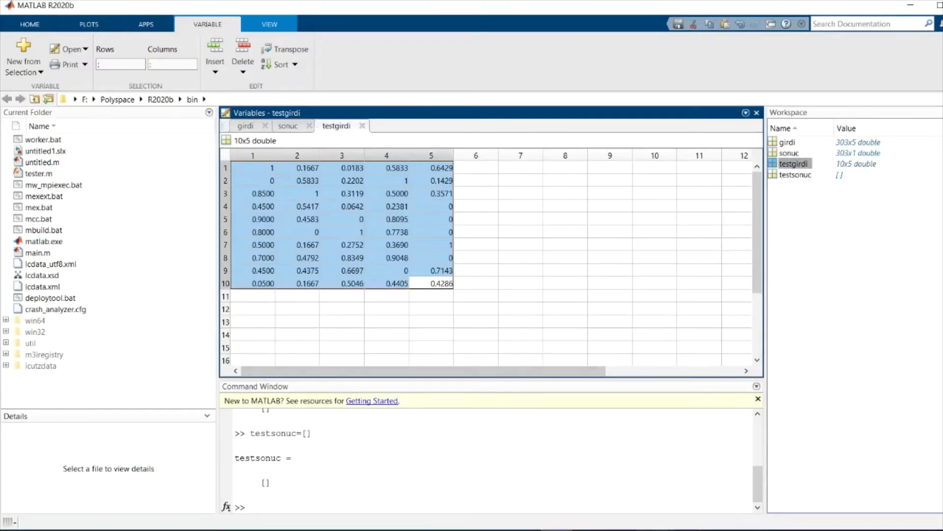
Step: Copy the Norm_SONUÇ values in N2:N11 from the Excel sheet Sayfa3 and paste them into the MATLAB variable testsonuc
key("alt+Tab")
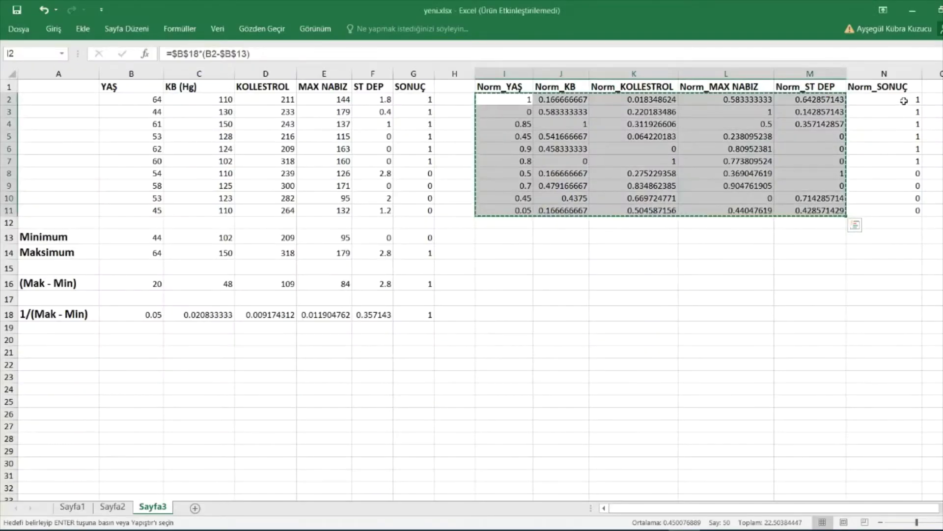
left_click_drag(905, 99, 904, 208)
key("ctrl+c")
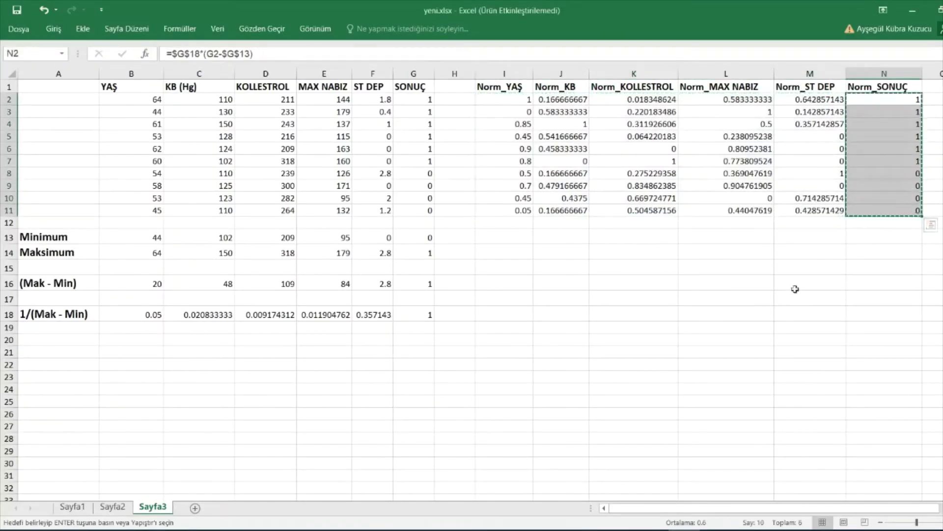
key("alt+Tab")
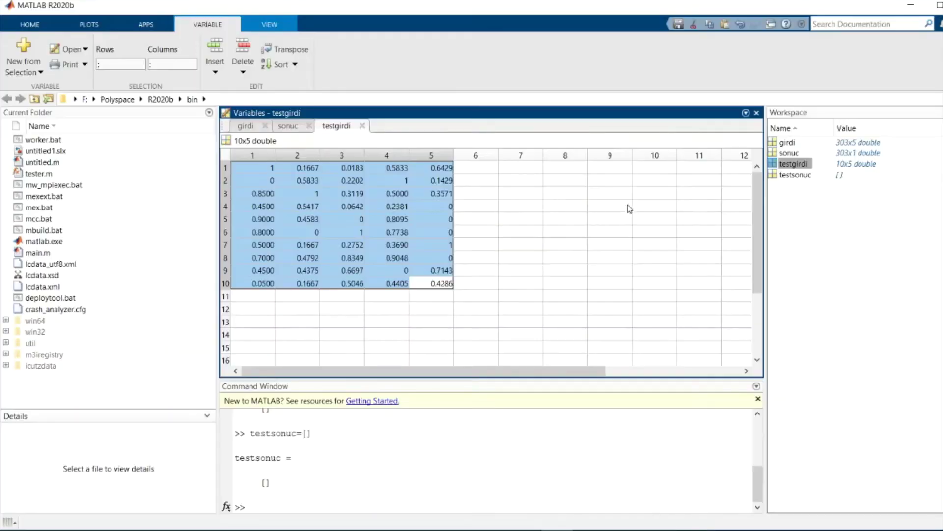
double_click(795, 174)
key("ctrl+v")
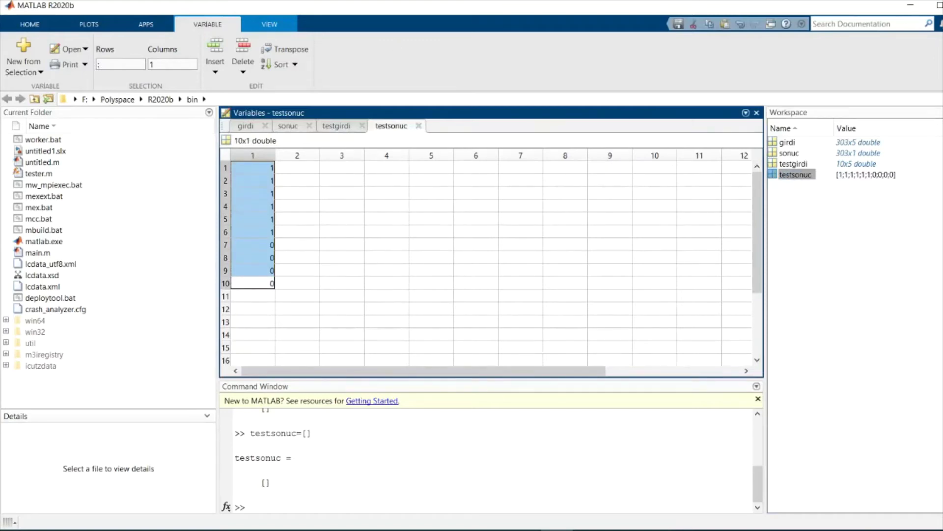
Step: Transpose the training variables in the Command Window with girdi=girdi'; and sonuc=sonuc';
key("alt+Tab")
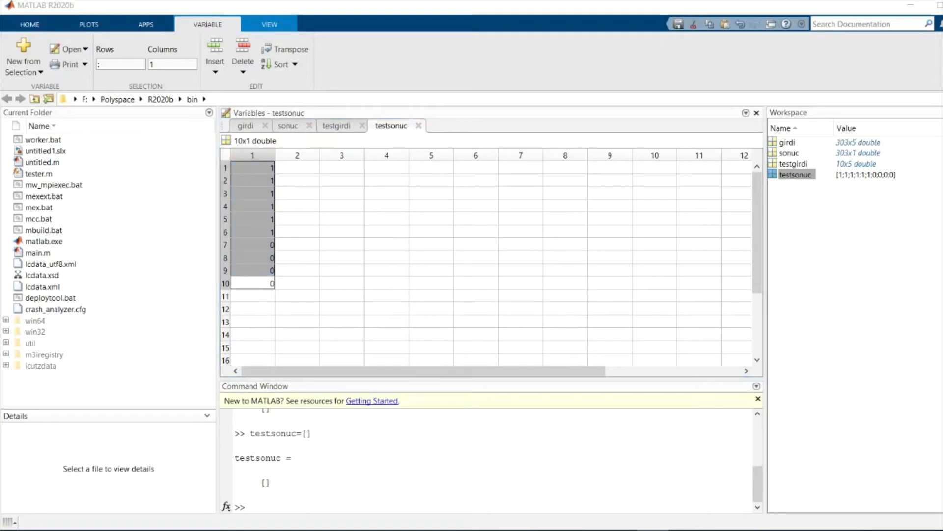
left_click(292, 496)
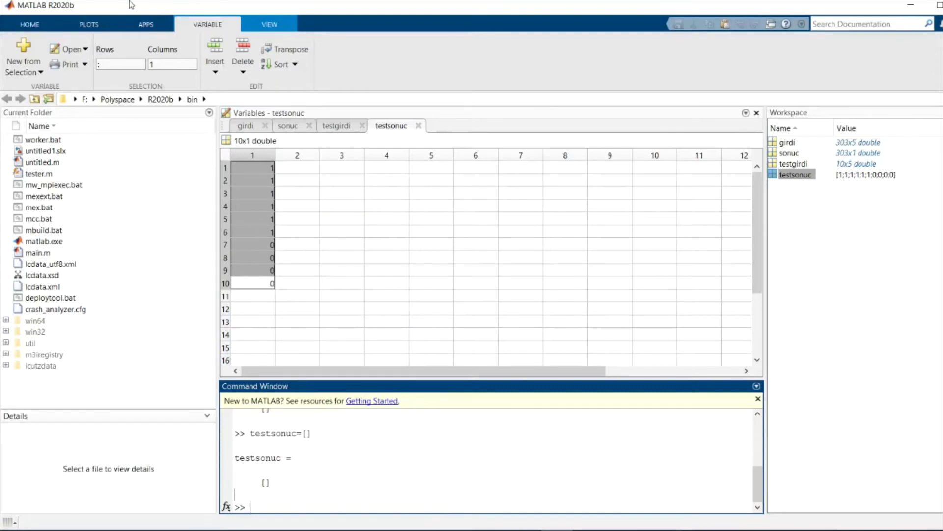
left_click(257, 506)
type("girdi=girdi';")
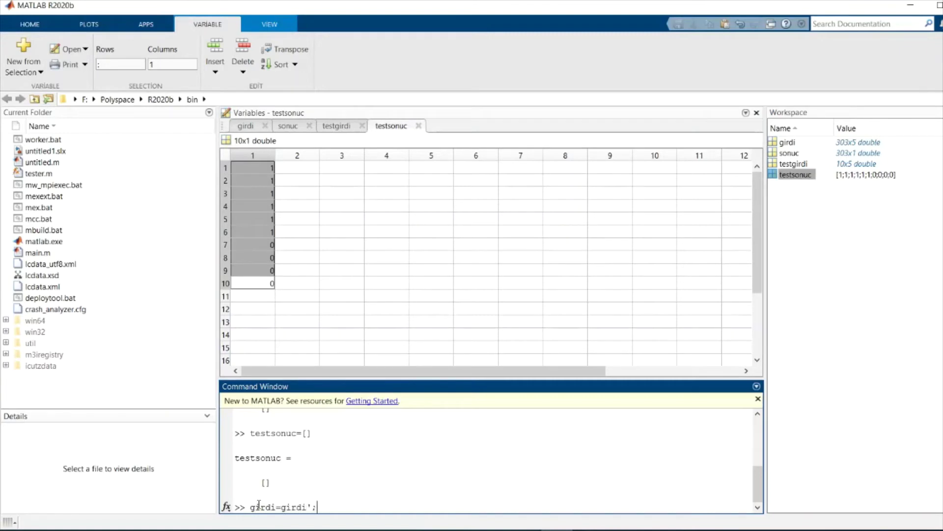
key("Return")
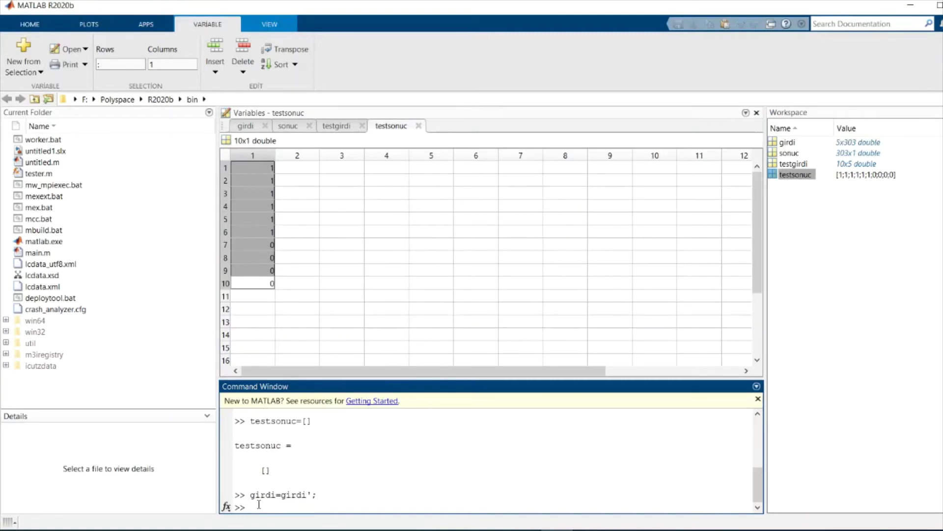
type("sonuc=sonuc';")
key("Return")
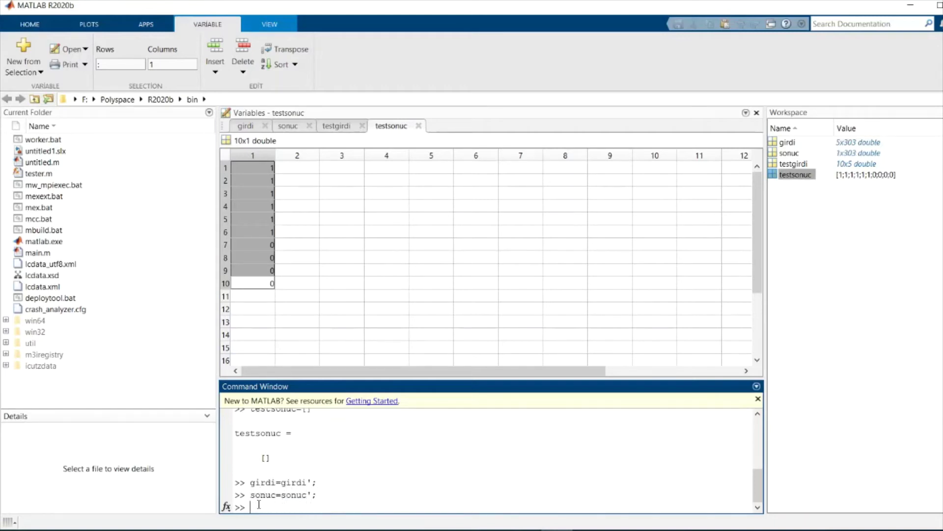
Step: Transpose the test variables with testgirdi=testgirdi'; and testsonuc=testsonuc';
type("testgirdi=testgirdi")
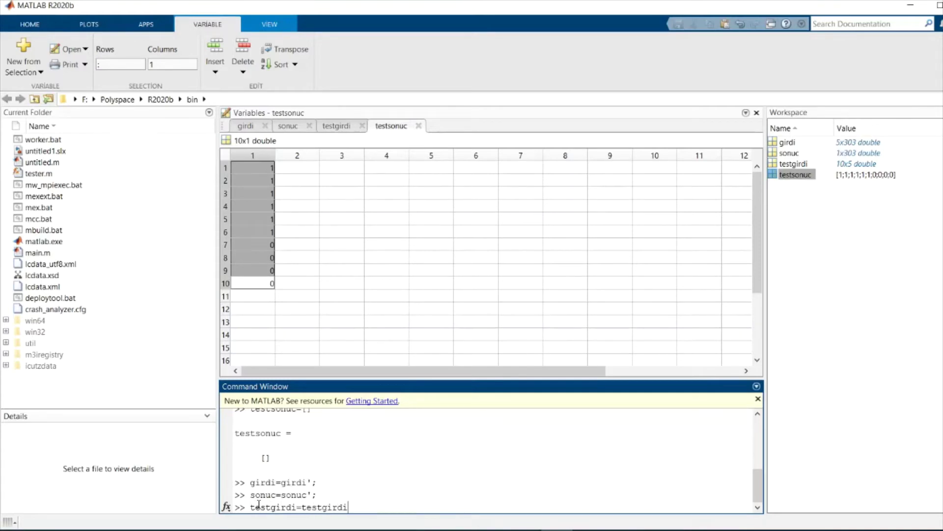
type("';")
key("Return")
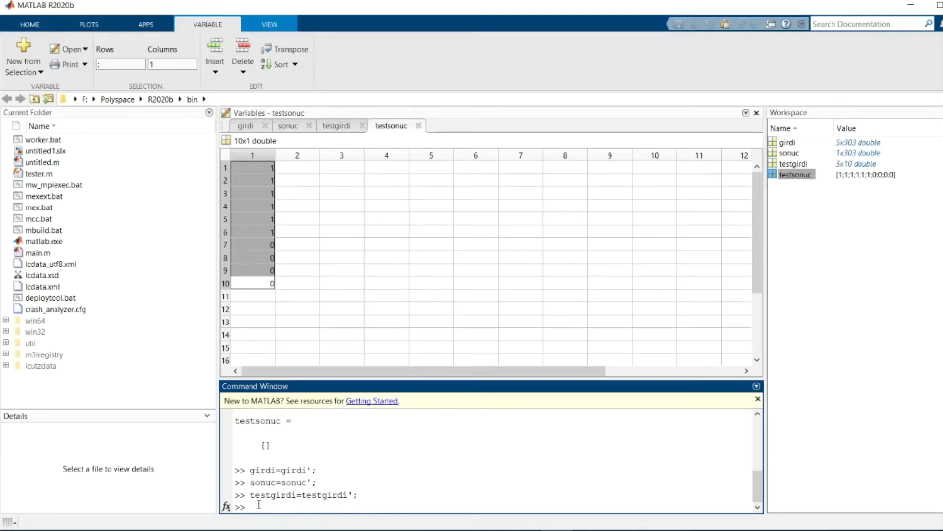
type("testsonuc=testsonuc")
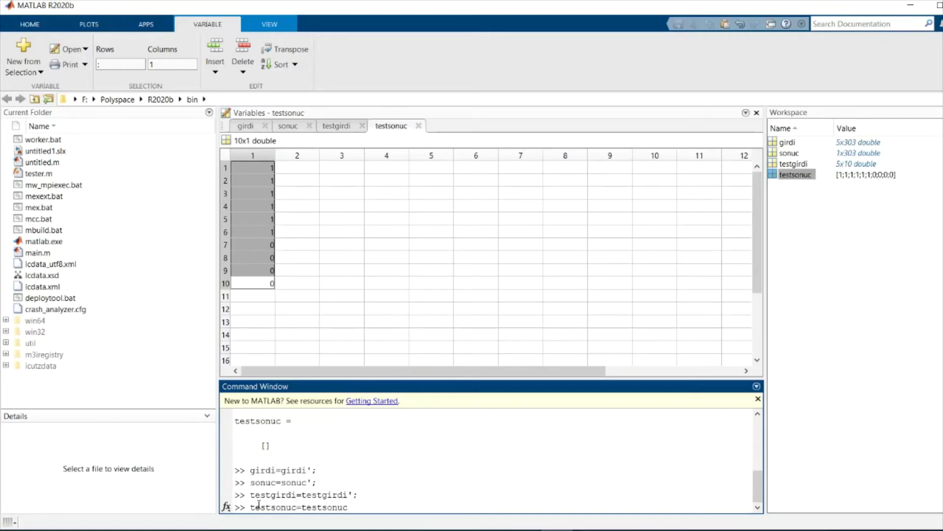
type("';")
key("Return")
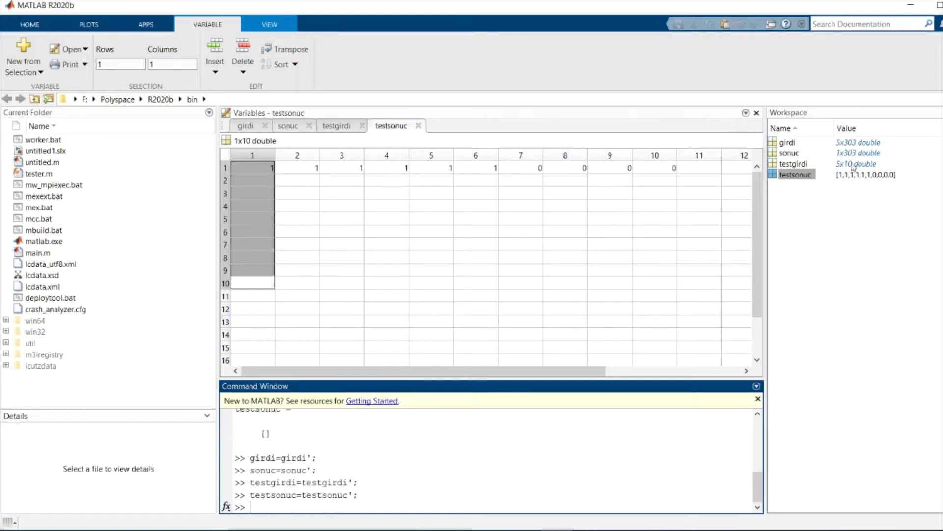
Step: Review the transposed contents of the variables girdi, sonuc, testgirdi and testsonuc
left_click(247, 126)
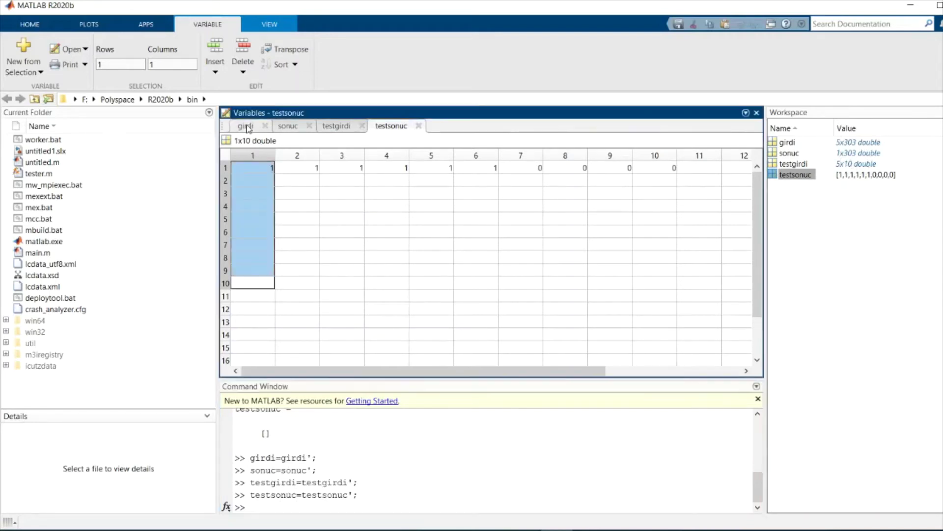
left_click_drag(411, 257, 419, 257)
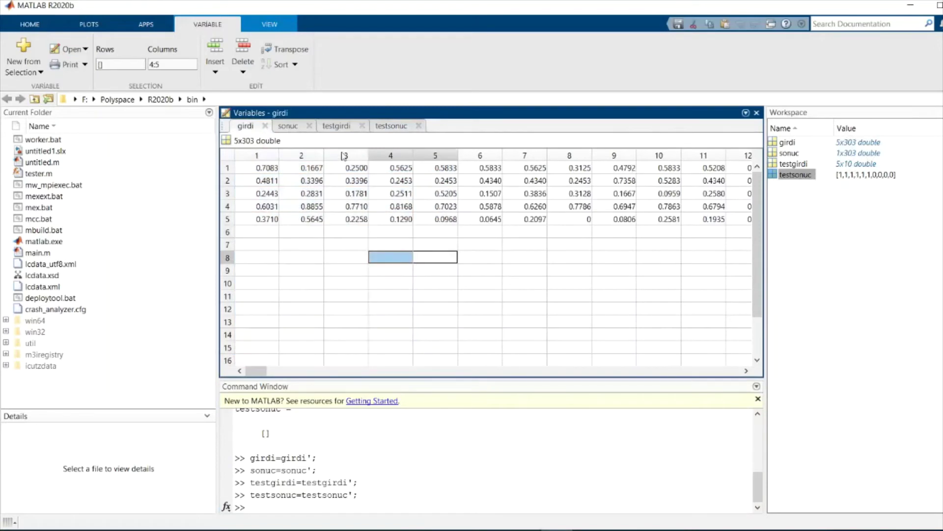
left_click(288, 125)
left_click(336, 126)
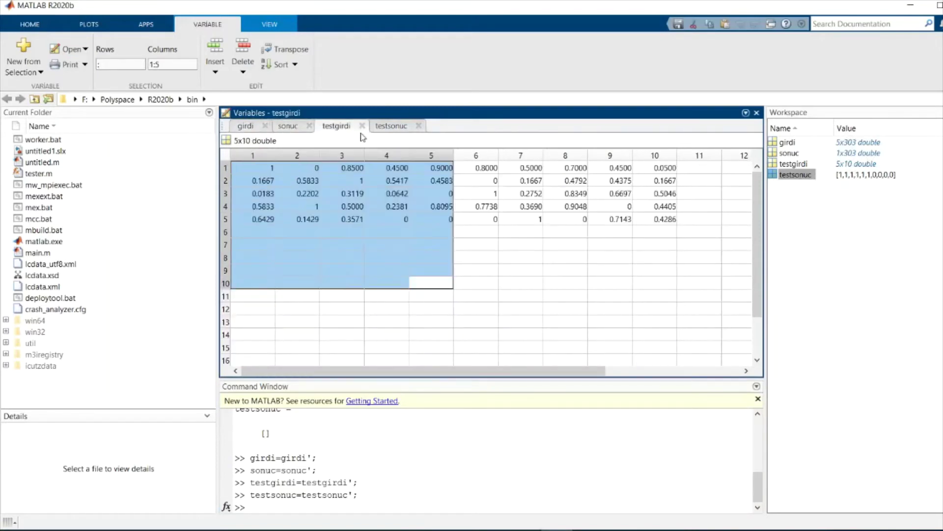
left_click(392, 128)
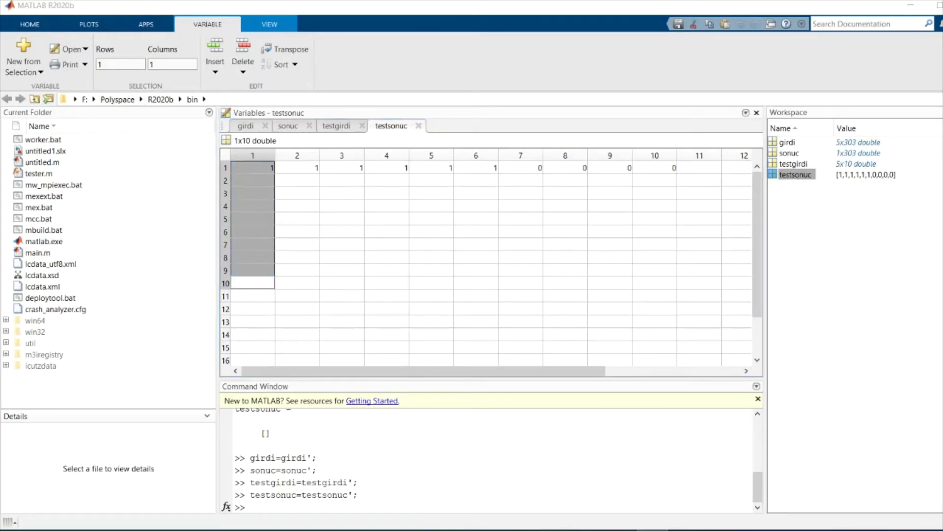
Step: Launch the Neural Network/Data Manager by running nntool in the Command Window
left_click(254, 489)
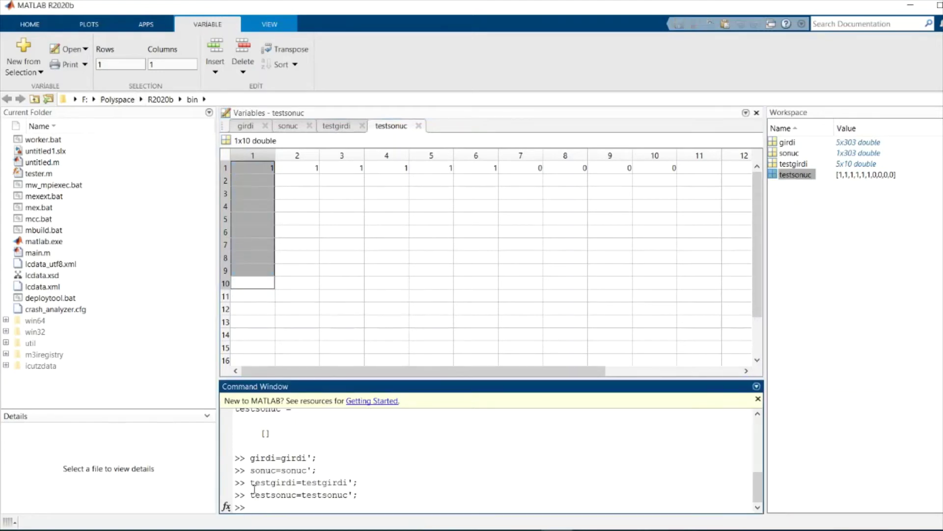
type("nntool")
key("Return")
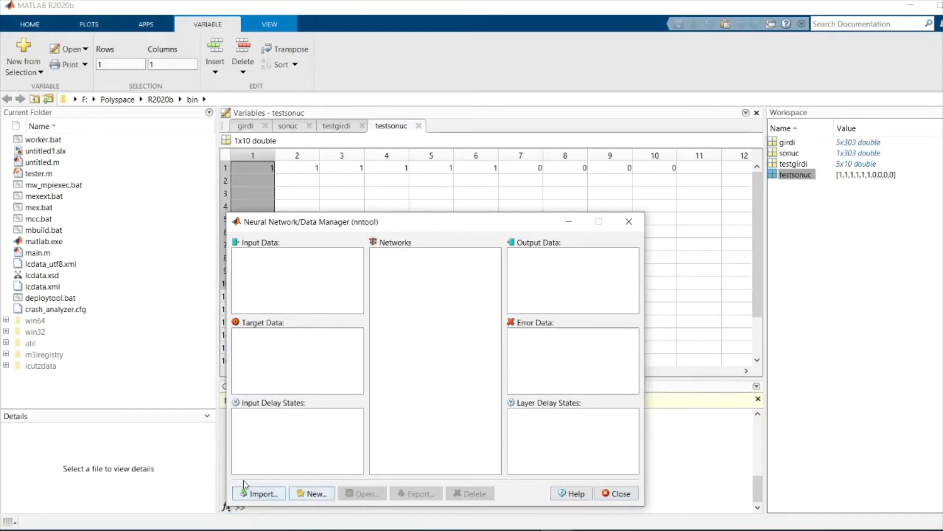
Step: Import the workspace variables girdi and testgirdi into the Network/Data Manager as Input Data
left_click(257, 496)
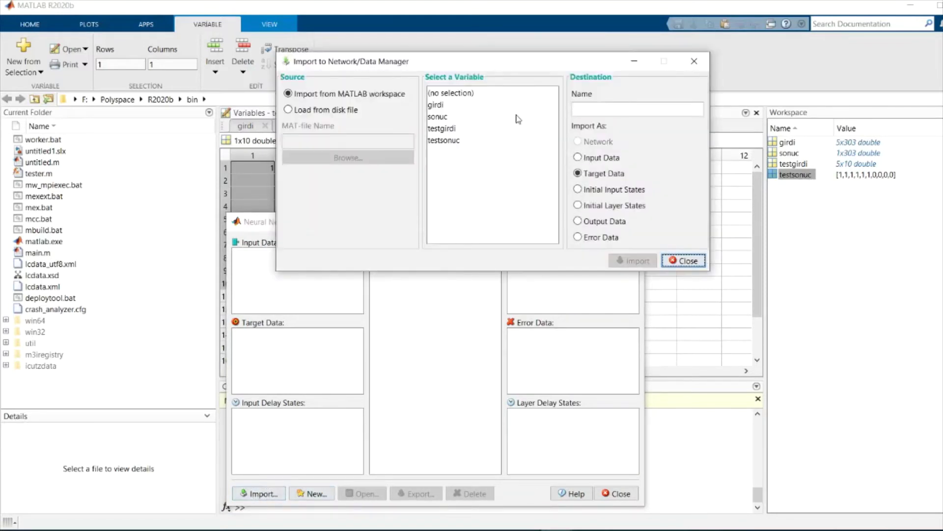
left_click(450, 105)
left_click(595, 158)
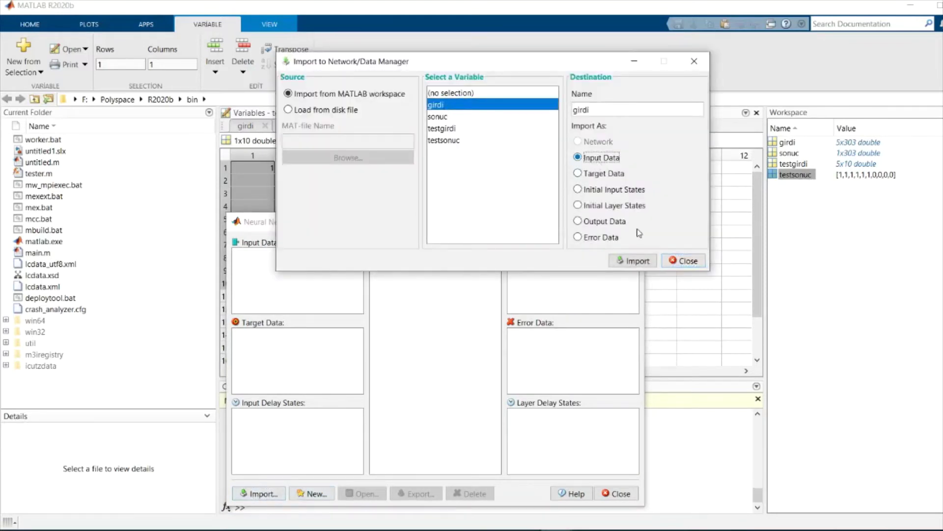
left_click(633, 263)
left_click(637, 297)
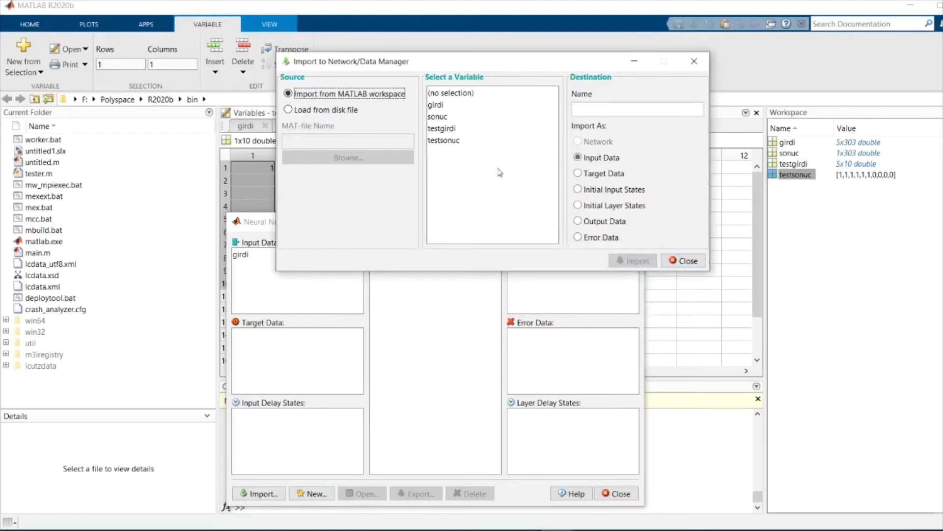
left_click(445, 128)
left_click(633, 261)
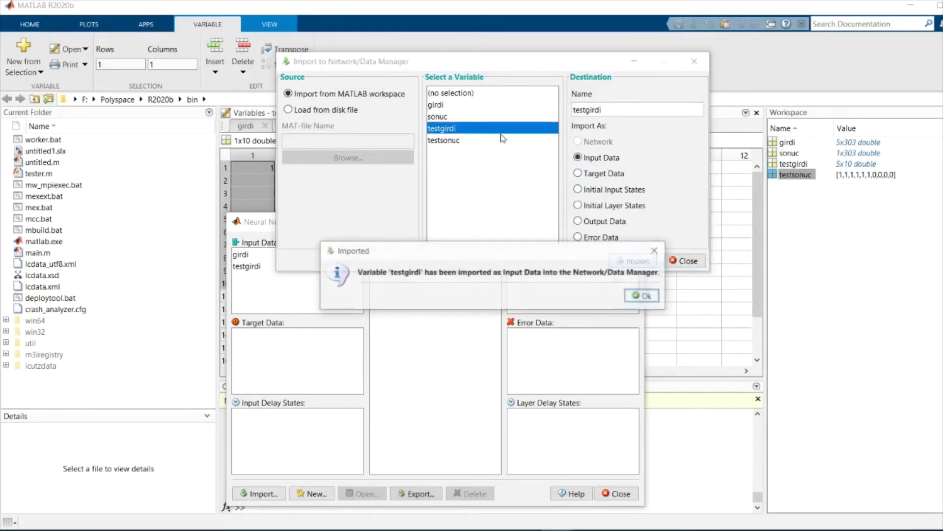
left_click(643, 295)
Step: Import the workspace variables sonuc and testsonuc as Target Data and close the import dialog
left_click(442, 116)
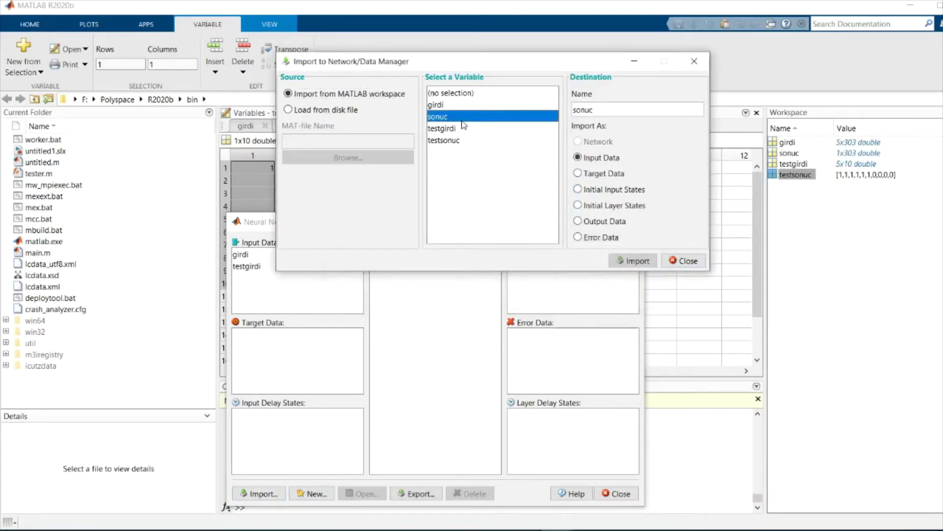
left_click(581, 173)
left_click(629, 262)
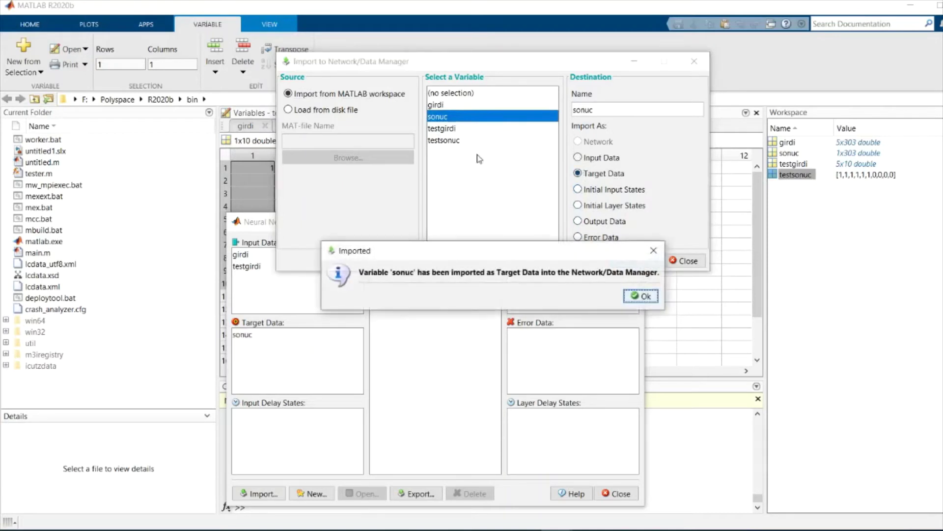
left_click(640, 295)
left_click(452, 140)
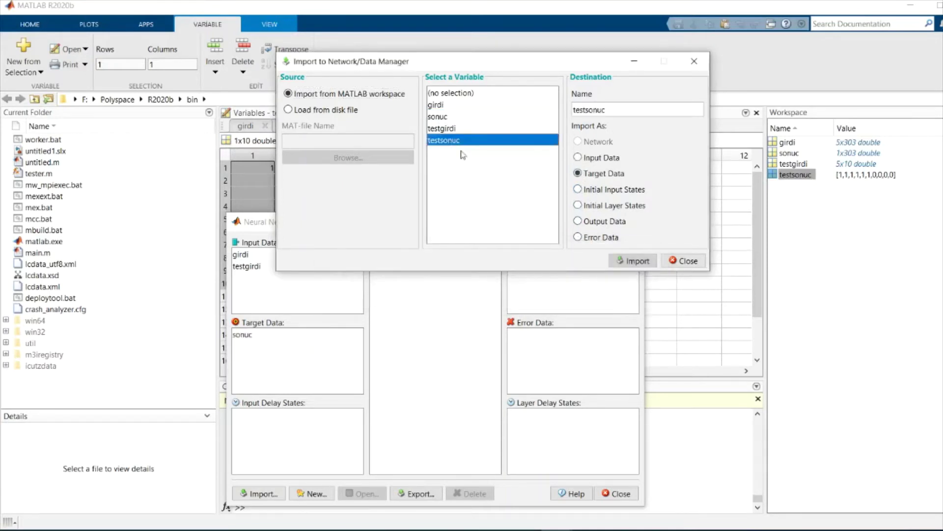
left_click(627, 263)
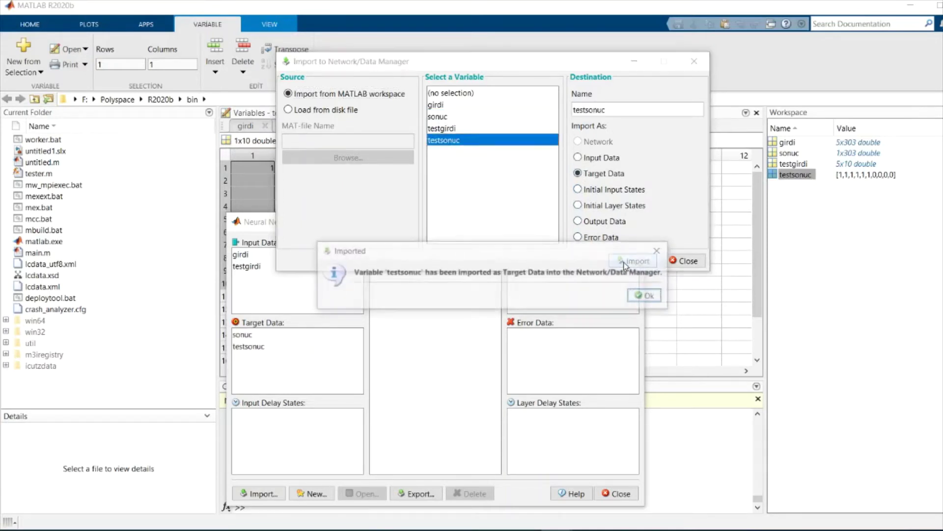
left_click(652, 297)
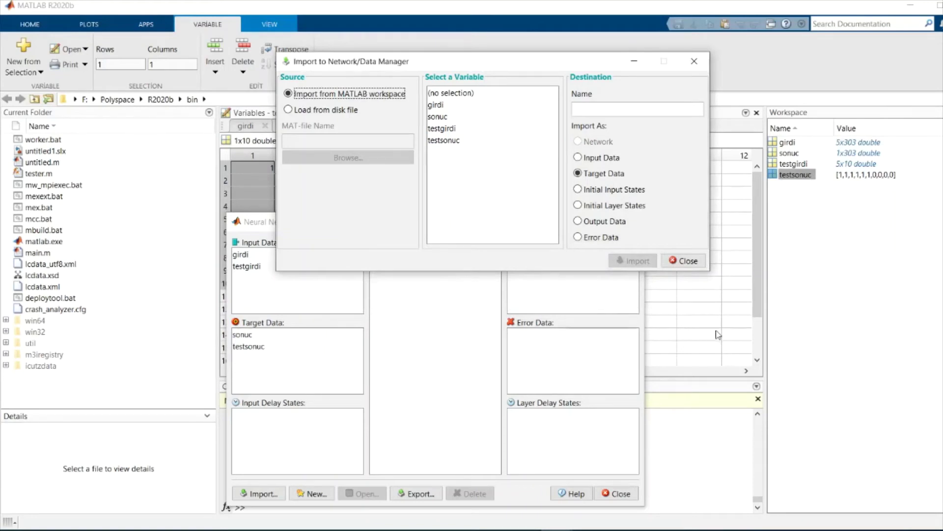
left_click(688, 260)
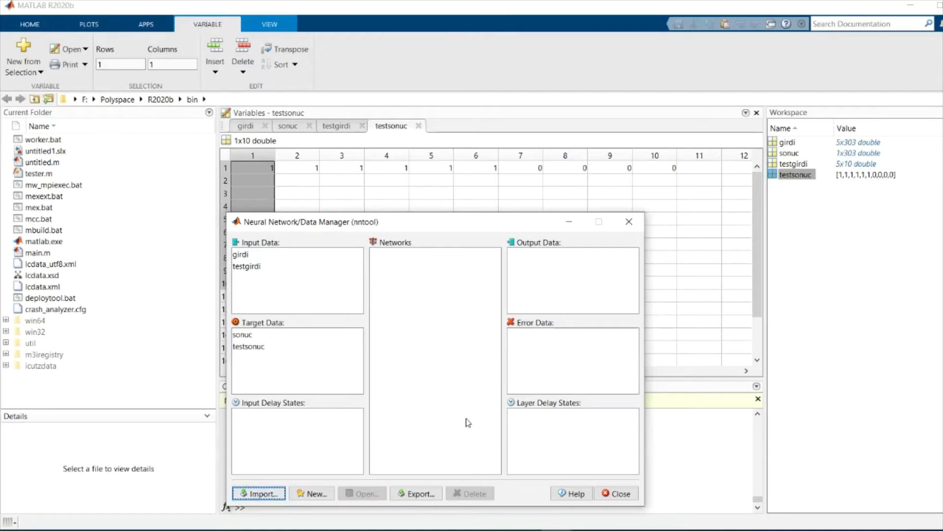
Step: Start a new network named YSA1 with the network type Feed-forward backprop
left_click(309, 496)
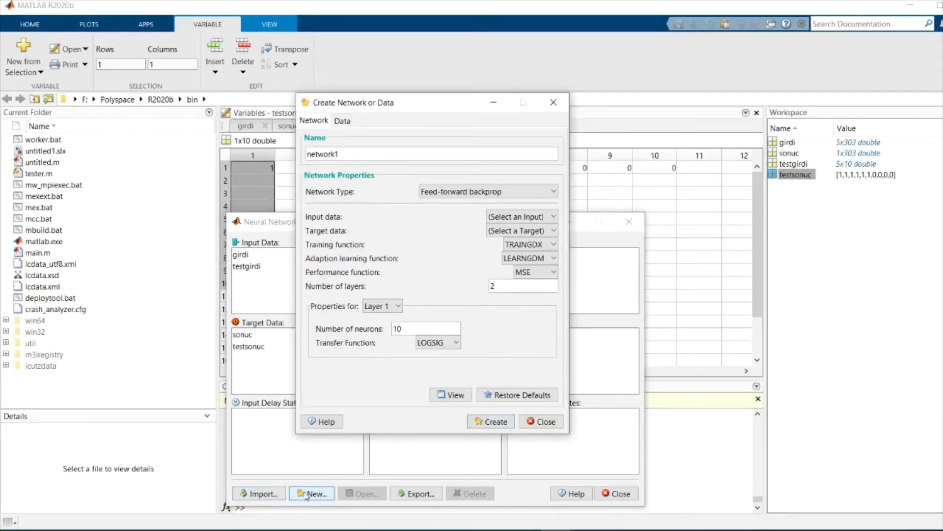
double_click(369, 161)
type("YSA1")
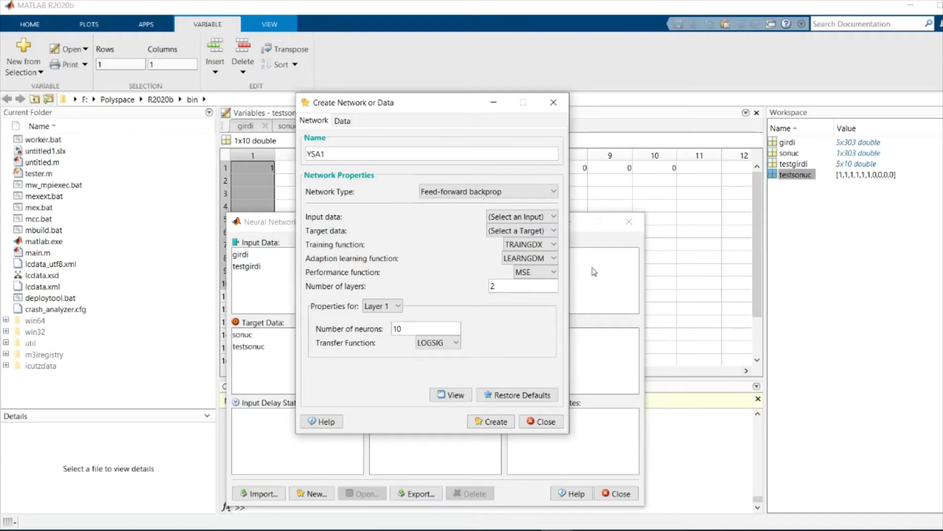
left_click(554, 192)
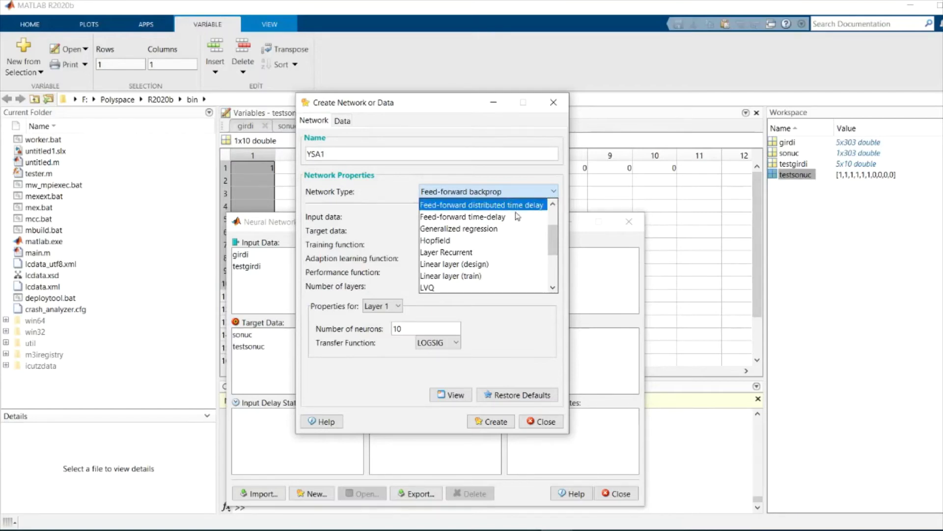
left_click(522, 196)
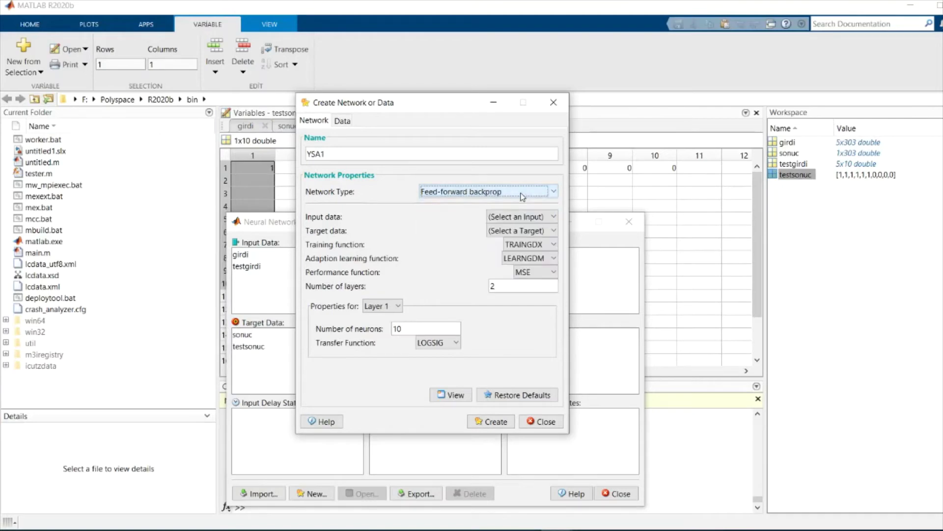
Step: Assign girdi as the input data and sonuc as the target data of the YSA1 network
left_click(533, 217)
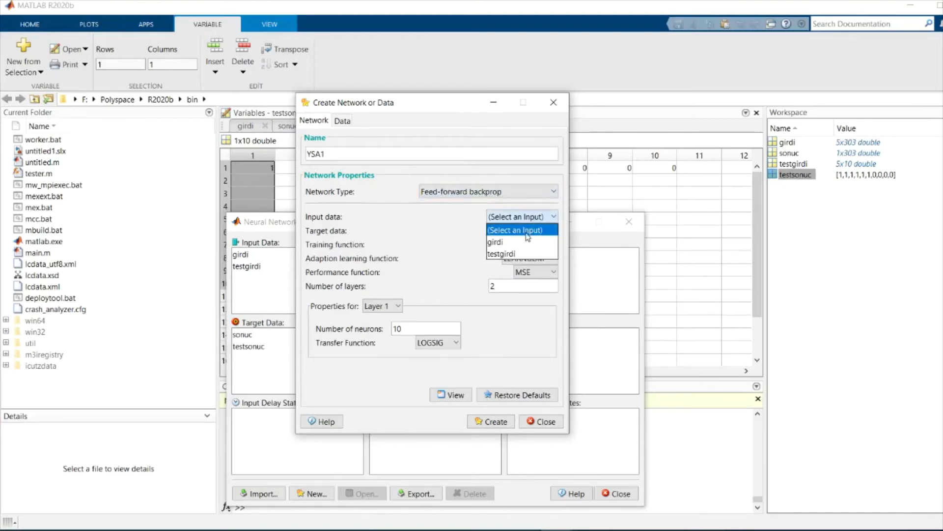
left_click(526, 241)
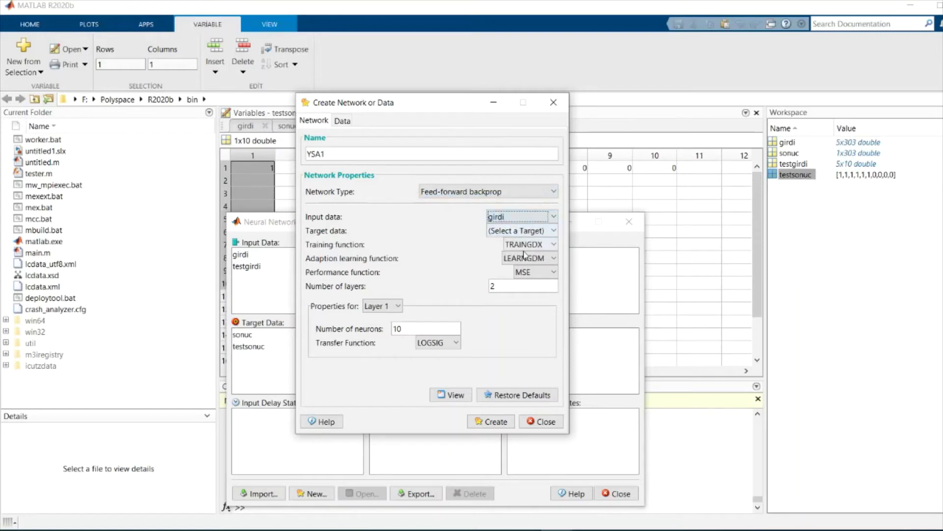
left_click(539, 231)
left_click(530, 256)
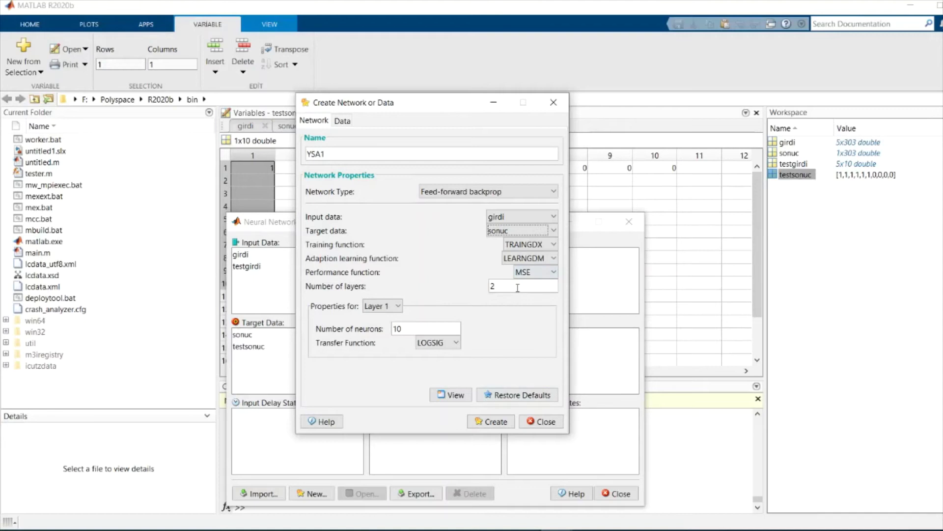
left_click(535, 232)
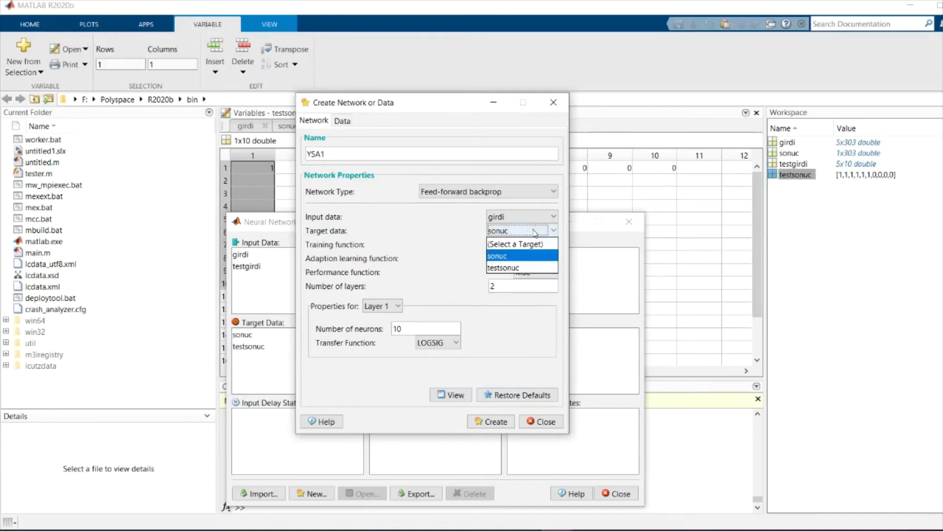
left_click(535, 255)
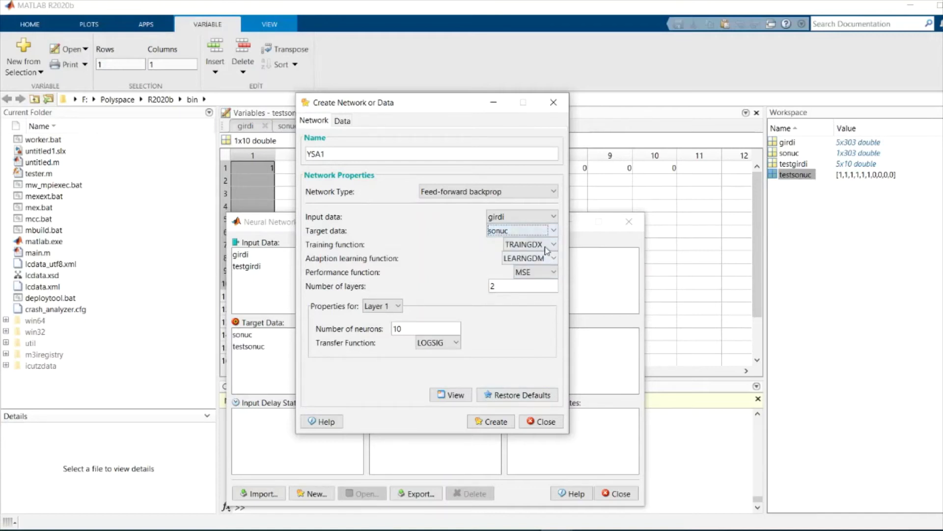
Step: Keep TRAINGDX as the training function and MSE as the performance function for YSA1
left_click(546, 245)
left_click(536, 282)
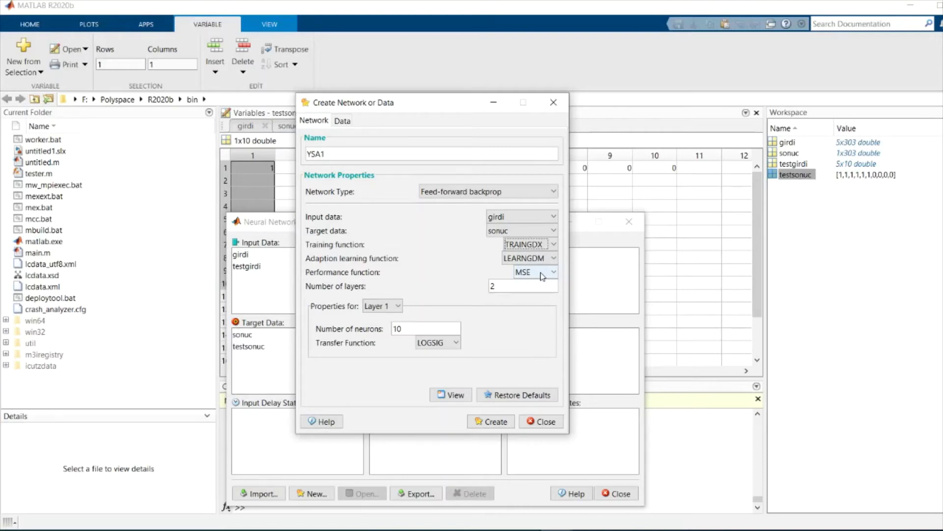
left_click(542, 275)
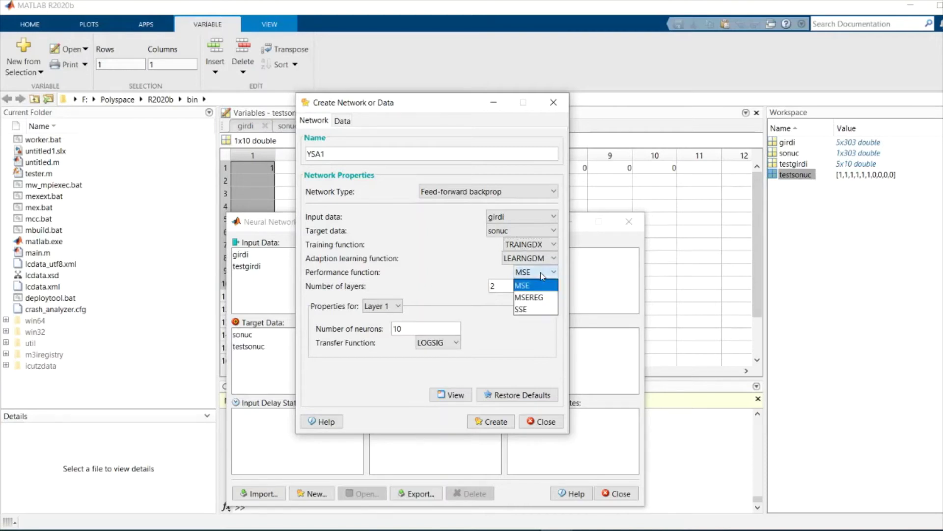
left_click(543, 276)
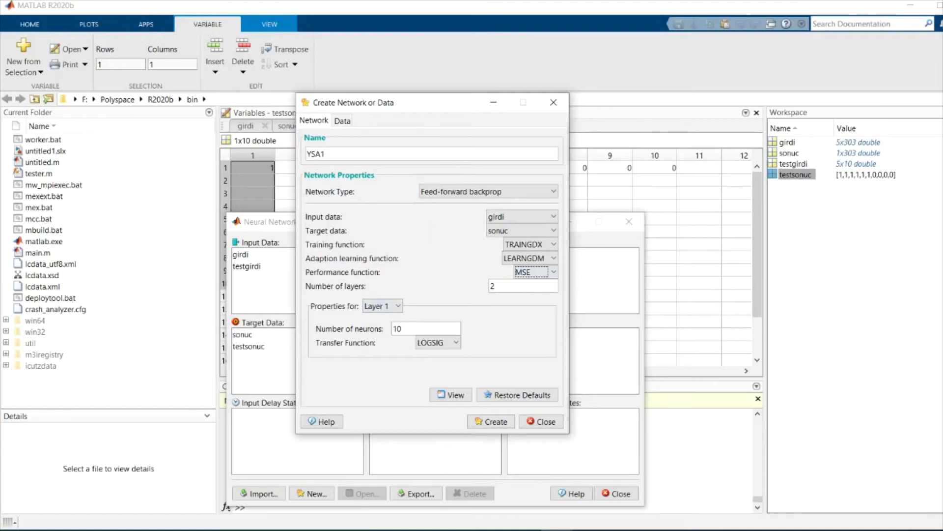
Step: Set Layer 1 to 8 neurons with the LOGSIG transfer function and dismiss the low-battery notice
double_click(410, 328)
type("8")
left_click(435, 344)
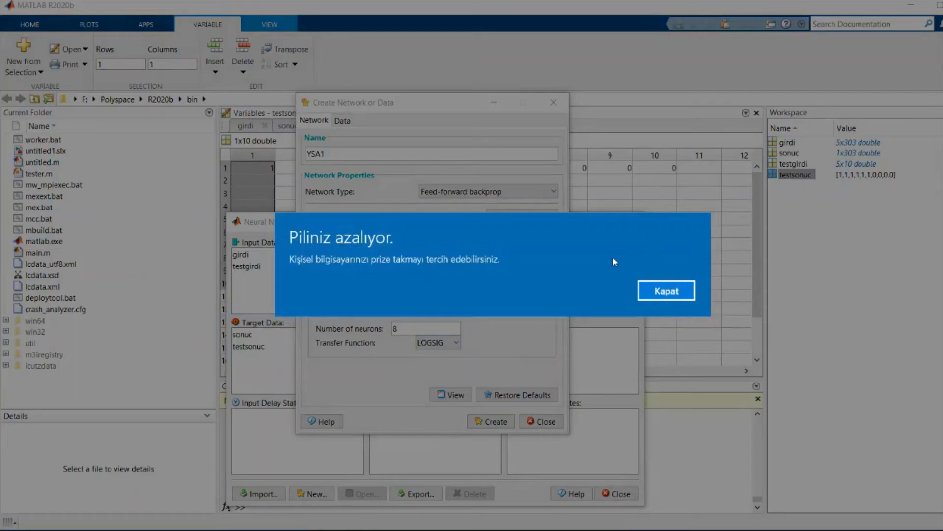
left_click(692, 285)
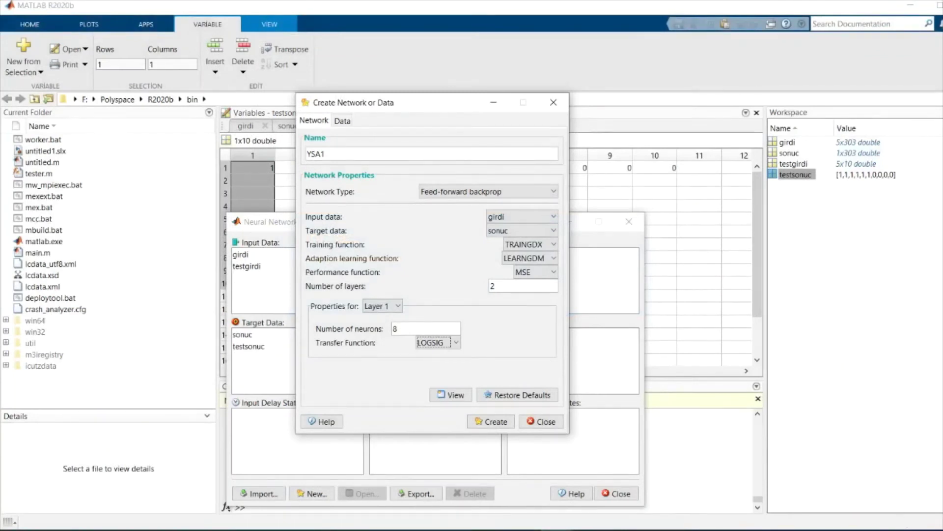
Step: Preview the YSA1 network diagram and create the network
left_click(451, 394)
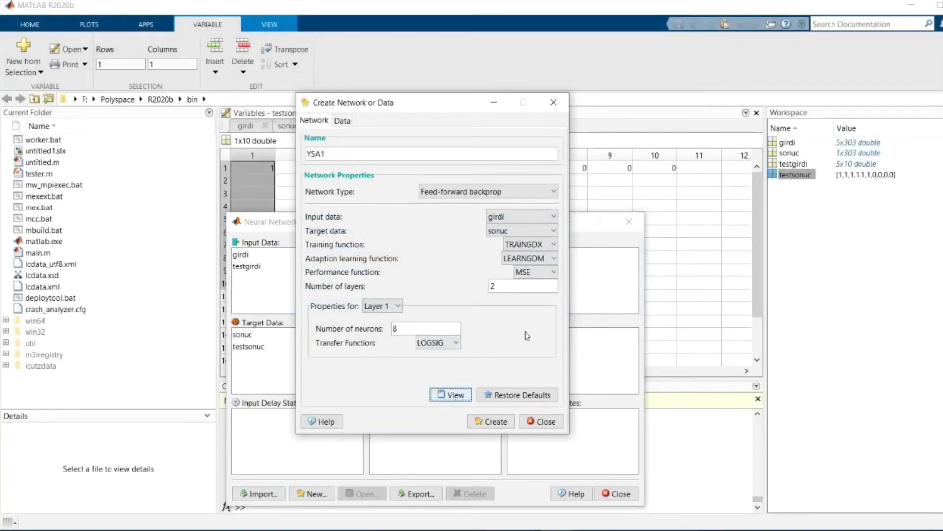
left_click(451, 394)
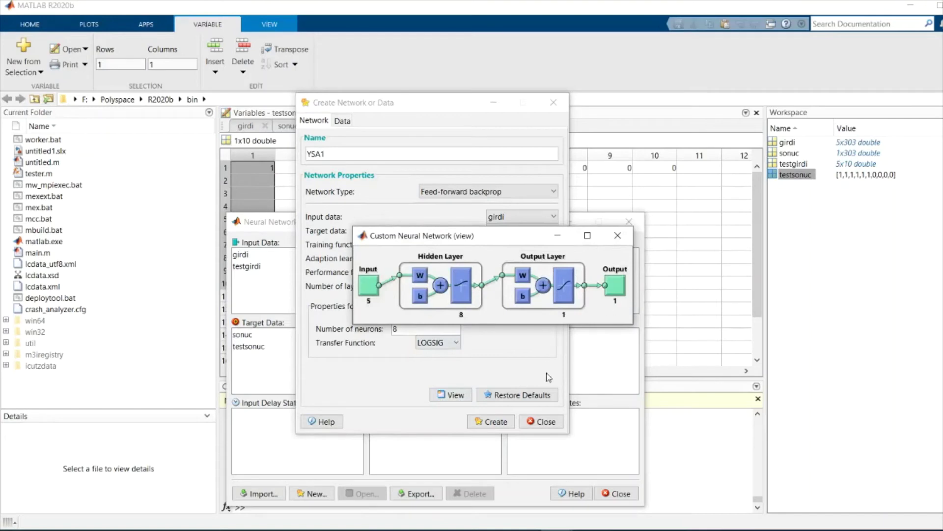
left_click(618, 235)
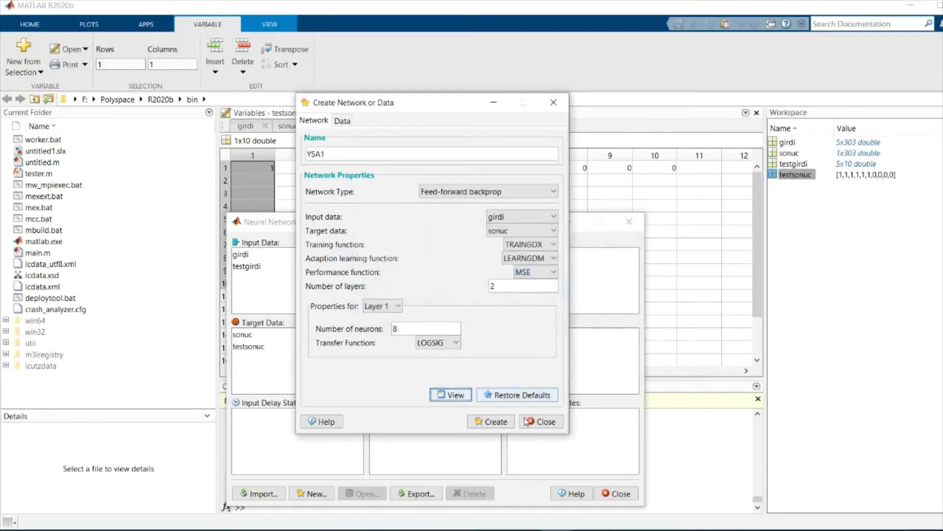
left_click(503, 422)
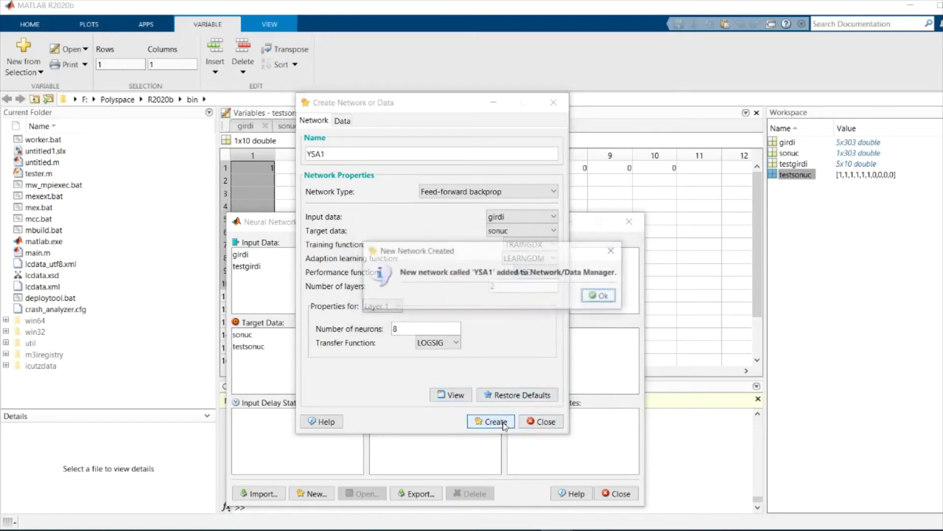
left_click(599, 296)
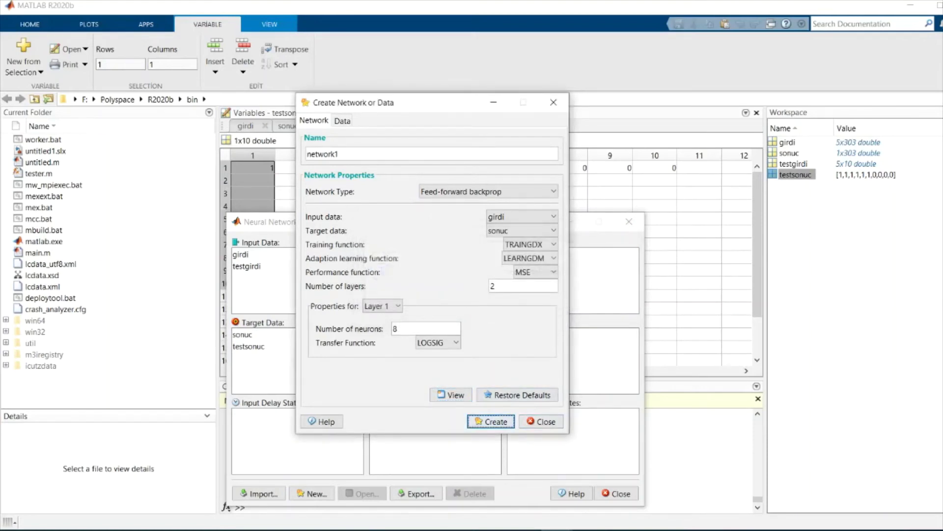
Step: Close the network creation dialog and open the YSA1 network from the data manager
left_click(553, 102)
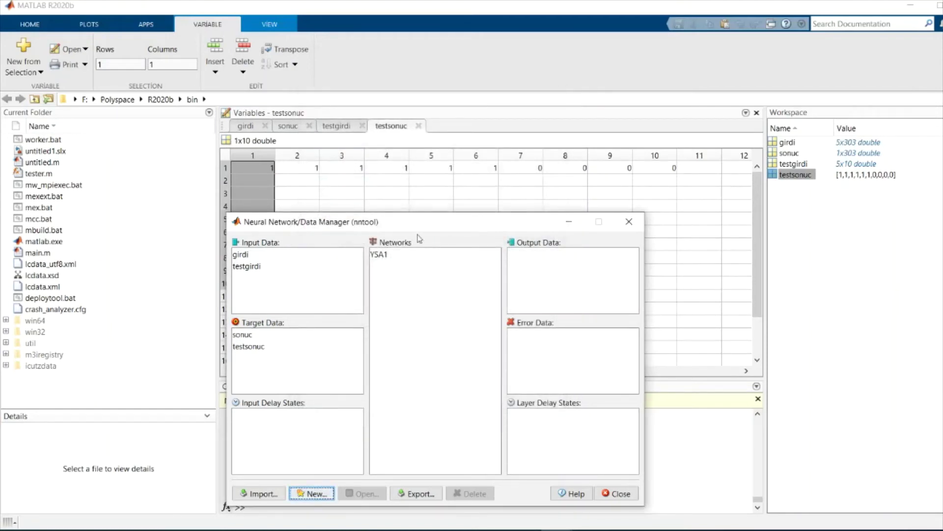
left_click_drag(428, 229, 425, 231)
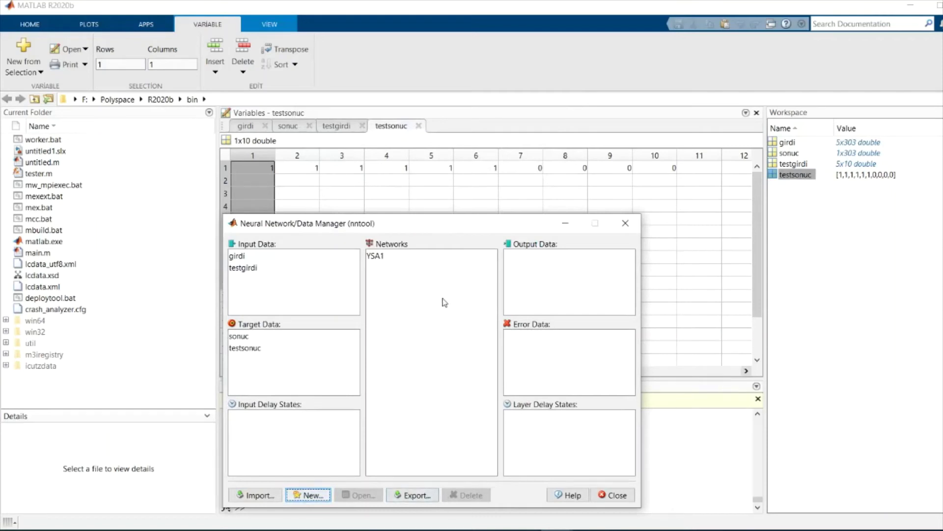
left_click(451, 260)
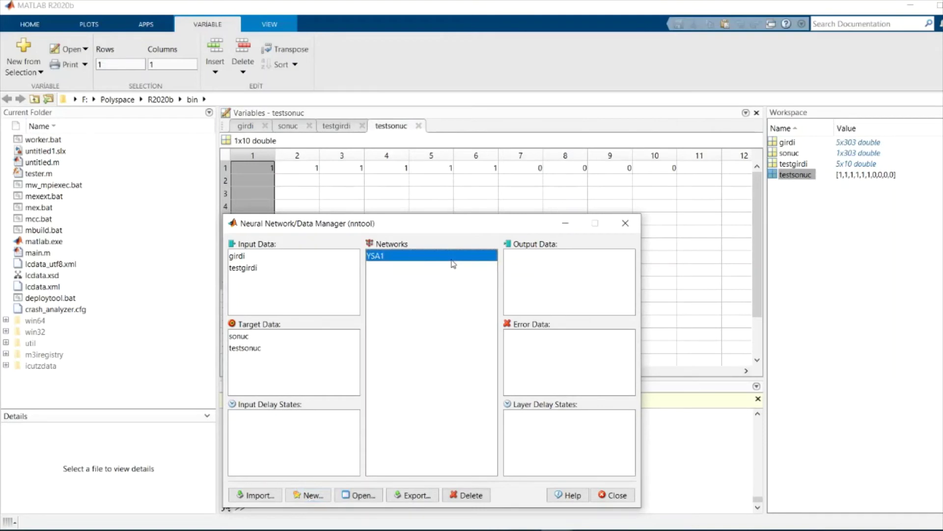
double_click(453, 264)
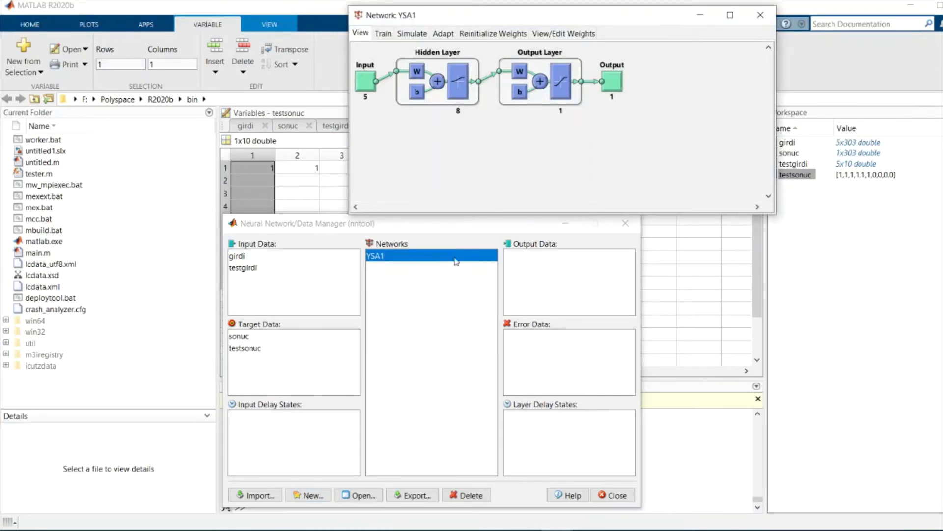
Step: Assign girdi as the training inputs and sonuc as the training targets of YSA1, keeping the default result names
left_click(383, 34)
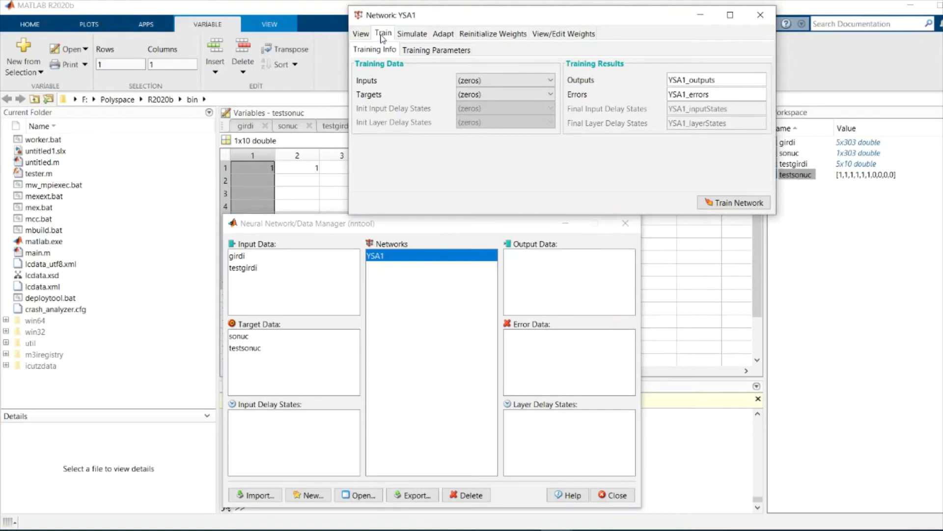
left_click(482, 81)
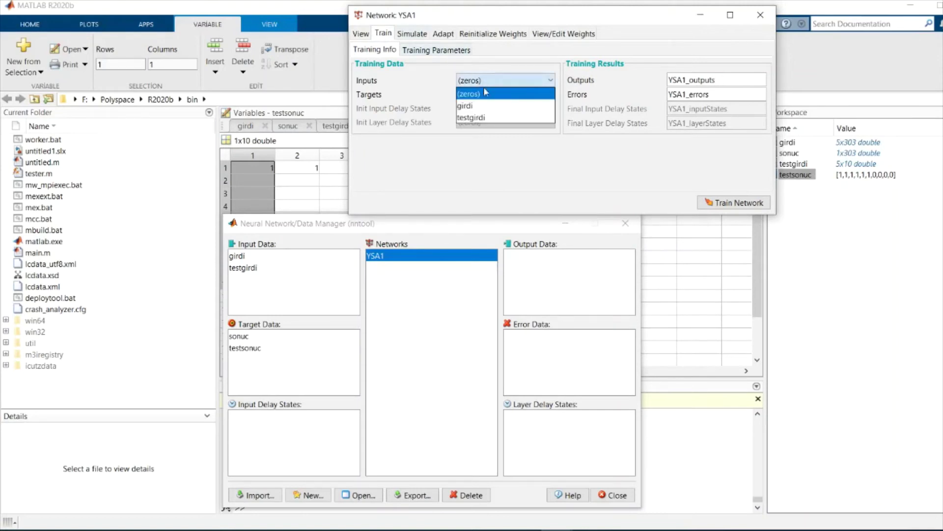
left_click(486, 106)
left_click(494, 94)
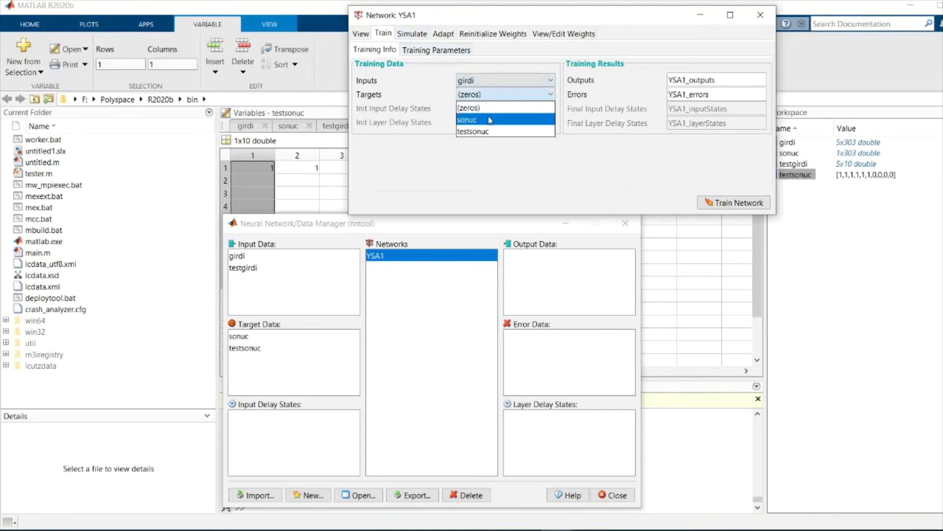
left_click(490, 119)
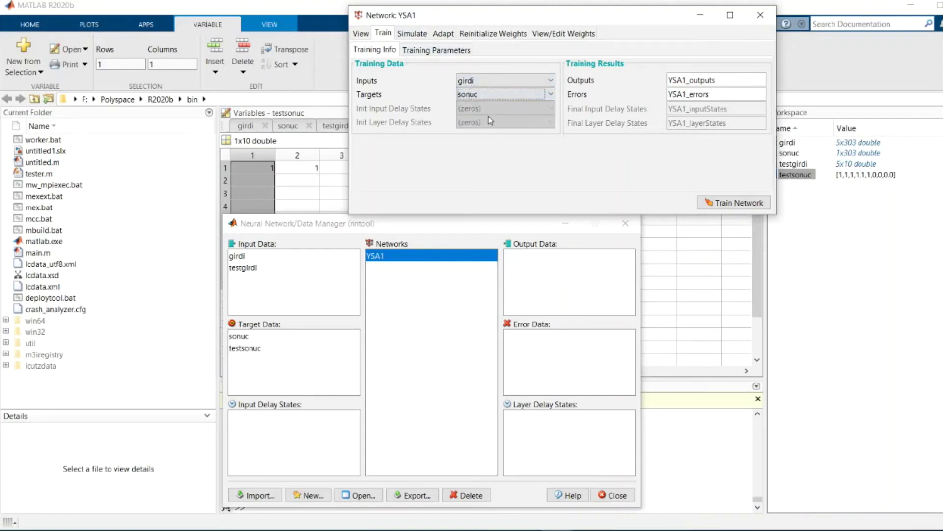
left_click(712, 80)
double_click(713, 80)
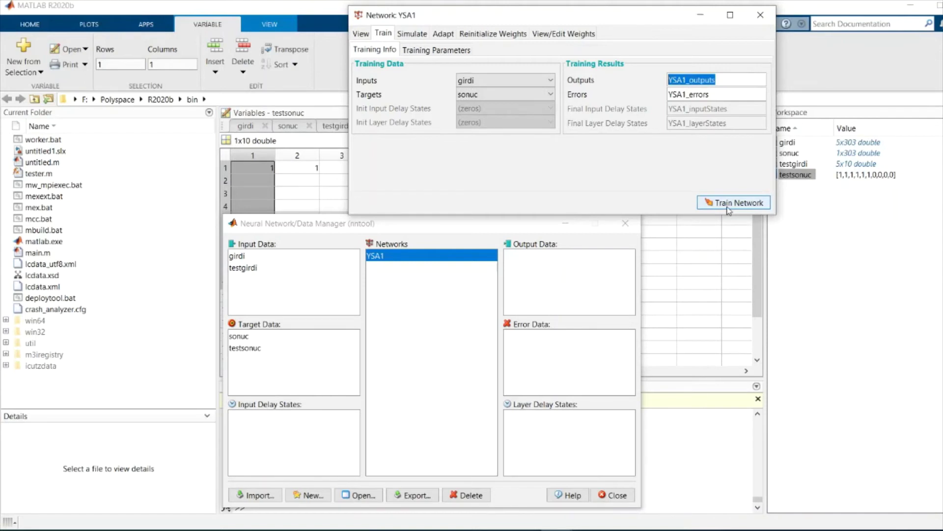
Step: Set the max_fail training parameter to 1000 and train the YSA1 network
left_click(436, 50)
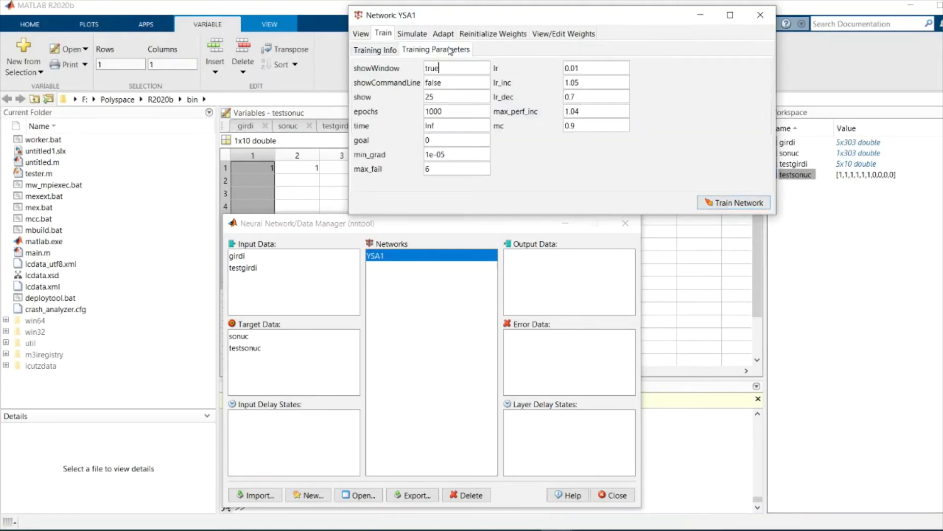
double_click(440, 173)
type("1000")
left_click(600, 123)
left_click(723, 204)
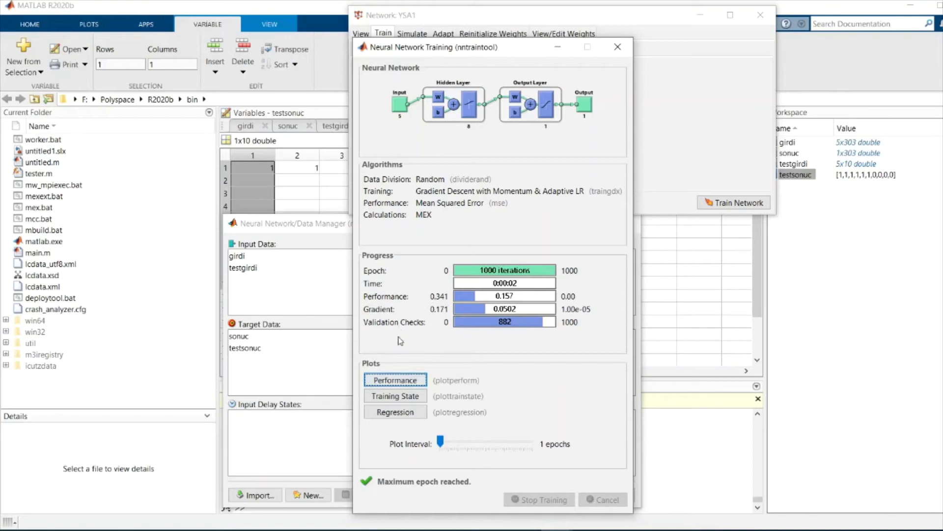
Step: Examine the performance and regression plots of the first YSA1 training run
left_click(403, 376)
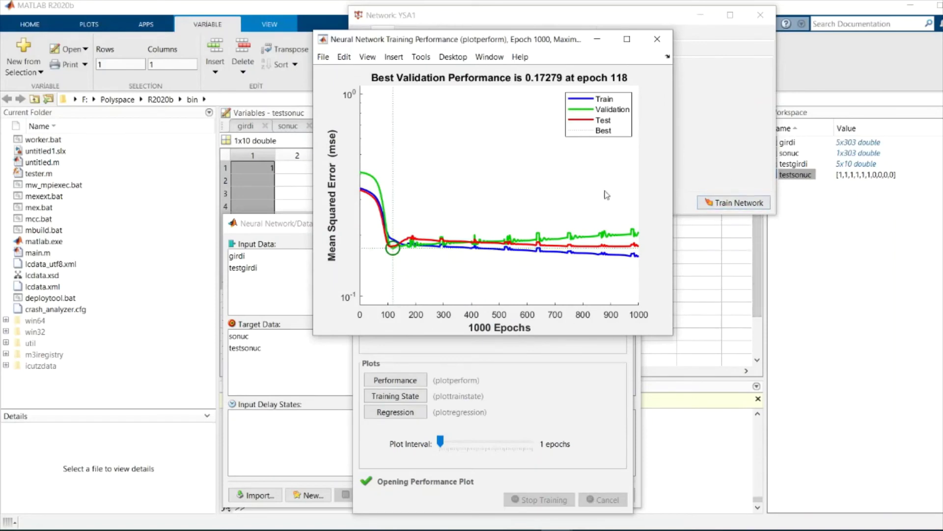
left_click(656, 42)
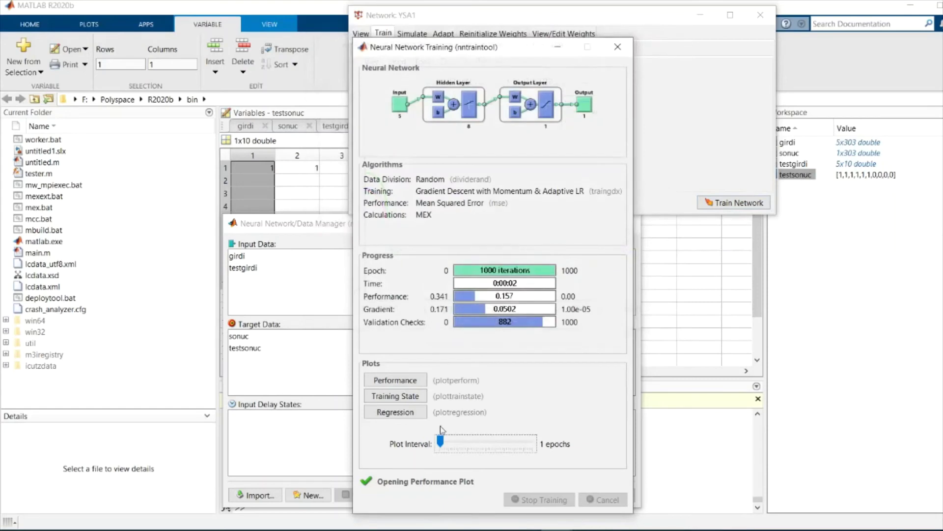
left_click(417, 413)
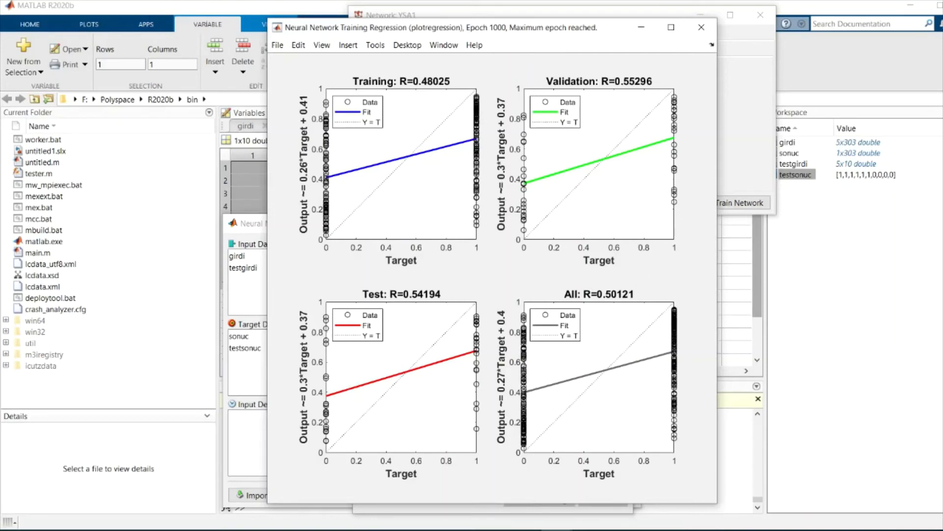
left_click(702, 27)
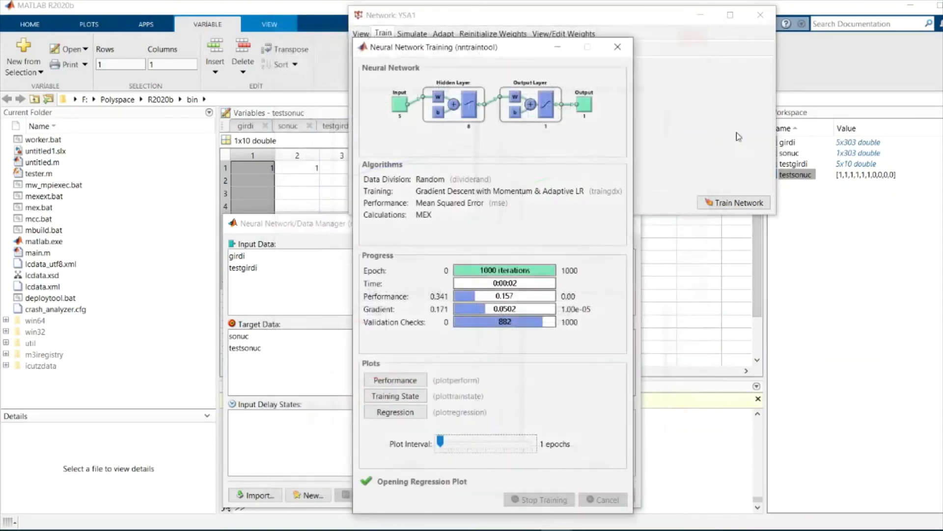
Step: Retrain YSA1 with the same parameters and inspect its new performance and regression plots
left_click(744, 203)
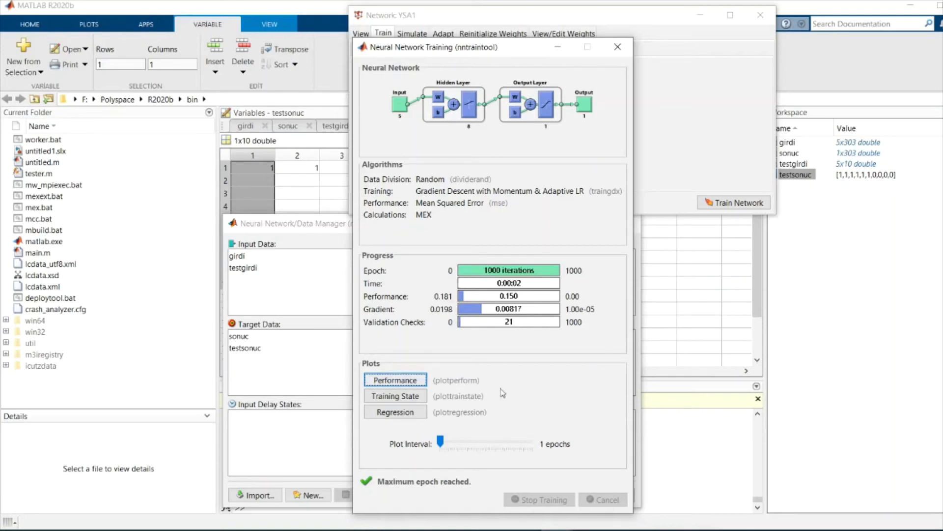
left_click(421, 381)
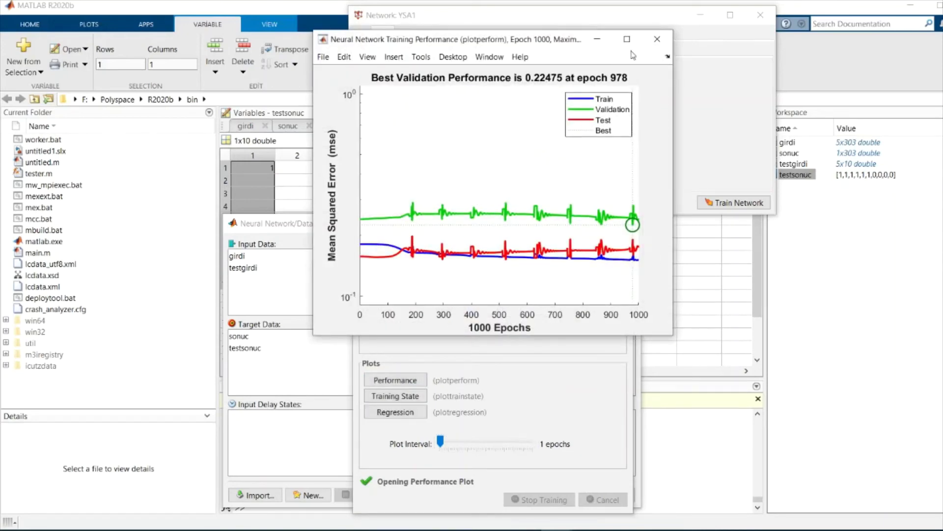
left_click(657, 39)
left_click(426, 413)
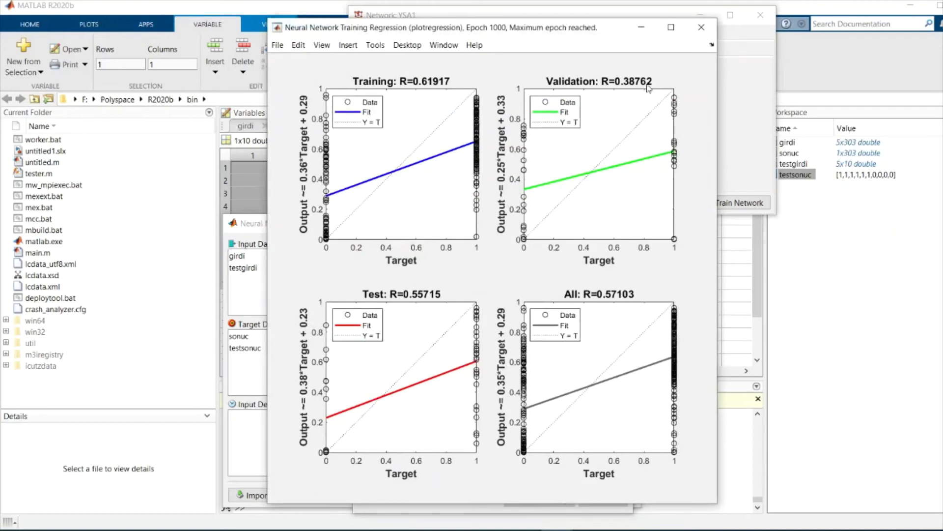
left_click(701, 27)
Step: Retrain YSA1 several more times in a row and inspect the latest regression plot
left_click(756, 208)
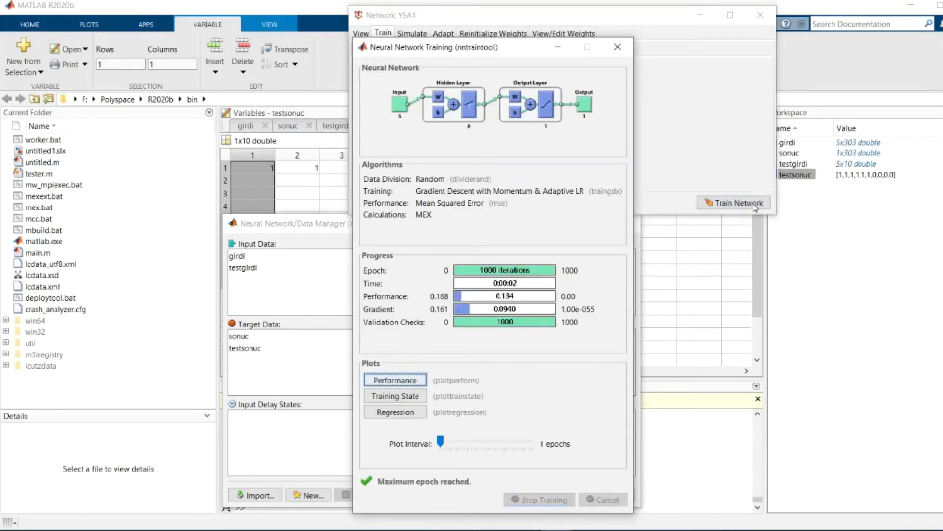
left_click(755, 205)
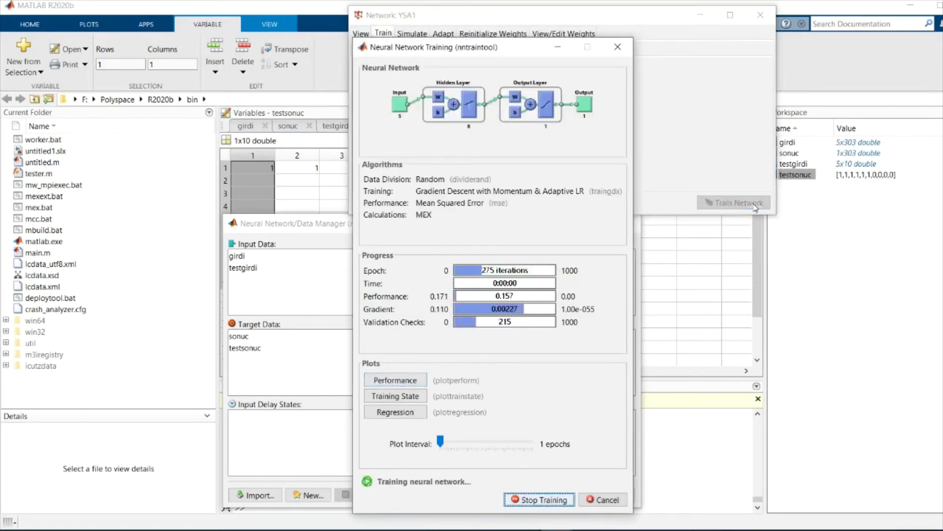
left_click(755, 205)
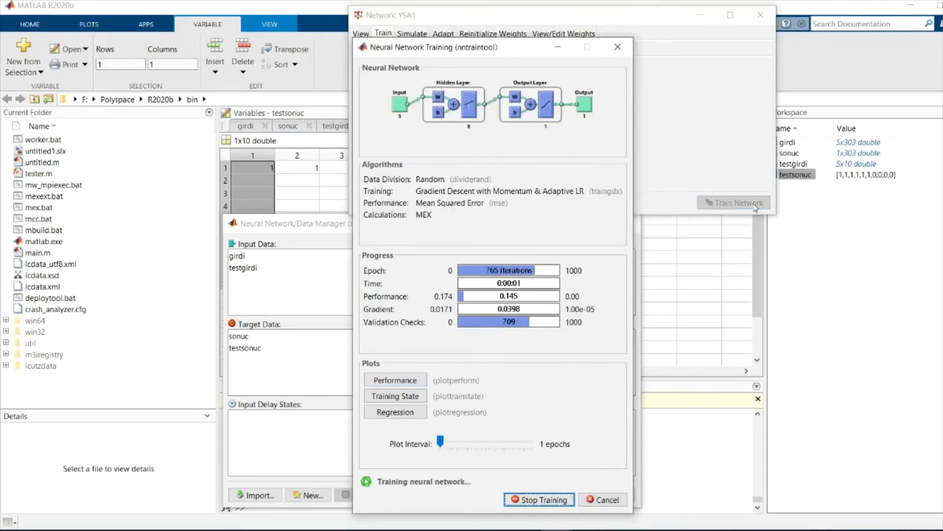
left_click(755, 206)
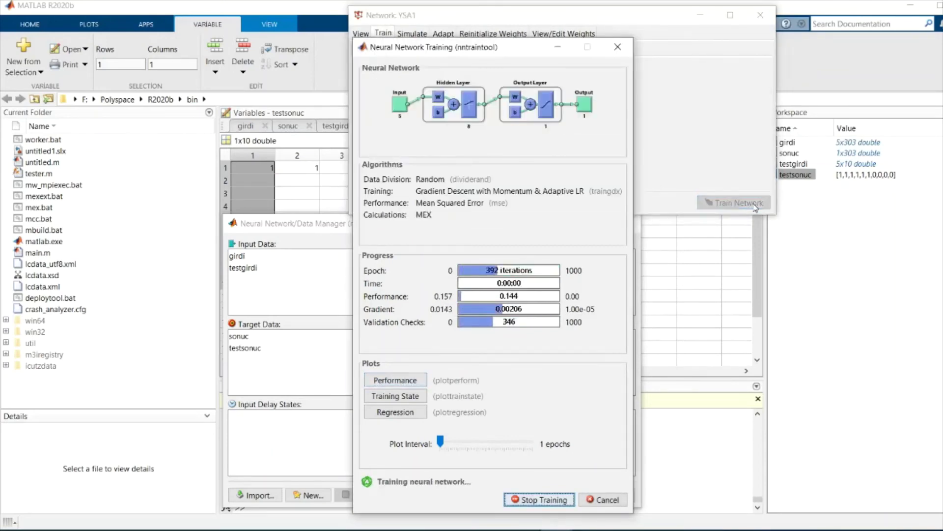
left_click(755, 206)
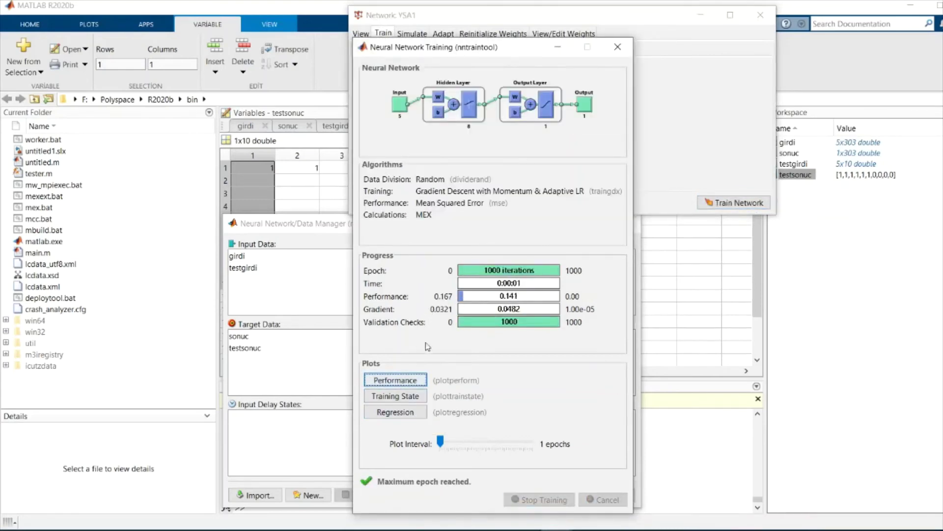
left_click(372, 415)
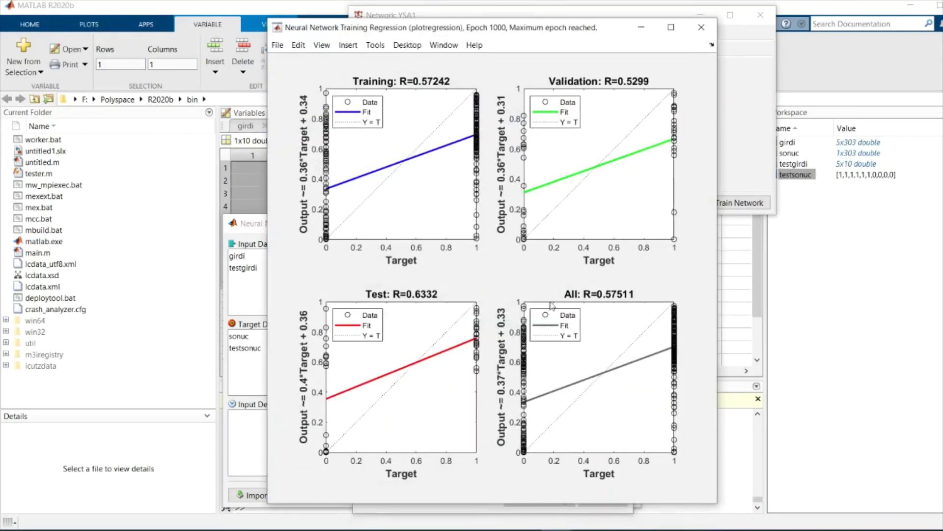
left_click(701, 27)
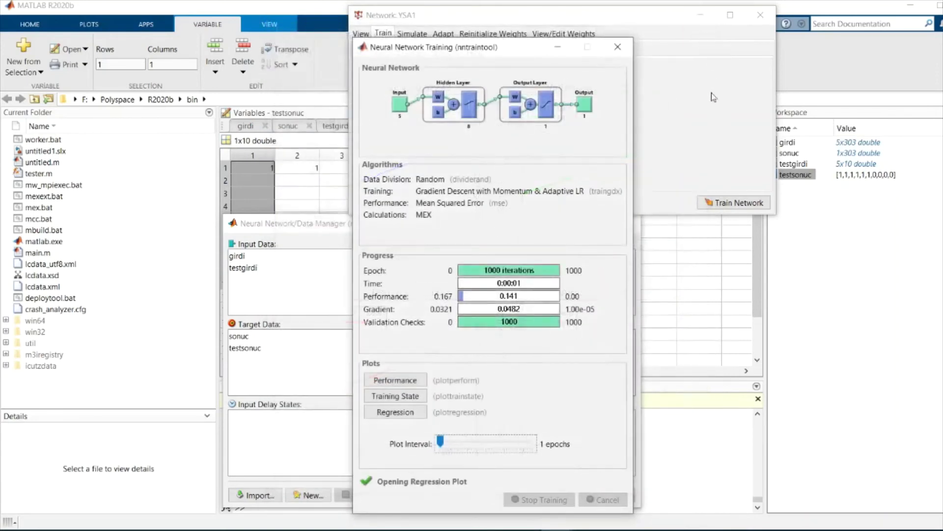
Step: Train YSA1 once more and check its regression plot, closing the training window when finished
left_click(728, 196)
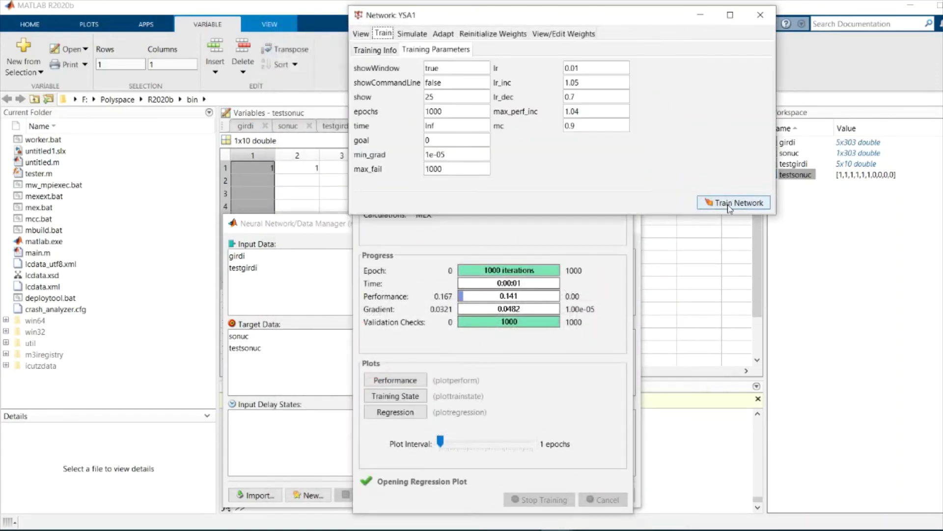
left_click(729, 204)
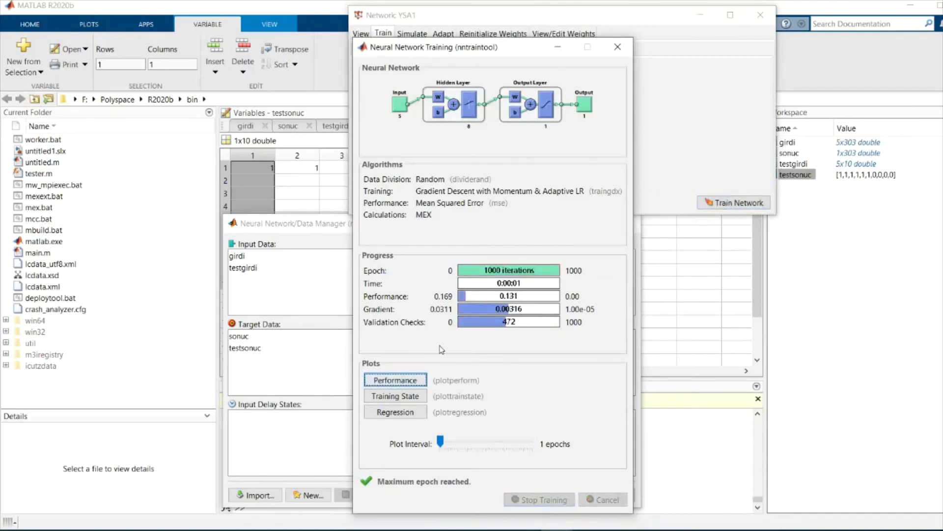
left_click(404, 413)
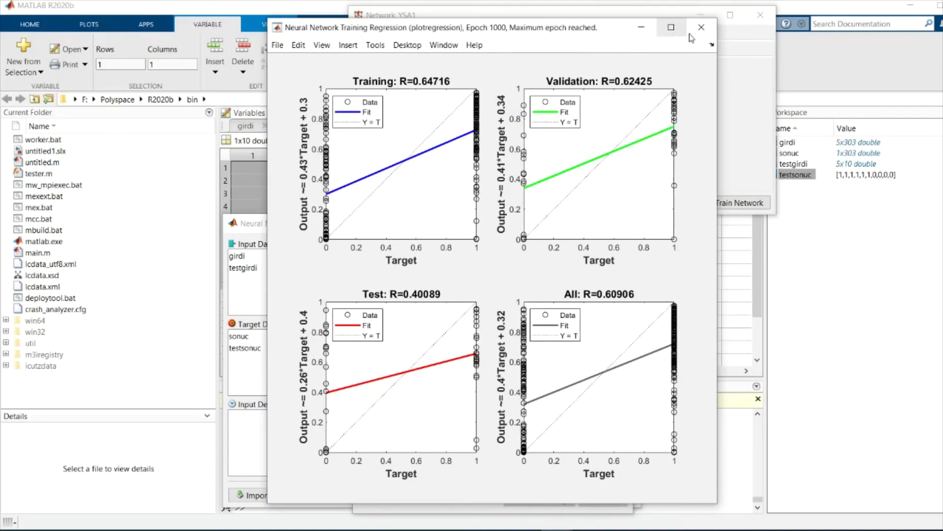
left_click(710, 22)
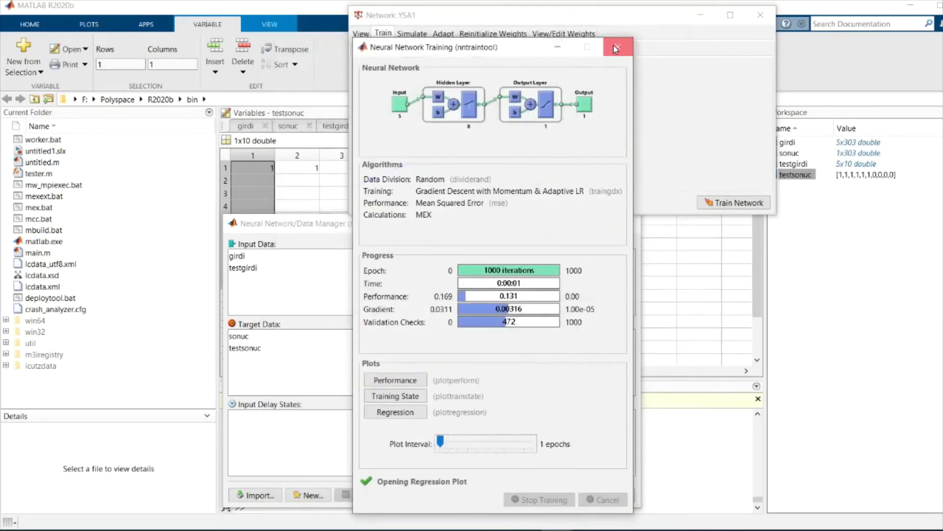
left_click(617, 47)
Step: Review the diagram, simulation settings and training parameters of YSA1, and close its network window
left_click(362, 34)
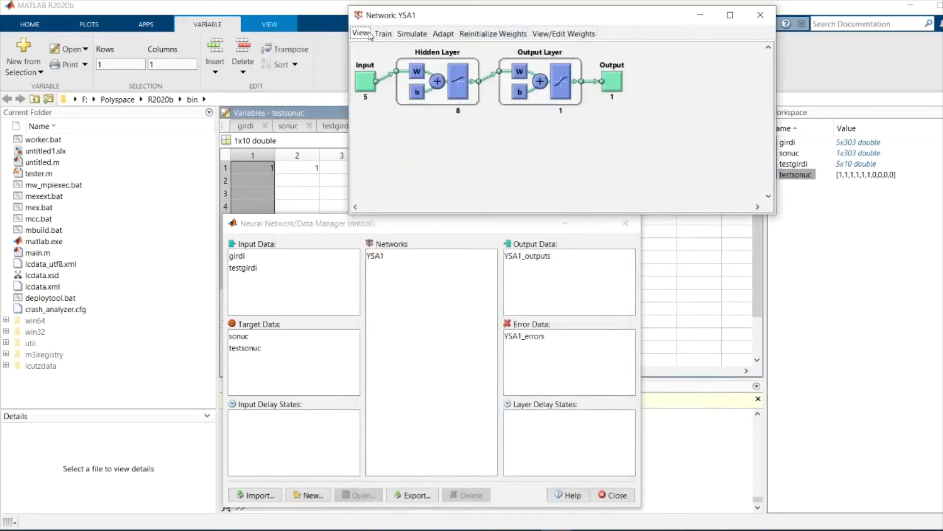
left_click(384, 34)
left_click(402, 34)
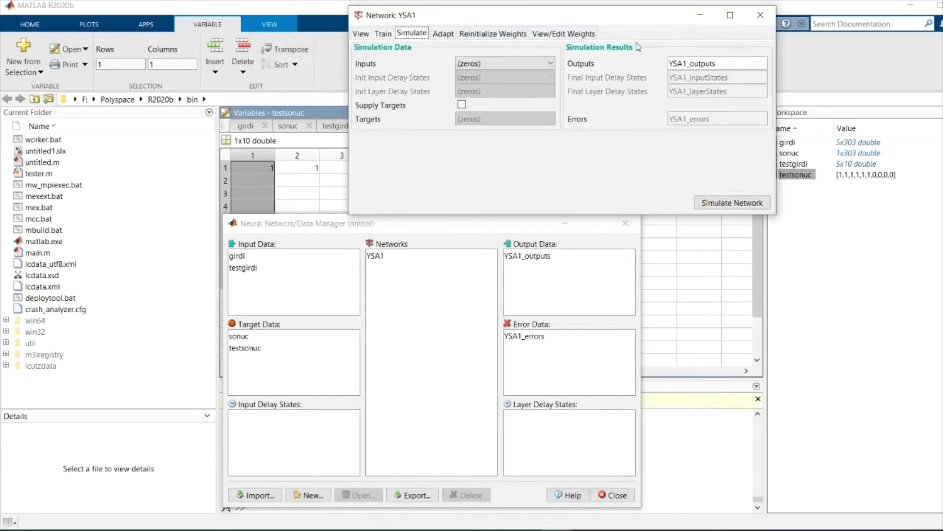
left_click(384, 34)
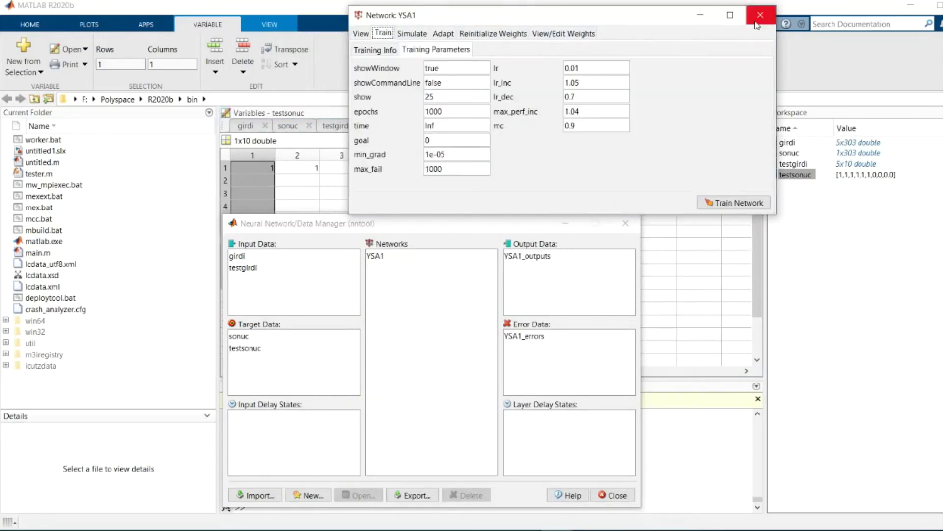
left_click(761, 15)
left_click(445, 257)
double_click(444, 256)
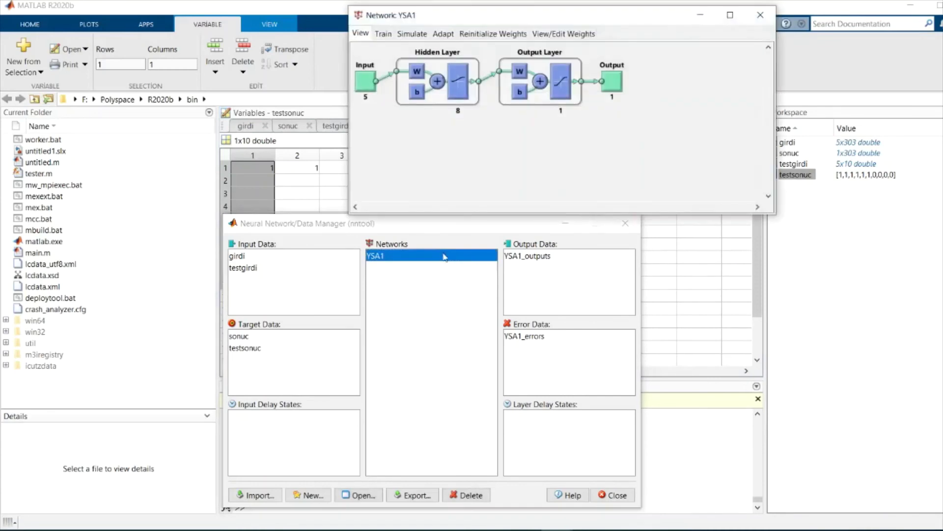
left_click(761, 14)
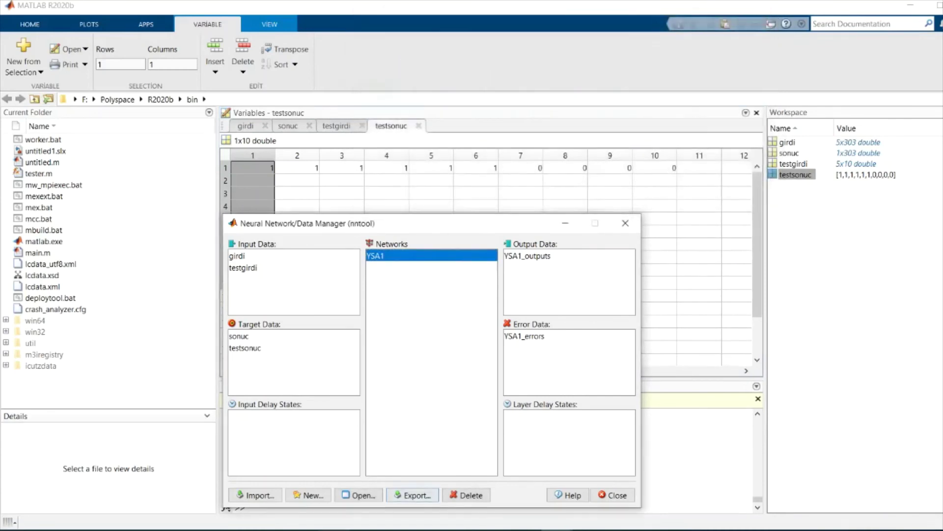
left_click(311, 496)
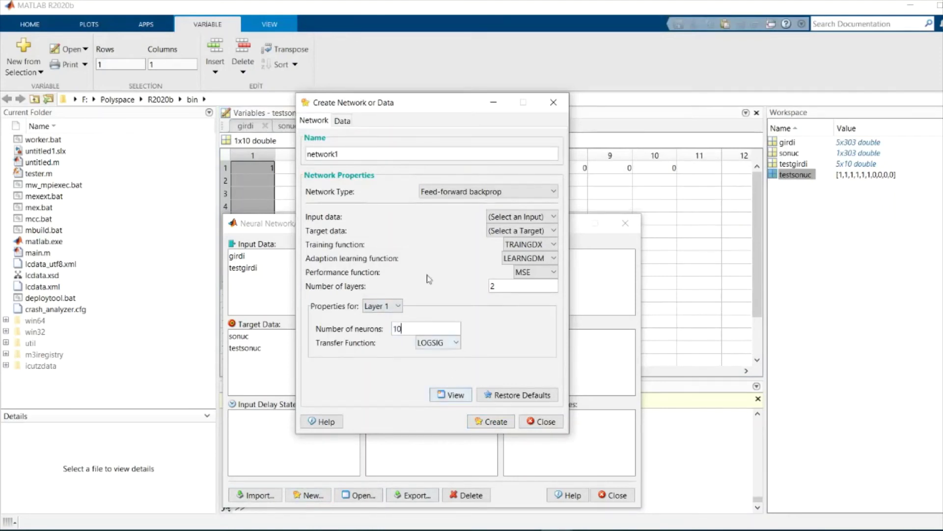
double_click(362, 154)
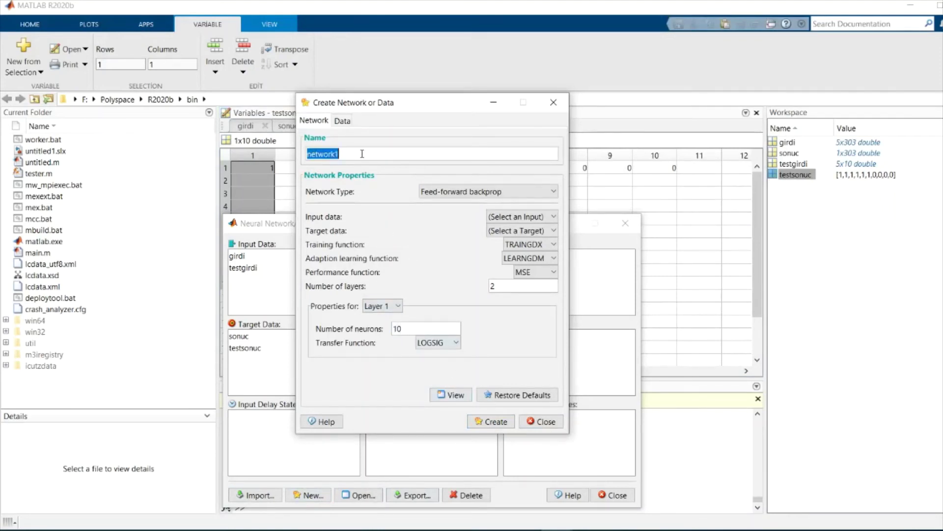
type("YSA2")
left_click(491, 421)
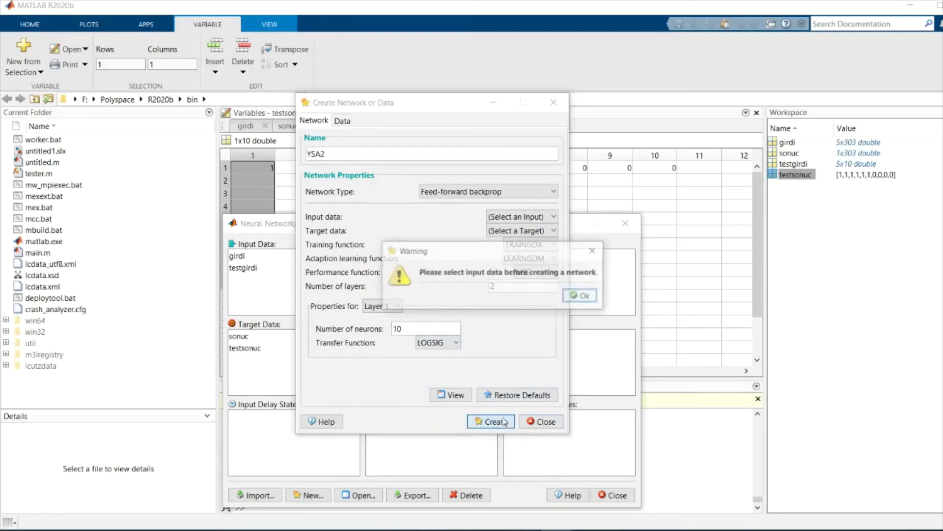
left_click(585, 296)
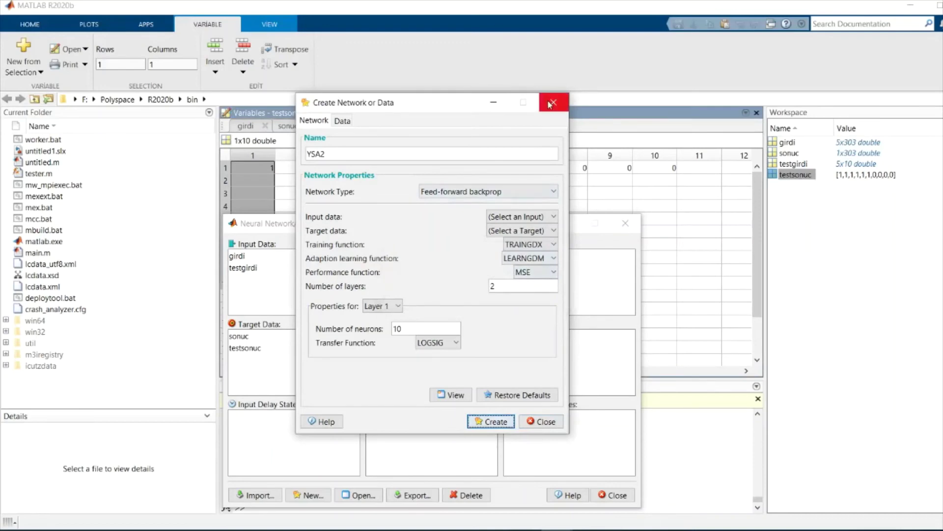
left_click(553, 102)
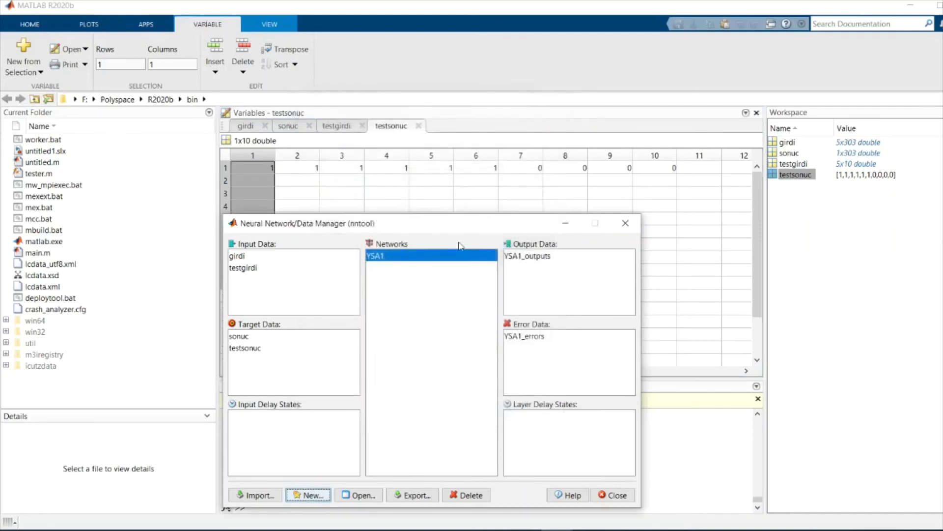
double_click(426, 258)
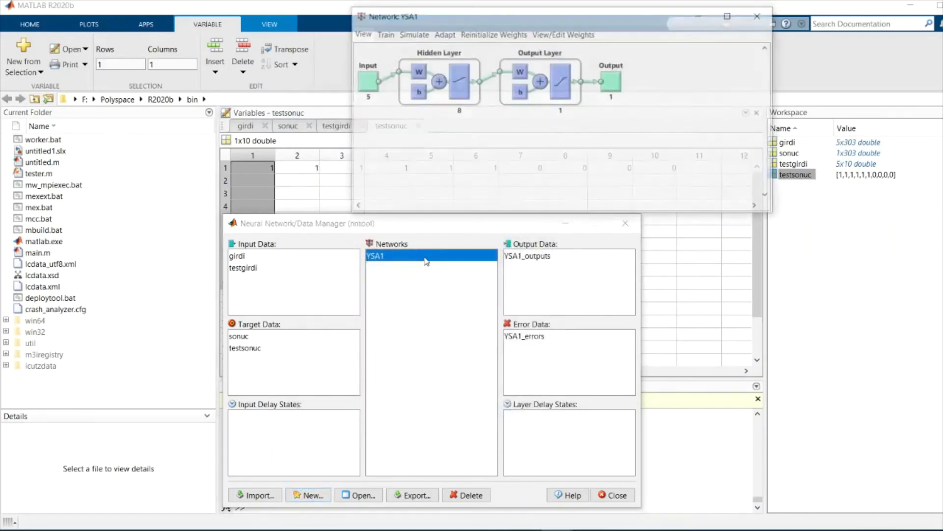
left_click(760, 14)
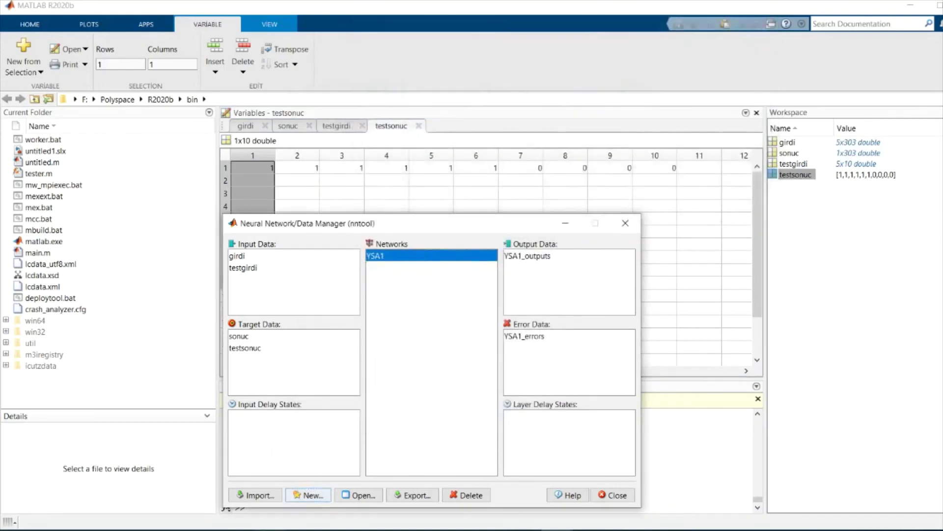
Step: Create the feed-forward backprop network YSA2 with input girdi, target sonuc and 10 neurons in layer 1
left_click(308, 496)
double_click(367, 156)
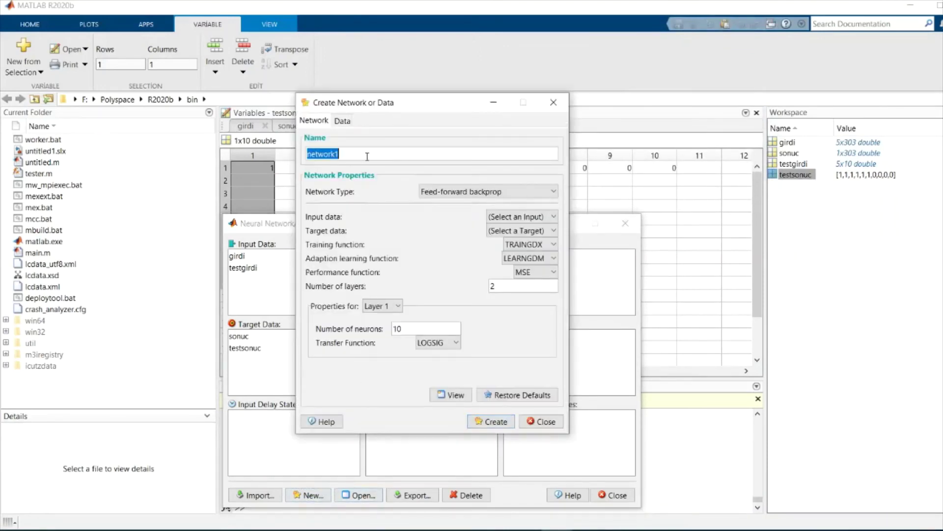
type("YSA2")
left_click(531, 217)
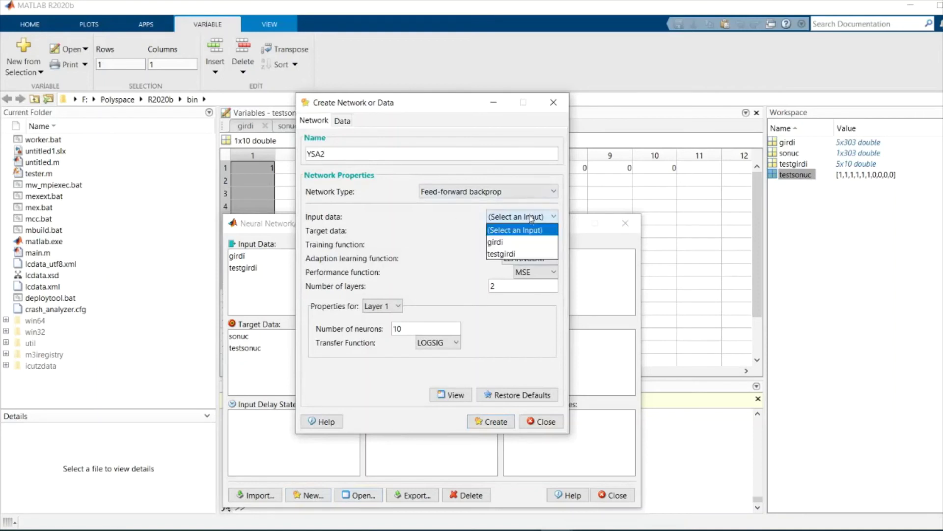
left_click(531, 241)
left_click(534, 231)
left_click(529, 256)
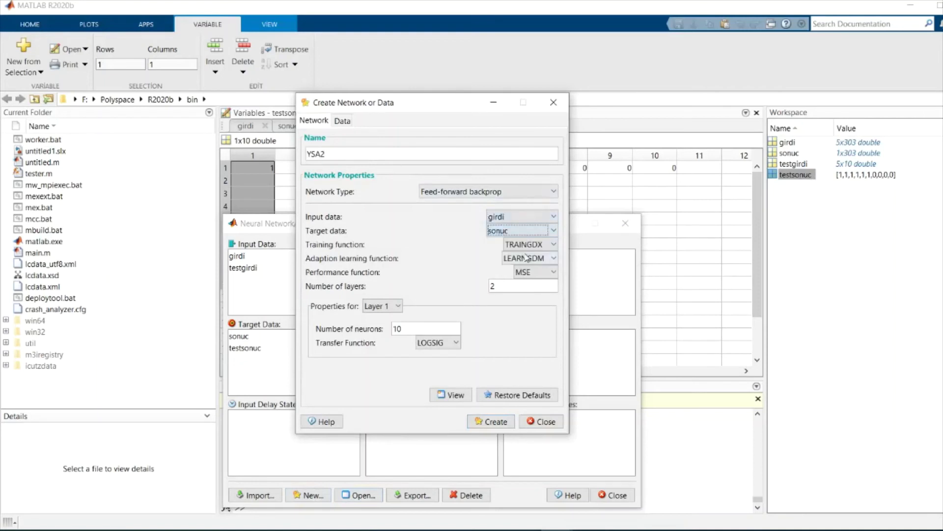
left_click(435, 329)
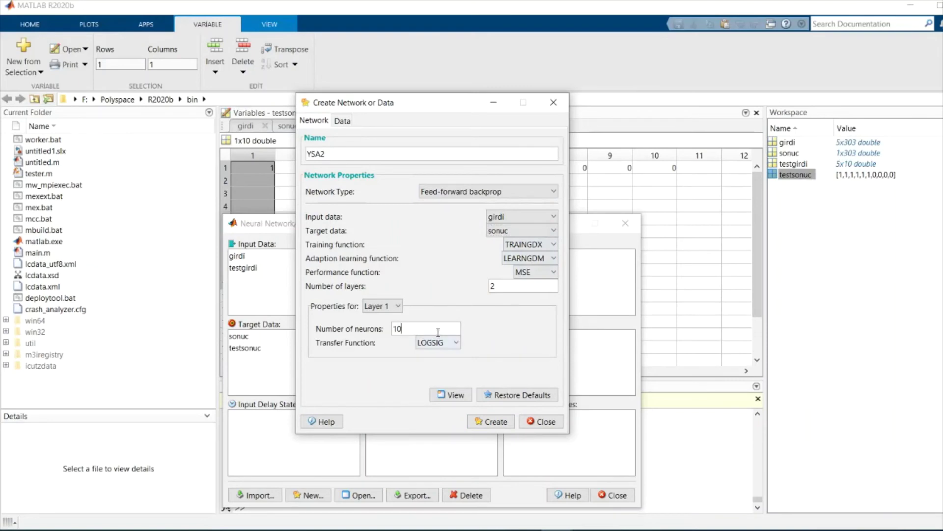
left_click(489, 422)
left_click(602, 297)
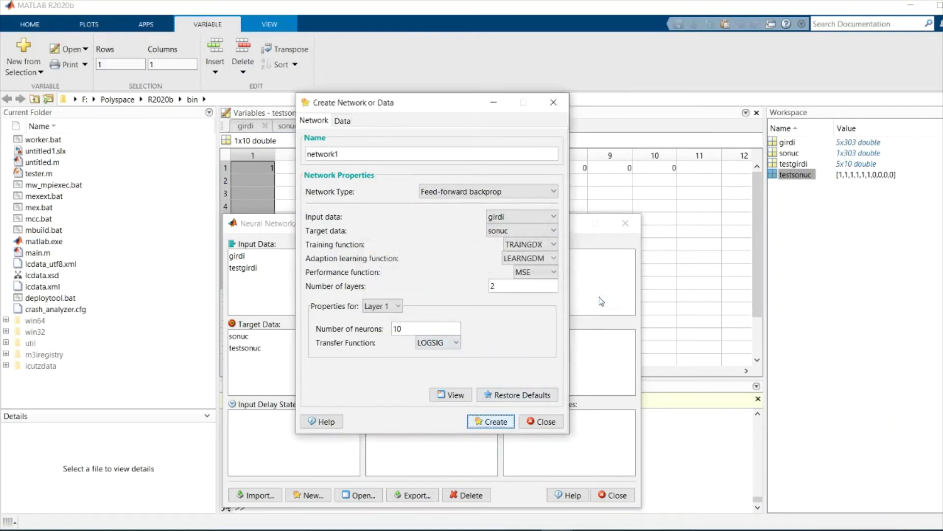
left_click(543, 421)
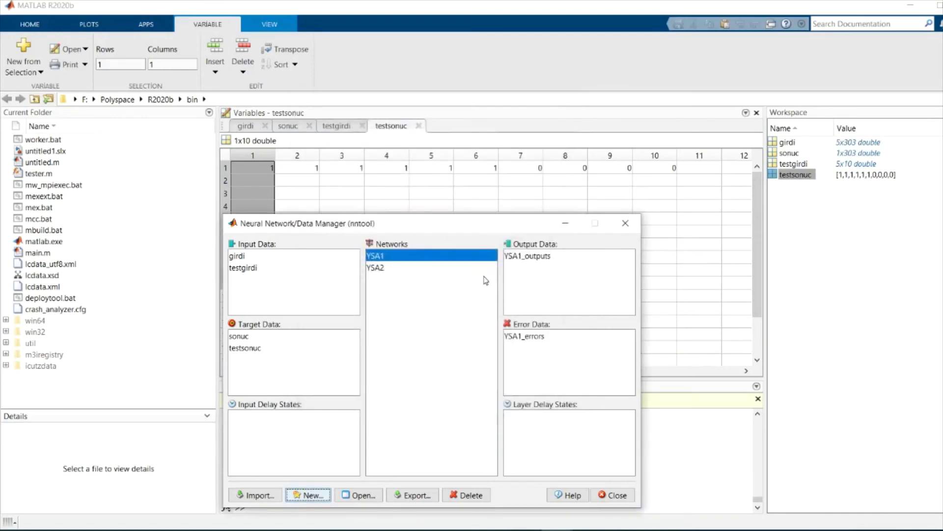
Step: Open network YSA2 and set its training inputs to girdi and targets to sonuc
left_click(409, 270)
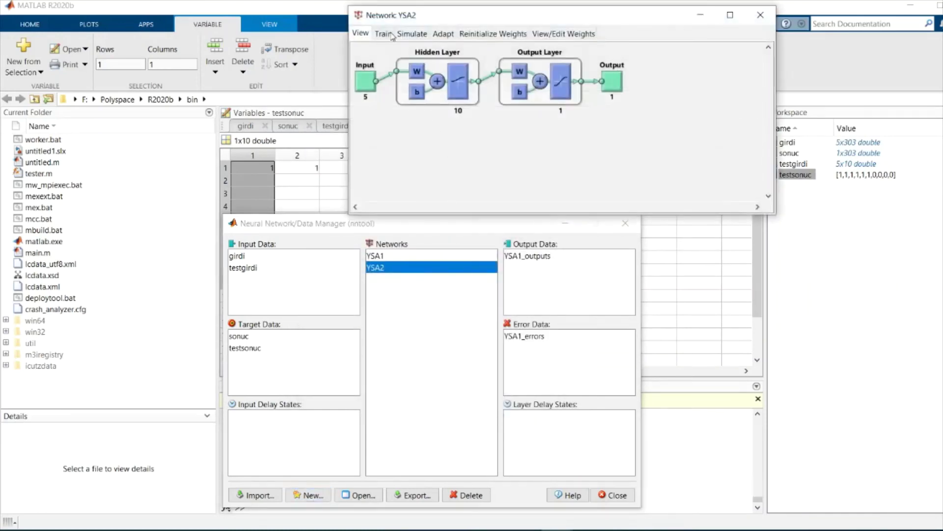
left_click(383, 34)
left_click(470, 80)
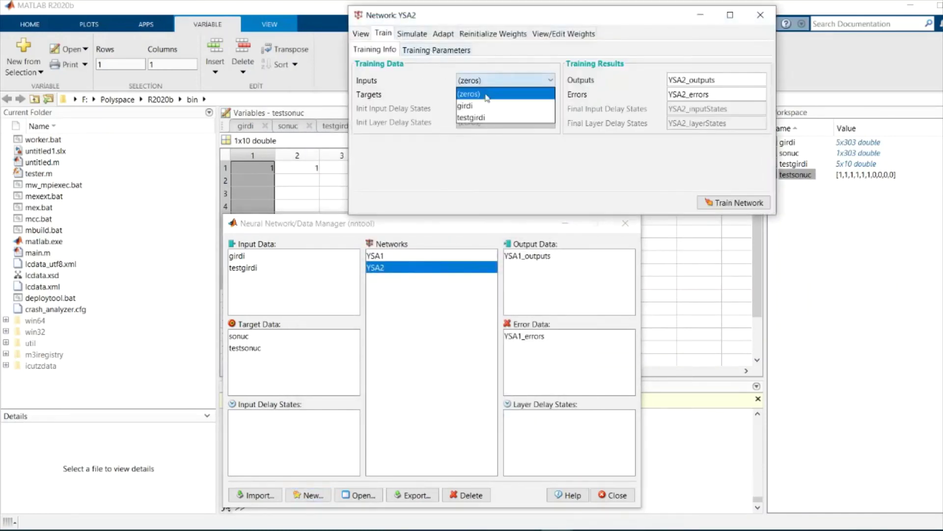
left_click(489, 100)
left_click(550, 95)
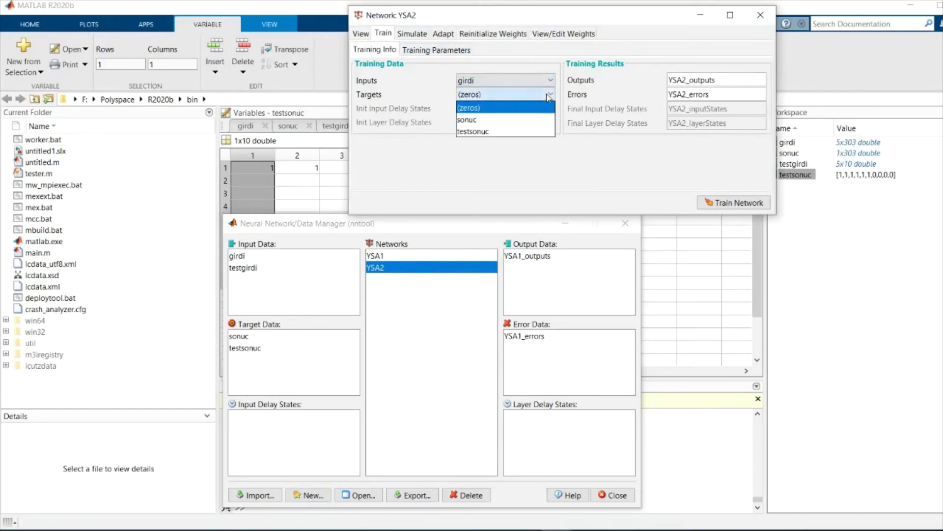
left_click(486, 113)
Step: Set YSA2's max_fail training parameter to 1000 and train the network
left_click(406, 34)
left_click(383, 34)
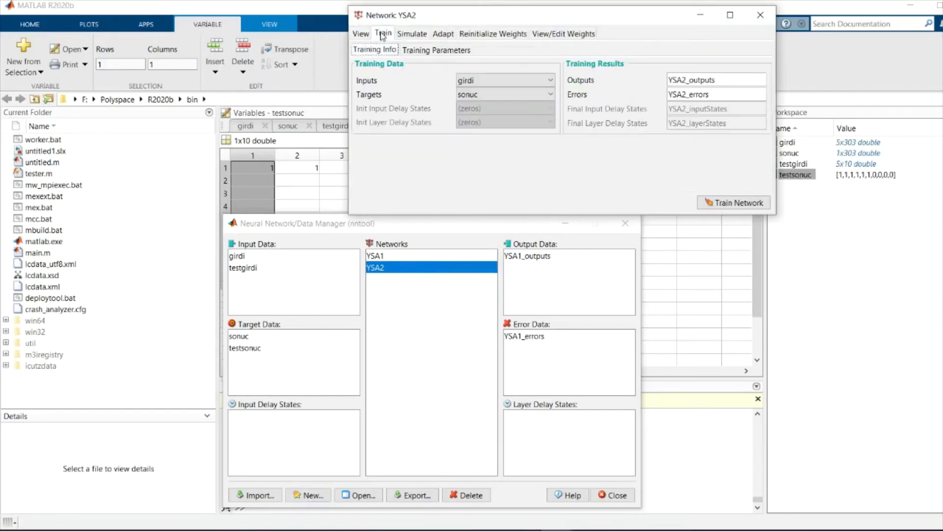
left_click(416, 50)
left_click(448, 163)
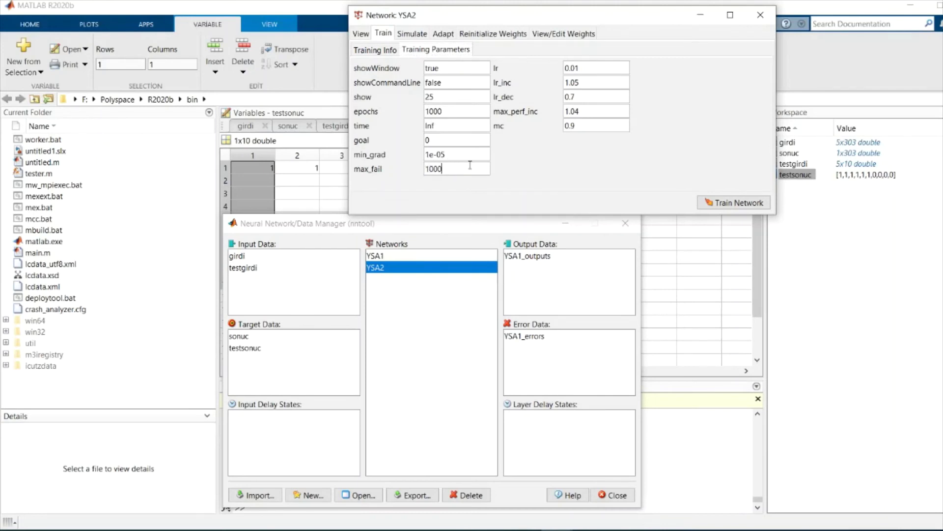
left_click(710, 203)
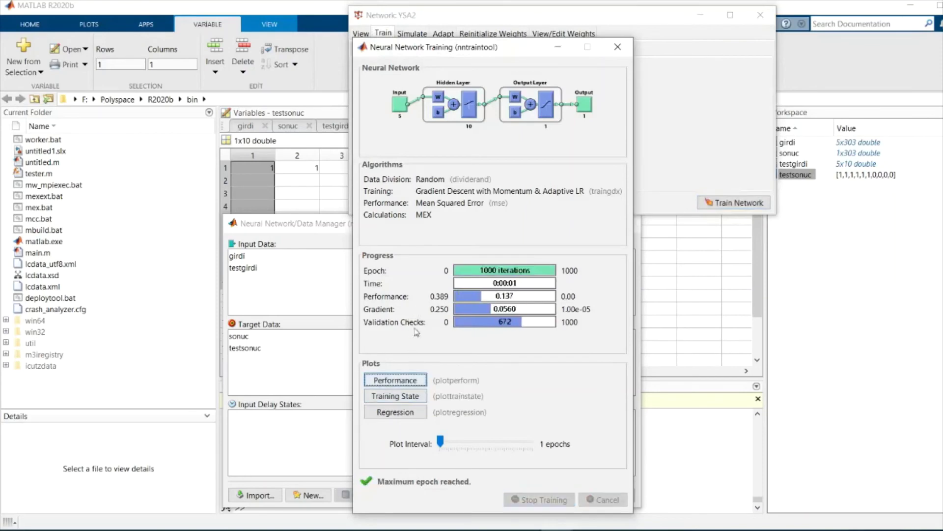
Step: Inspect the performance and regression plots of YSA2's first training run
left_click(398, 379)
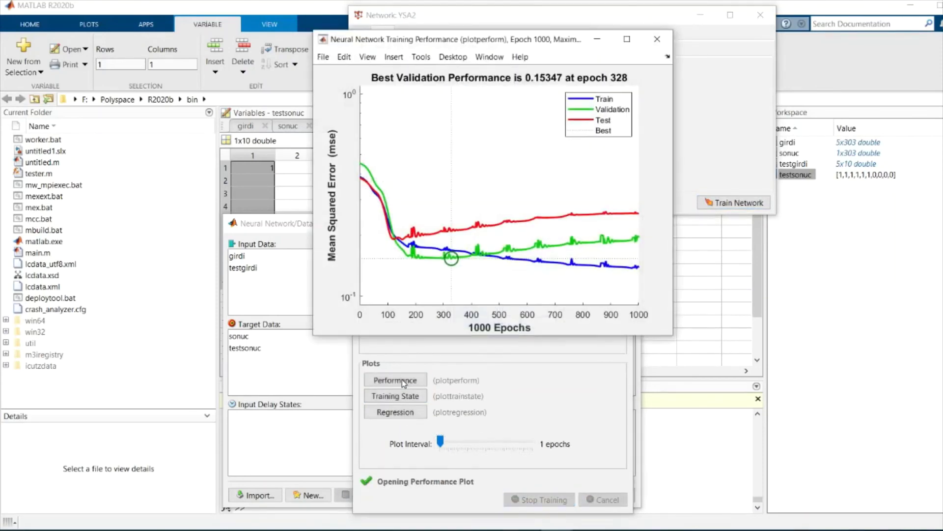
left_click(657, 39)
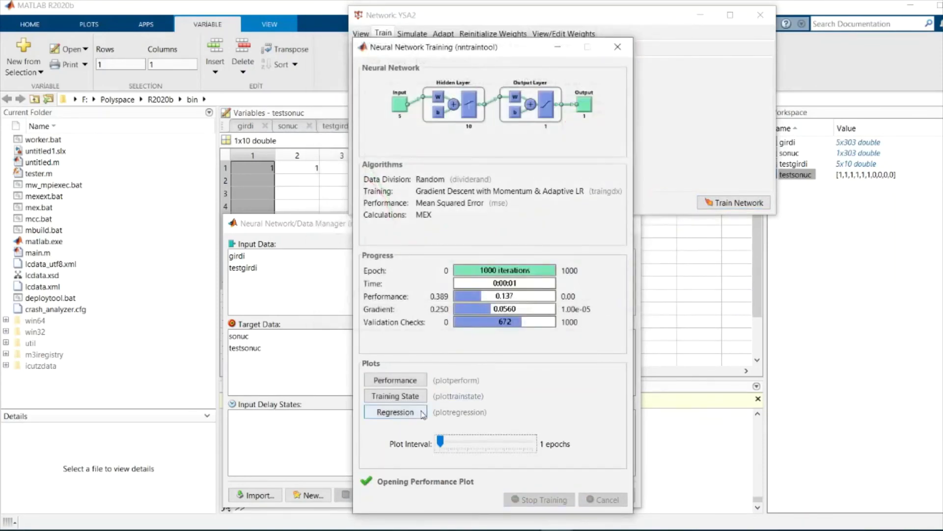
left_click(424, 415)
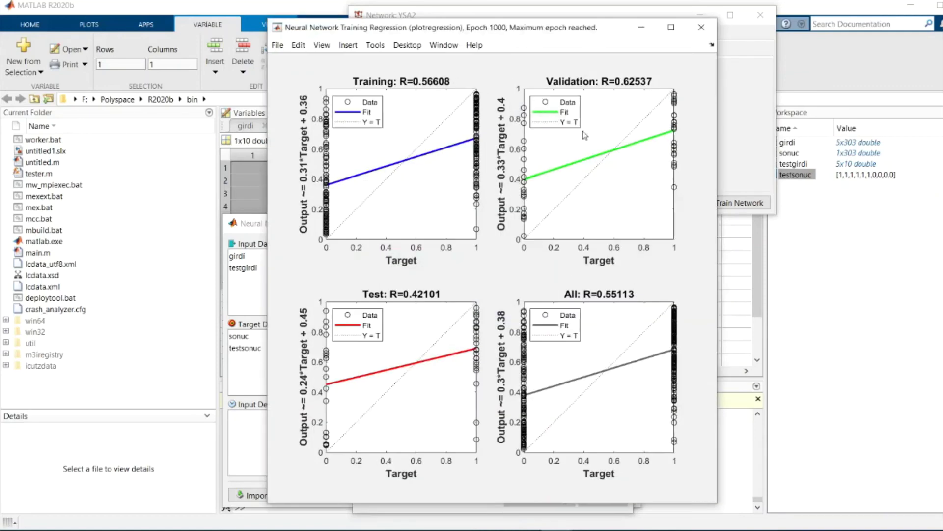
left_click(702, 27)
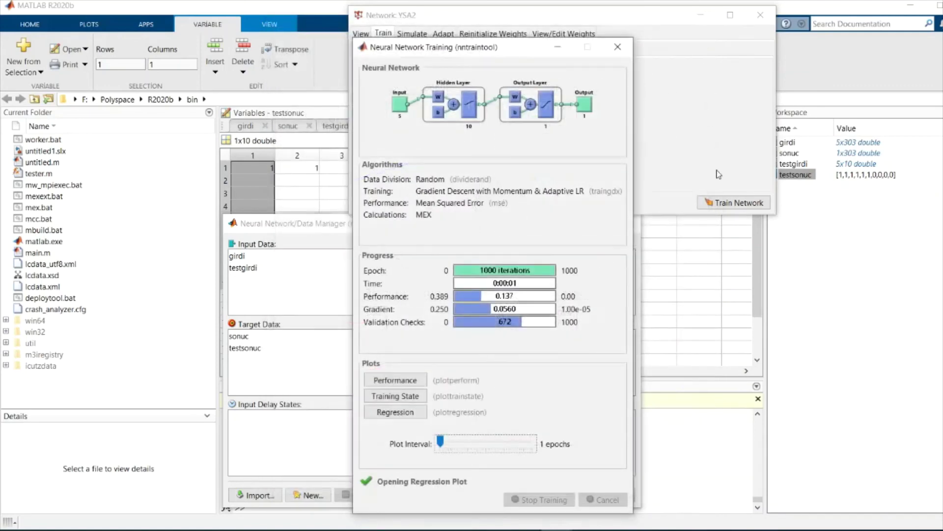
Step: Retrain YSA2 four more times in a row with the same training parameters
left_click(728, 204)
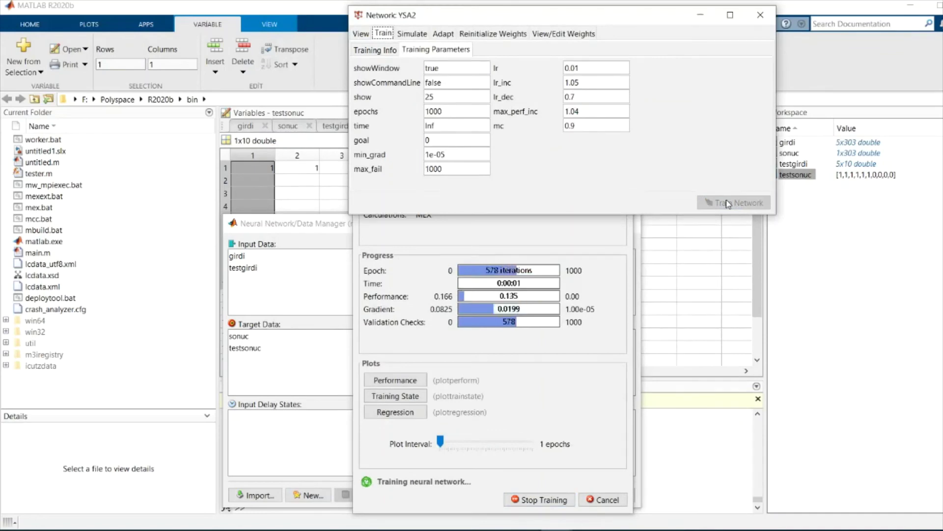
left_click(728, 203)
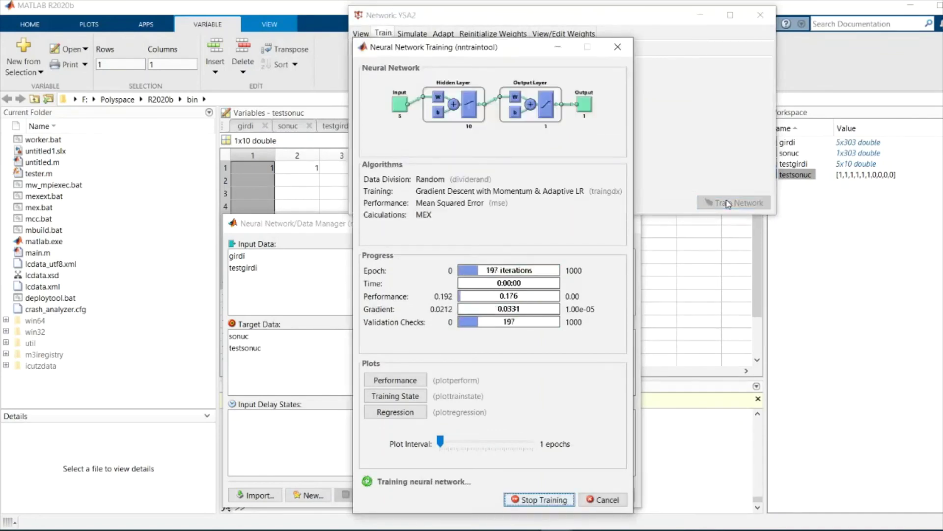
left_click(728, 203)
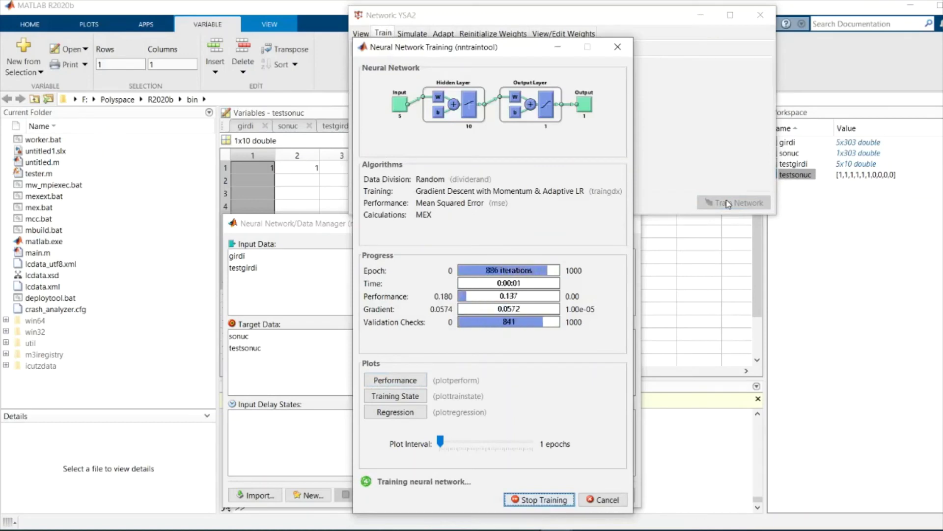
left_click(729, 203)
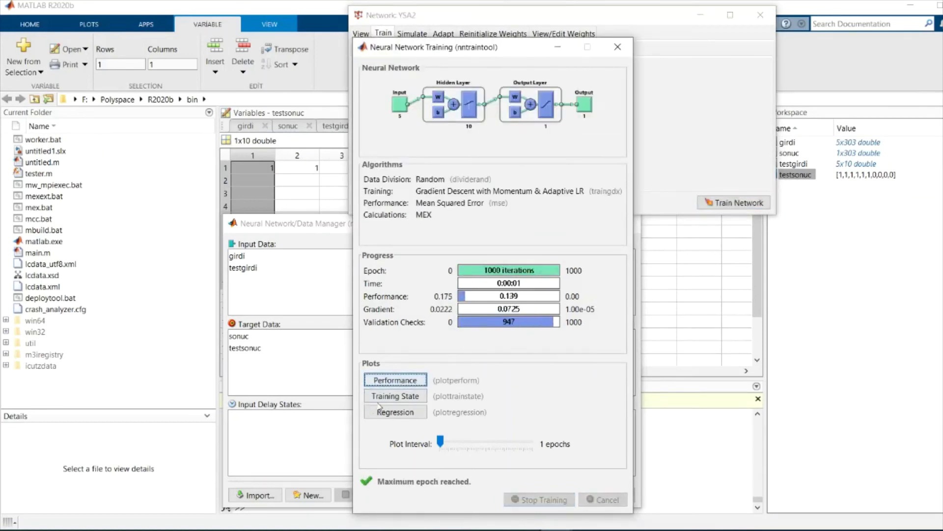
Step: Inspect the regression and performance plots of YSA2's latest training run, and close the training window
left_click(401, 411)
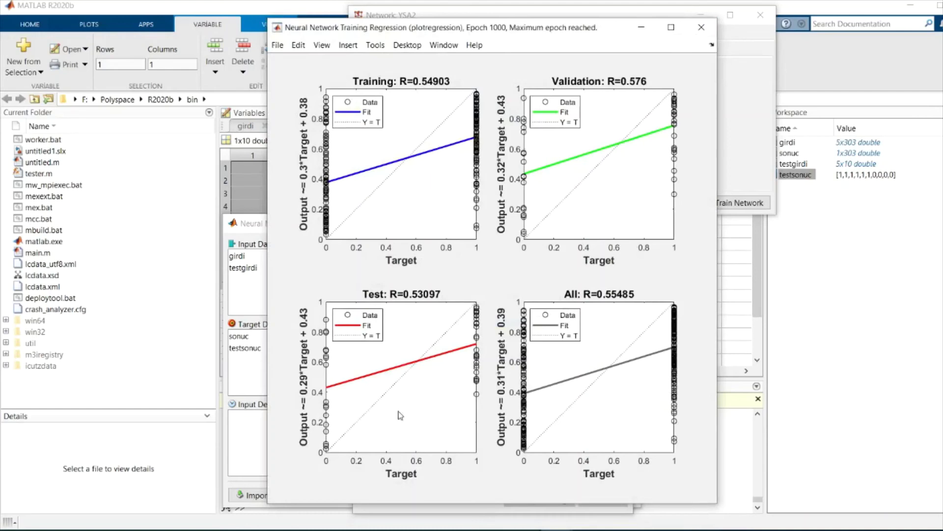
left_click(701, 27)
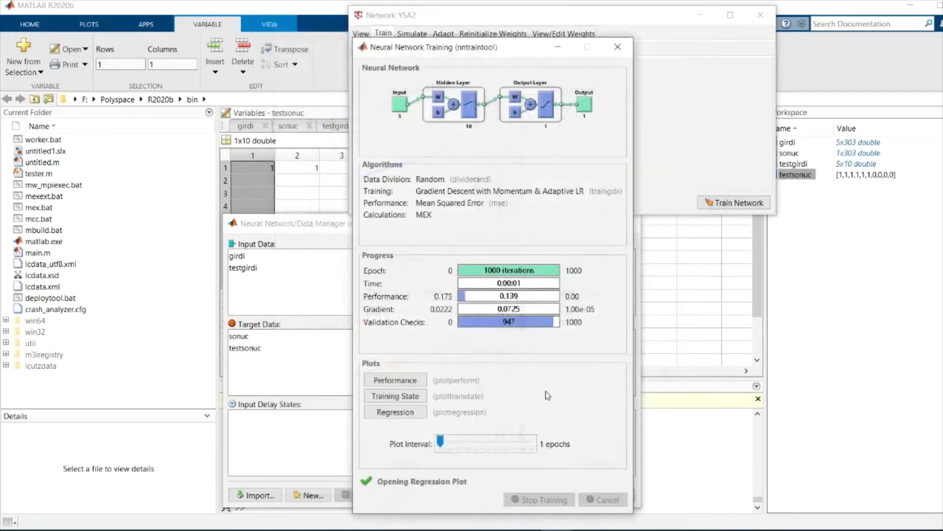
left_click(407, 385)
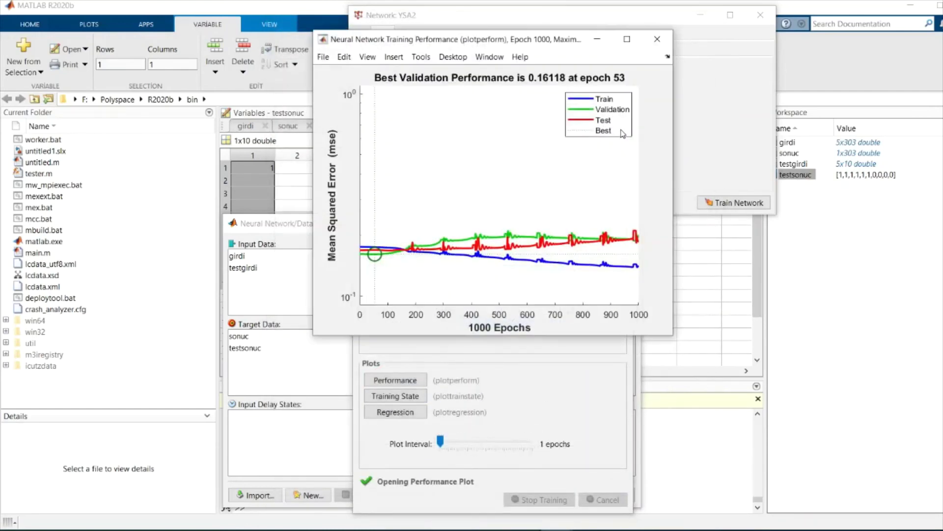
left_click(658, 39)
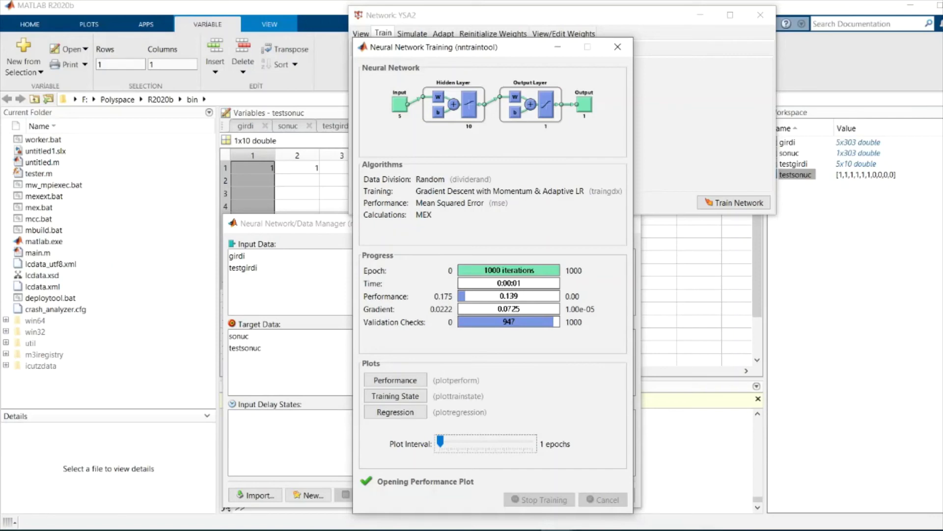
left_click(614, 49)
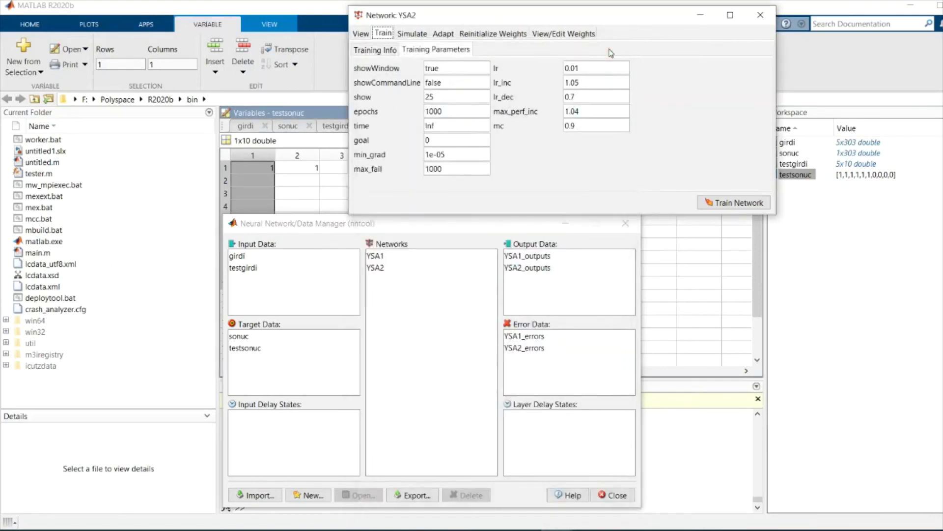
Step: Set YSA2's simulation inputs to testgirdi and name the simulation outputs test_YSA2_outputs
left_click(416, 34)
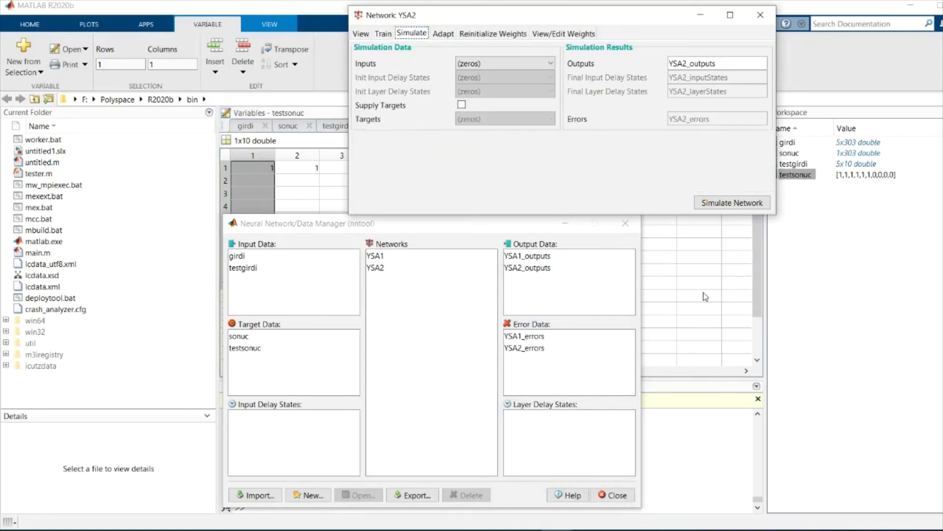
left_click(551, 67)
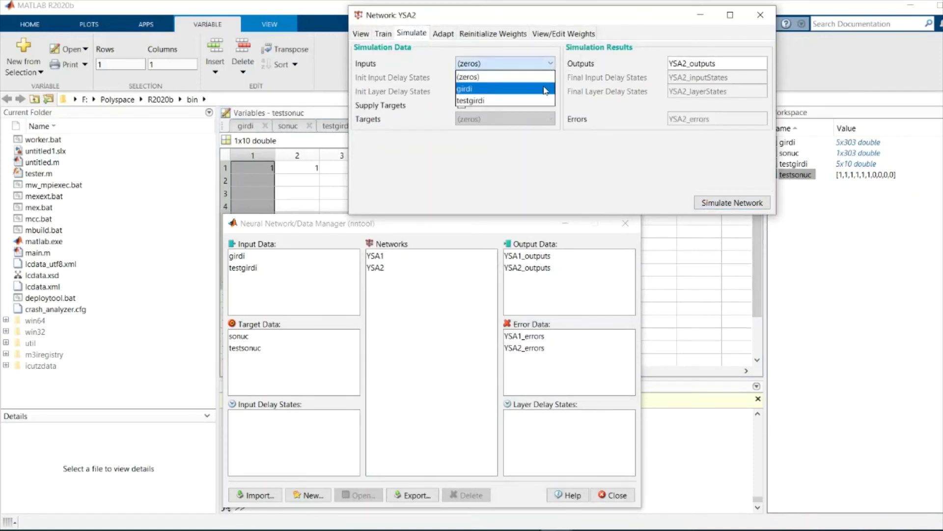
left_click(544, 102)
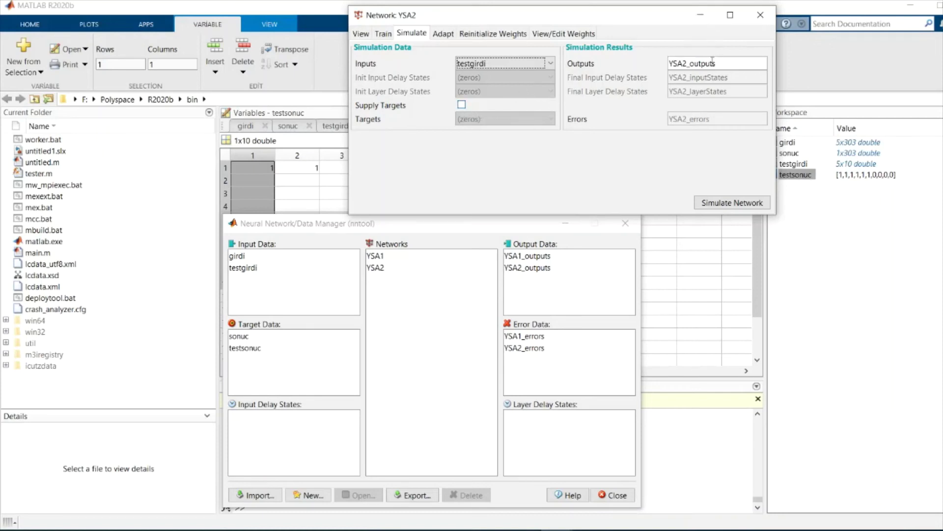
left_click(671, 64)
type("test_")
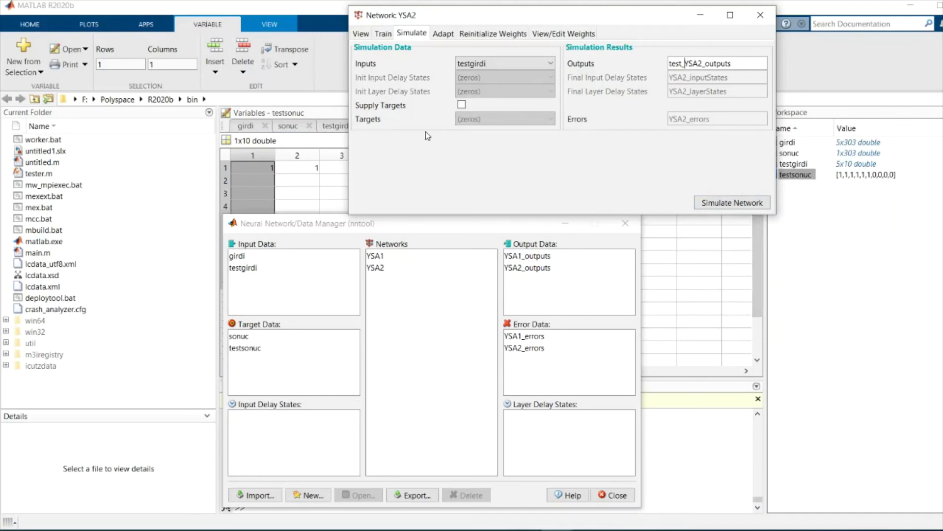
Step: Supply testsonuc as the simulation targets, simulate YSA2, and close the network window
left_click(462, 105)
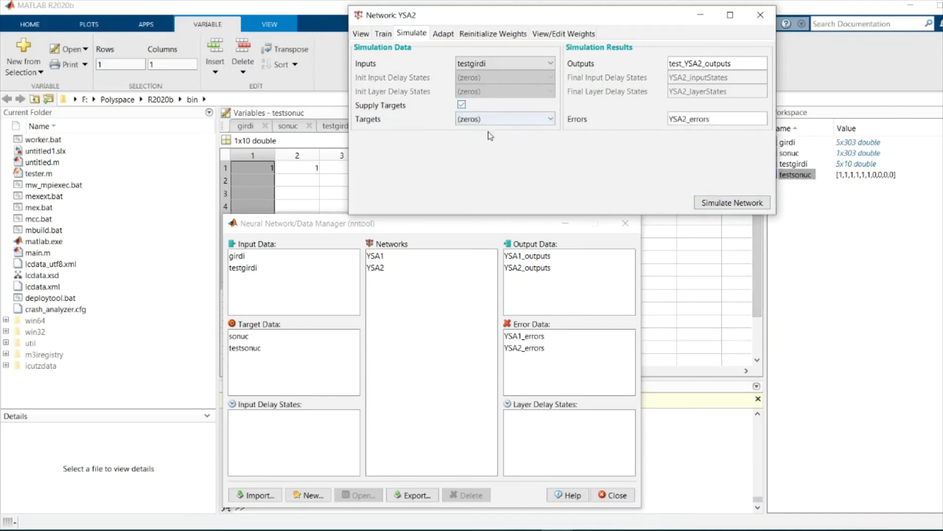
left_click(495, 120)
left_click(498, 160)
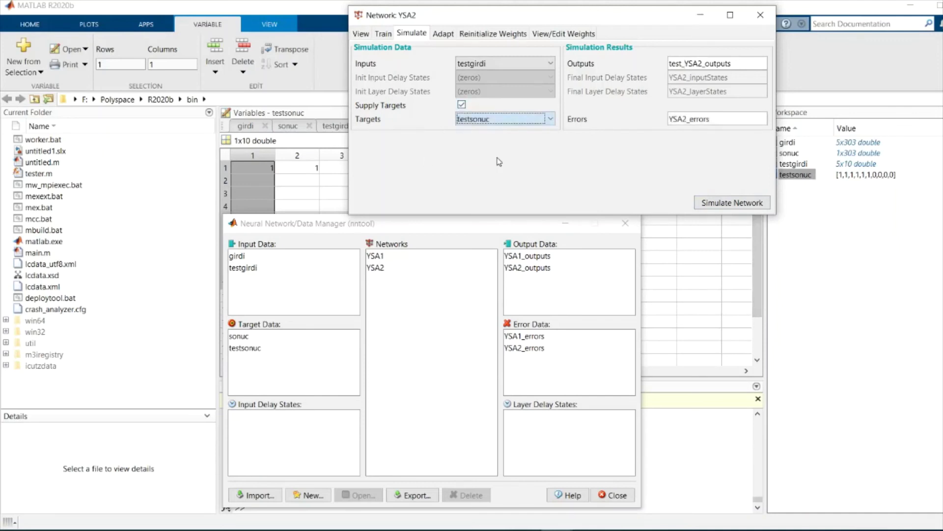
left_click(712, 211)
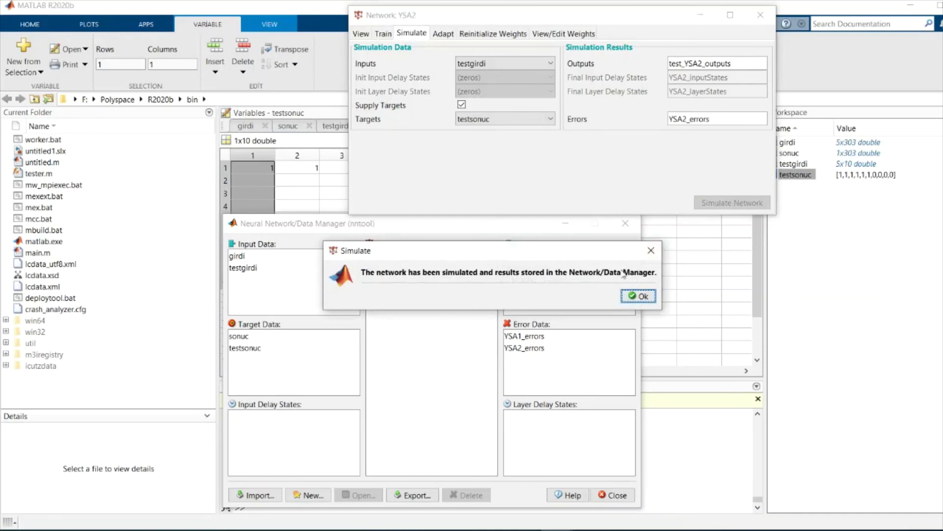
left_click(638, 297)
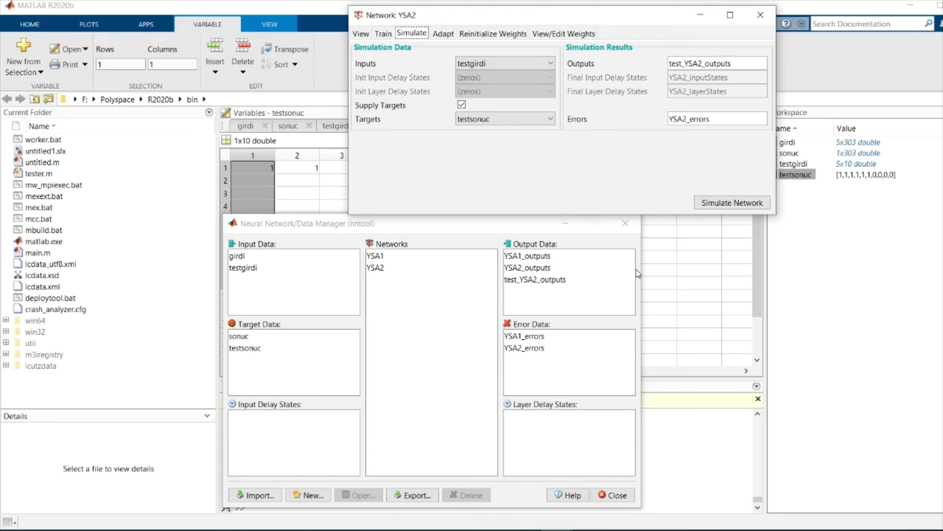
left_click(760, 21)
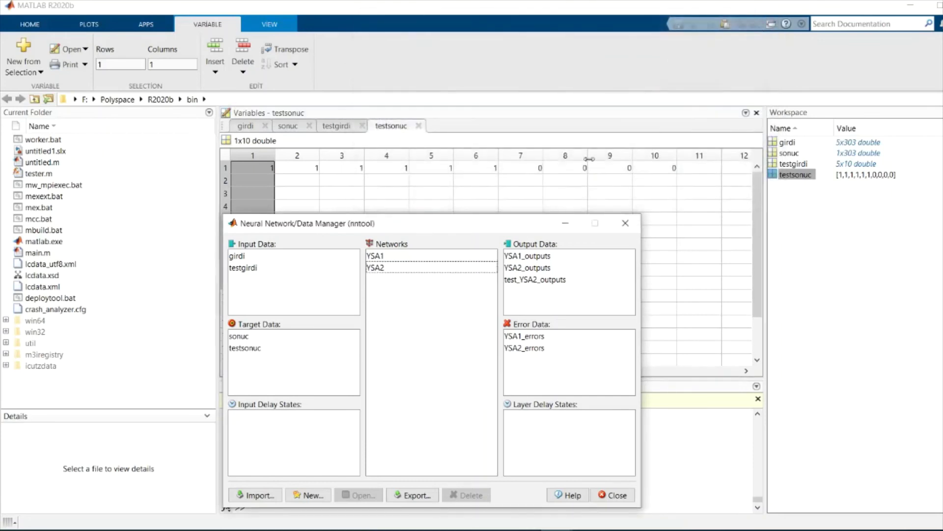
Step: Inspect the full list of values in test_YSA2_outputs, widening its data window, and close it
left_click(549, 295)
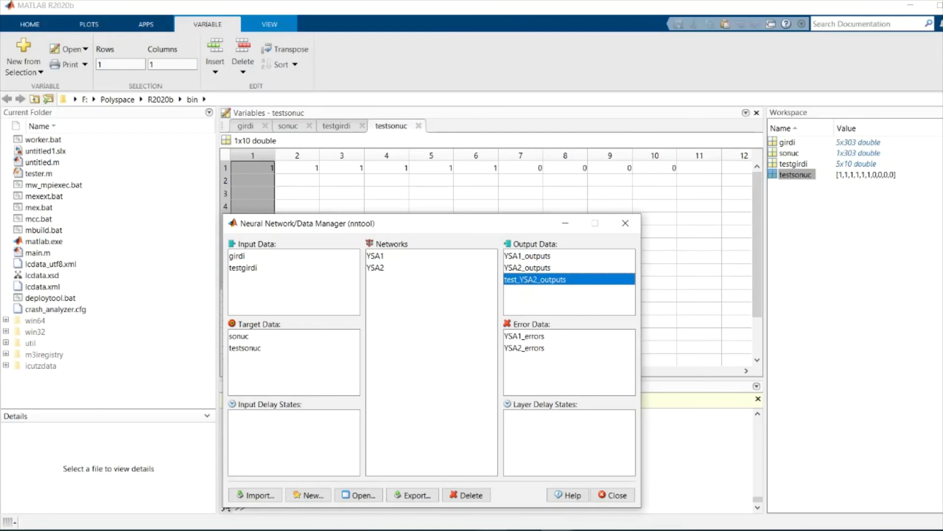
left_click(541, 349)
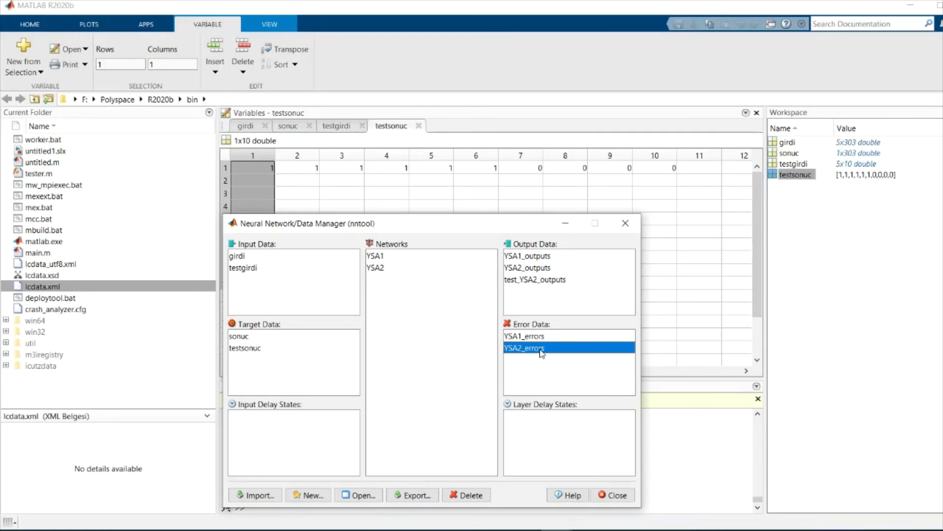
double_click(550, 280)
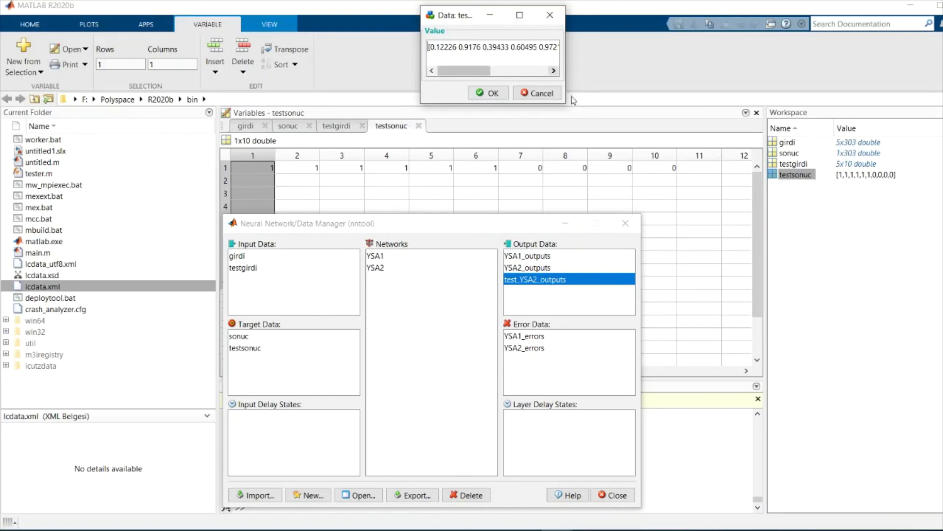
left_click_drag(566, 104, 830, 103)
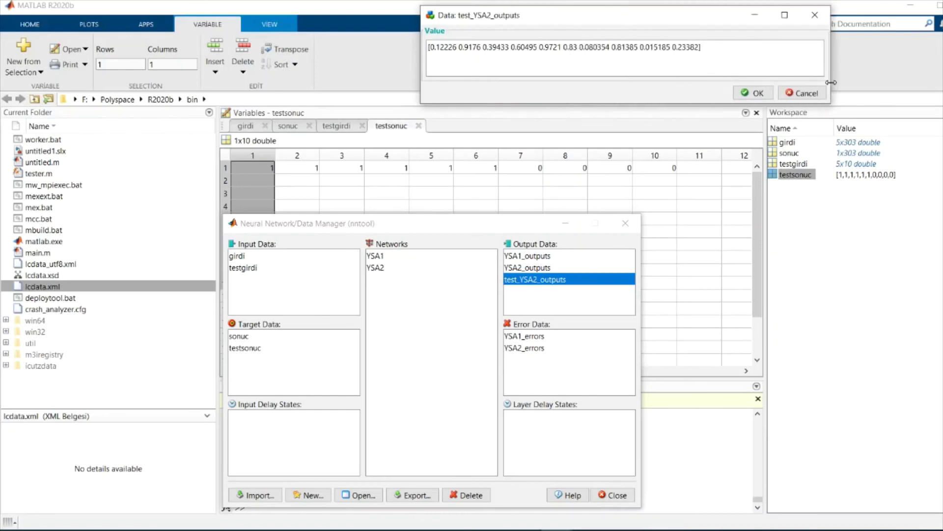
left_click_drag(708, 16, 613, 85)
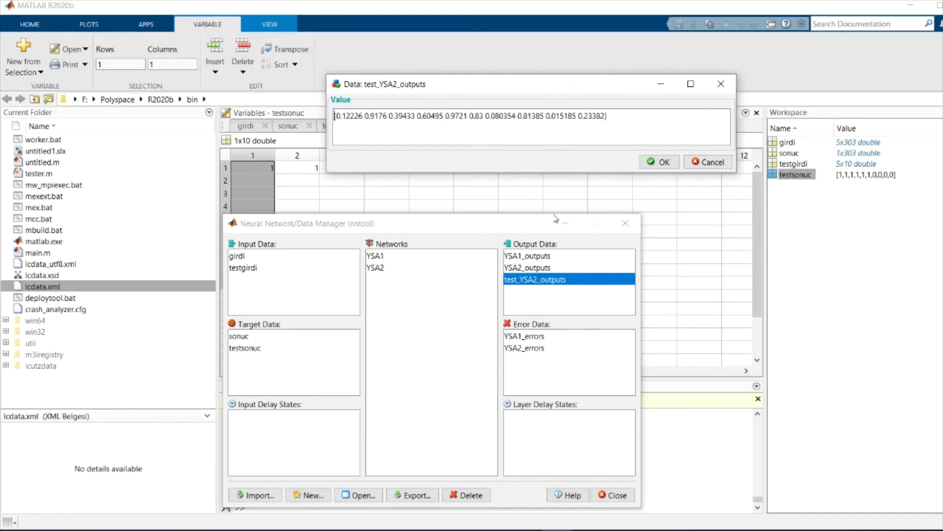
left_click(717, 88)
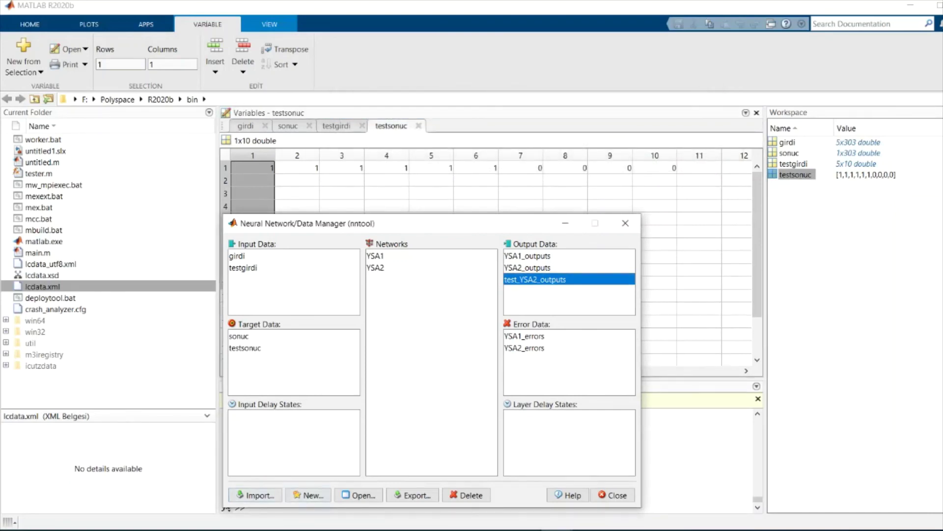
Step: Export all variables and networks from the Network/Data Manager to the MATLAB workspace
left_click(400, 496)
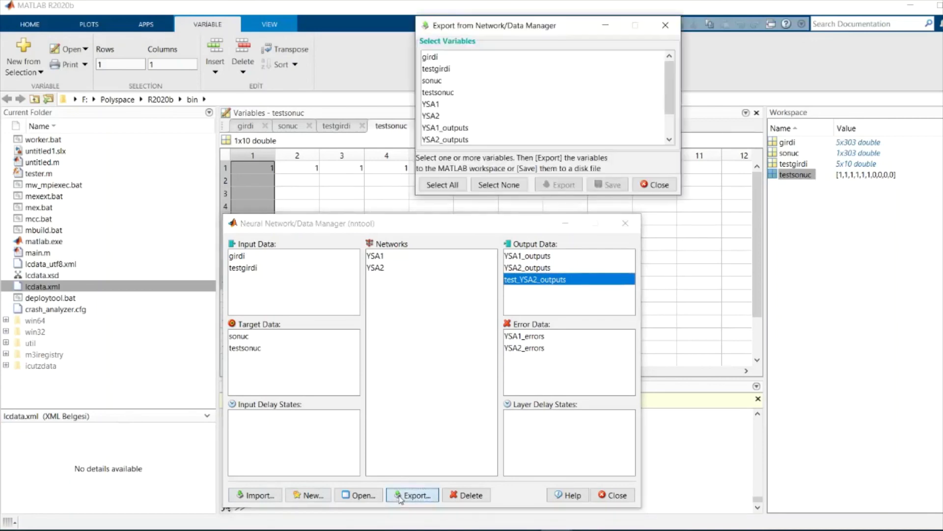
left_click(514, 188)
left_click(455, 190)
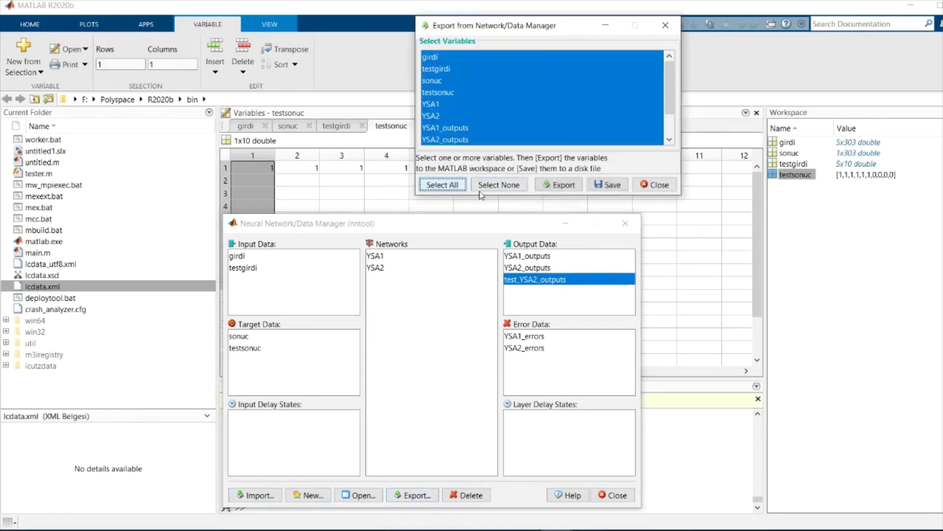
left_click(576, 191)
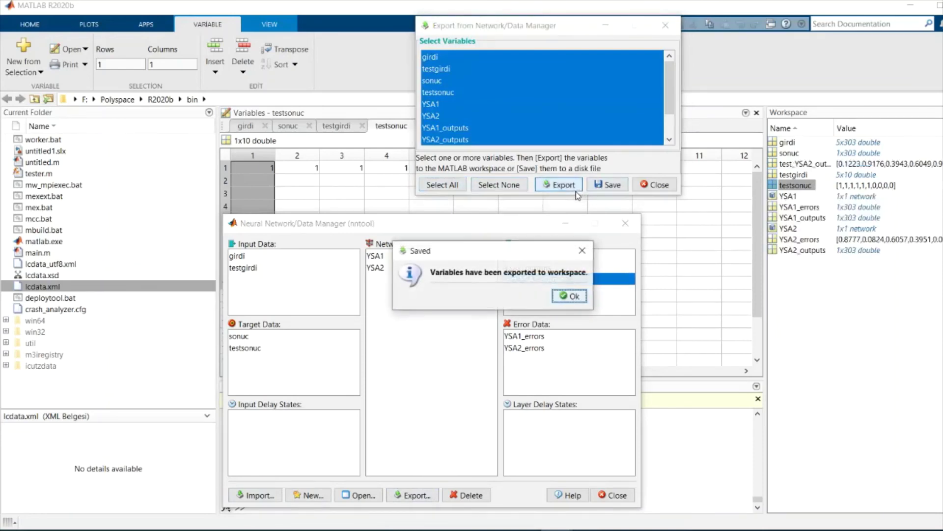
left_click(571, 297)
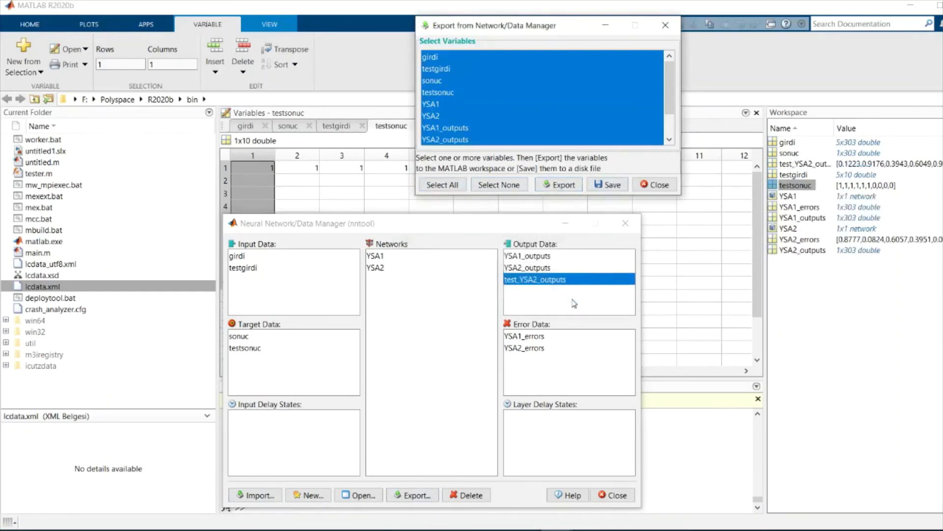
left_click(655, 185)
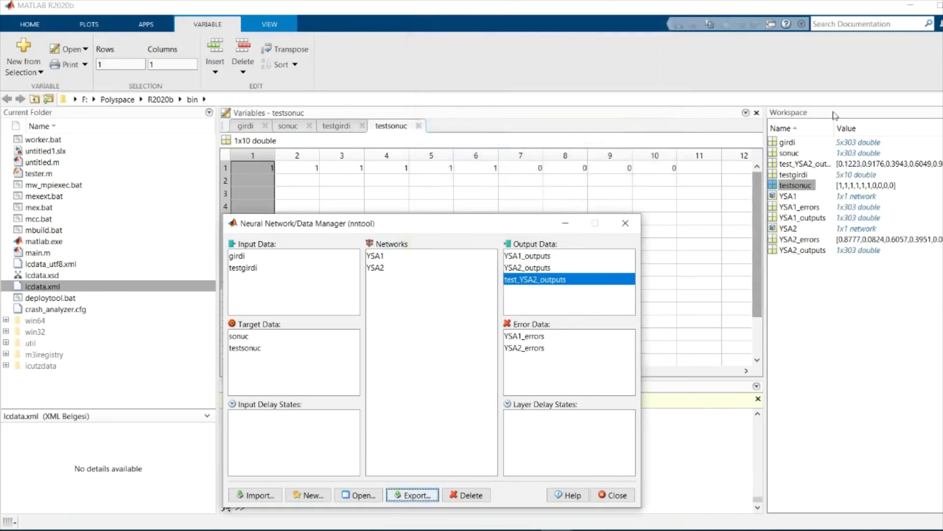
Step: Close the Network/Data Manager and clear the Command Window with clc
left_click(634, 223)
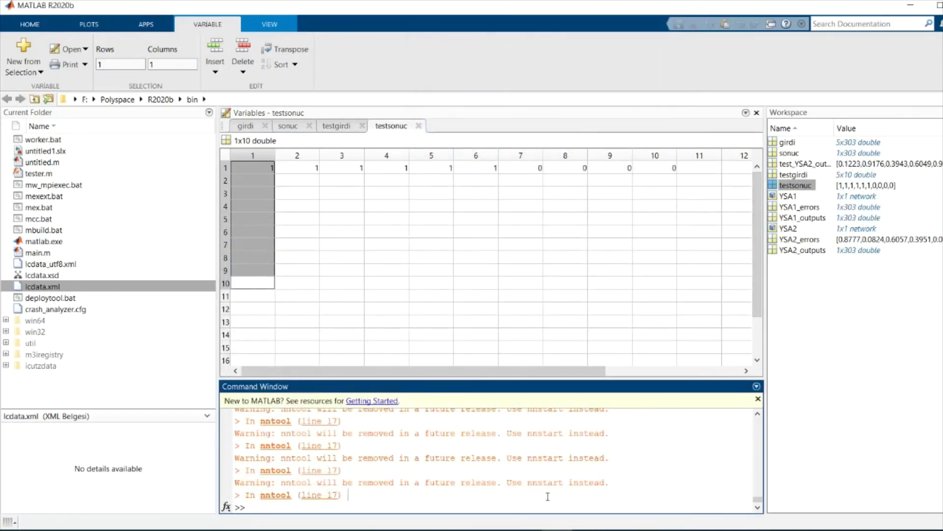
type("clc")
key("Return")
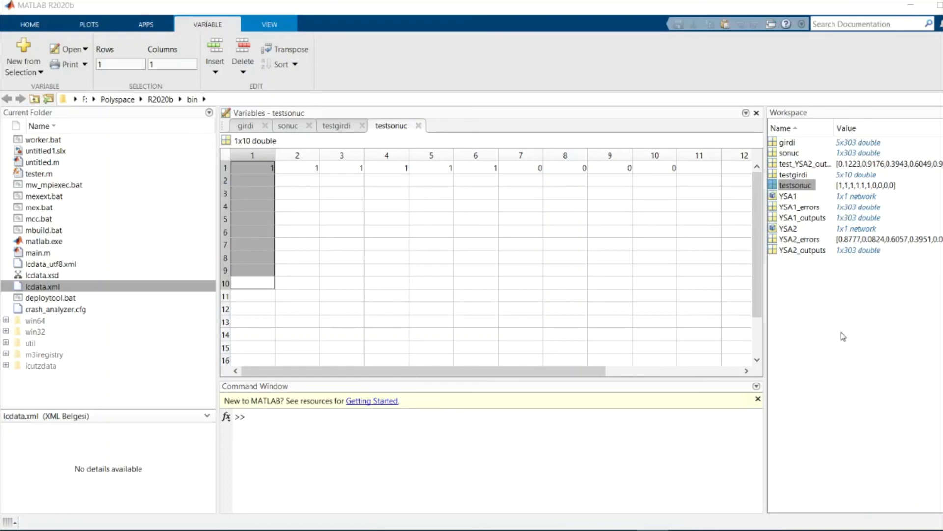
Step: Close all variables open in the variable editor, including girdi, sonuc, testgirdi and testsonuc
double_click(797, 156)
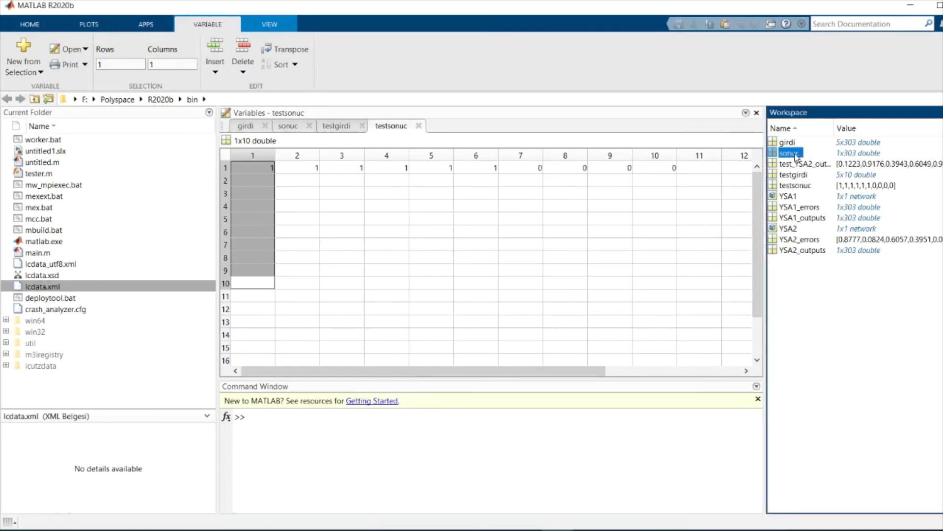
left_click(266, 126)
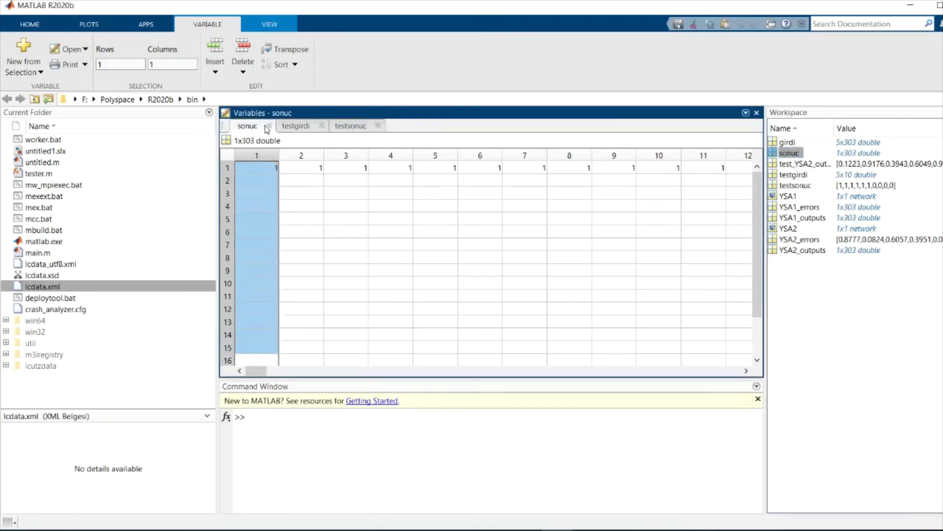
left_click(276, 126)
left_click(277, 126)
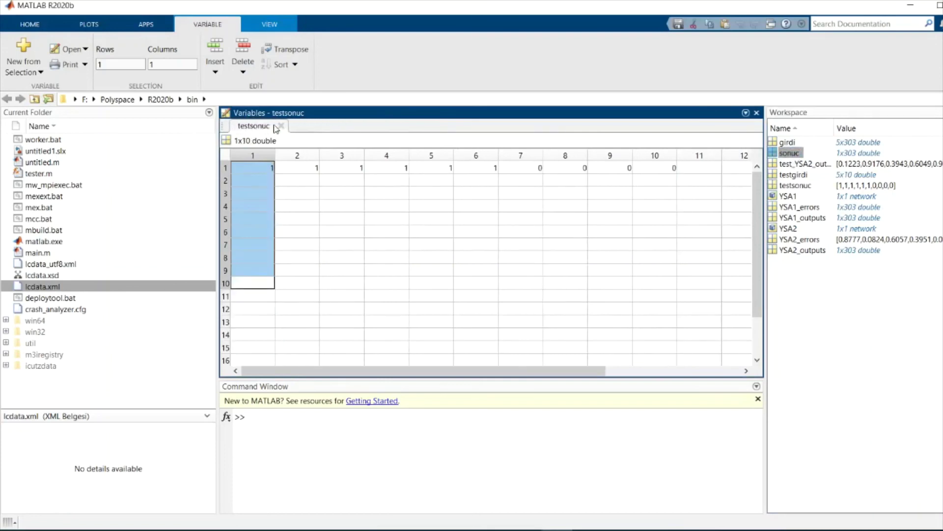
left_click(279, 126)
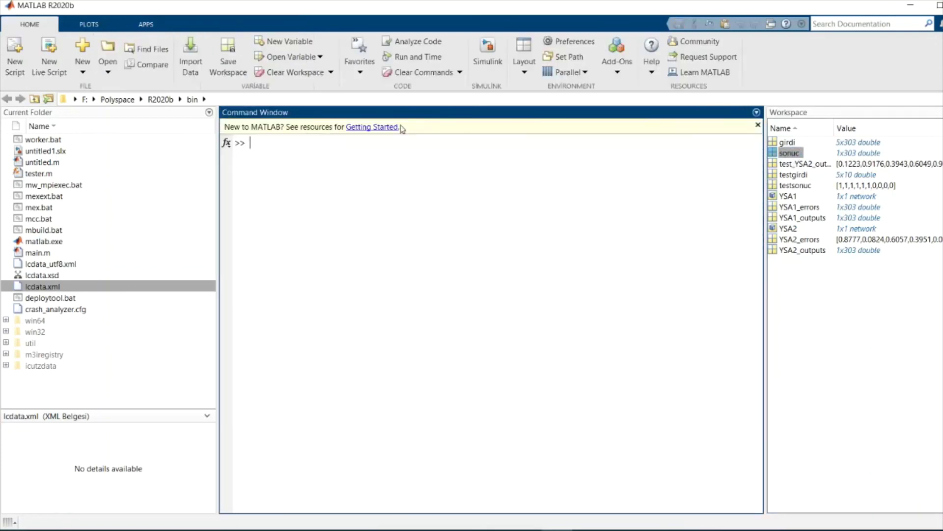
Step: Compare the target values in sonuc with the network results in YSA2_outputs, and close both variables
double_click(801, 154)
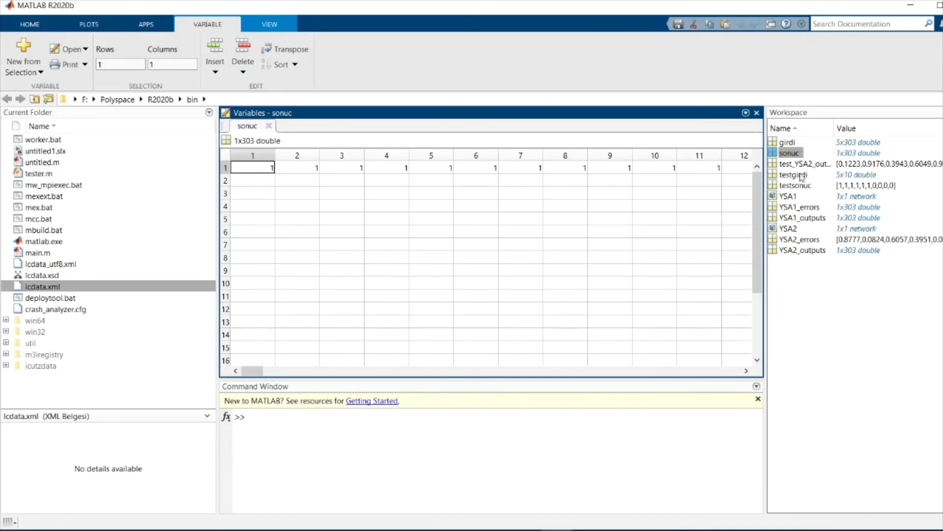
double_click(803, 250)
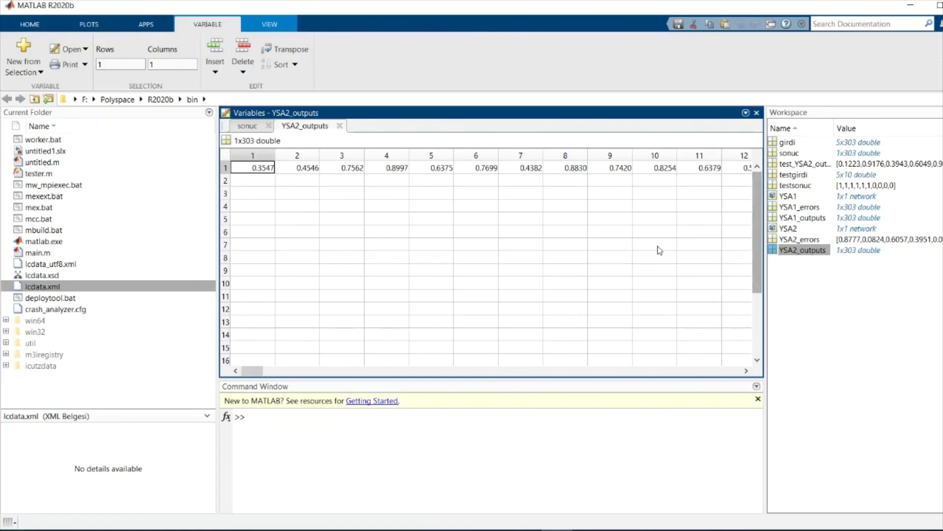
left_click(247, 127)
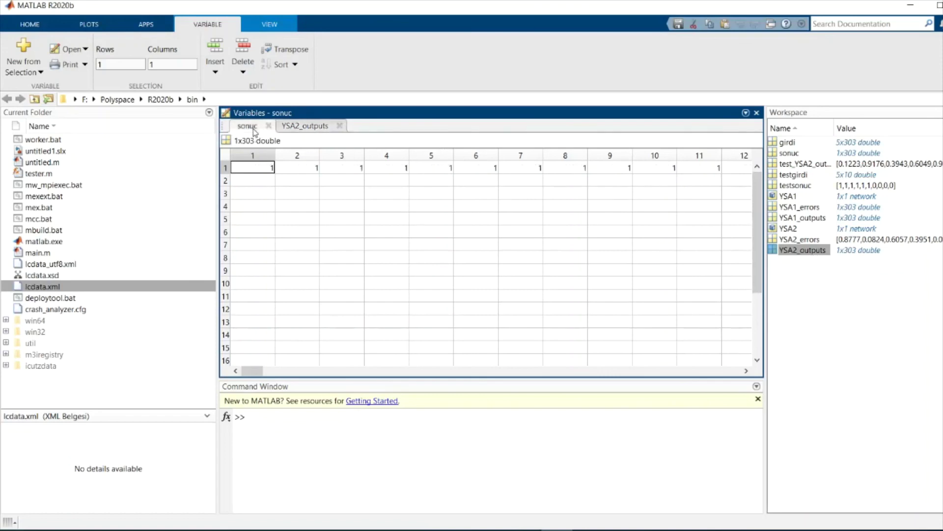
left_click(296, 127)
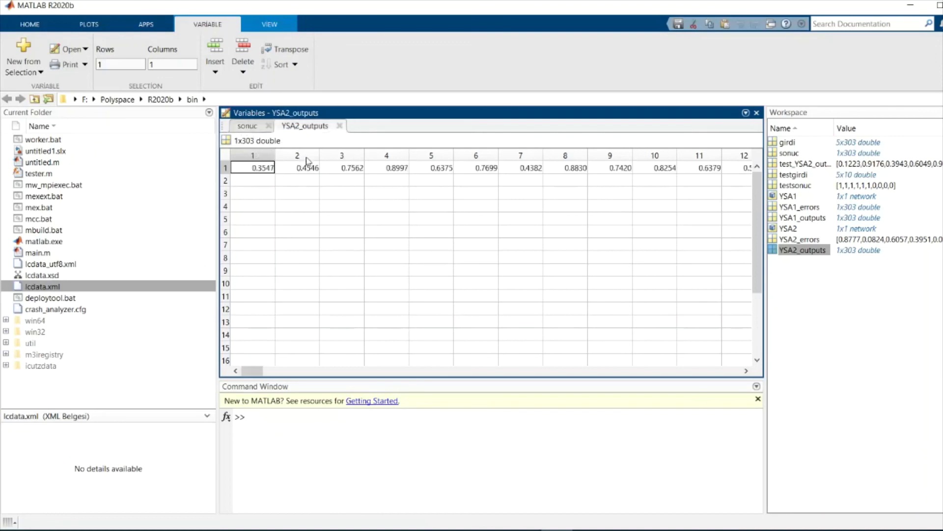
left_click(248, 127)
left_click(308, 126)
left_click(247, 126)
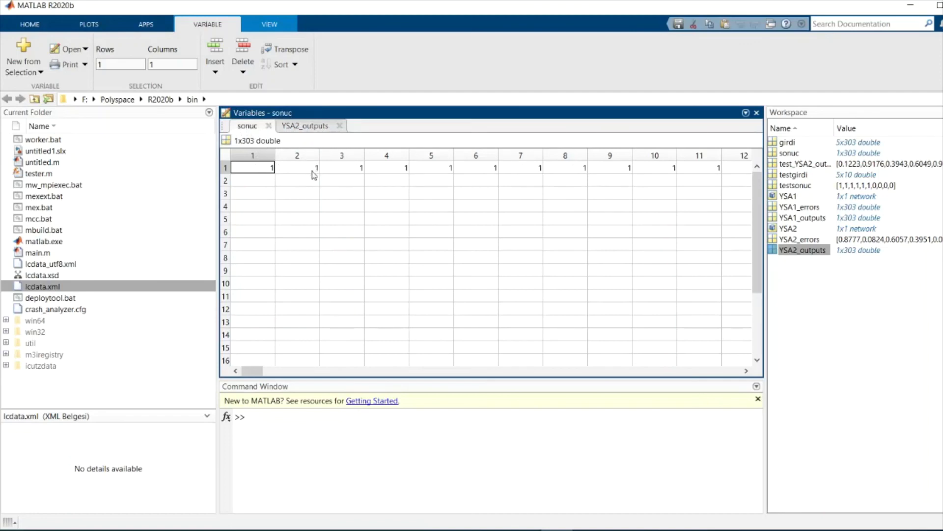
left_click_drag(257, 374, 596, 389)
left_click_drag(610, 390, 285, 150)
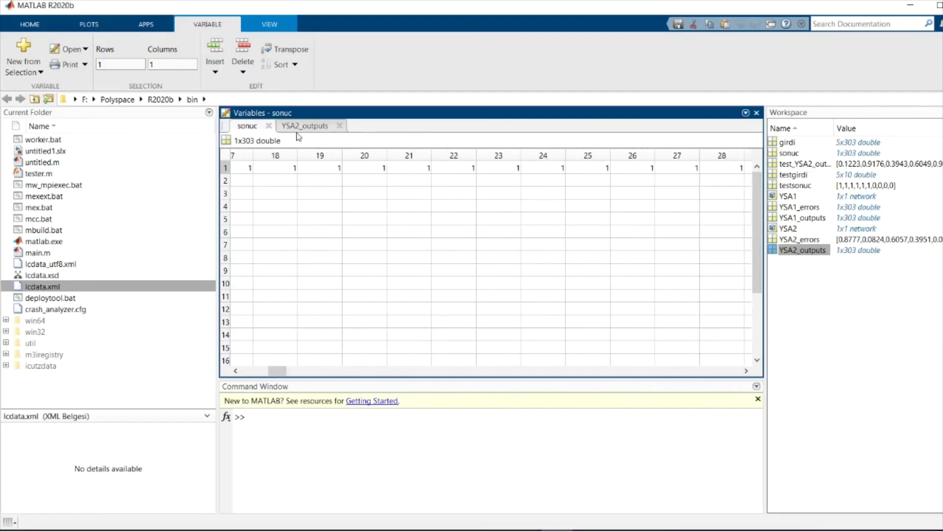
left_click(304, 126)
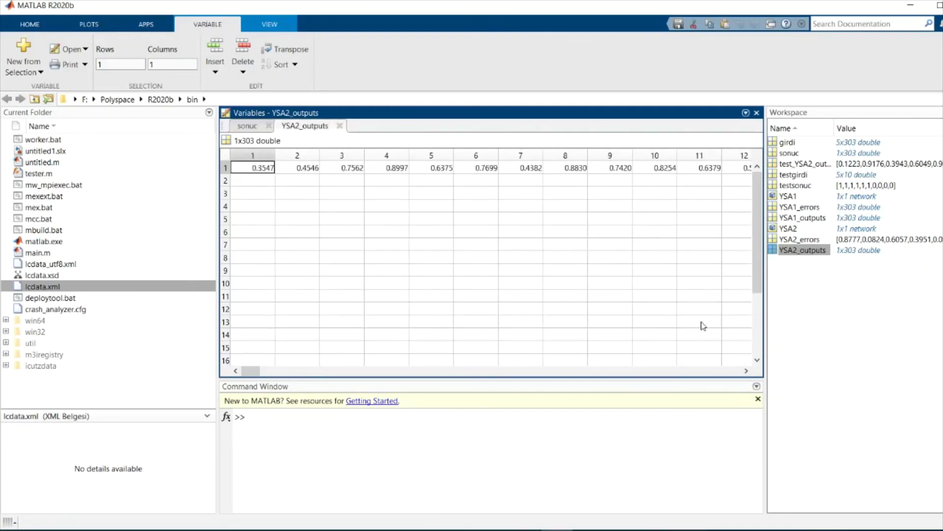
left_click(270, 125)
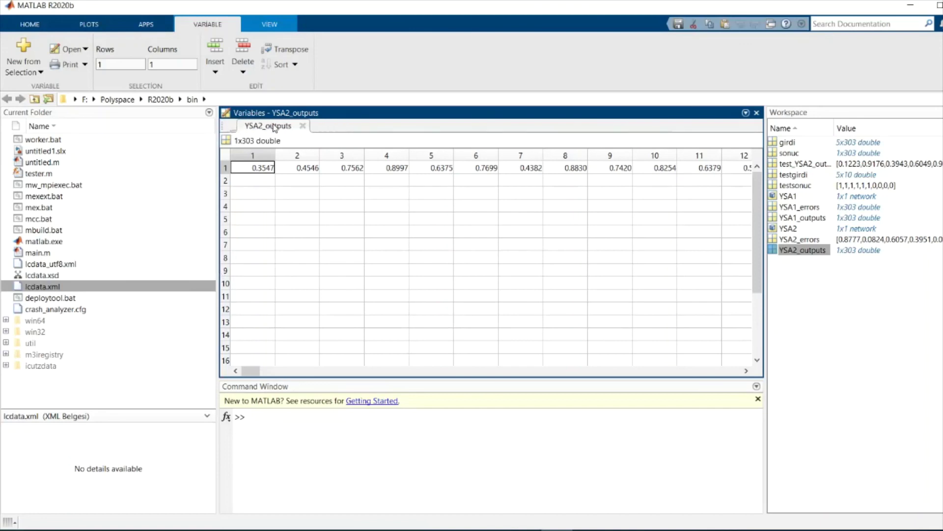
left_click(296, 127)
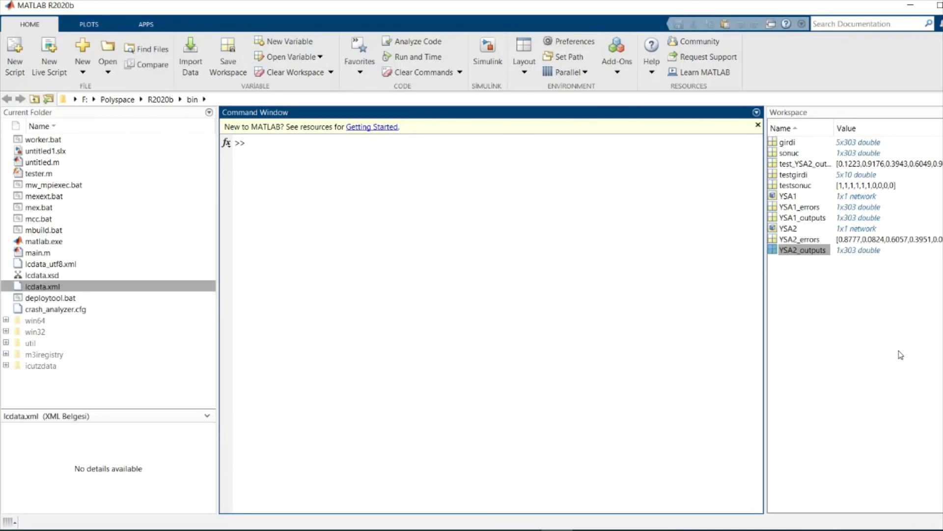
Step: Open the test targets testsonuc and the simulated results test_YSA2_outputs in the variable editor
left_click(810, 189)
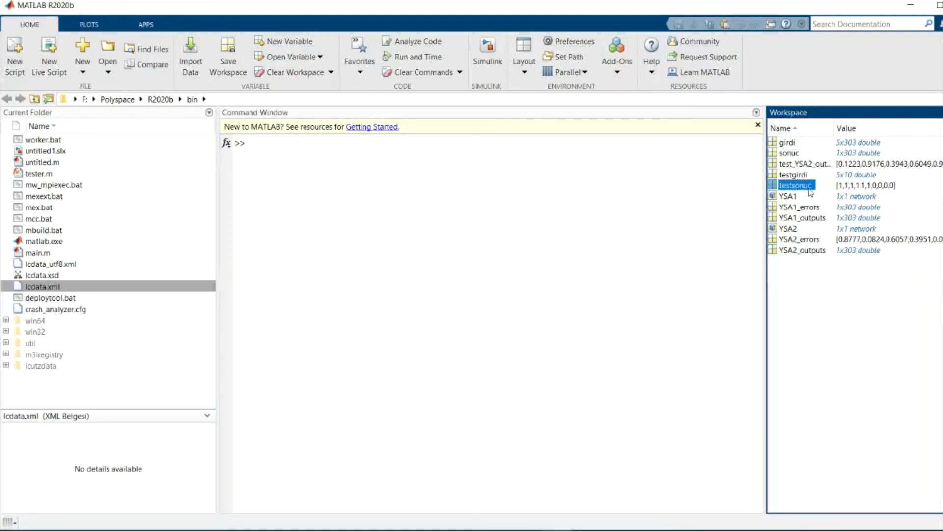
double_click(796, 185)
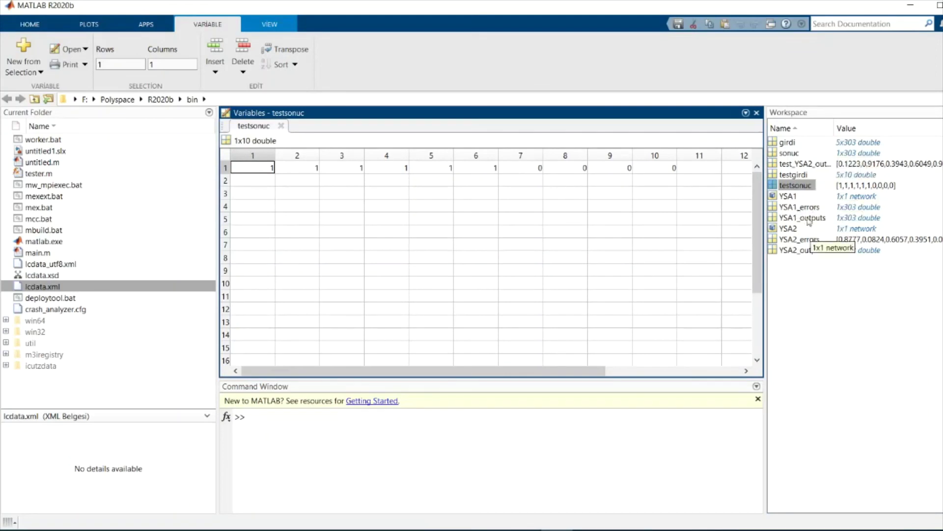
double_click(806, 164)
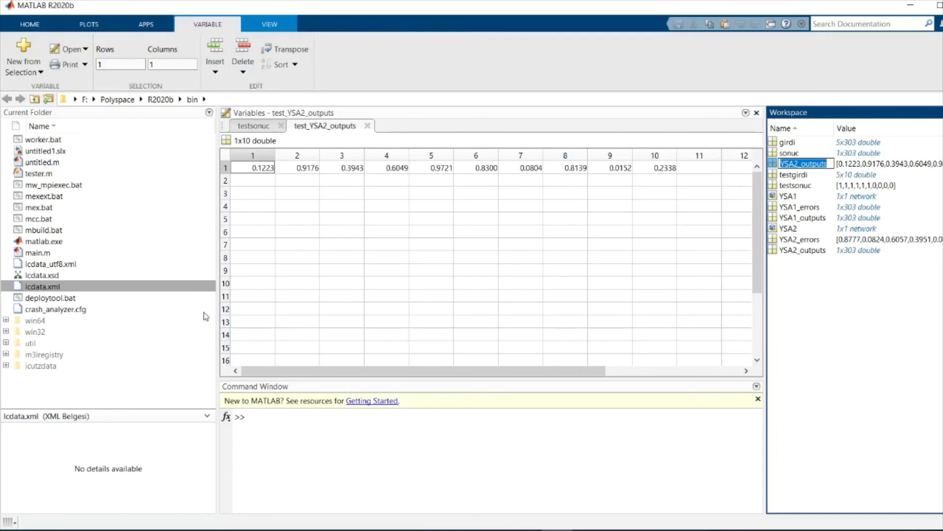
Step: Compare the ten target values in testsonuc with the corresponding network predictions in test_YSA2_outputs
left_click(245, 128)
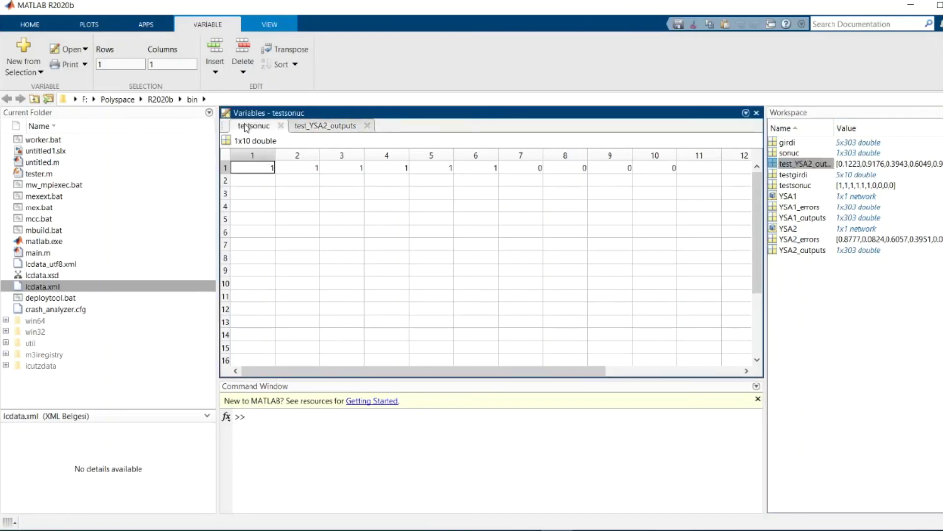
left_click(307, 128)
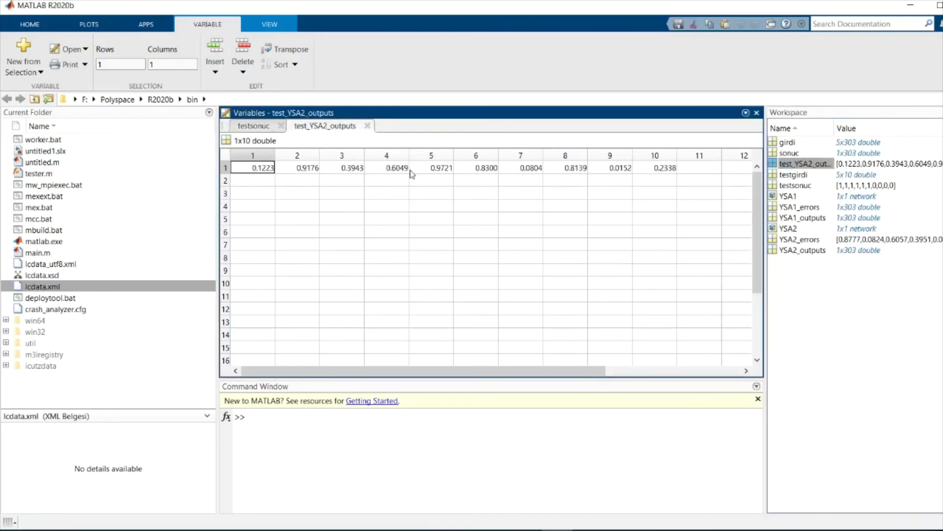
left_click(311, 169)
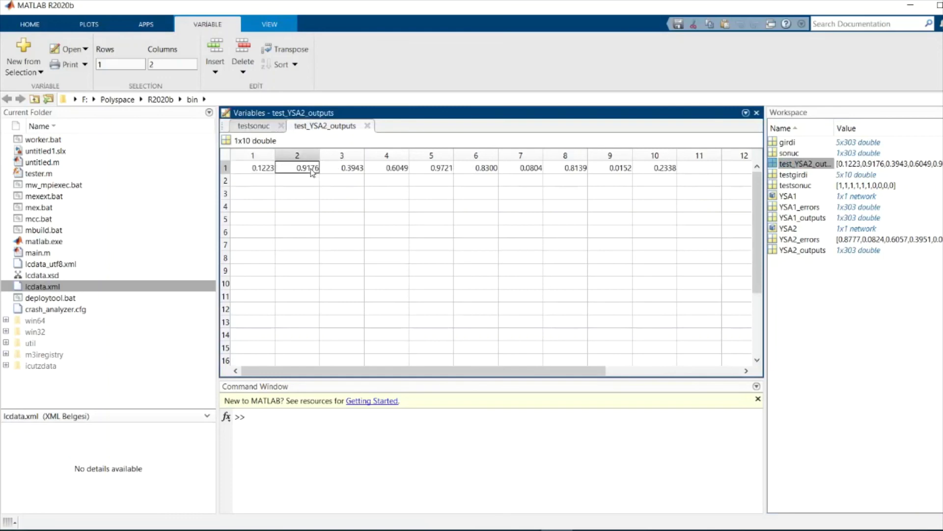
left_click(262, 129)
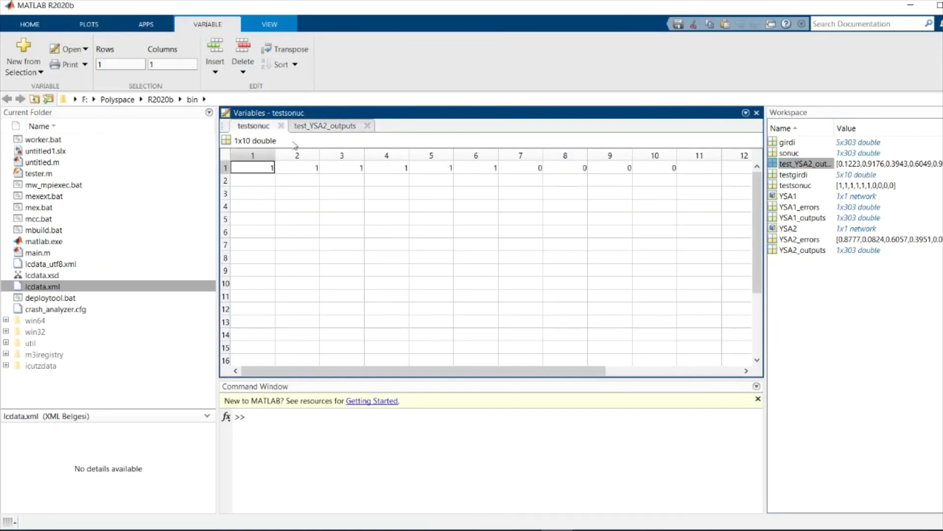
left_click(326, 126)
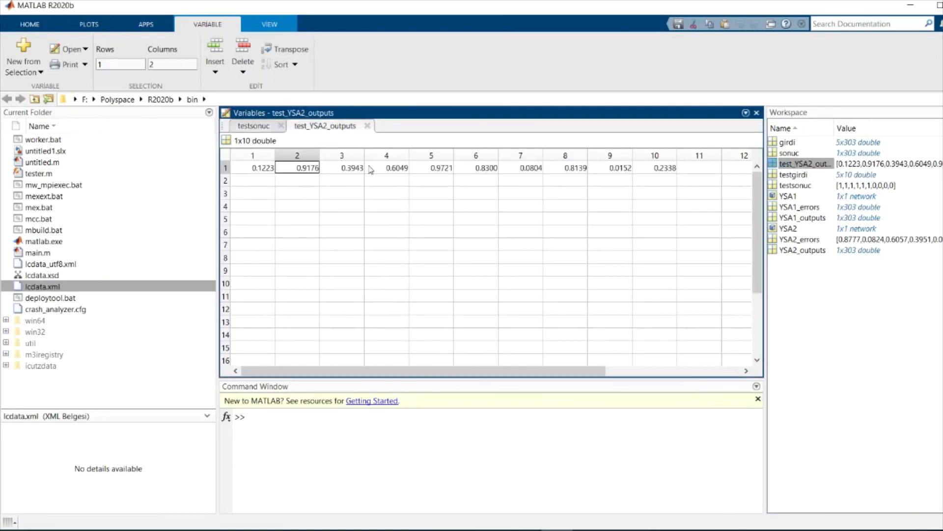
left_click(431, 172)
left_click(534, 176)
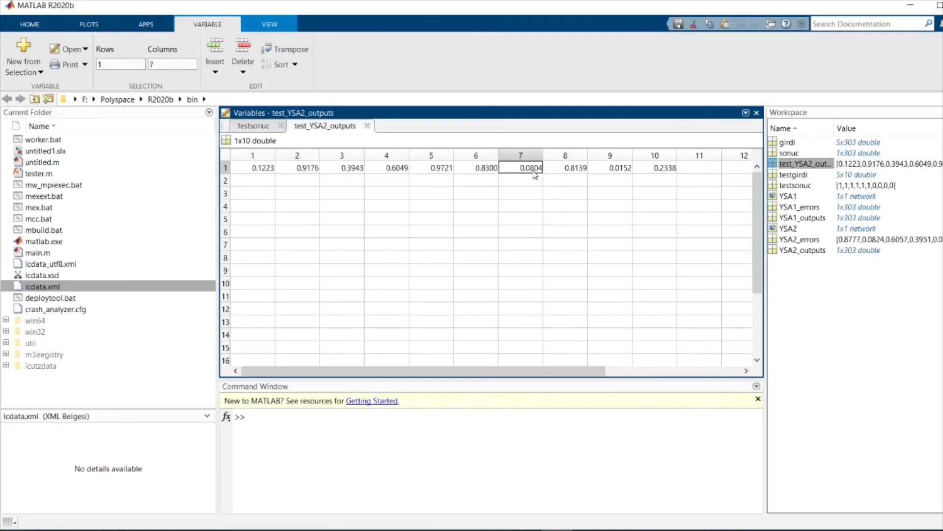
left_click(585, 174)
left_click(620, 175)
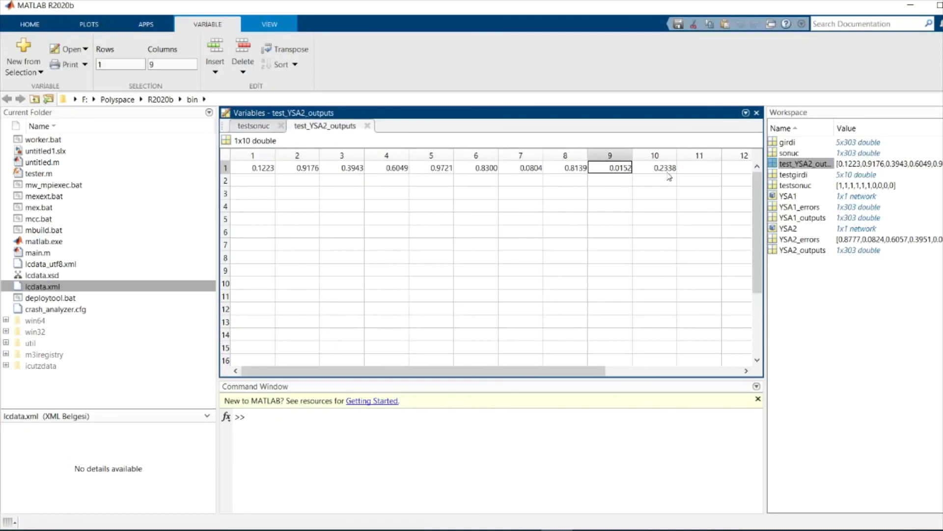
left_click(670, 176)
left_click(284, 129)
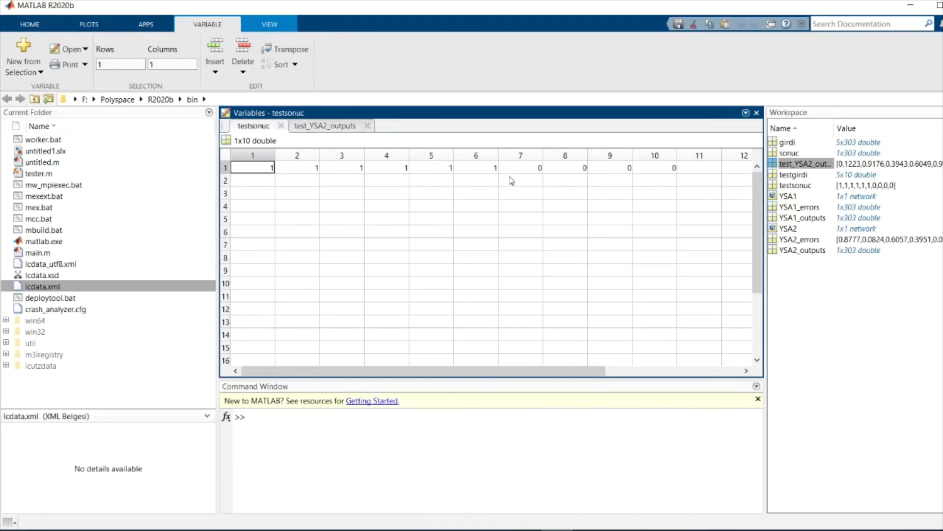
left_click(327, 126)
left_click_drag(265, 167, 678, 173)
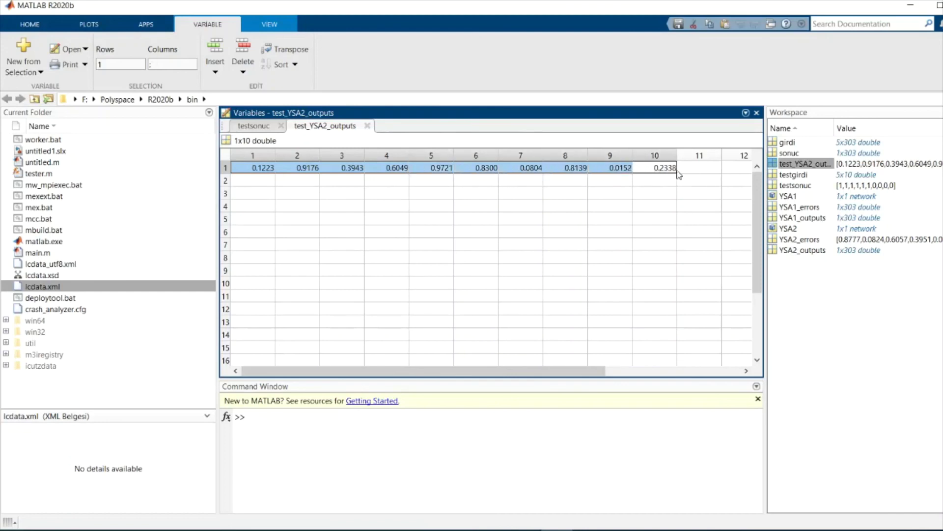
left_click(489, 286)
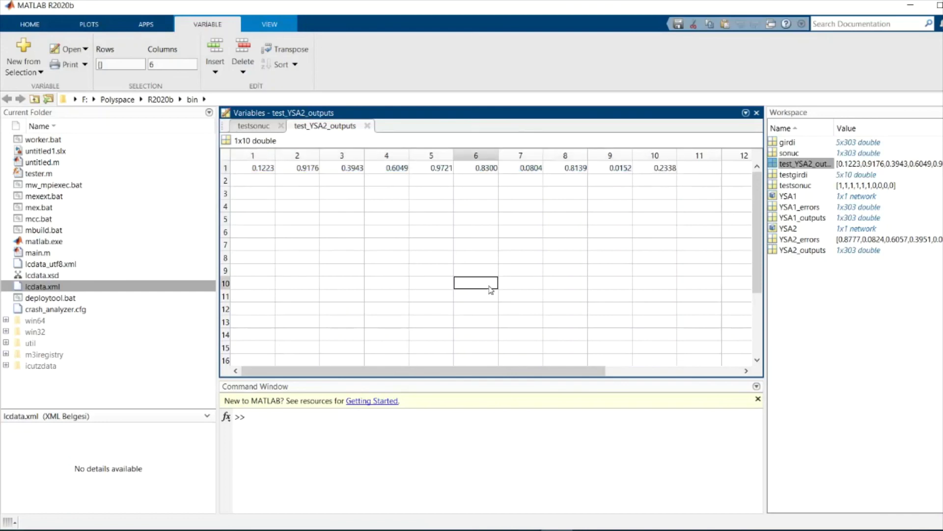